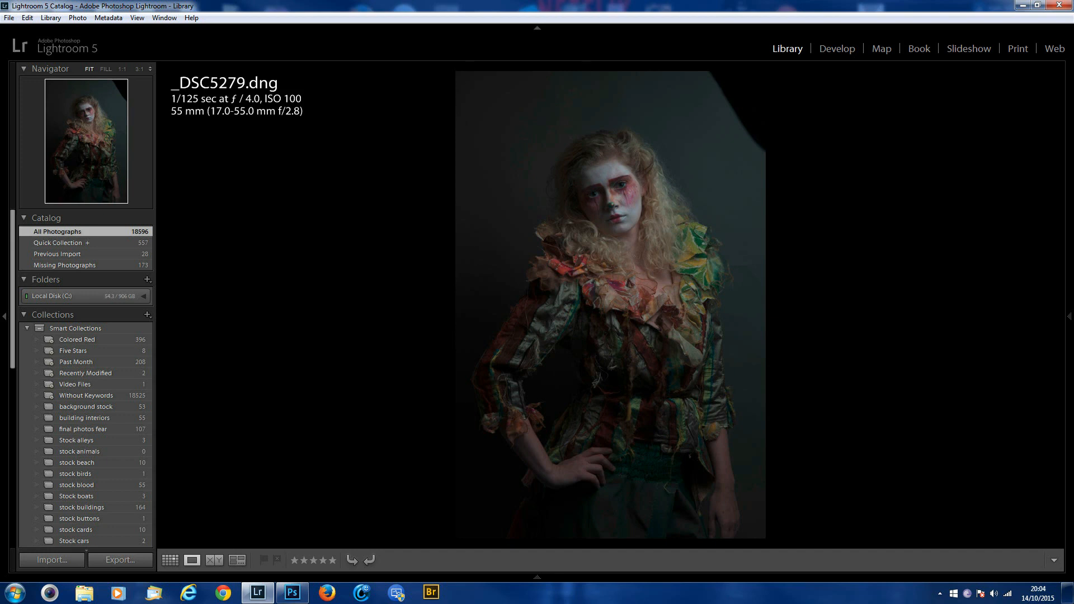
Step: Go to the photo _DSC5280.dng and open it as a Smart Object in Photoshop
key("Right")
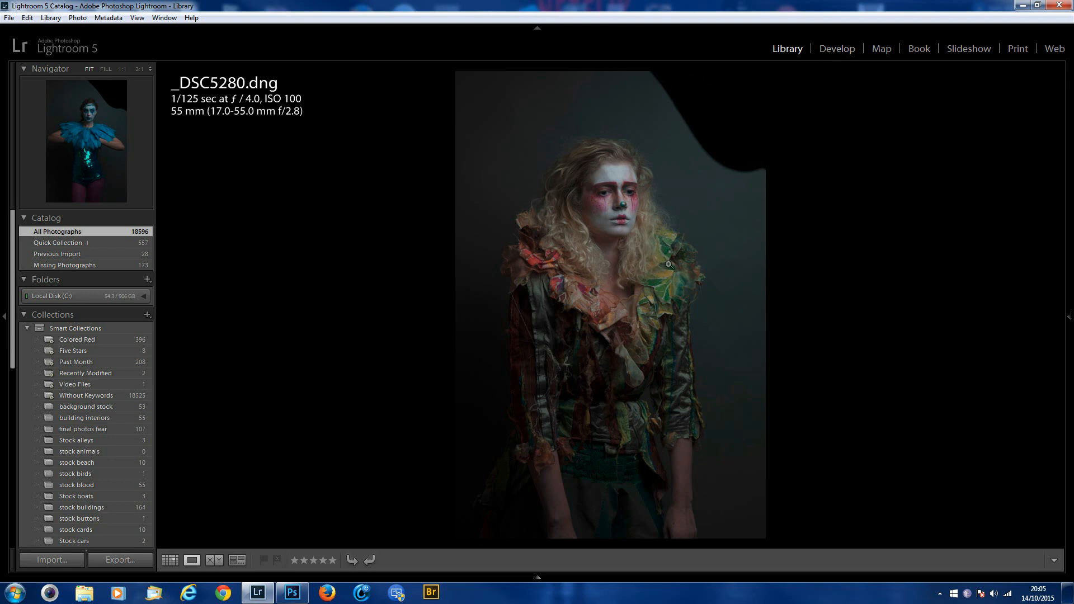
right_click(615, 334)
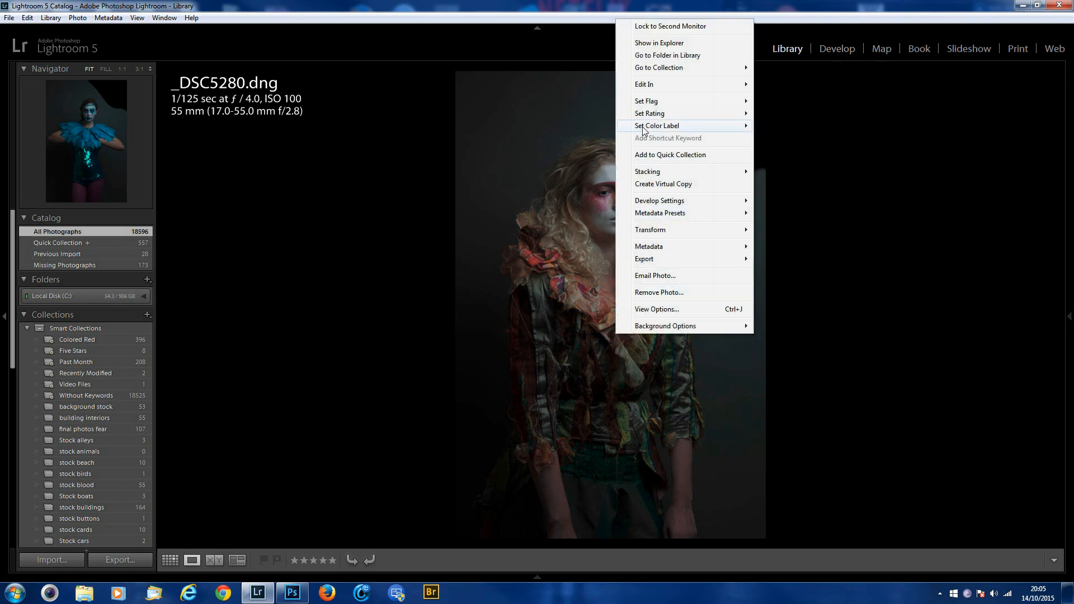
mouse_move(644, 84)
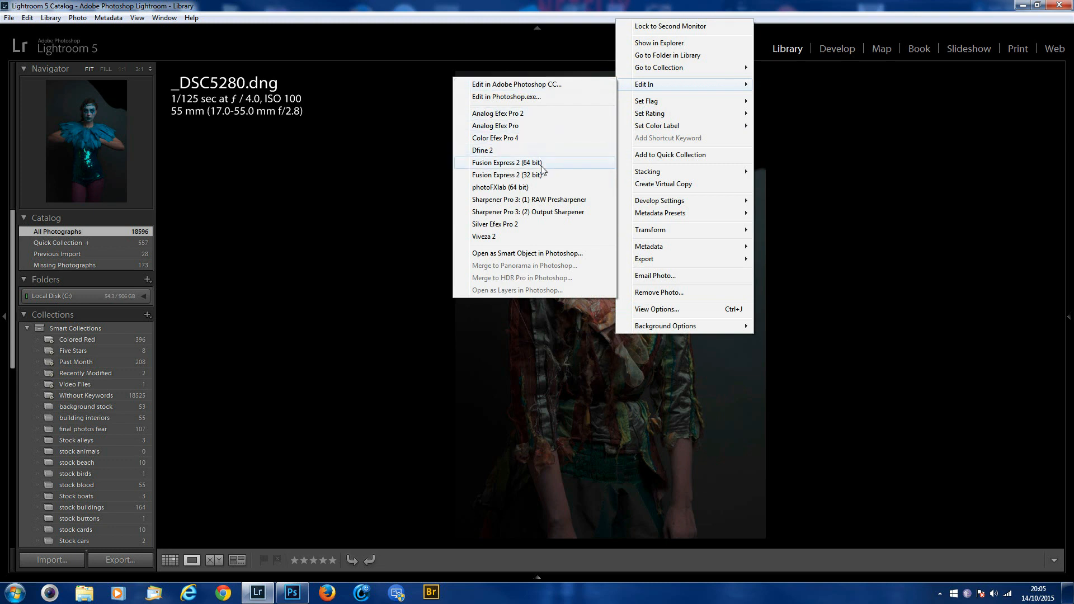
left_click(534, 255)
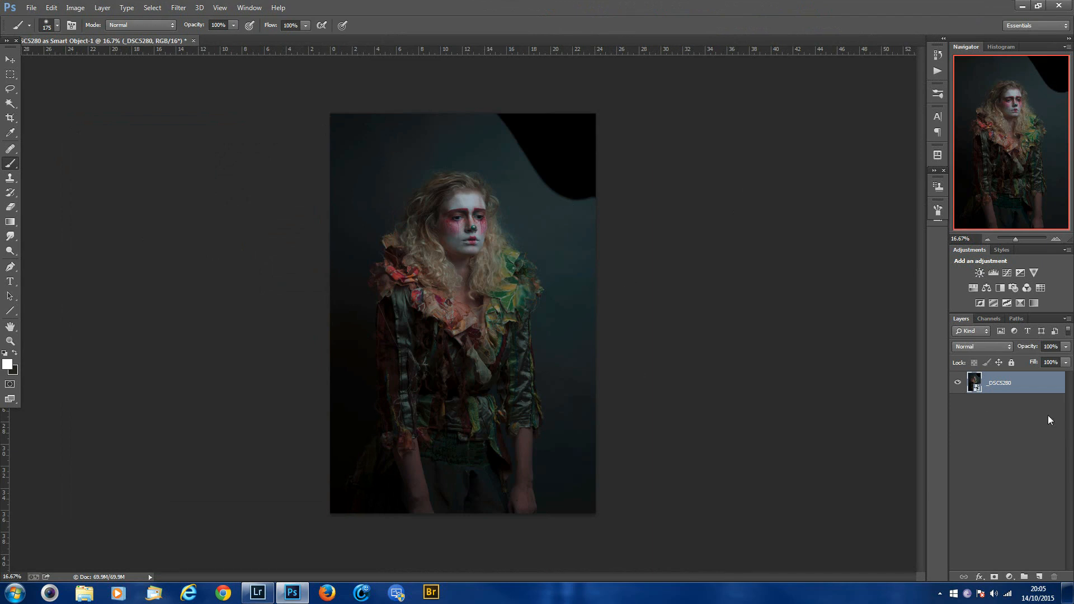
Step: Edit the smart object's raw settings, raising Shadows to +100 and Highlights to about +48, and apply them
double_click(977, 386)
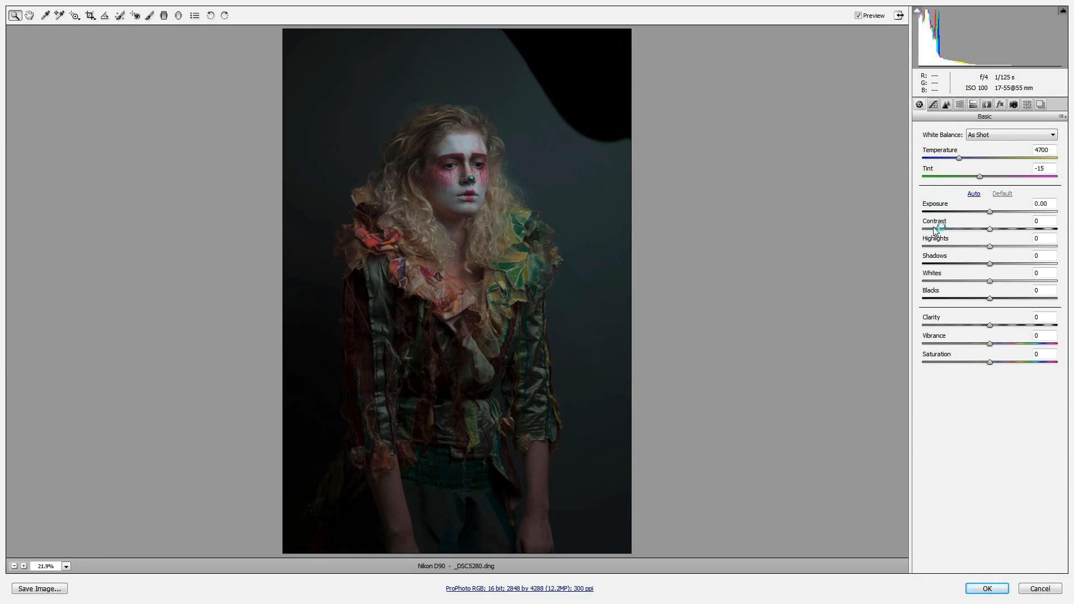
left_click_drag(991, 265, 1069, 284)
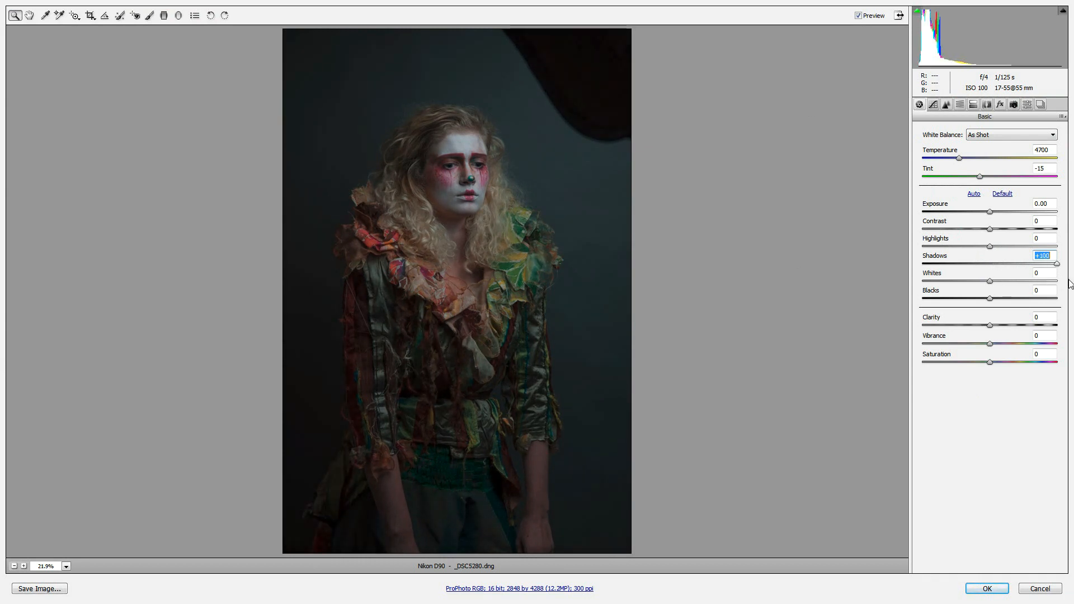
left_click(947, 106)
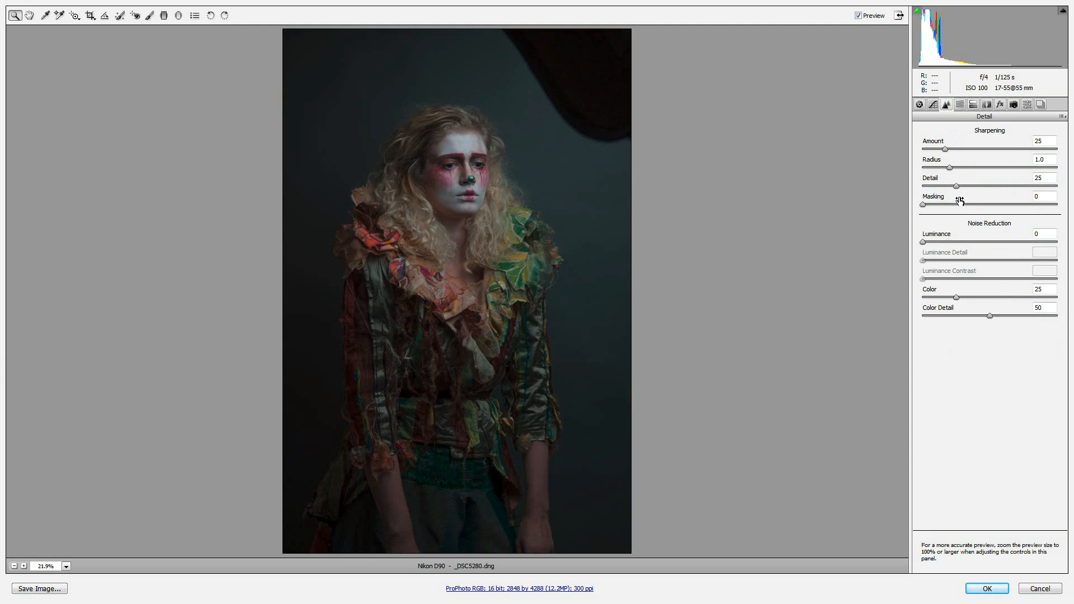
mouse_move(950, 167)
left_mouse_down()
mouse_move(929, 171)
mouse_move(960, 151)
left_mouse_up()
left_click(920, 105)
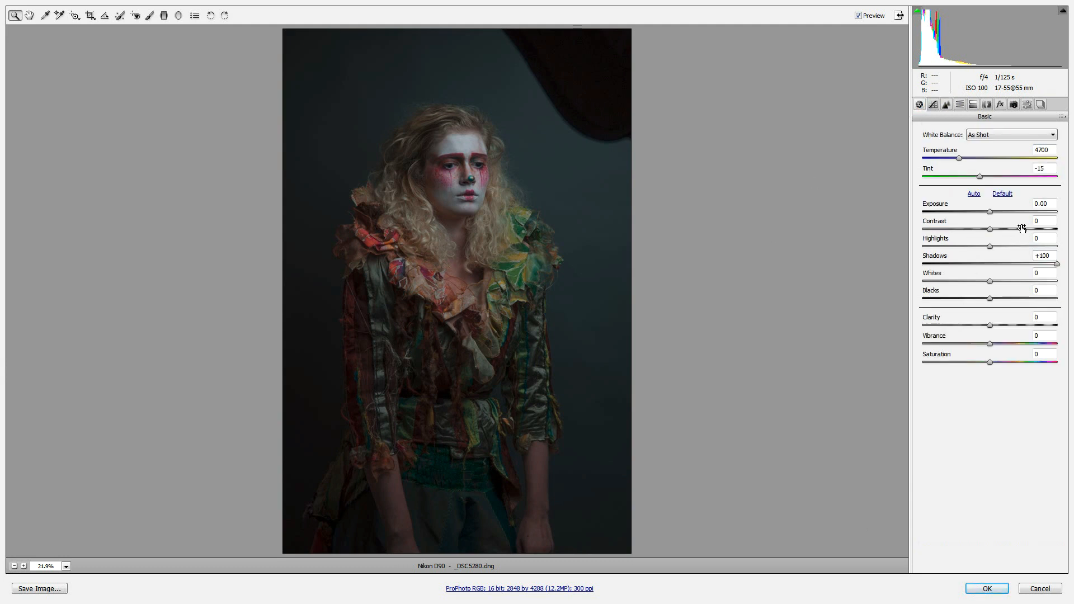
left_click_drag(991, 246, 1025, 250)
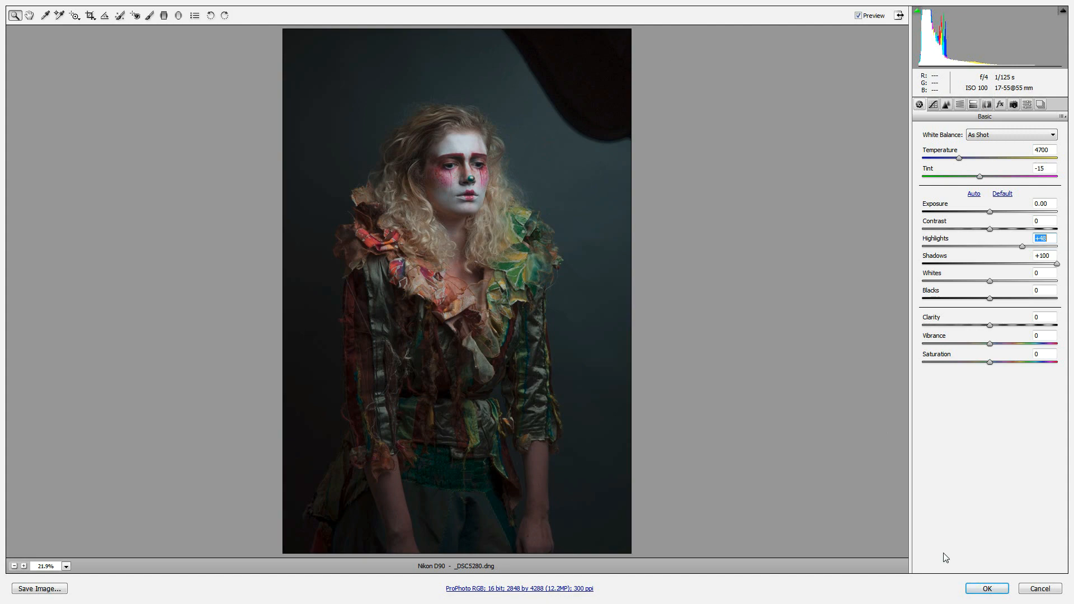
left_click(987, 588)
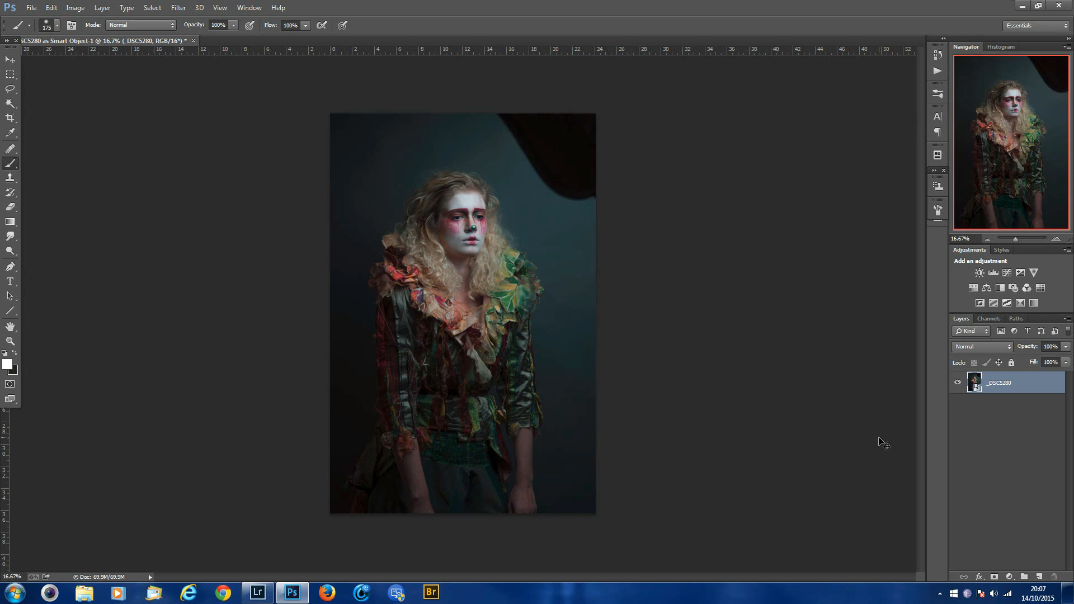
Step: Stamp the visible image onto a new pixel layer and delete both smart object layers beneath it
key("ctrl+j")
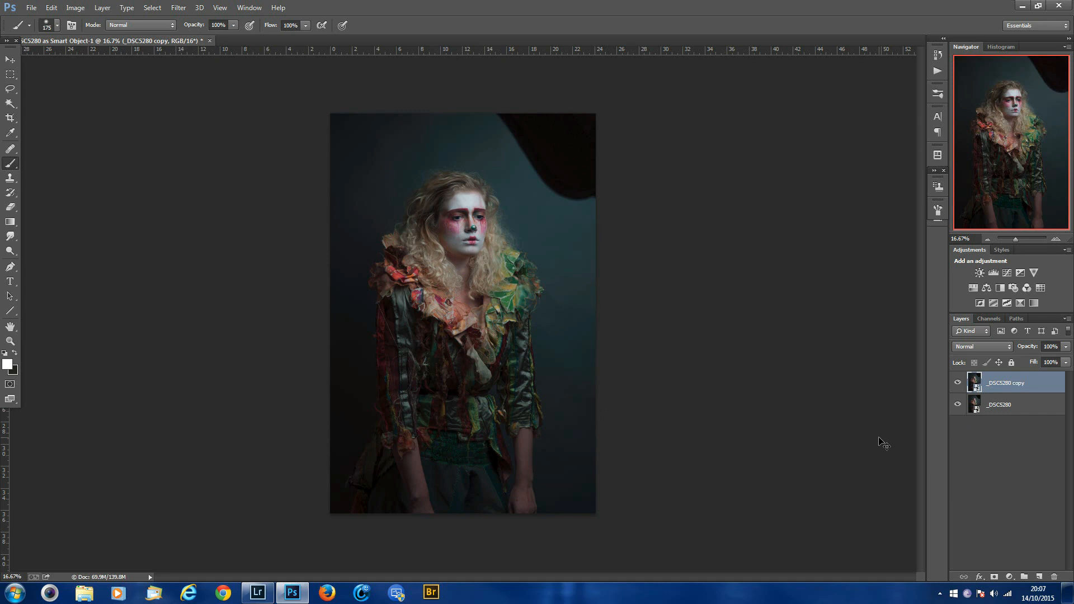
key("ctrl+shift+alt+e")
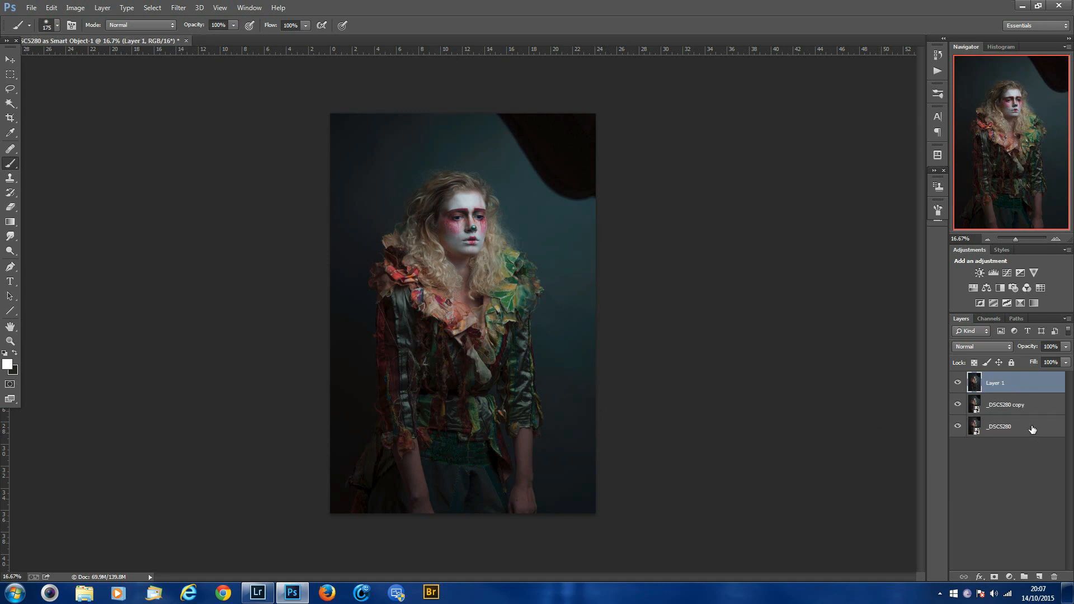
left_click(1001, 405)
key("Delete")
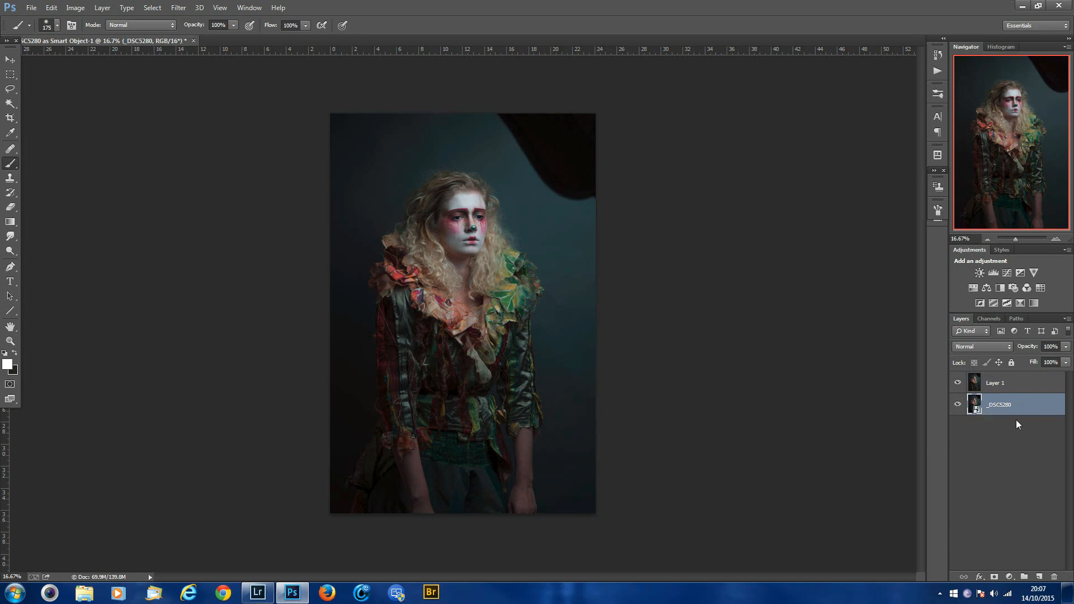
key("Delete")
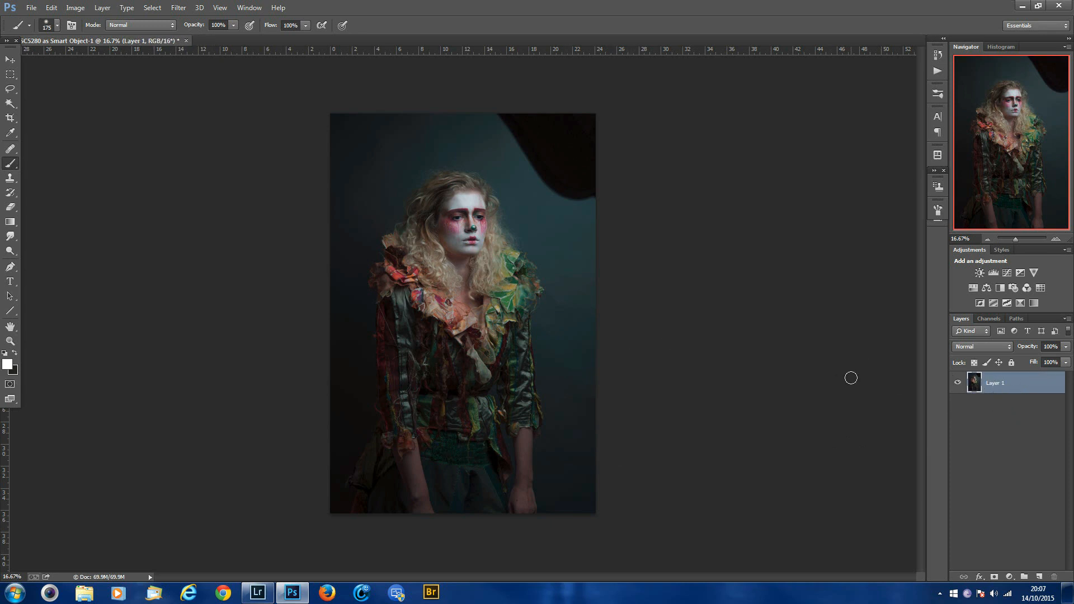
Step: Lasso the dark shape in the photo's upper-right corner with a 13 px feather, fill it with Content-Aware, and deselect
left_click(10, 89)
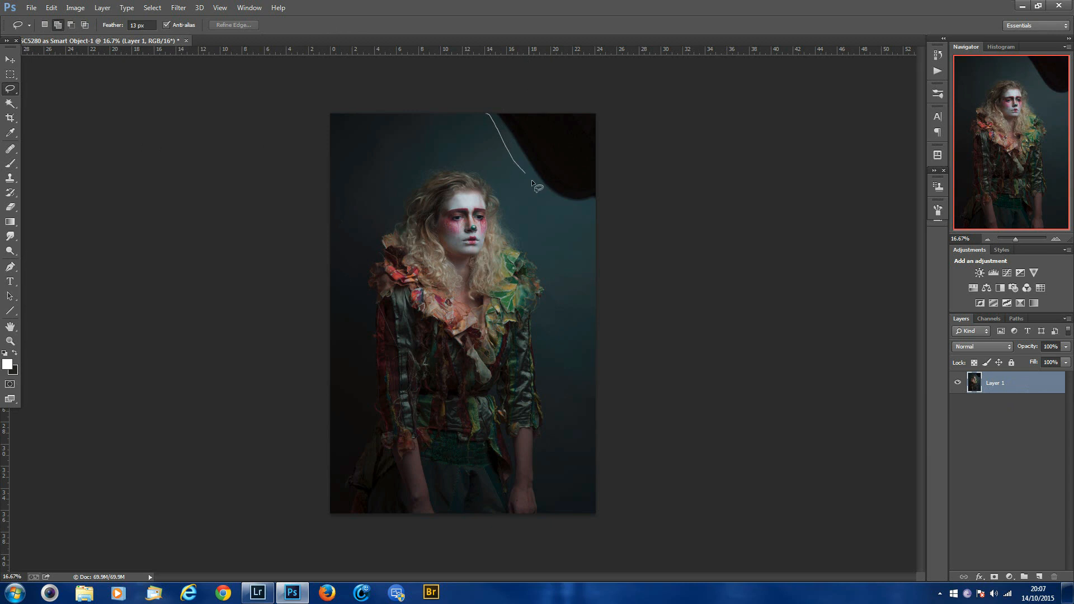
mouse_move(625, 140)
left_mouse_down()
mouse_move(626, 104)
mouse_move(488, 110)
left_mouse_up()
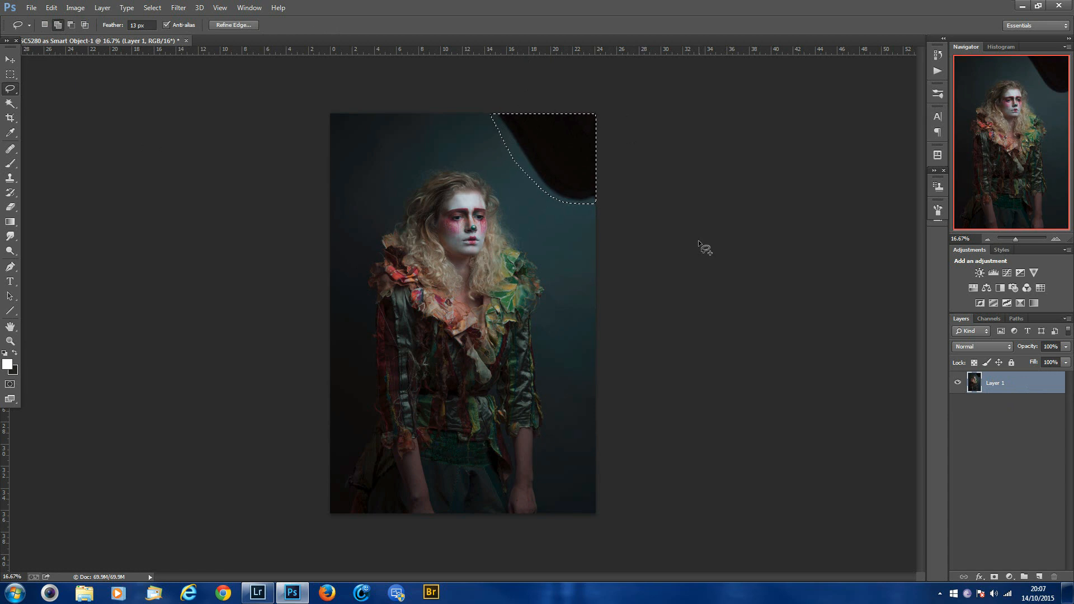
left_click(51, 8)
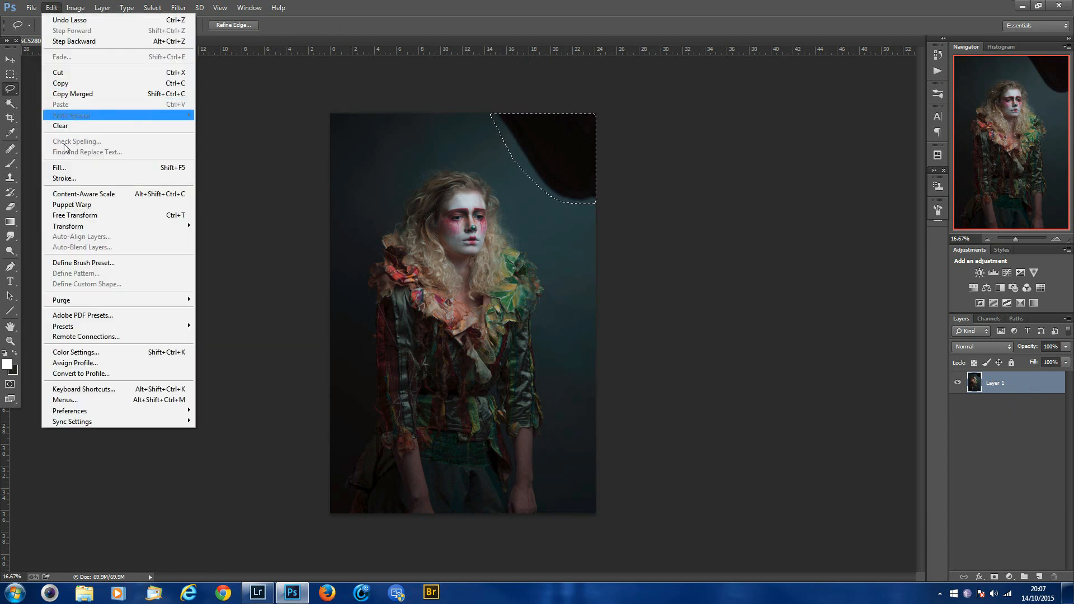
left_click(115, 169)
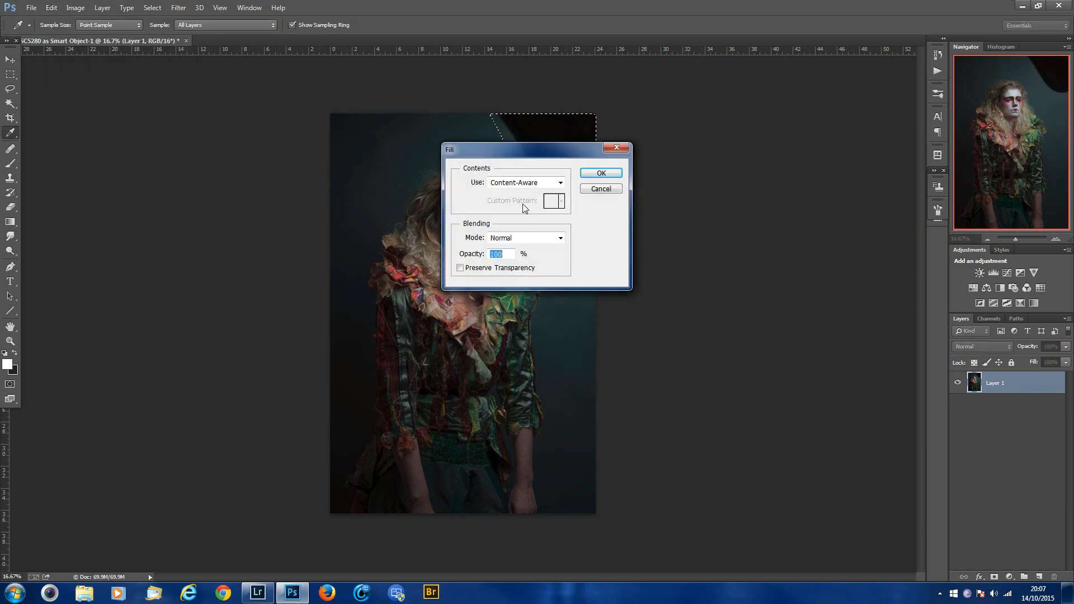
left_click(601, 173)
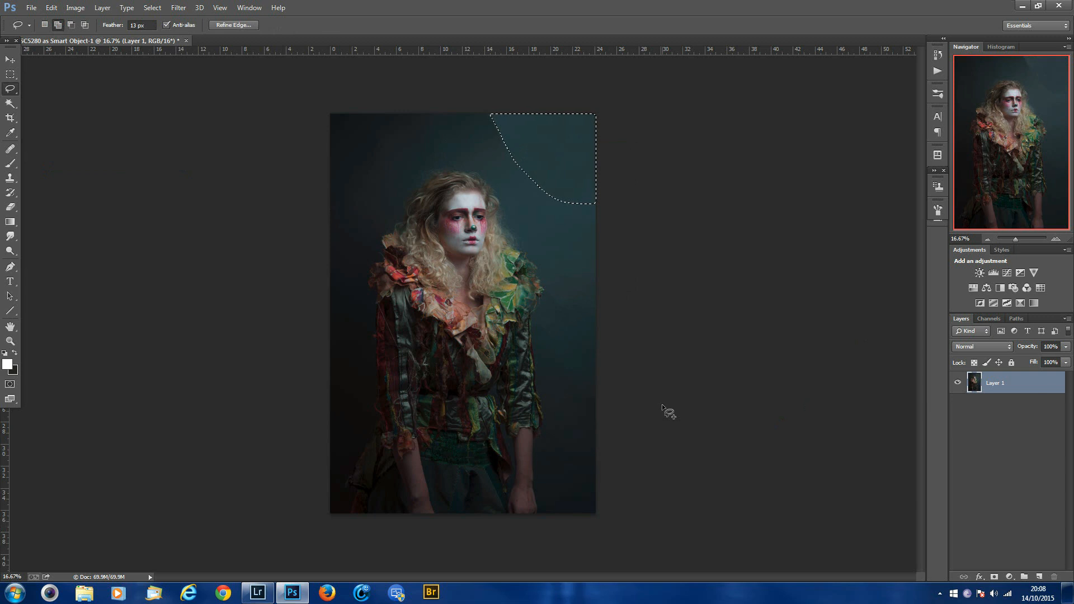
key("ctrl+d")
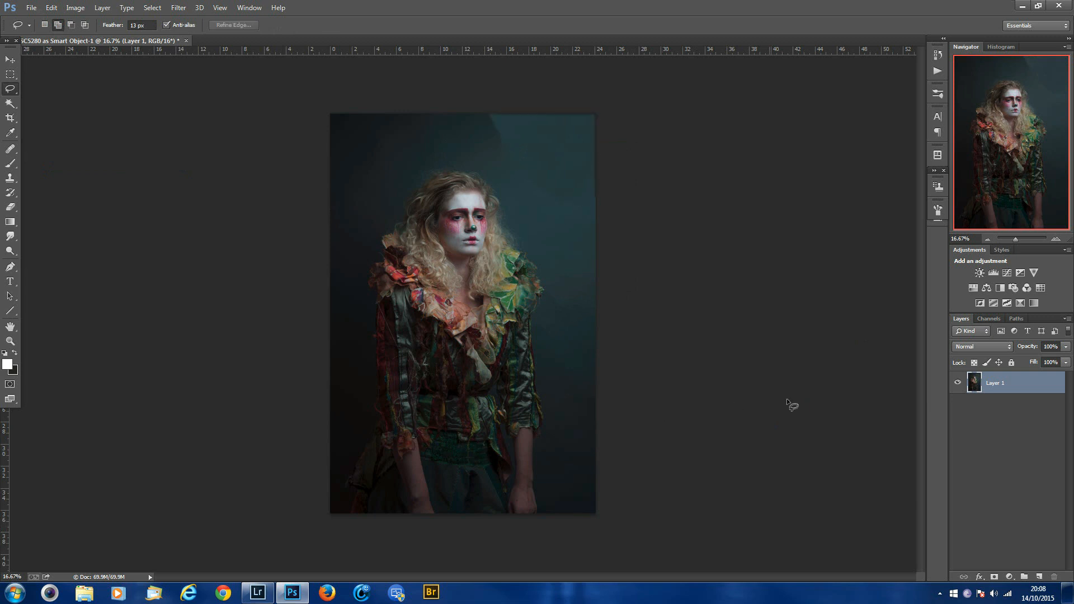
Step: On a new layer, paint sampled backdrop color over the fill's seam with a size 500 brush at 7% flow
left_click(1039, 576)
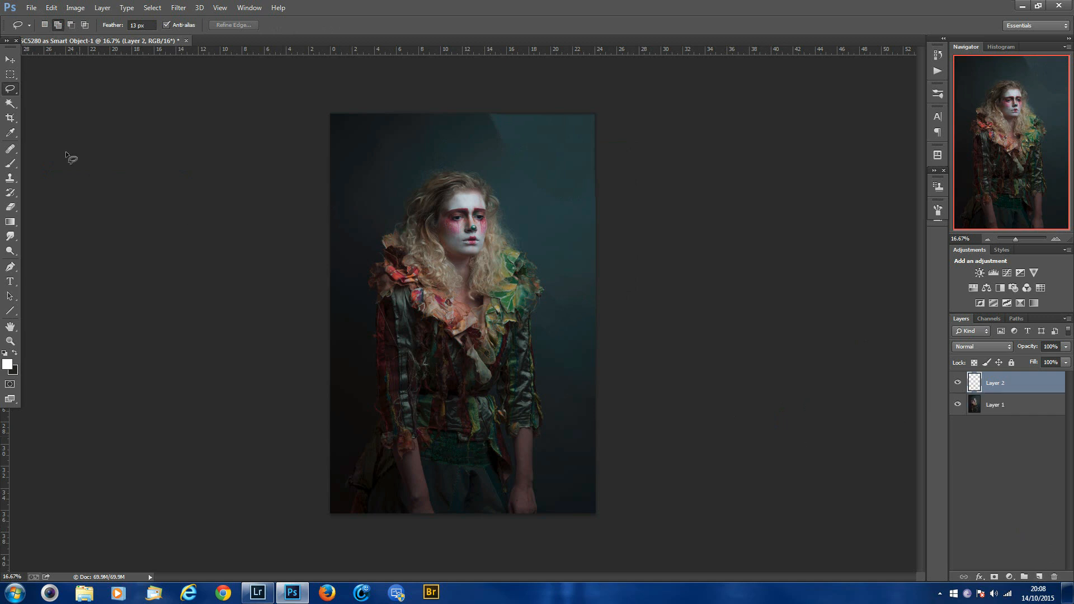
left_click(17, 165)
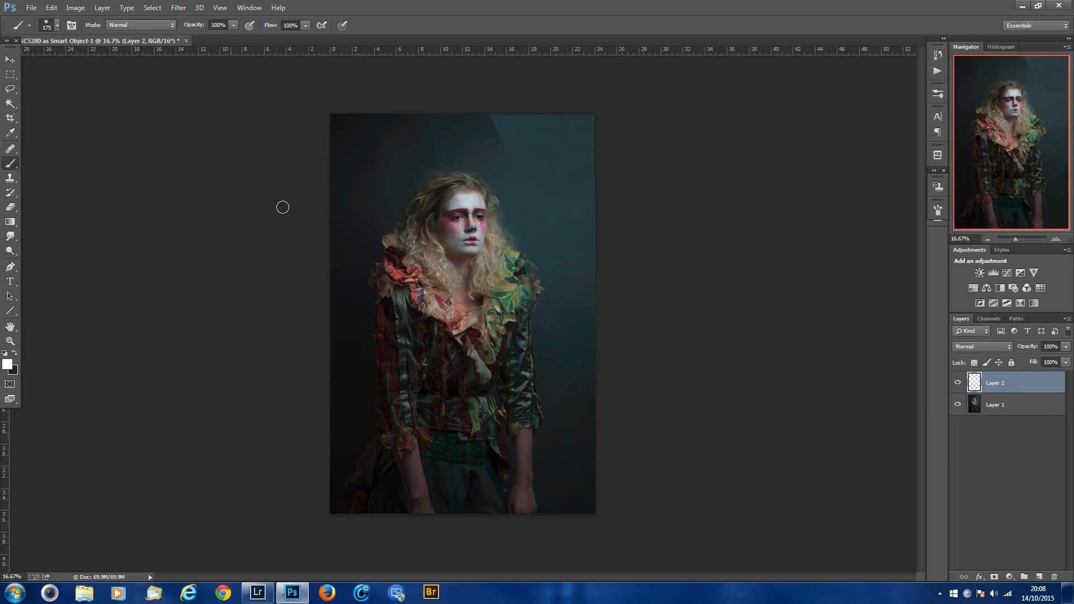
left_click(303, 26)
left_click_drag(255, 40, 250, 40)
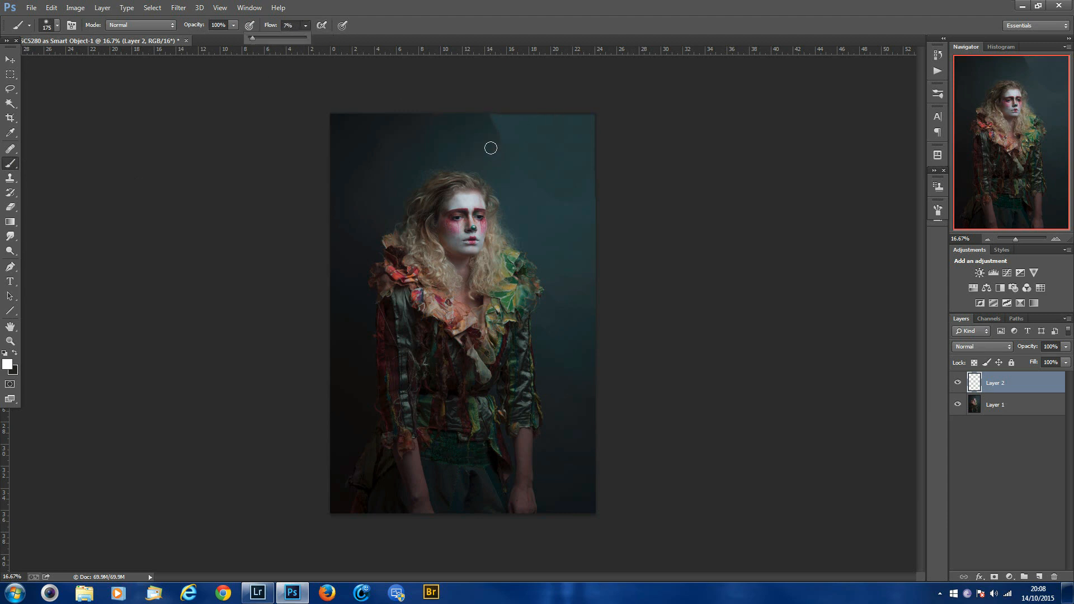
left_click(482, 118, "alt")
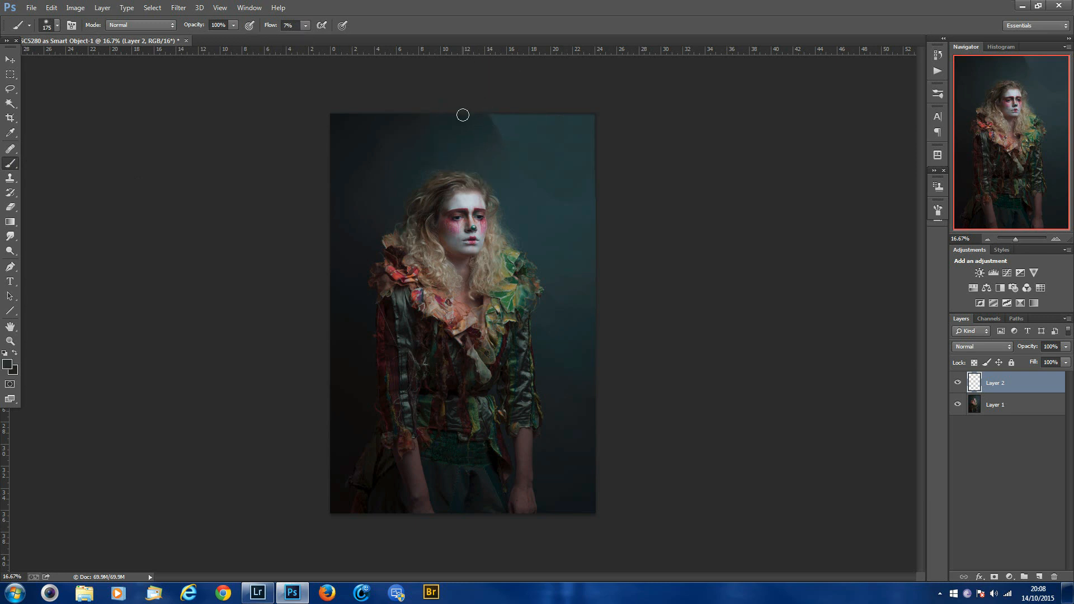
key("bracketright")
key("bracketright")
key("bracketright")
key("bracketright")
key("bracketright")
left_click_drag(503, 137, 497, 120)
Step: Blend the rest of the seam above and beside the head with repeatedly sampled backdrop tones, and merge the layers
left_click(518, 166, "alt")
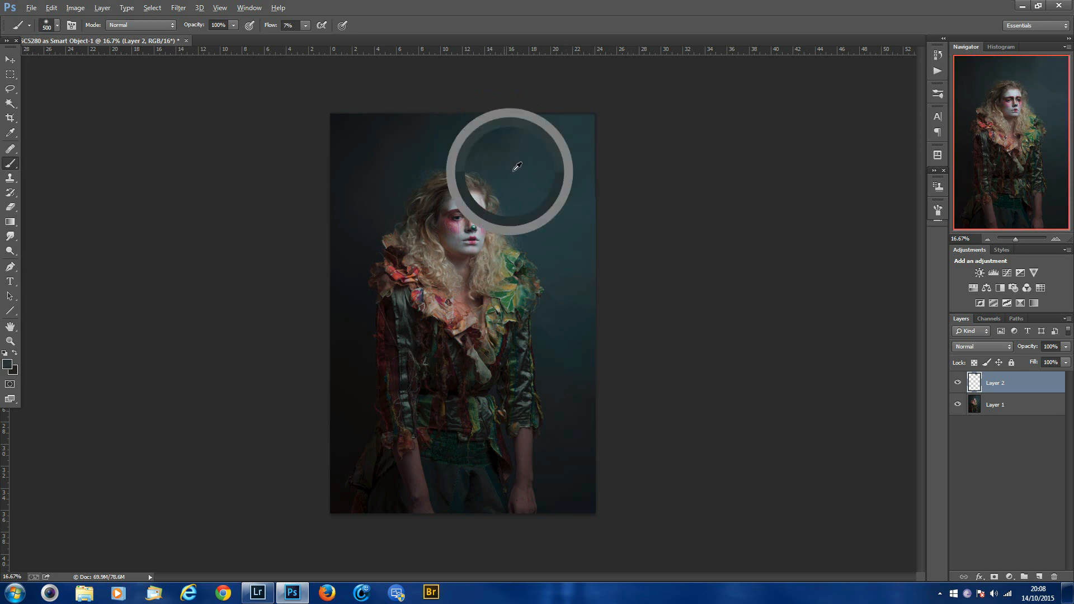
left_click(556, 196, "alt")
left_click(574, 182, "alt")
left_click(535, 161, "alt")
left_click(492, 133, "alt")
left_click(510, 128, "alt")
left_click(511, 127, "alt")
left_click(496, 116, "alt")
left_click(517, 115, "alt")
left_click(486, 120, "alt")
key("ctrl+shift+e")
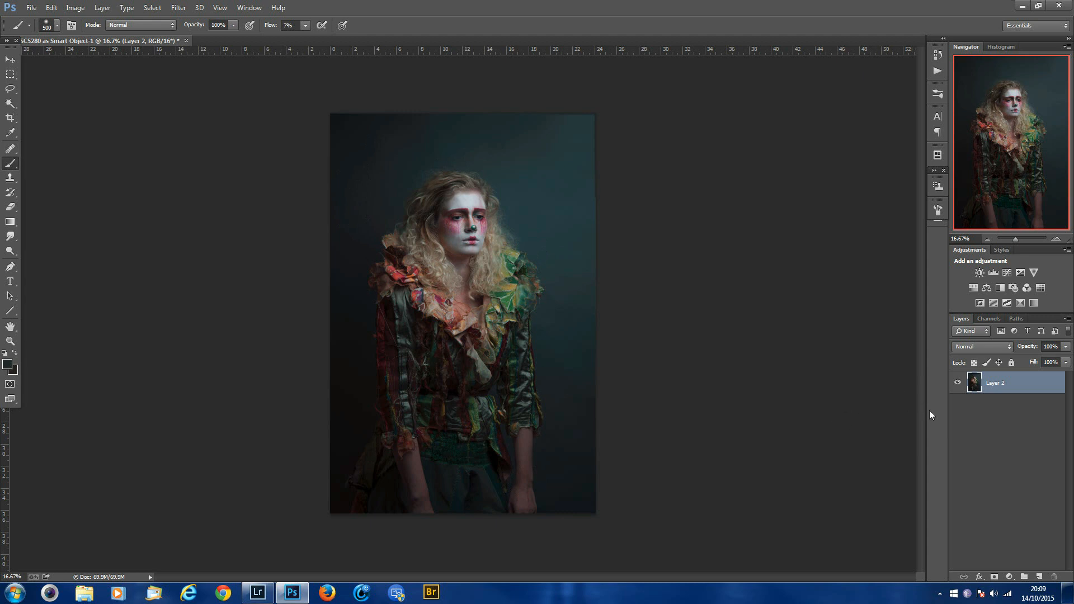
Step: Add a Curves adjustment layer and raise the middle of the RGB curve to brighten the image
left_click(1007, 273)
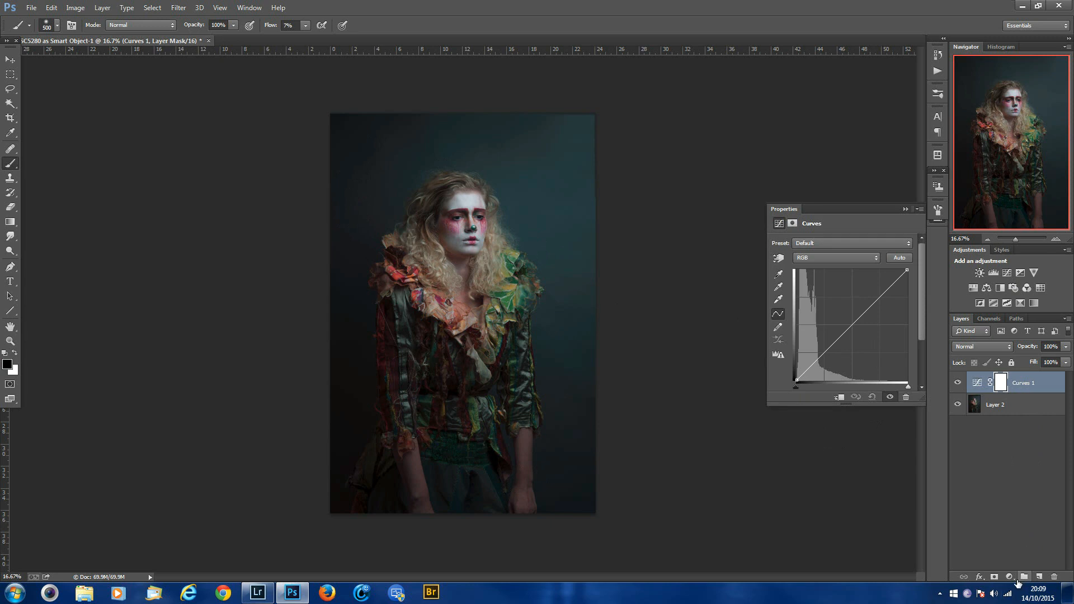
left_click_drag(851, 326, 851, 296)
left_click(906, 209)
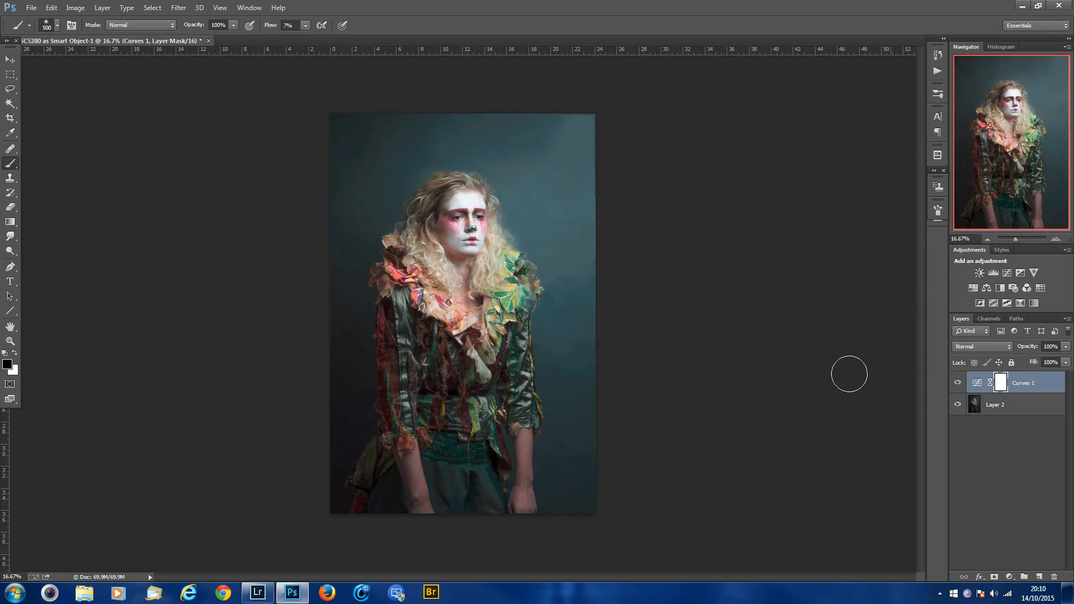
Step: Try to select the backdrop on the photo layer with the Magic Wand at tolerance 10, and undo the selections
left_click(1002, 411)
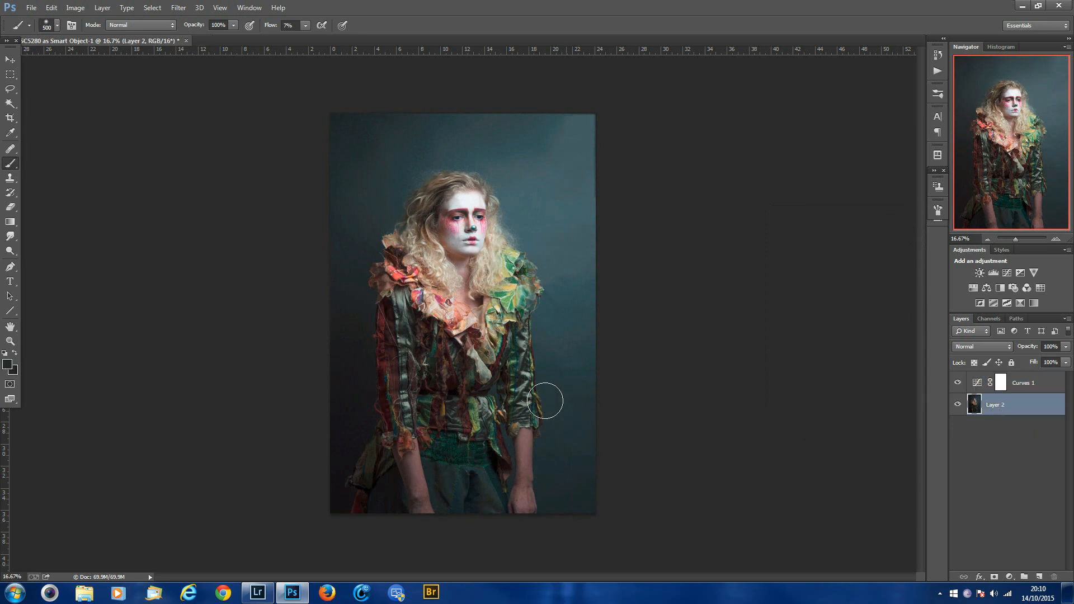
left_click(9, 103)
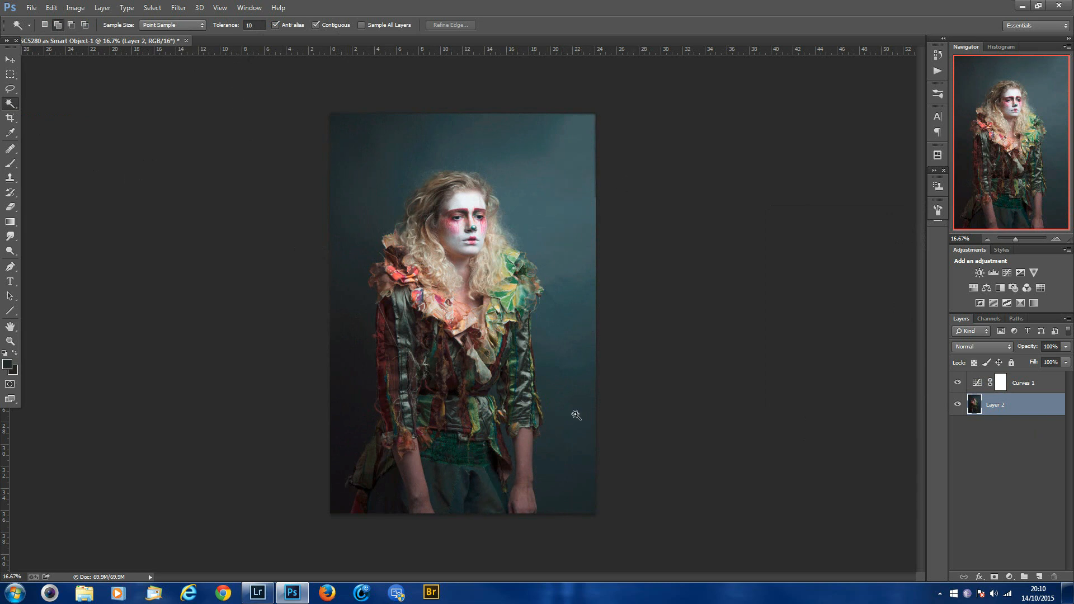
left_click(559, 476)
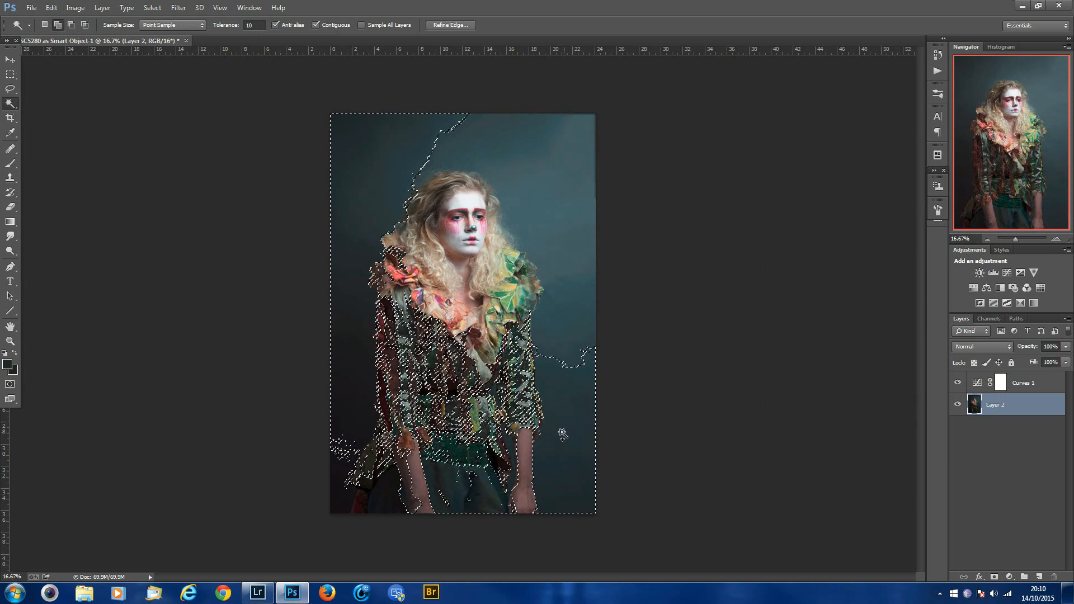
key("ctrl+d")
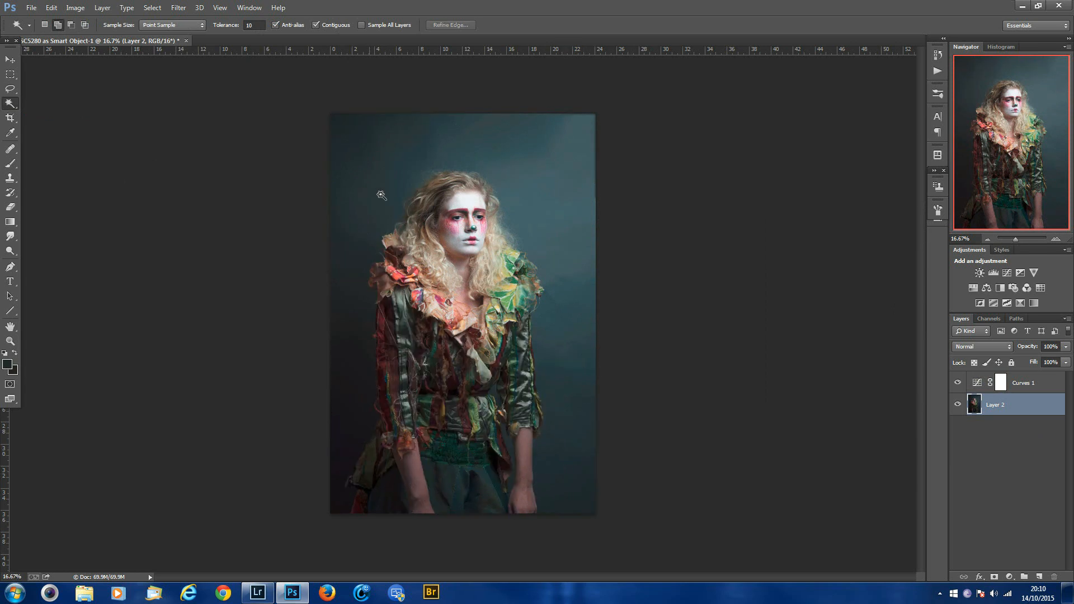
left_click(398, 165)
left_click(352, 330, "shift")
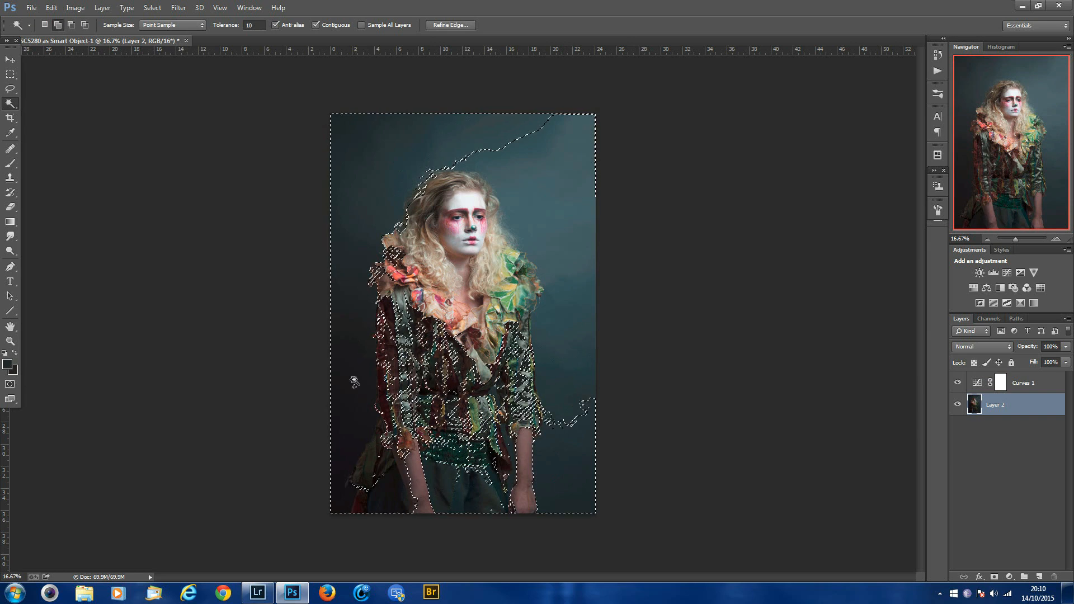
key("ctrl+alt+z")
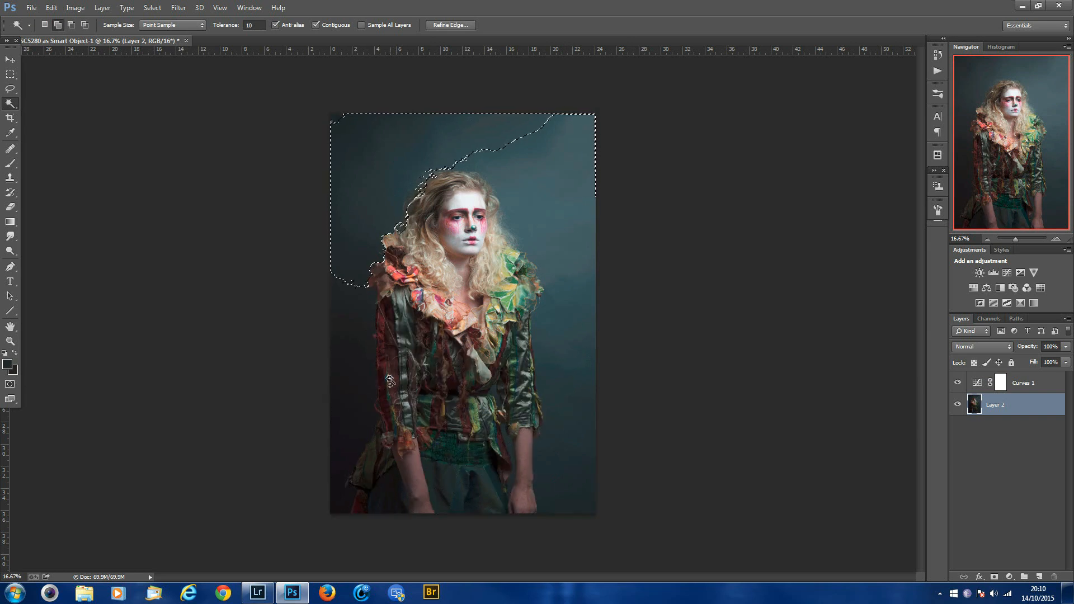
key("ctrl+alt+z")
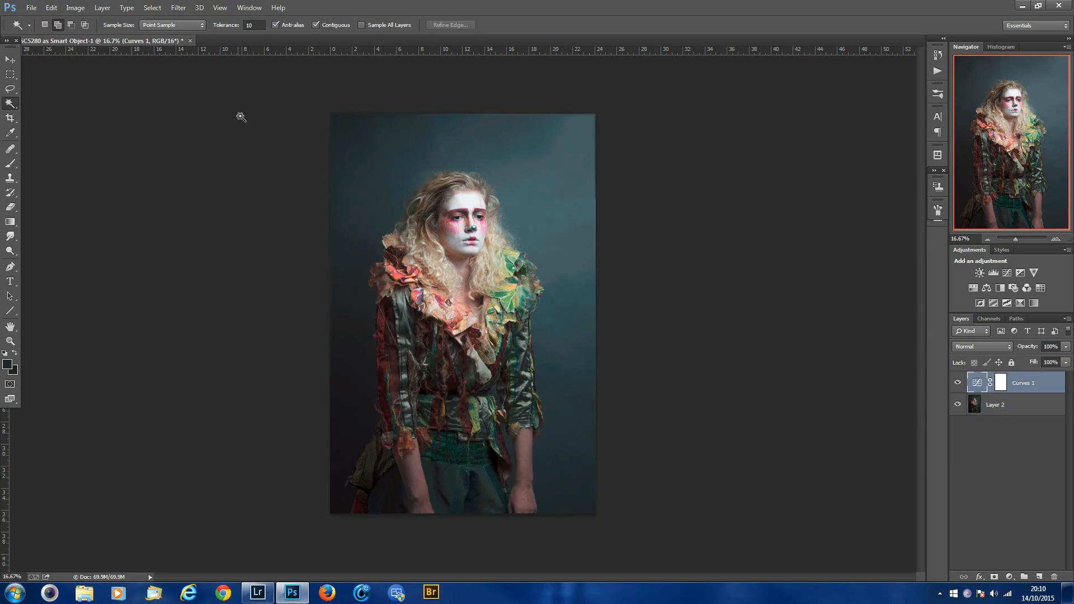
Step: Select the entire backdrop around the figure with the Magic Wand at tolerance 5, adding each unselected area to the selection
left_click(258, 27)
type("5")
left_click(388, 203)
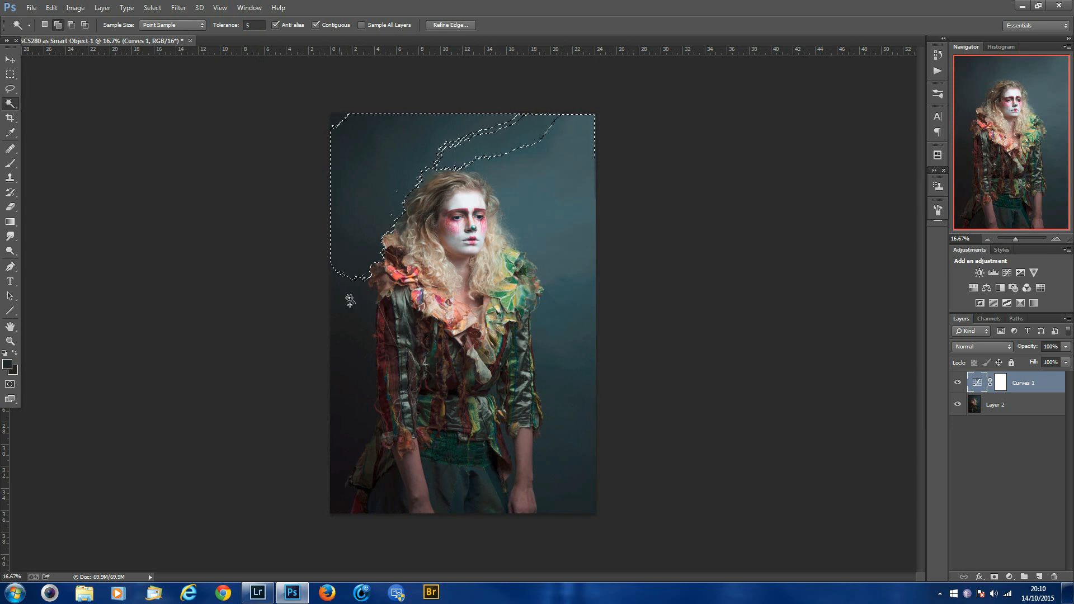
left_click(336, 498)
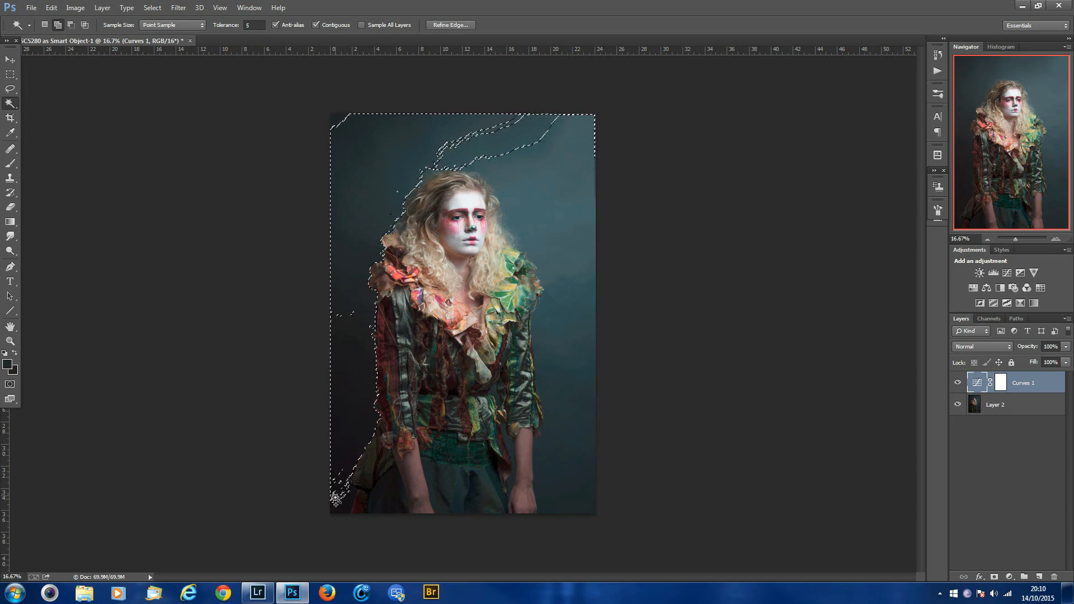
left_click(574, 486)
left_click(569, 405)
left_click(562, 366)
left_click(565, 307)
left_click(557, 381)
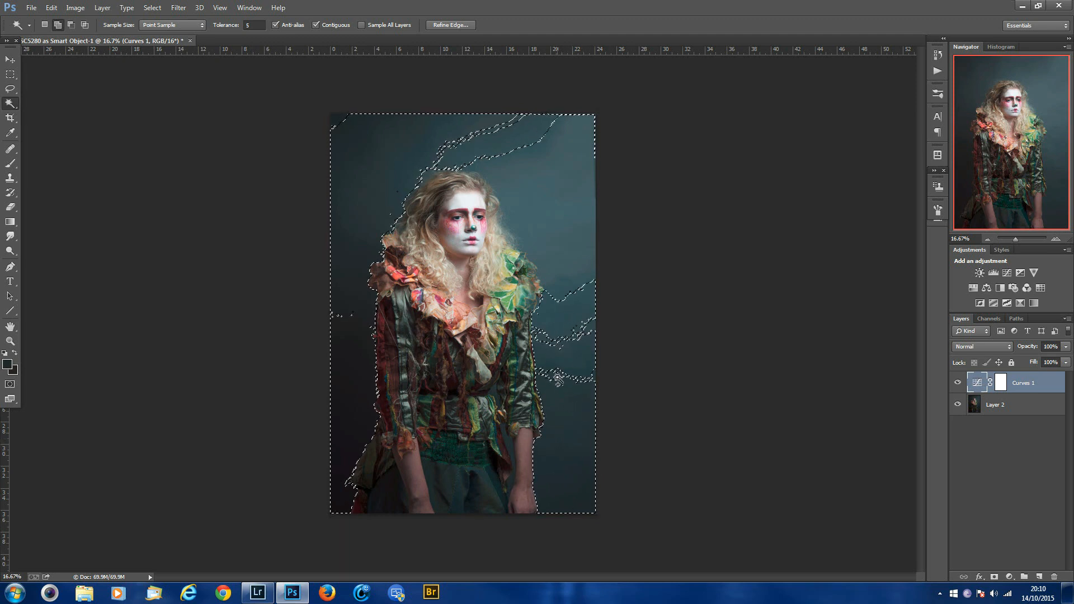
left_click(588, 350)
left_click(562, 263)
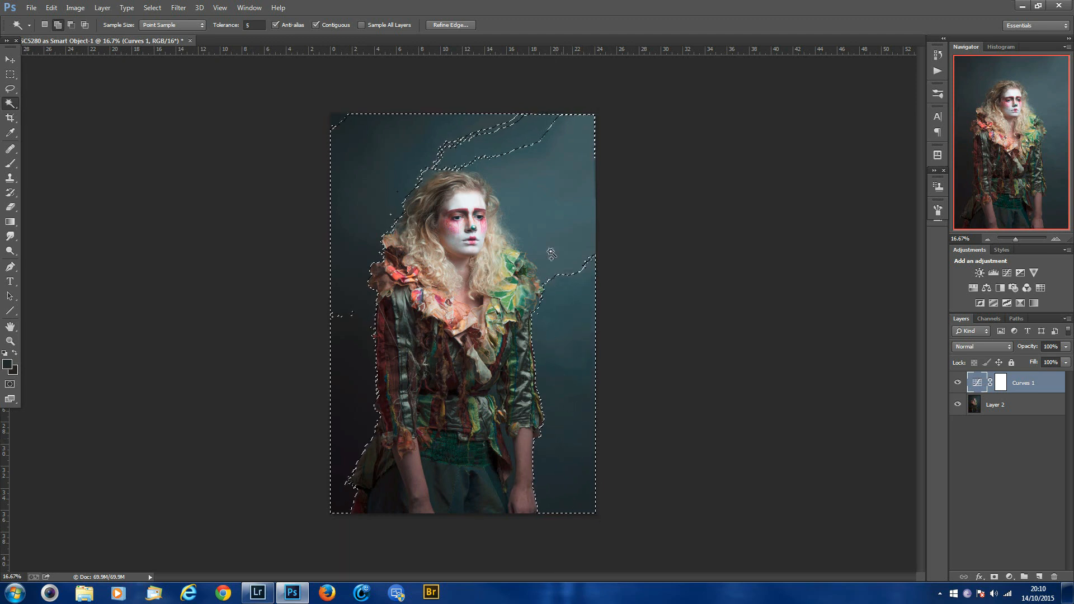
left_click(566, 227)
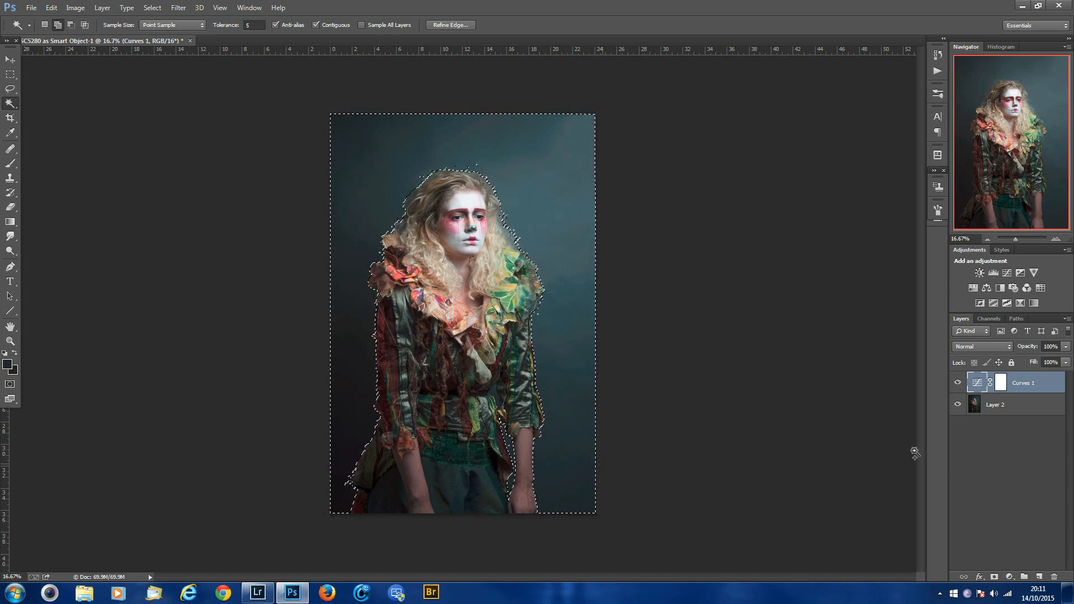
Step: With the photo layer active, save the backdrop selection as a new channel named "clown body"
left_click(976, 406)
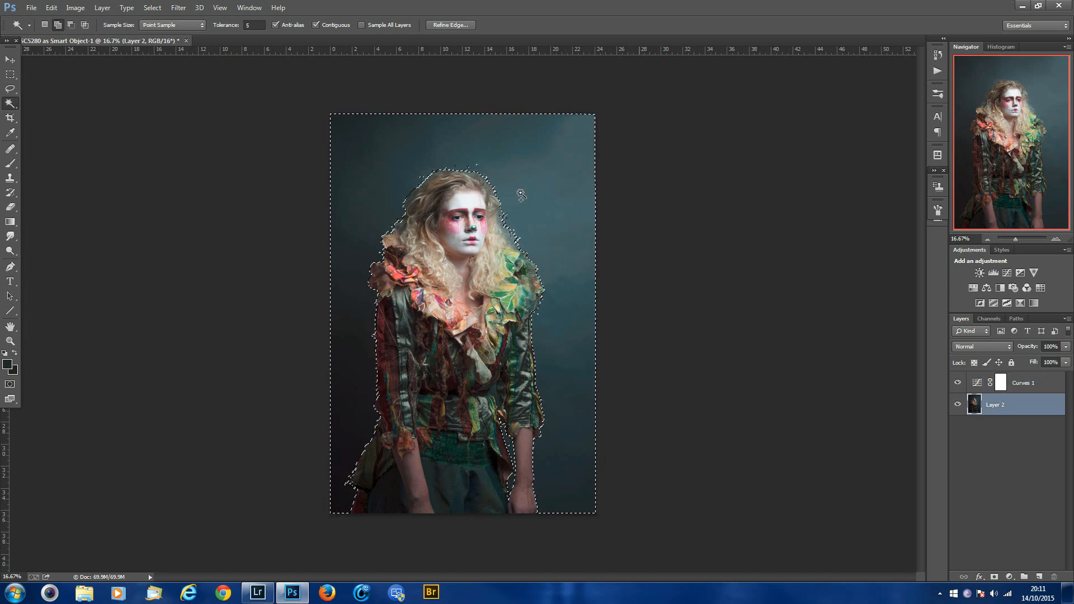
left_click(150, 8)
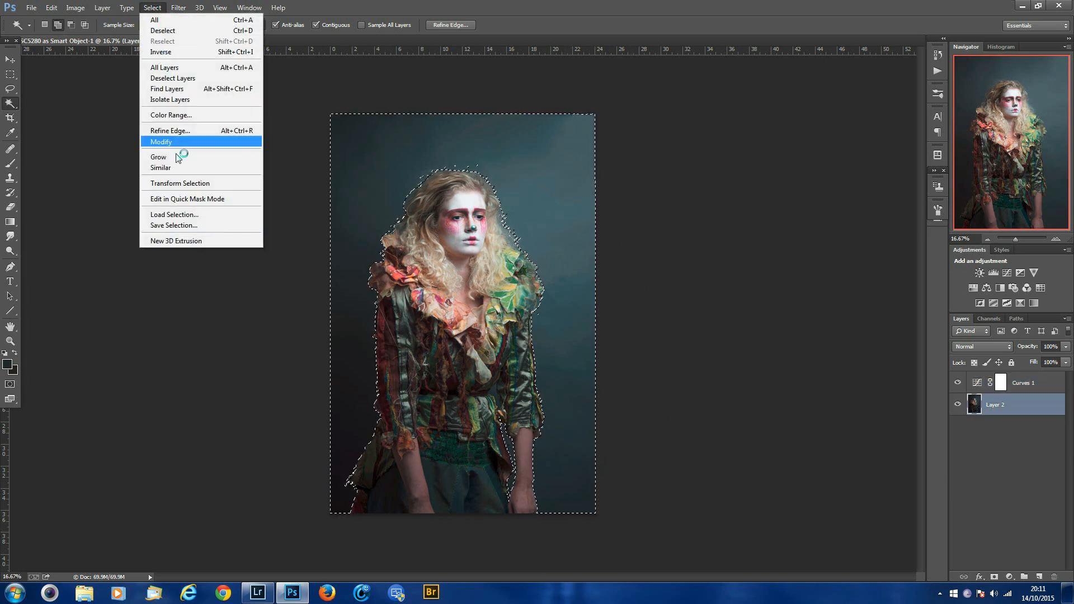
left_click(184, 229)
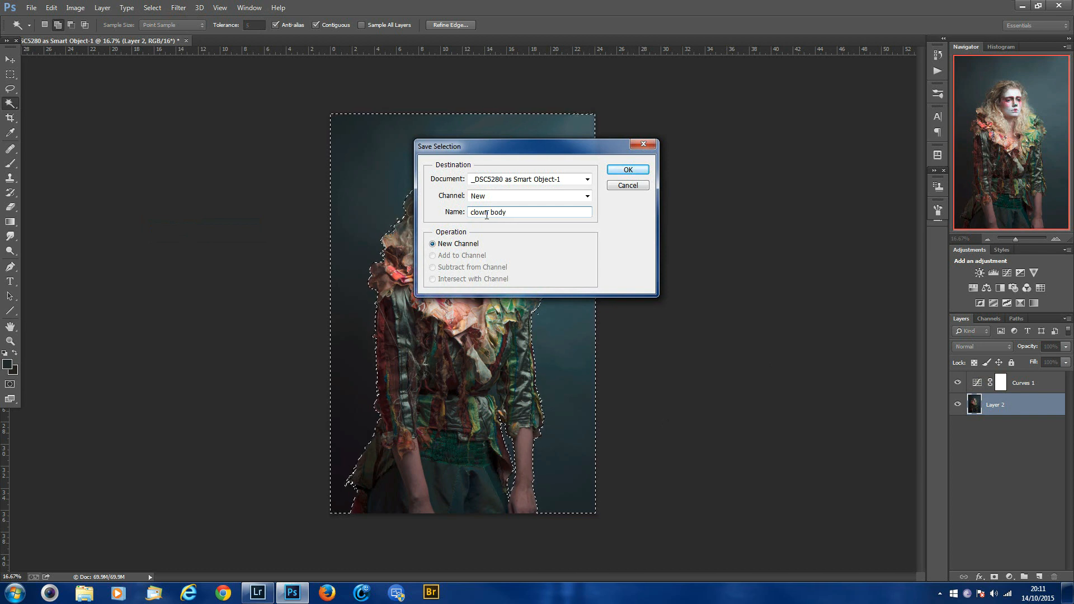
left_click(624, 170)
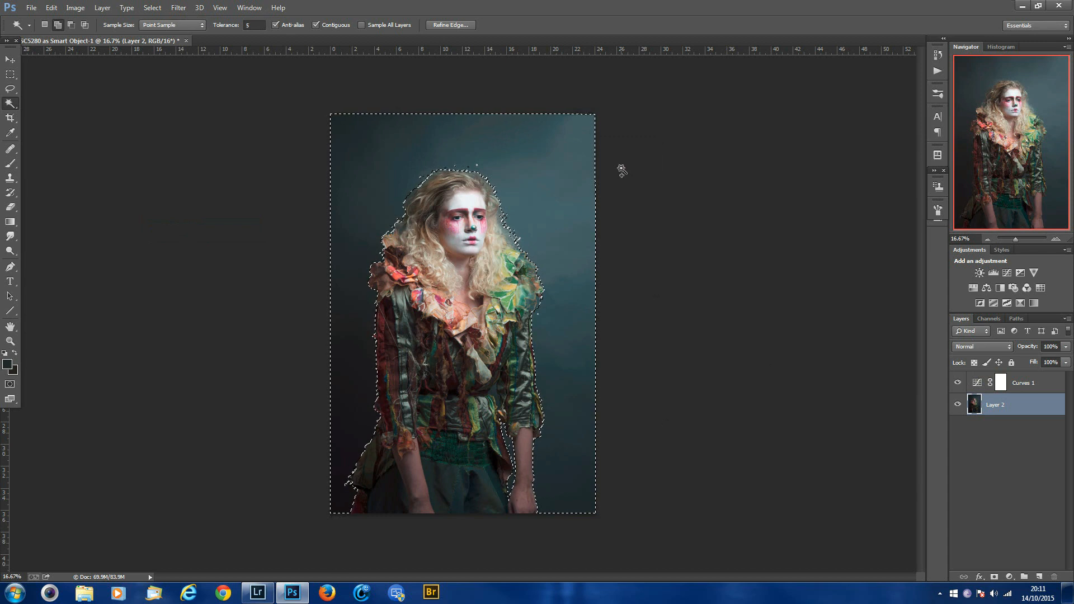
Step: Deselect the backdrop and delete the Curves 1 adjustment layer
key("ctrl+d")
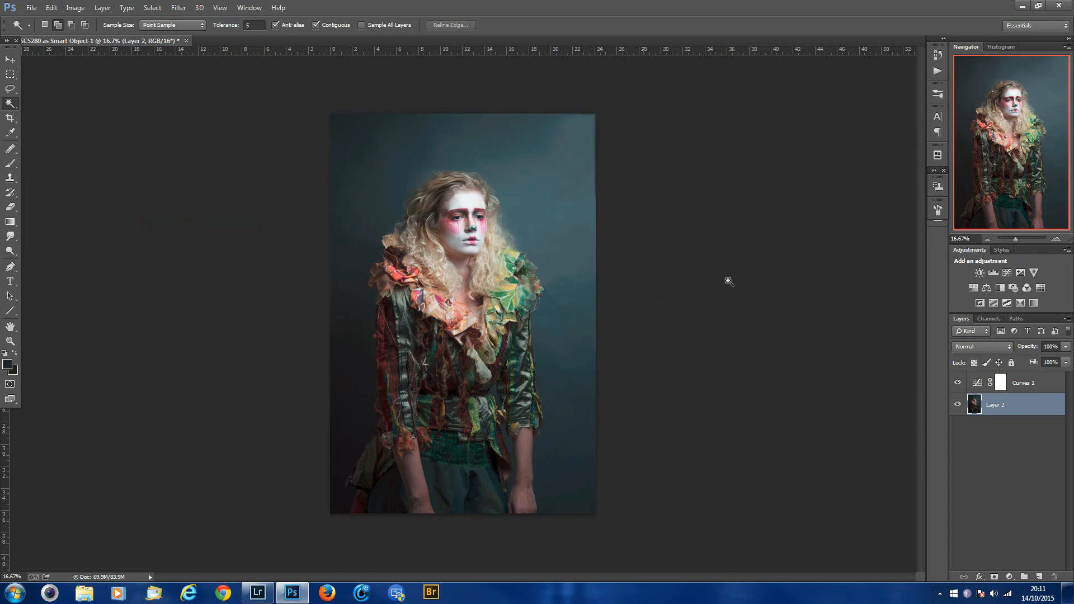
left_click(1032, 388)
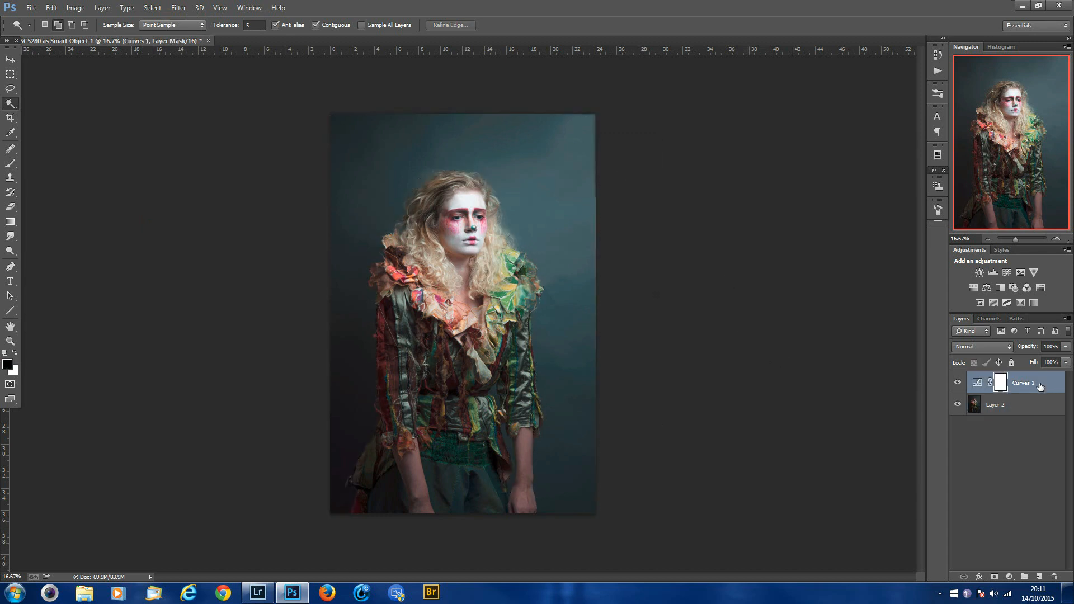
key("Delete")
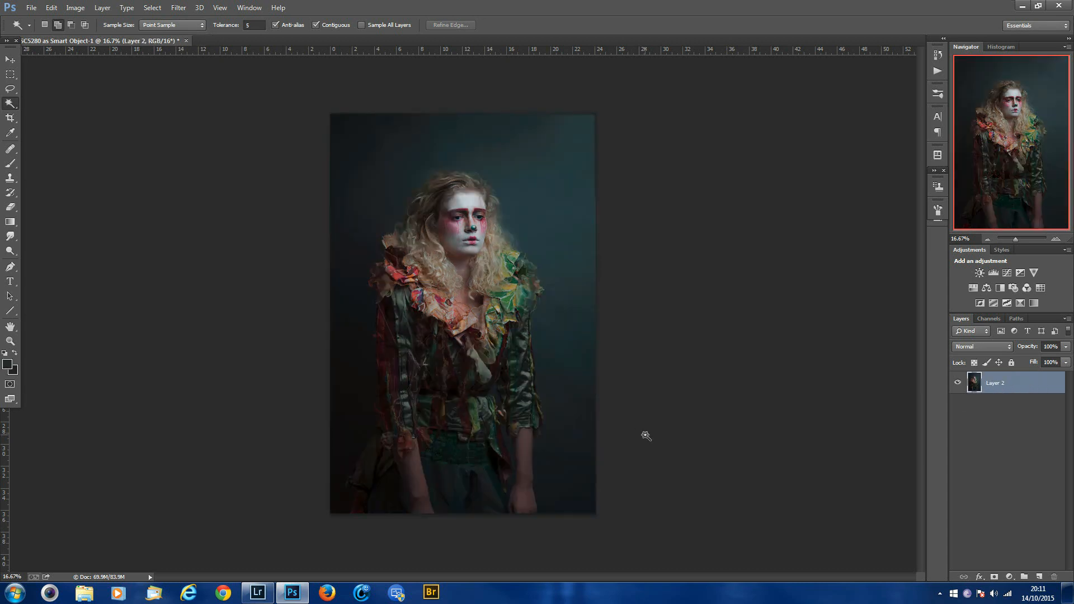
Step: Switch to Lightroom and show the "stock textures" collection as a thumbnail grid
mouse_move(256, 593)
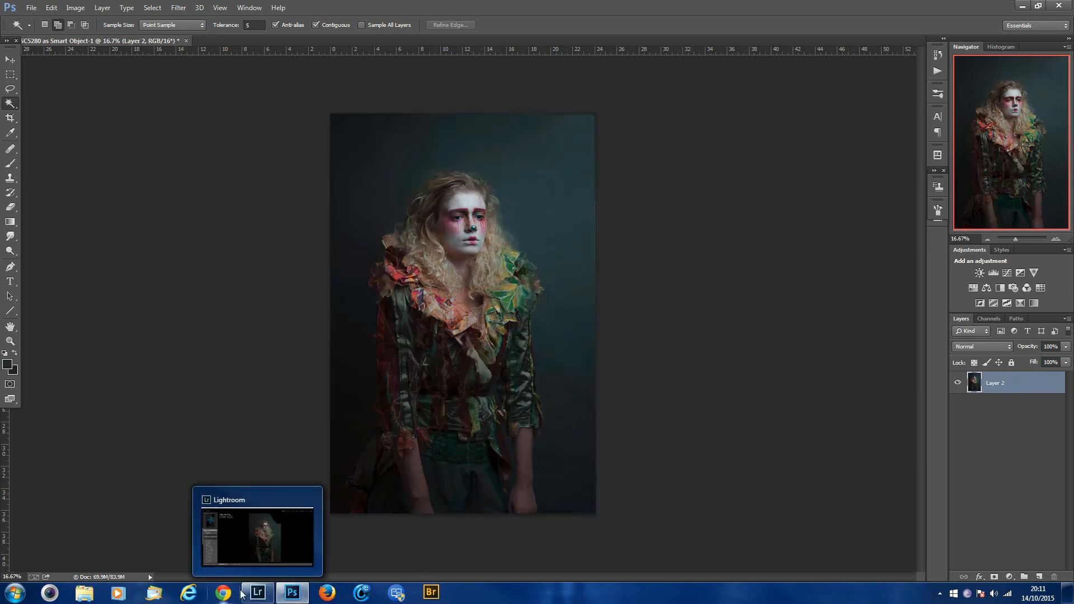
left_click(259, 533)
scroll(95, 392, "down", 10)
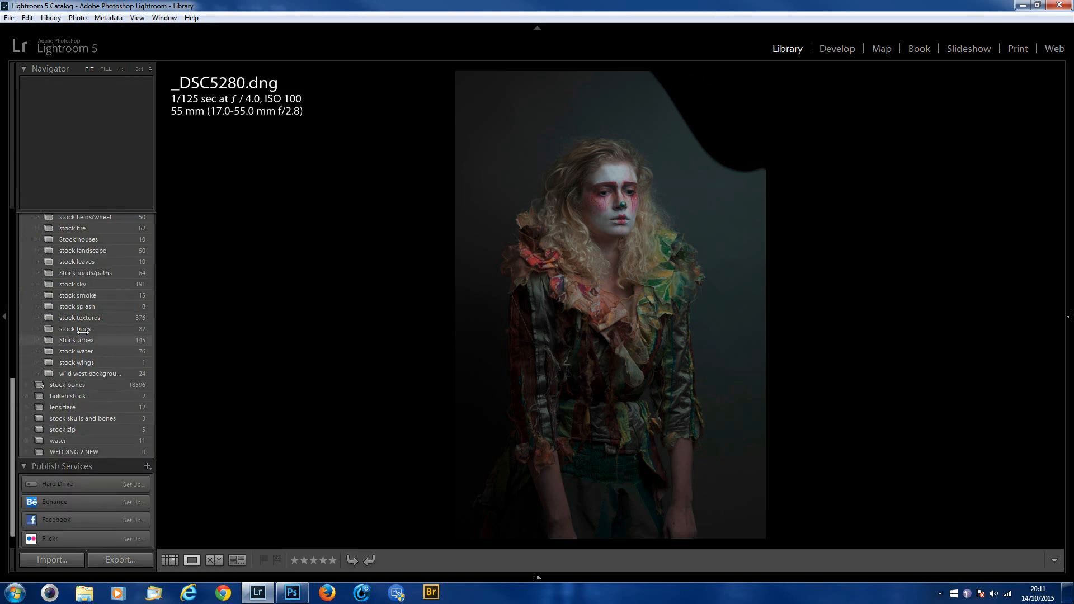
left_click(83, 318)
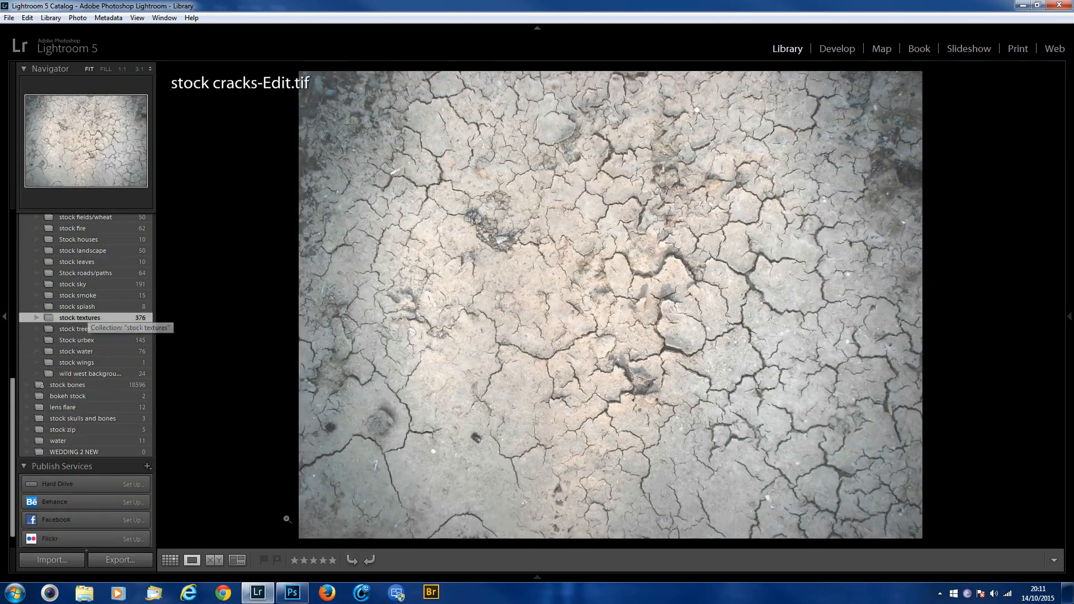
key("g")
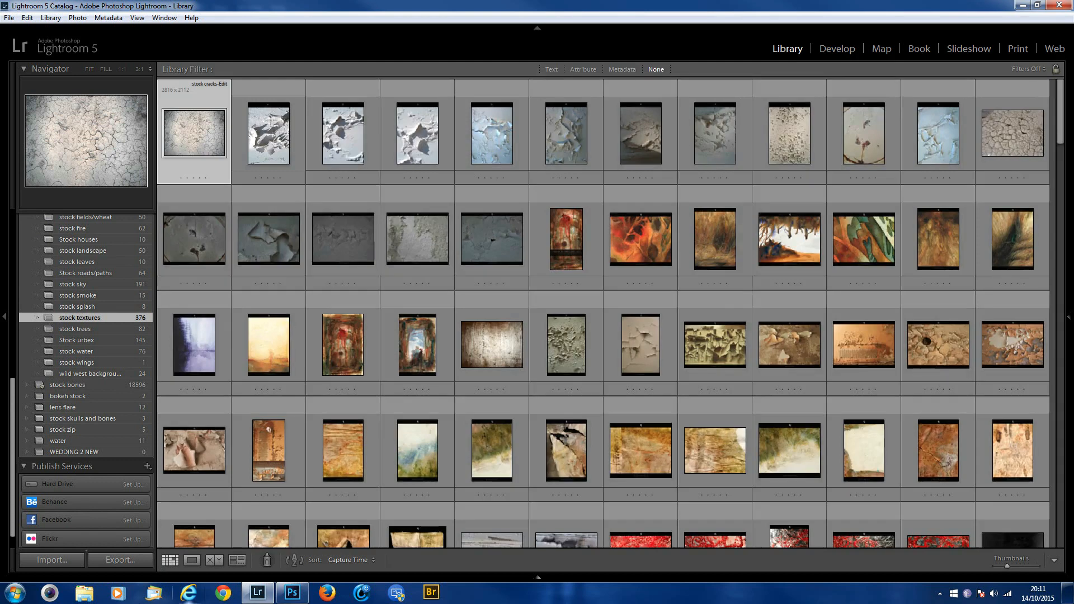
Step: Browse the texture thumbnails and view the mottled cream and green texture B0001278.jpg enlarged
scroll(601, 322, "down", 20)
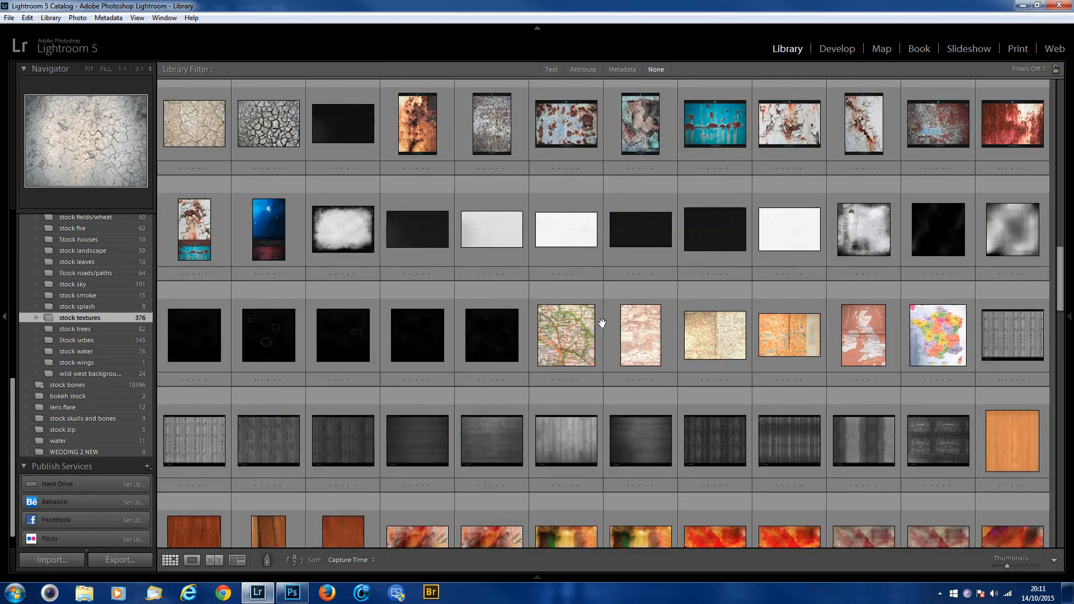
scroll(596, 325, "down", 2)
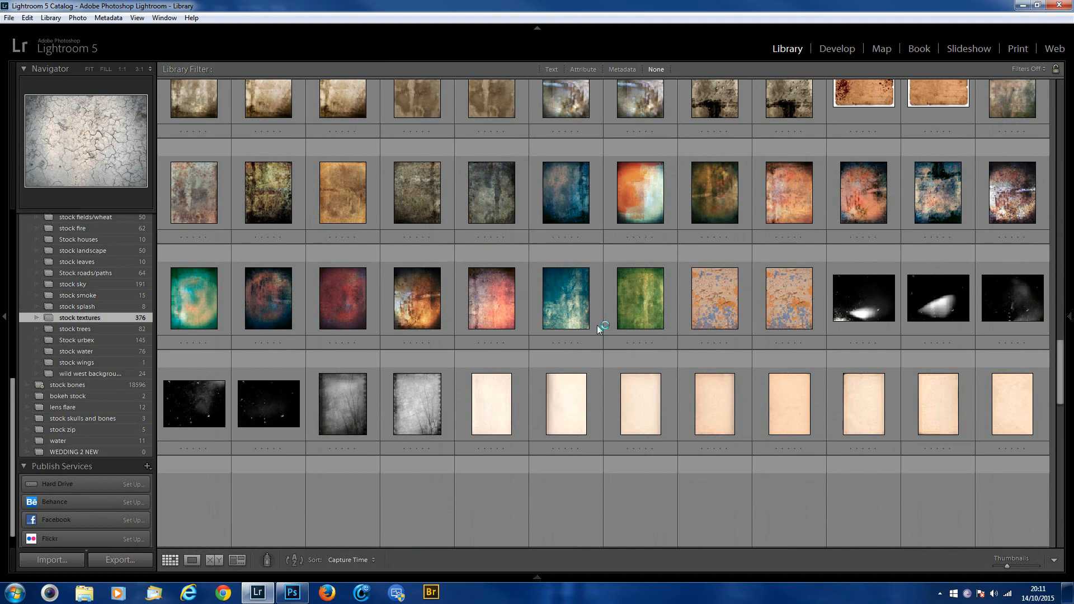
scroll(599, 327, "up", 10)
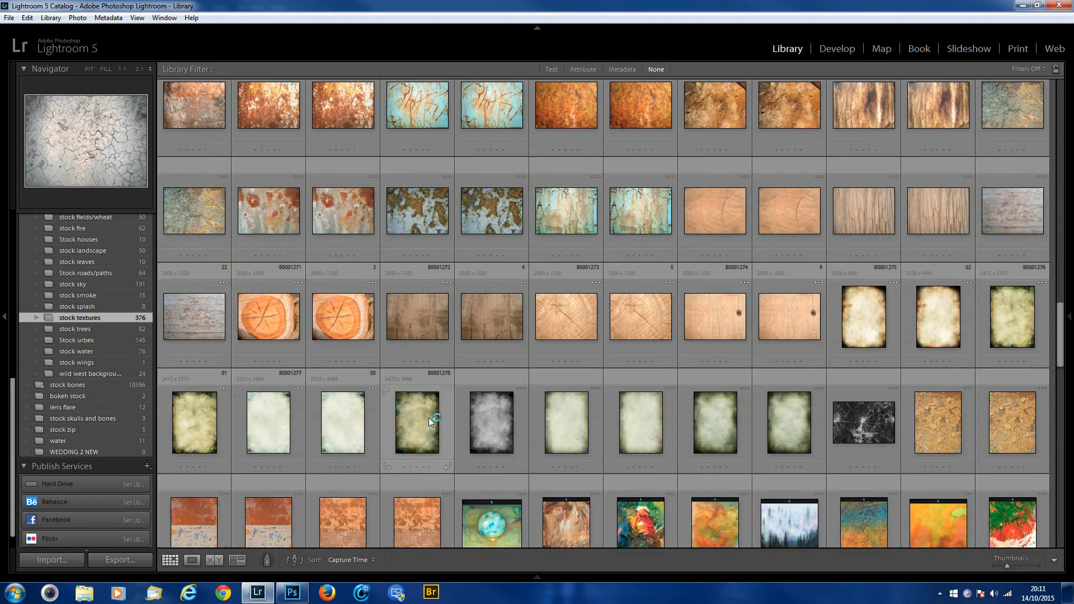
left_click(421, 421)
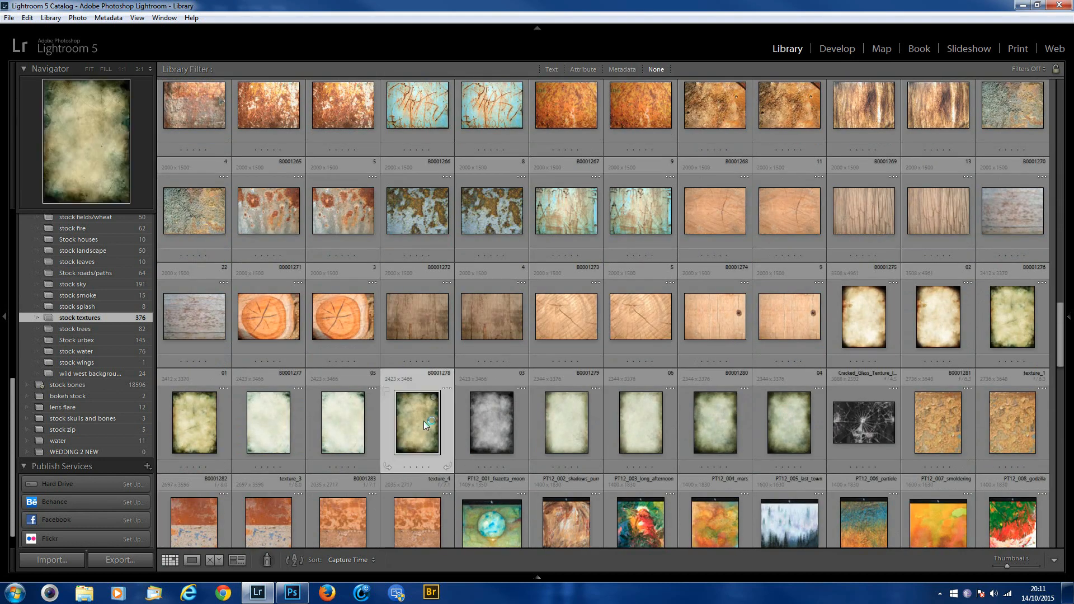
double_click(424, 421)
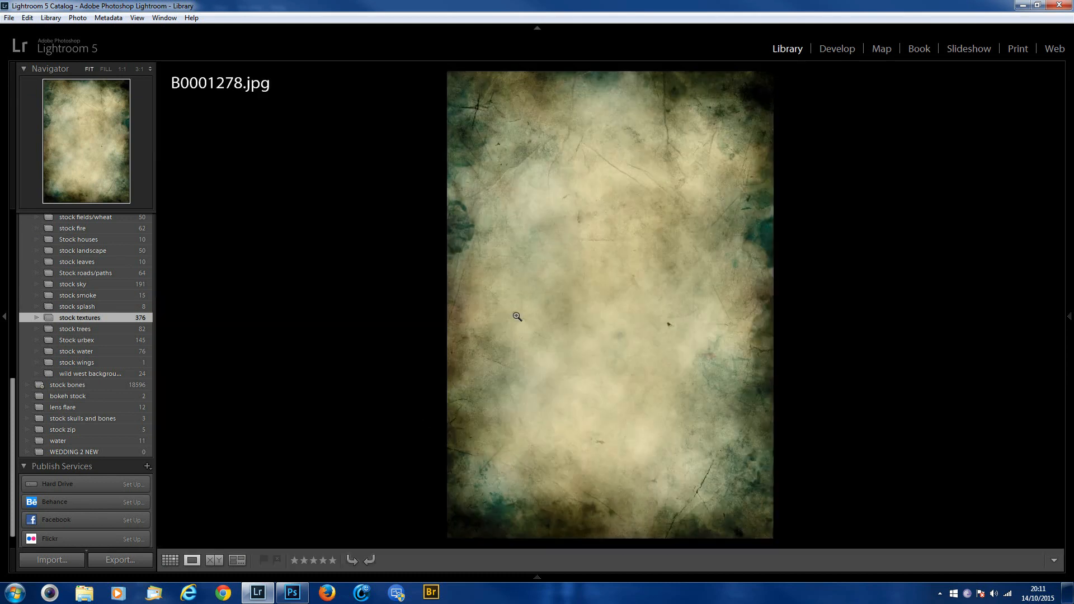
Step: Send texture B0001278.jpg from Lightroom to Adobe Photoshop CC for editing
right_click(558, 350)
mouse_move(599, 99)
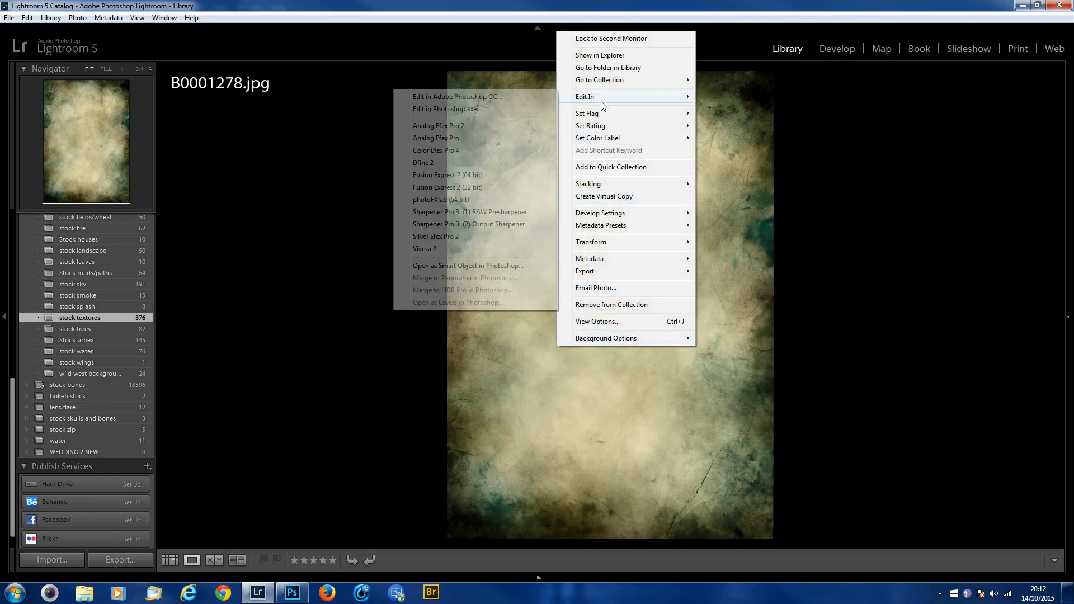
left_click(495, 100)
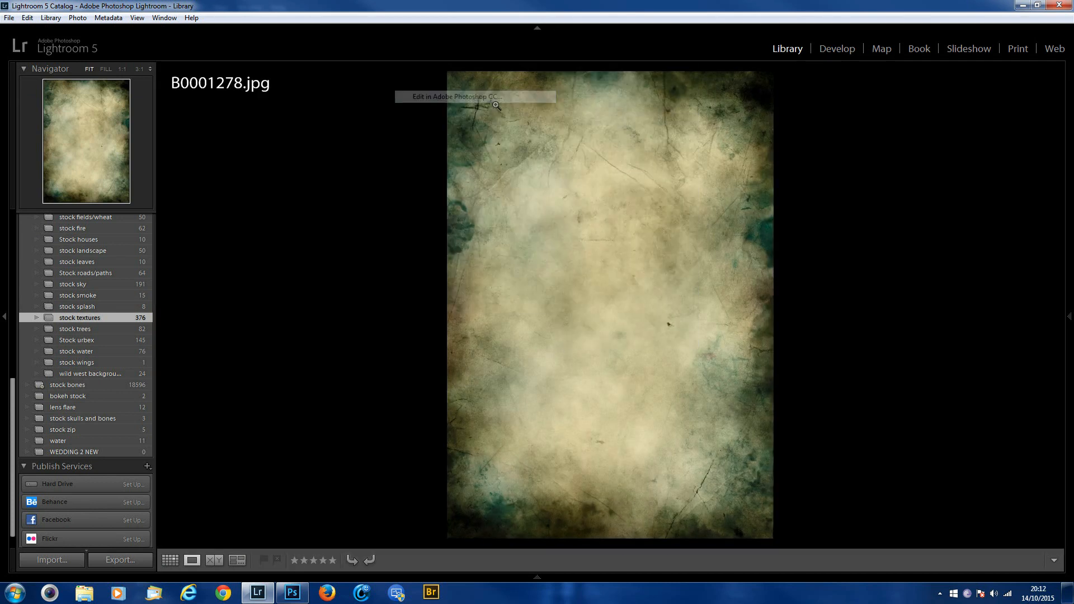
left_click(560, 353)
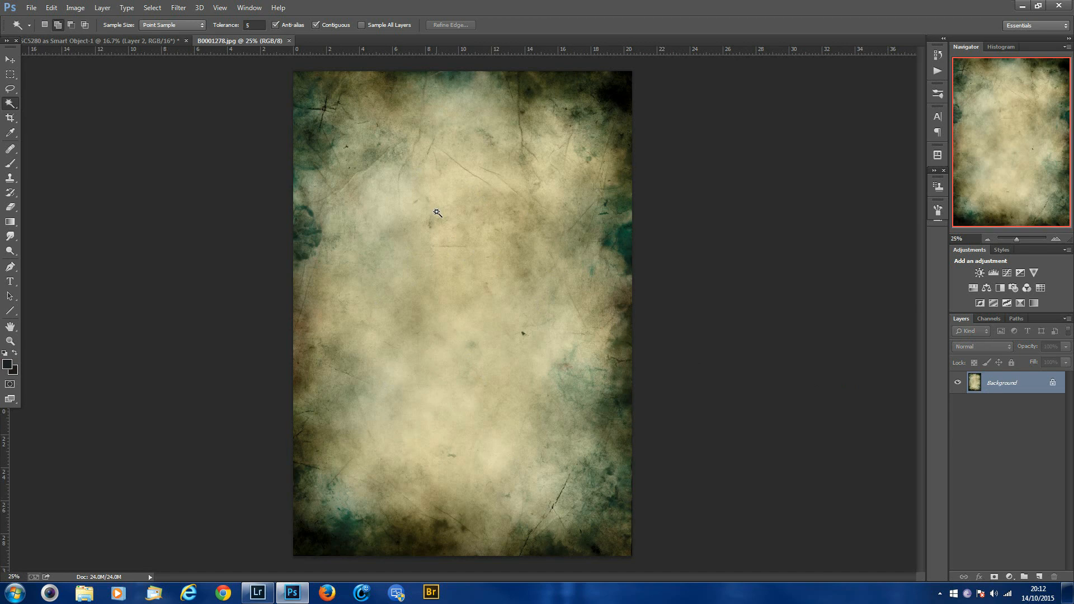
Step: Copy the whole texture image and paste it as a new layer into the _DSC5280 portrait document
key("ctrl+a")
key("ctrl+c")
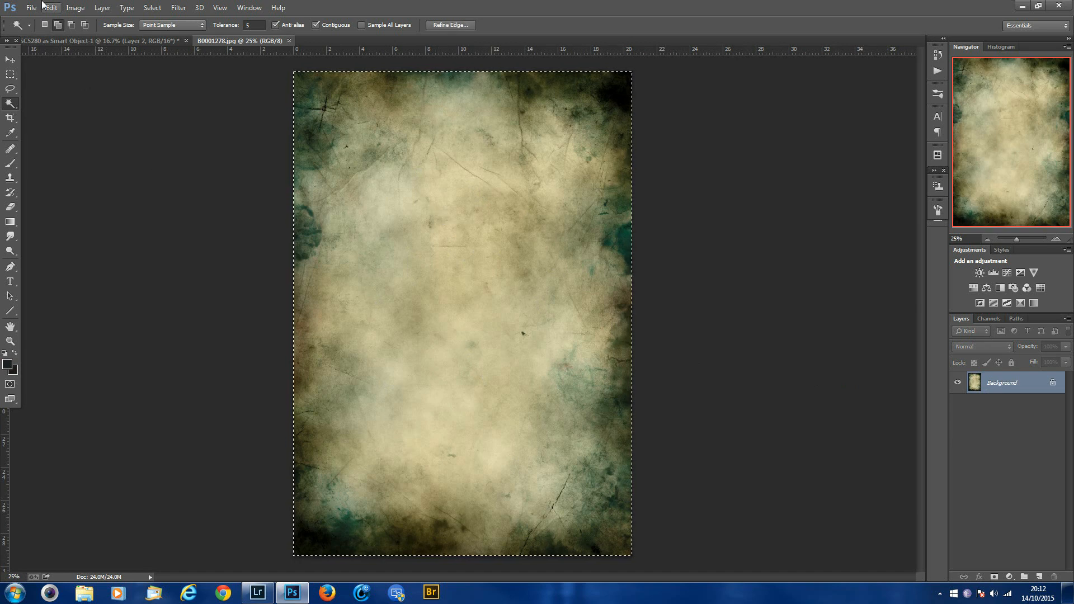
left_click(127, 41)
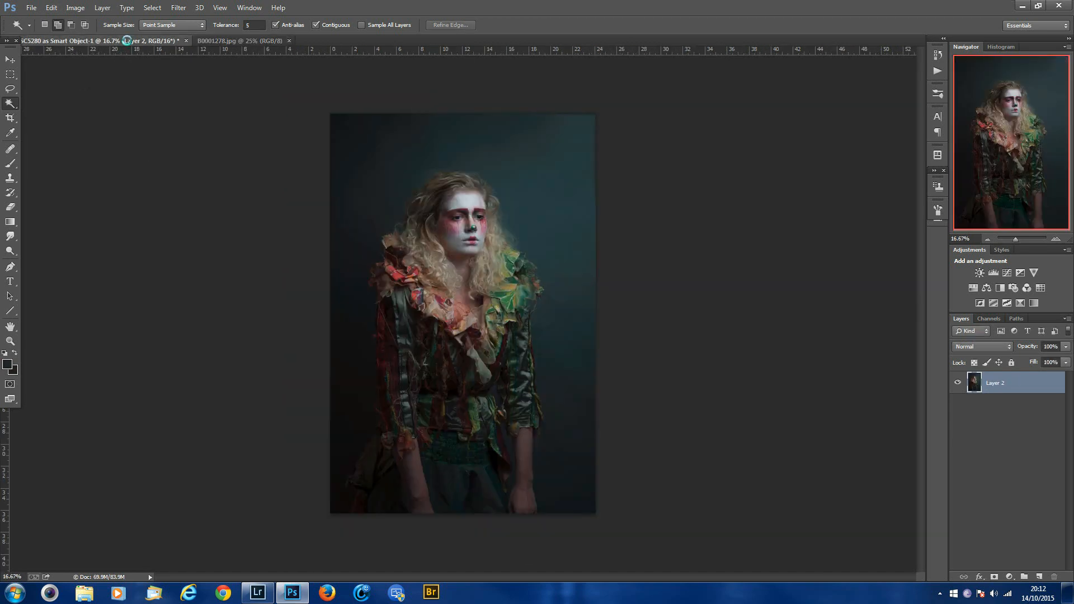
key("ctrl+v")
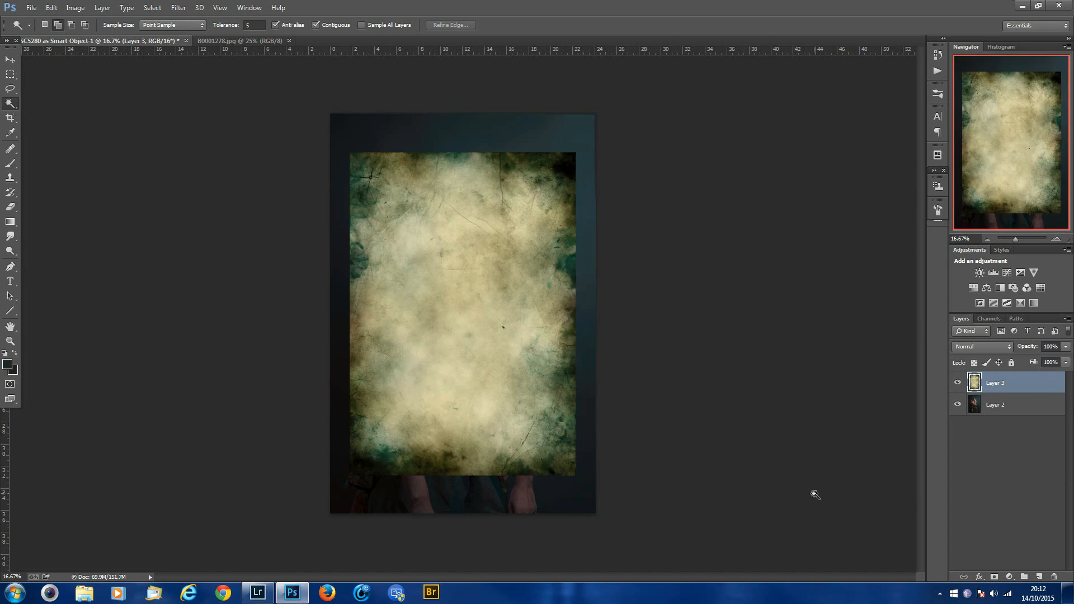
Step: Stretch the pasted texture layer to cover the whole canvas and set its blend mode to Soft Light
key("ctrl+t")
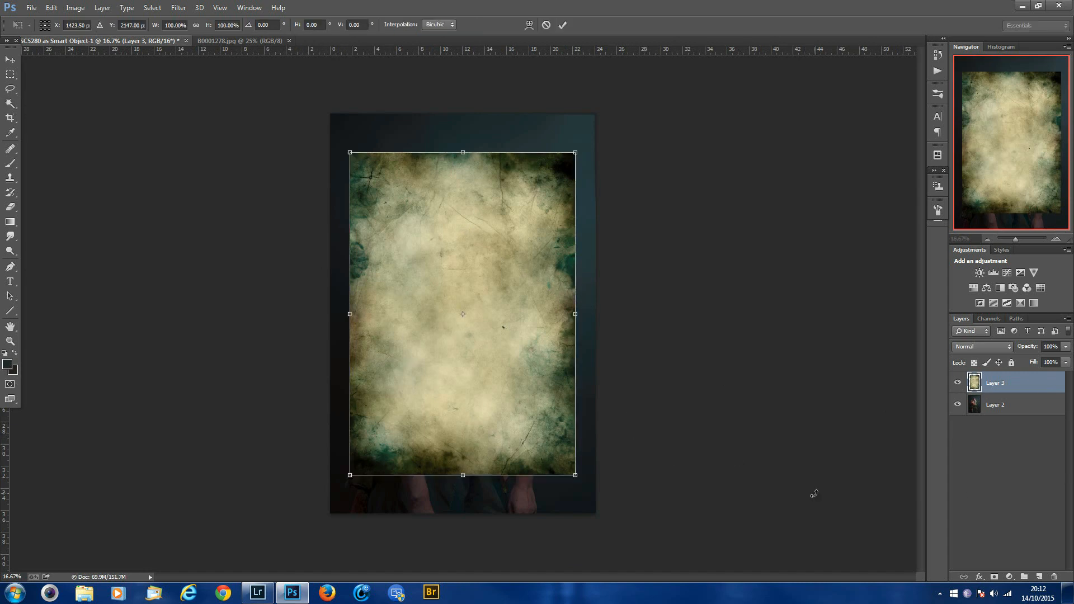
left_click_drag(351, 152, 330, 114)
left_click_drag(575, 295, 596, 294)
left_click_drag(462, 490, 459, 518)
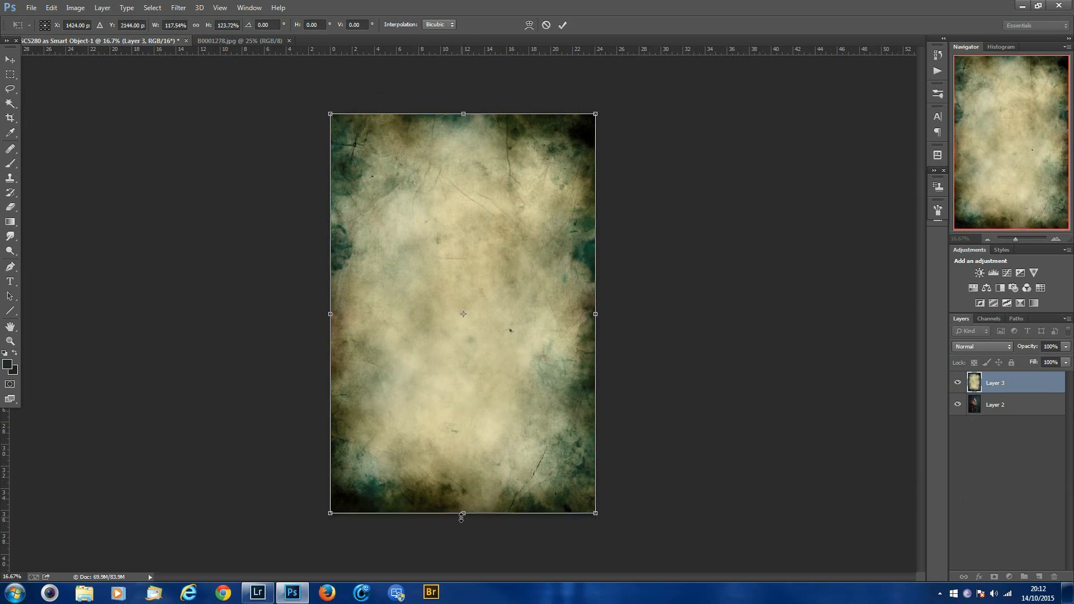
key("Return")
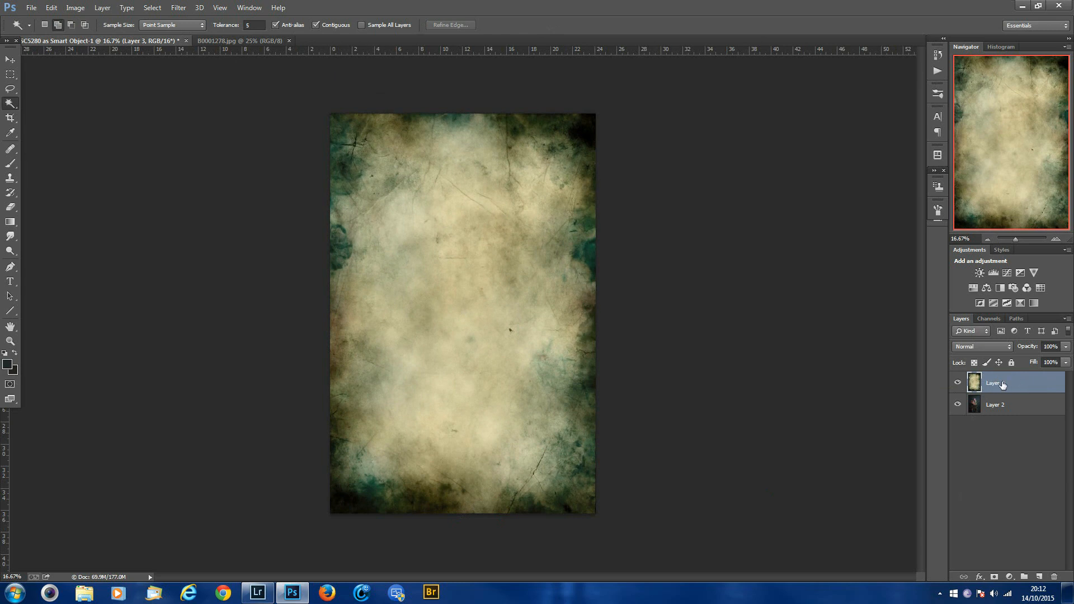
left_click(1007, 348)
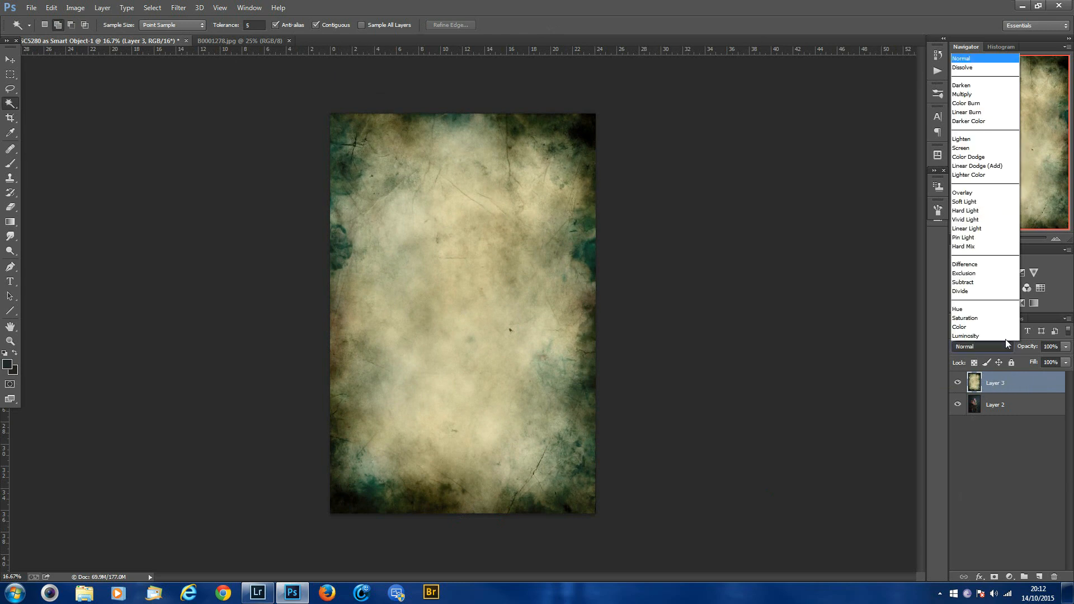
left_click(974, 201)
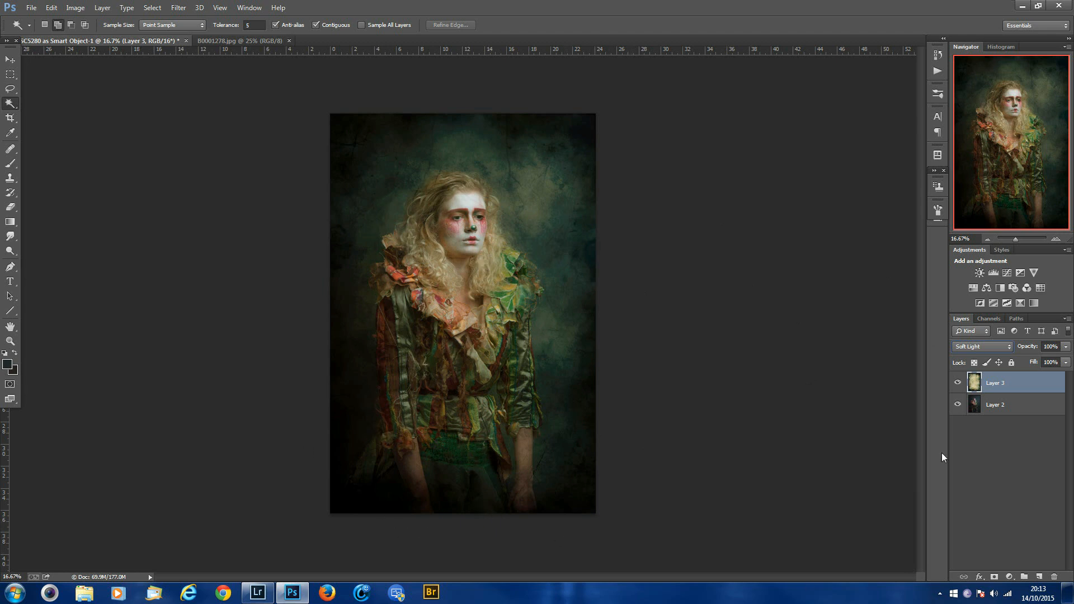
Step: Load the saved "clown body" channel as a new selection with the texture layer active
left_click(154, 9)
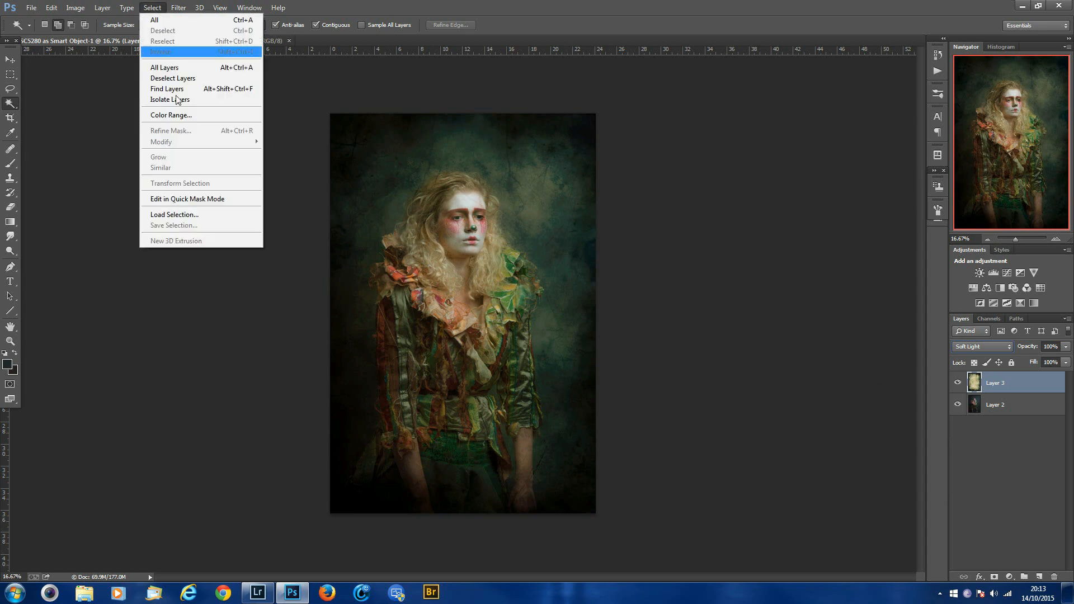
left_click(194, 215)
left_click(588, 197)
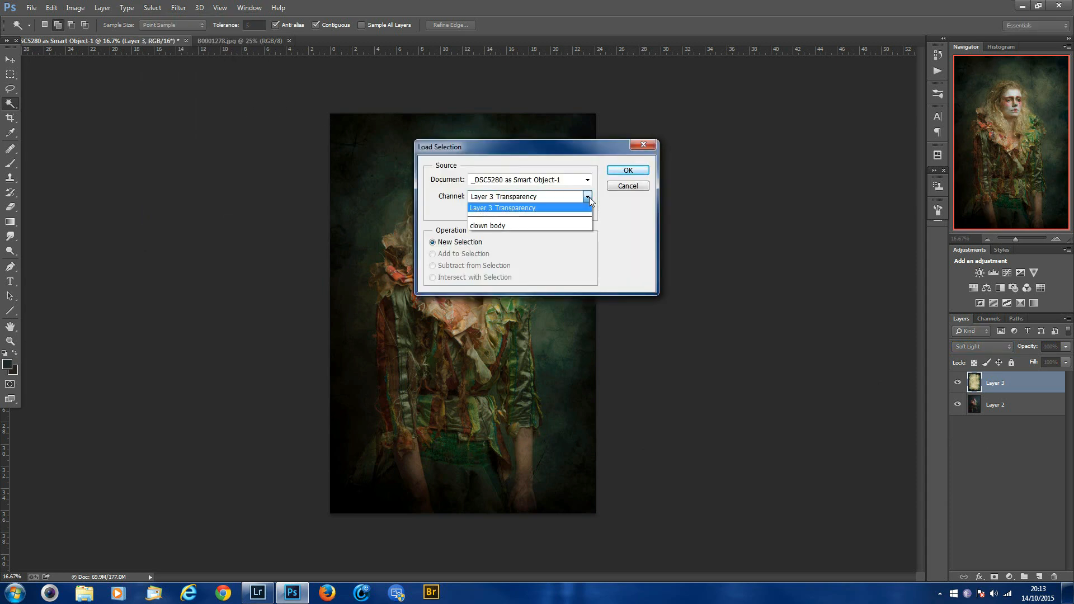
left_click(518, 224)
left_click(623, 171)
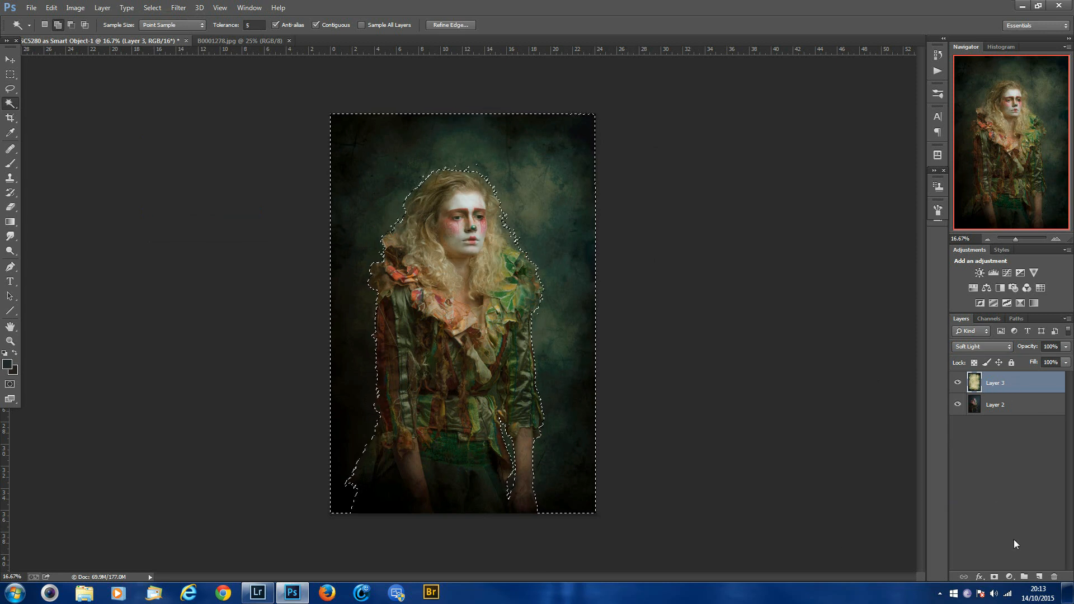
Step: Mask the texture layer with the loaded background selection and brighten it with a Curves adjustment clipped to it
left_click(995, 578)
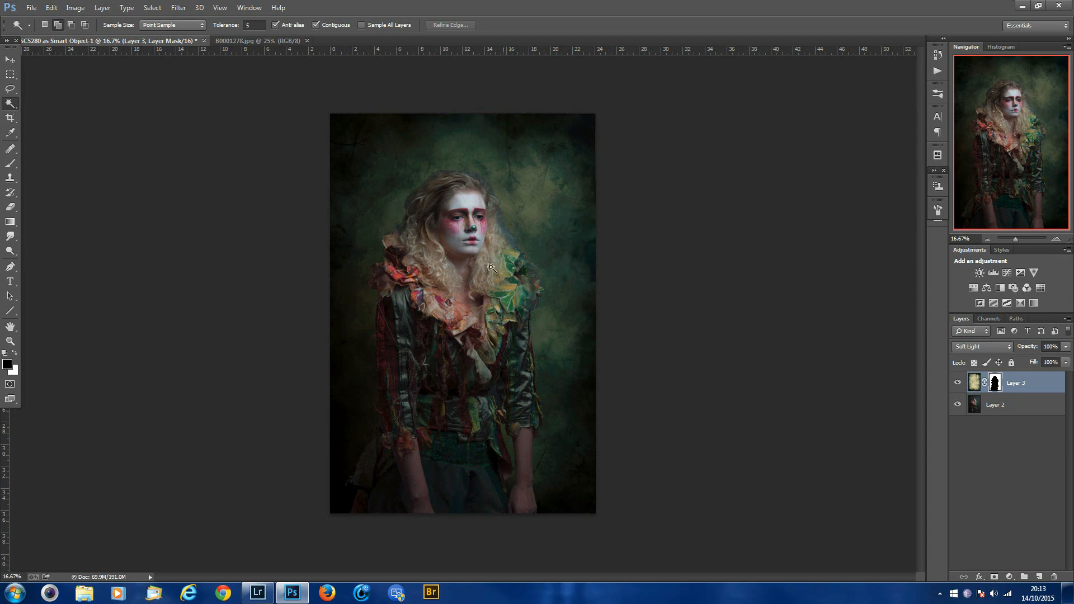
left_click(975, 383)
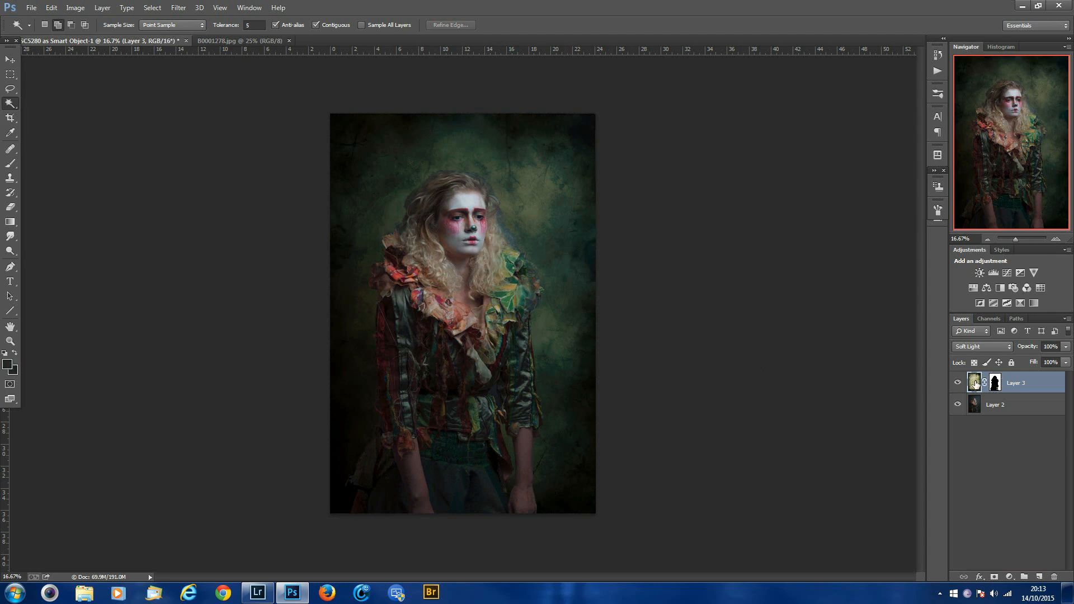
left_click(1007, 273)
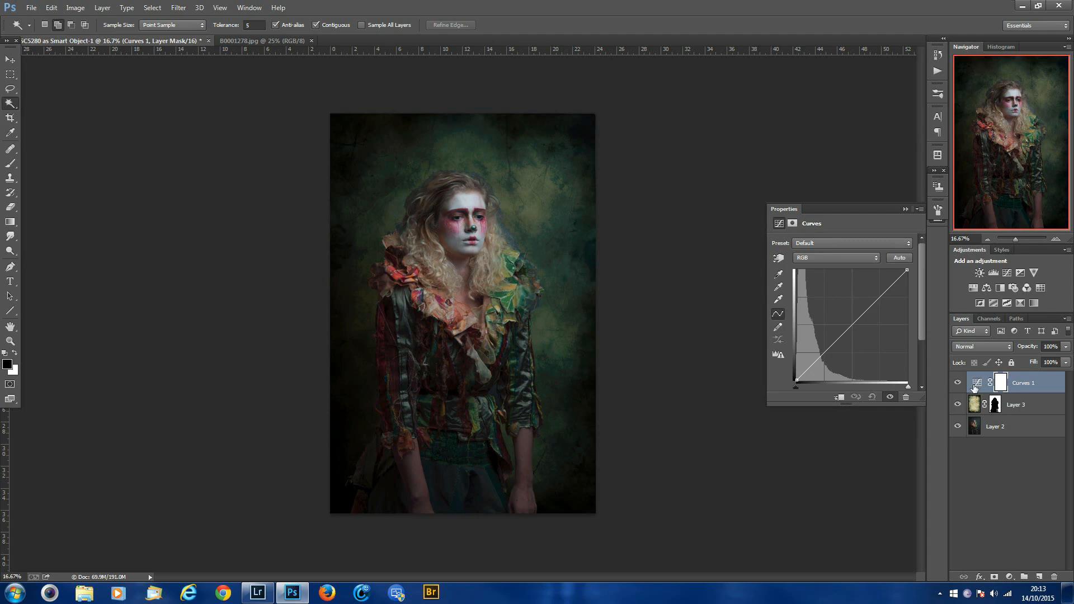
left_click_drag(974, 387, 977, 390)
left_click(977, 389, "alt")
left_click_drag(852, 325, 853, 302)
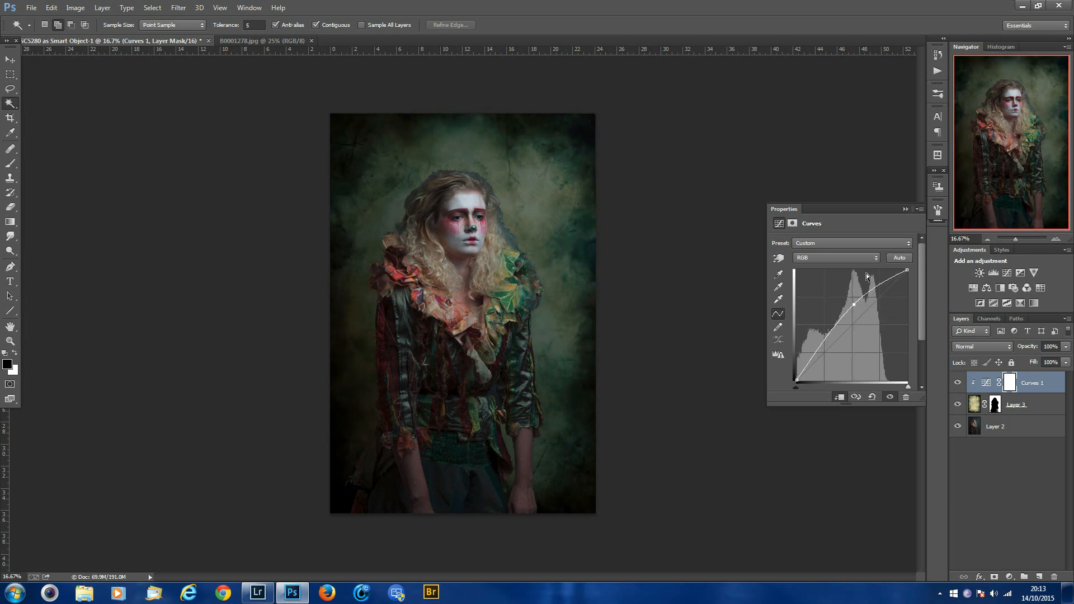
left_click(906, 210)
Step: Delete the masked texture layer and its Curves adjustment, leaving only the portrait layer
left_click(1038, 404)
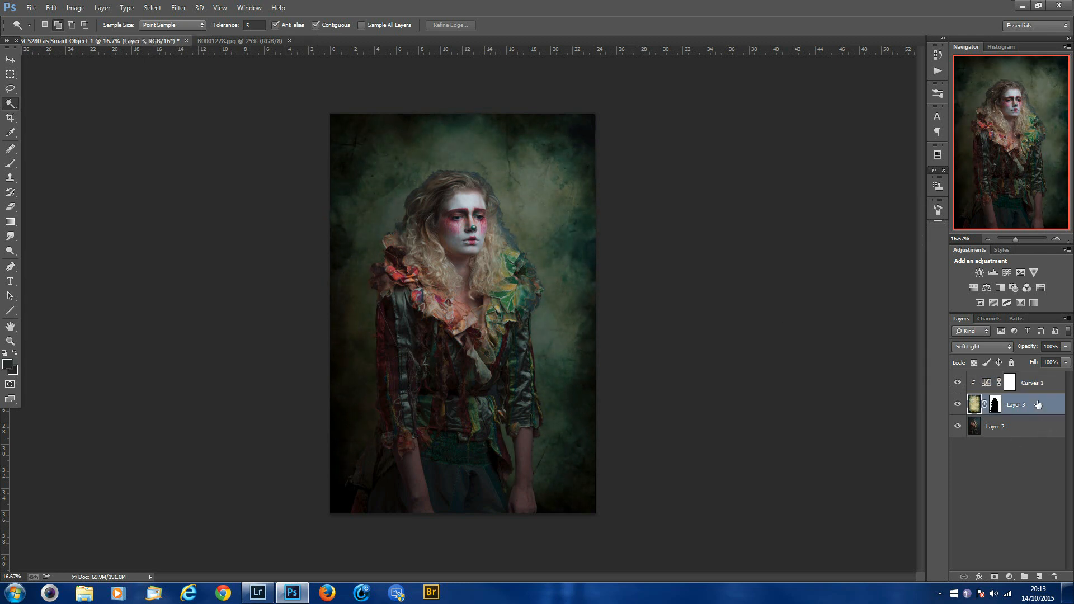
key("Delete")
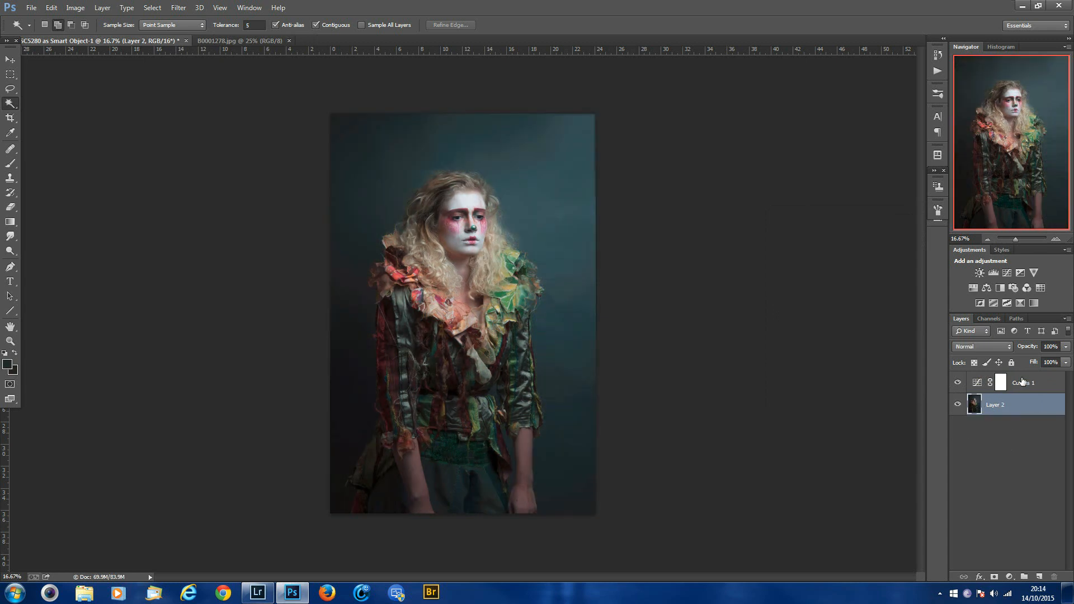
left_click(1022, 383)
key("Delete")
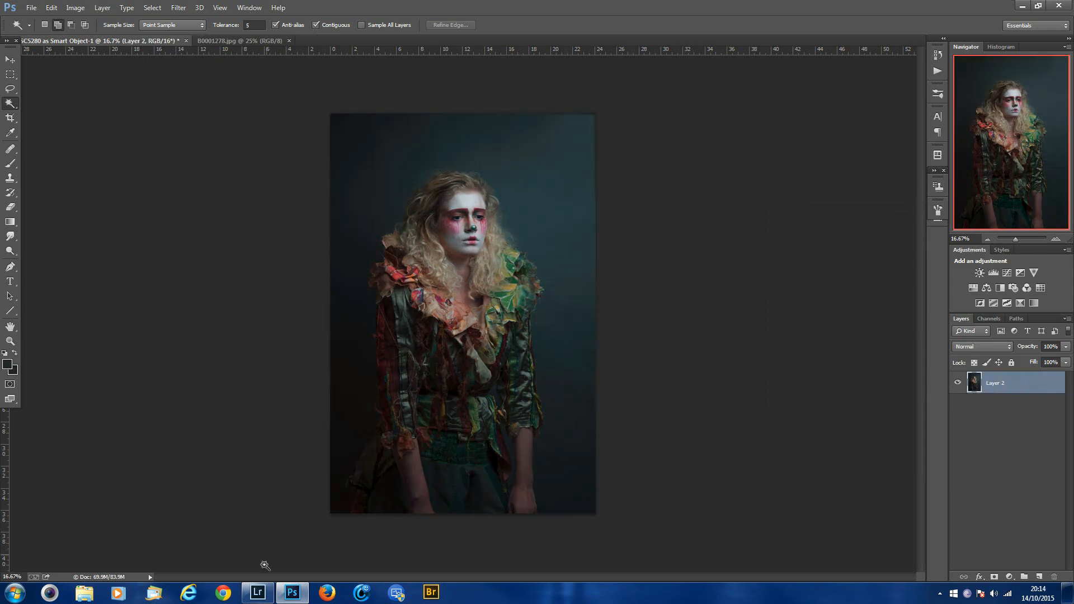
Step: Switch to Lightroom and preview textures B0001275 and 01 from the stock textures folder at full size
left_click(255, 589)
left_click(166, 564)
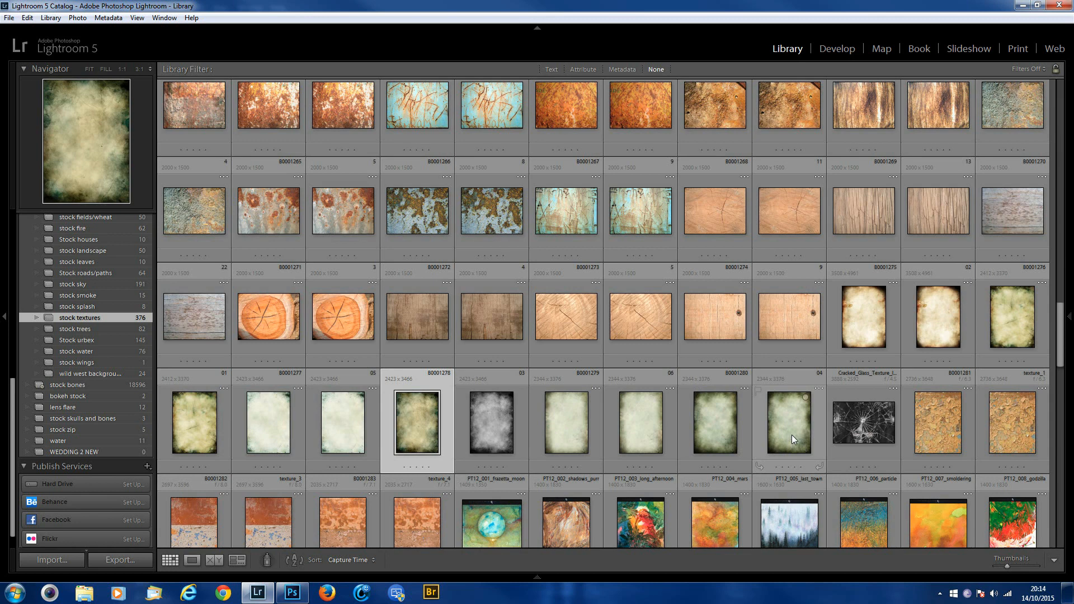
double_click(865, 320)
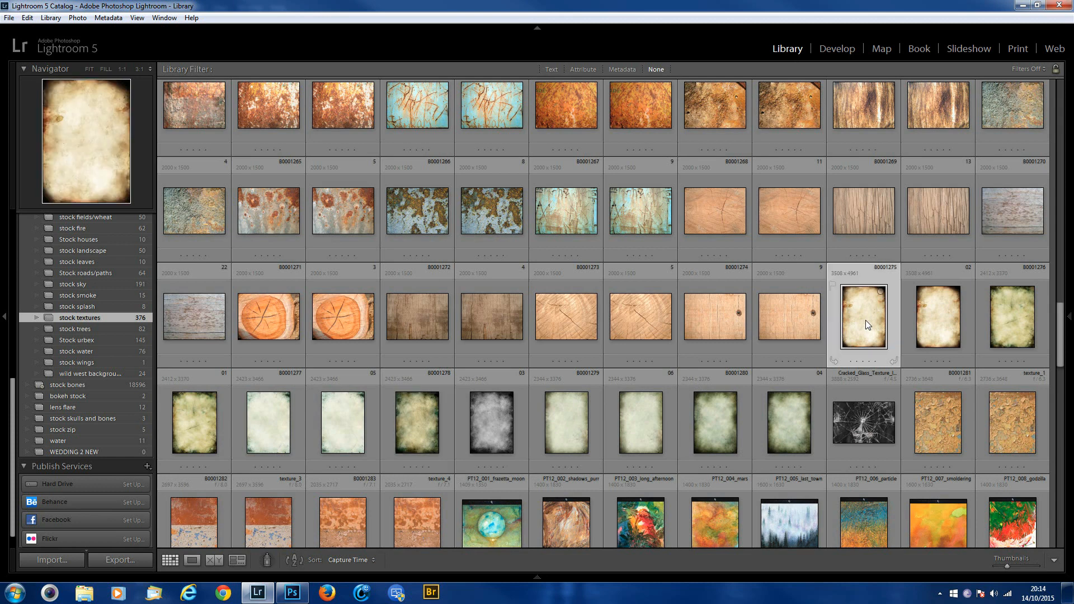
left_click(168, 560)
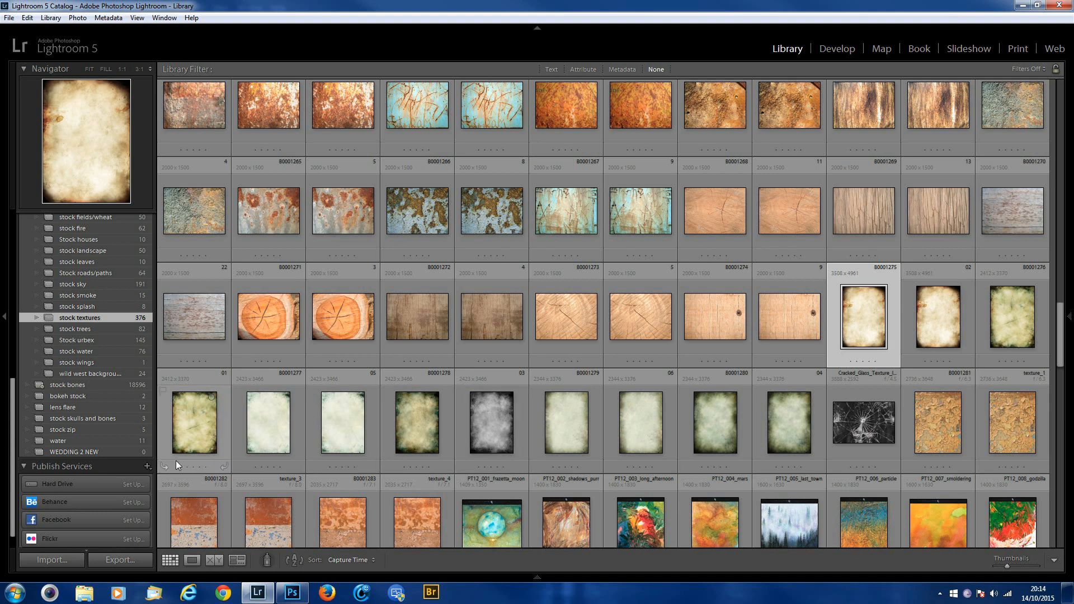
double_click(191, 428)
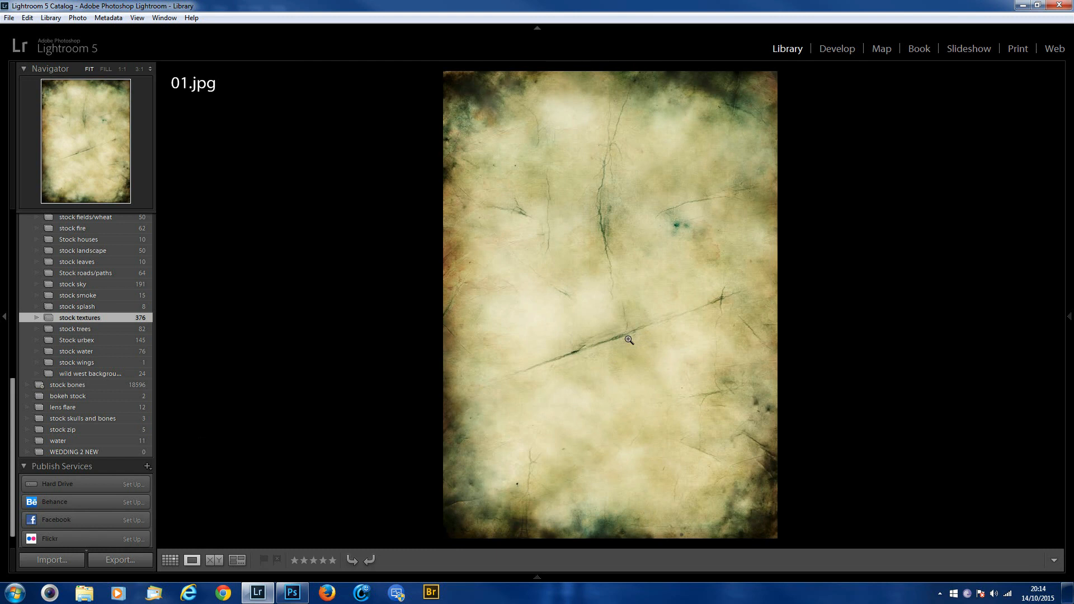
left_click(170, 560)
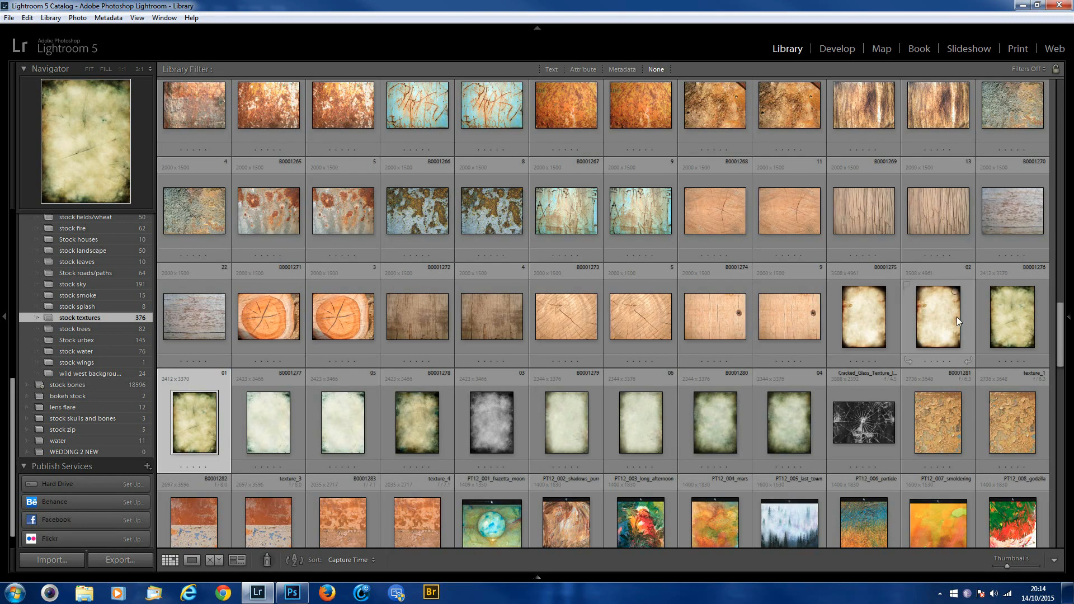
Step: Open texture B0001280.jpg from the stock textures folder and send it to Adobe Photoshop CC for editing
double_click(724, 431)
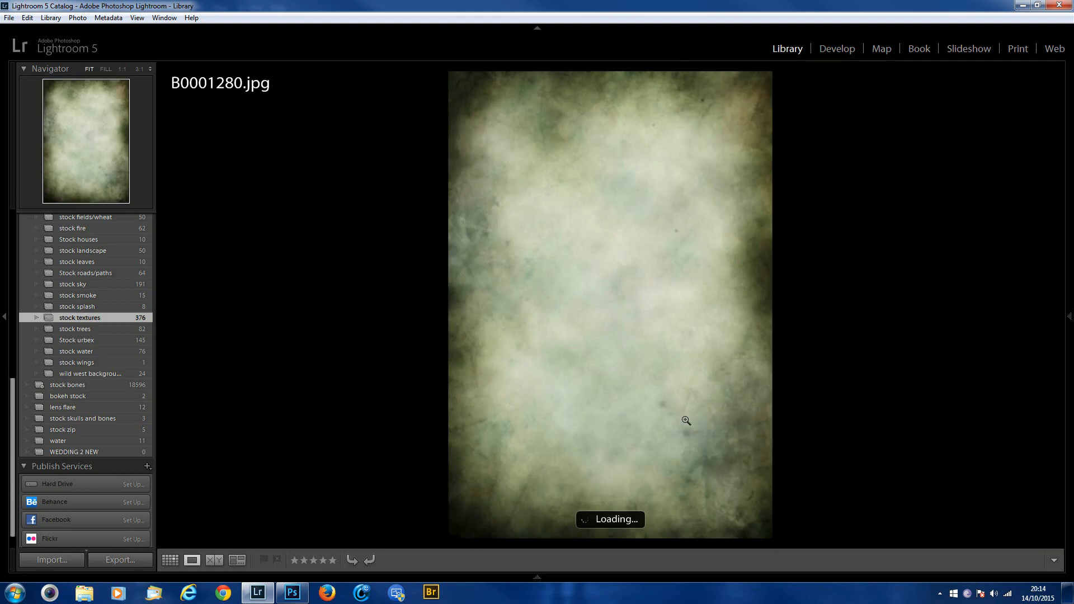
right_click(565, 338)
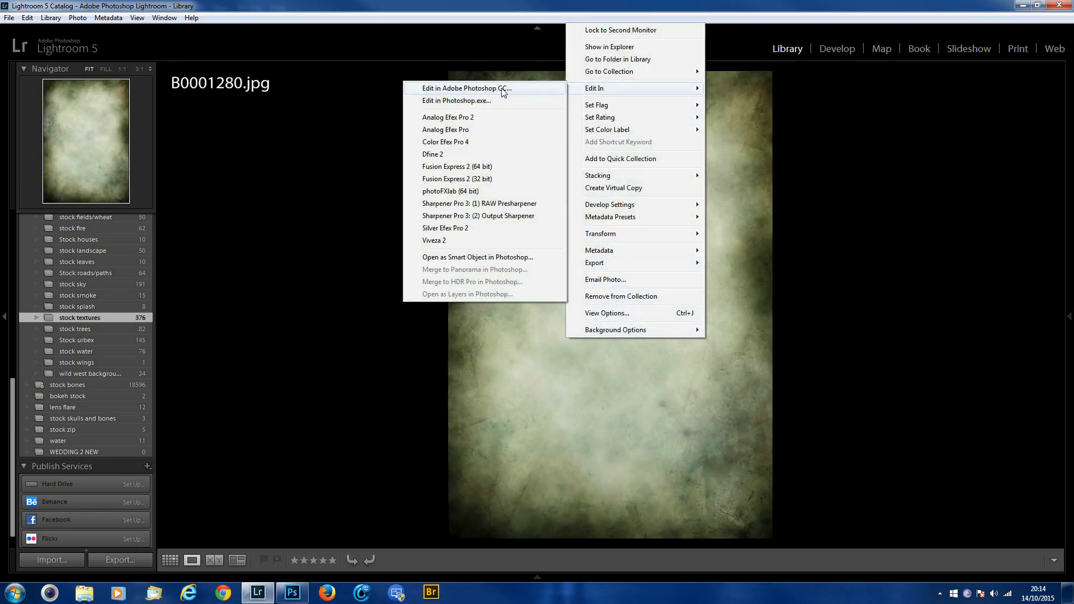
left_click(502, 89)
left_click(565, 356)
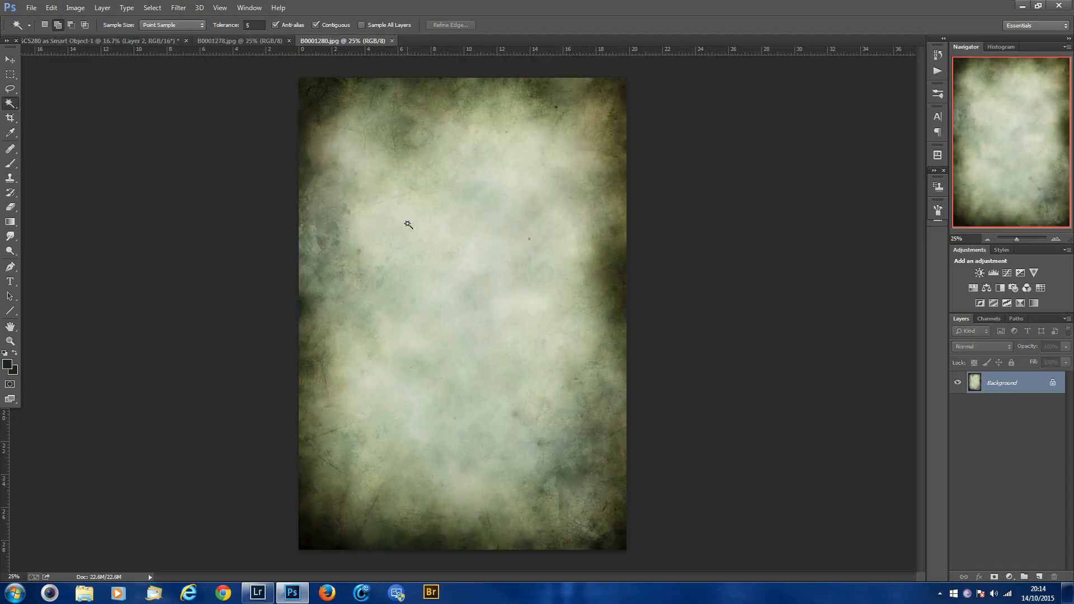
Step: Copy the entire B0001280 texture and paste it as a new layer into the _DSC5280 portrait document
key("ctrl+a")
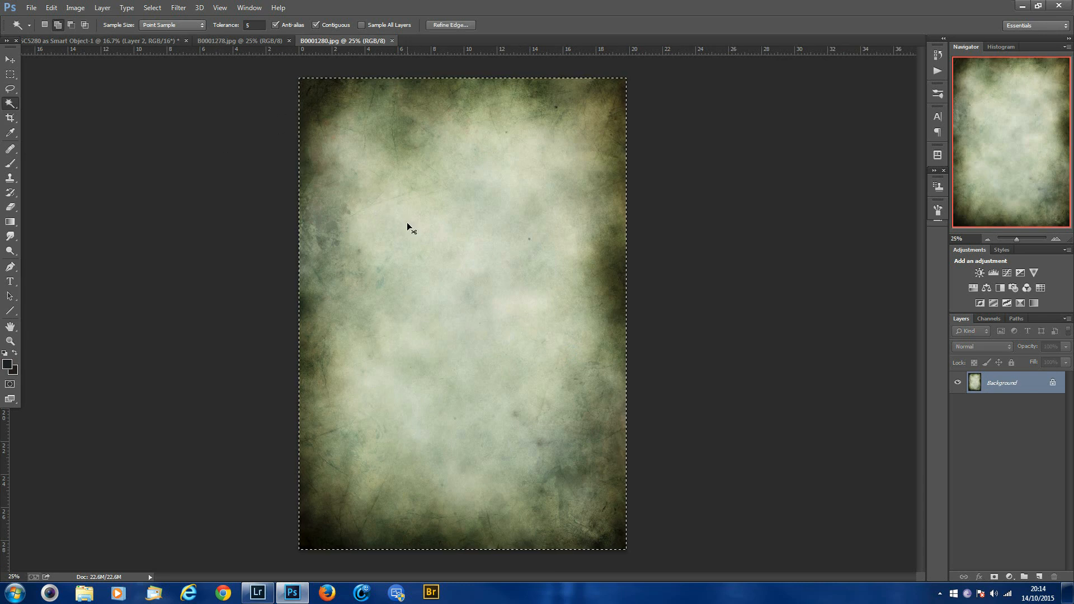
left_click(125, 39)
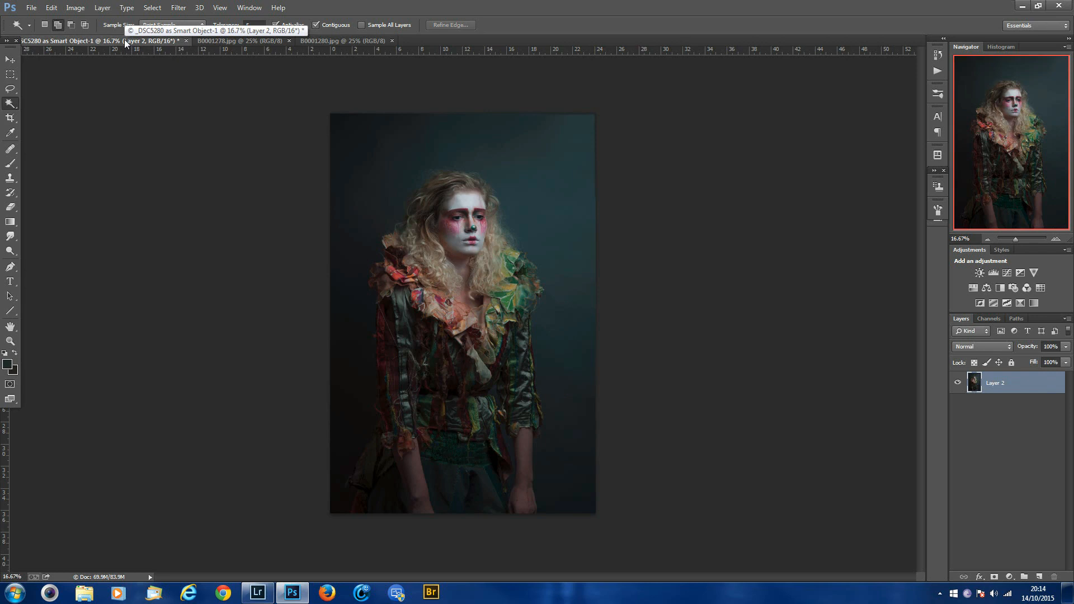
key("ctrl+v")
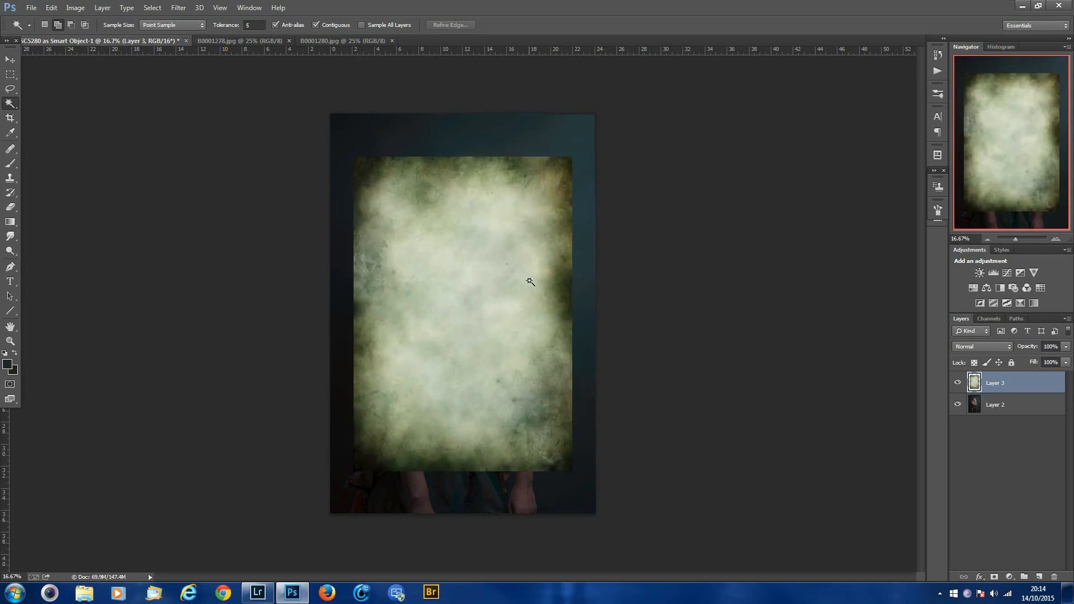
Step: Enlarge the pasted B0001280 texture to cover the whole canvas and blend it with Soft Light
key("ctrl+t")
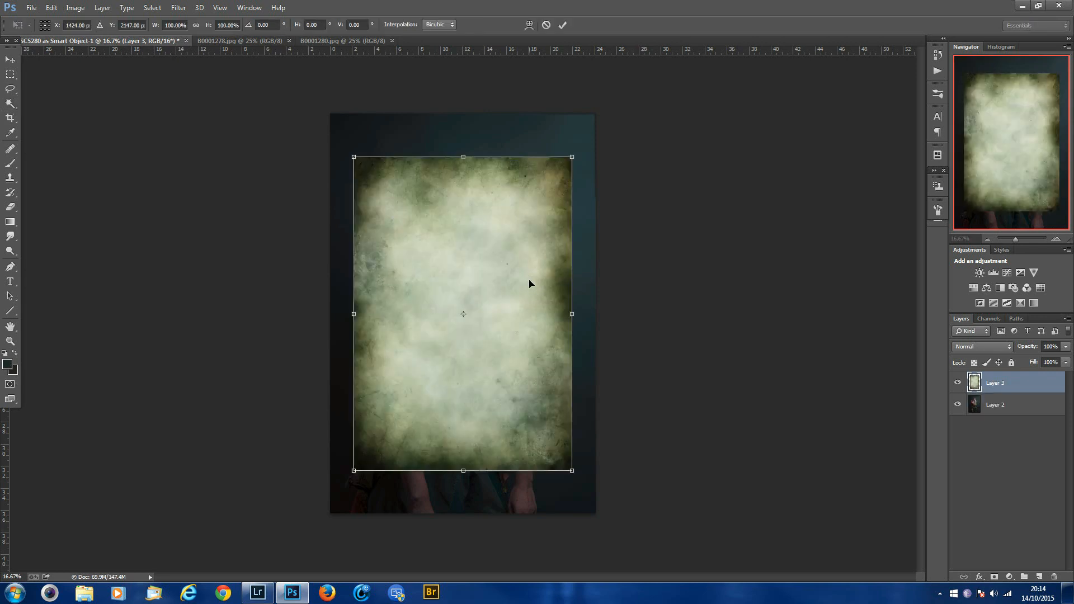
left_click_drag(575, 154, 607, 105)
left_click_drag(354, 471, 326, 513)
left_click_drag(448, 464, 452, 462)
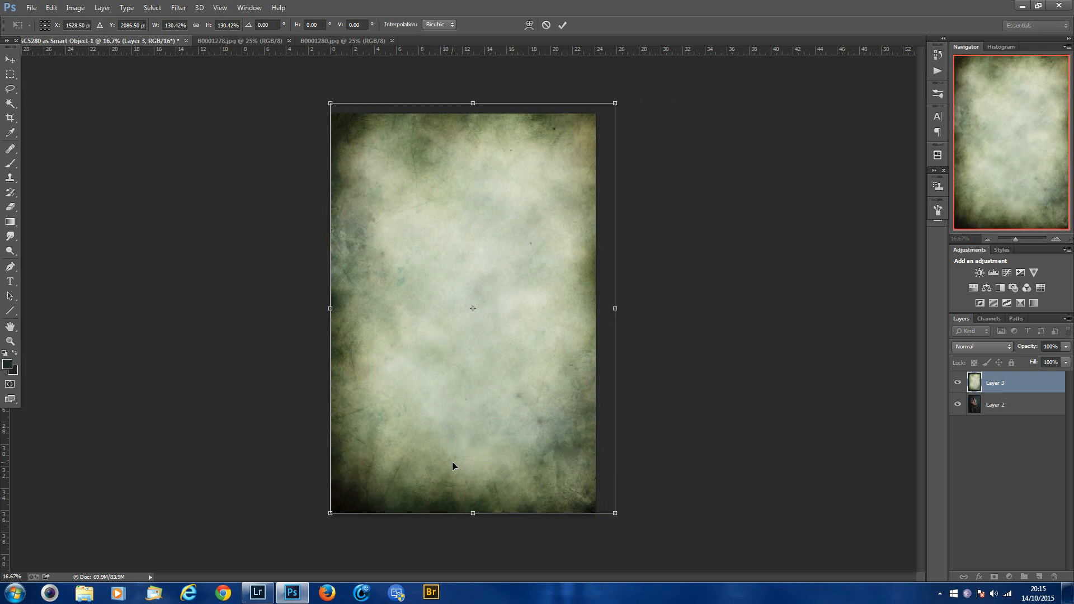
key("w")
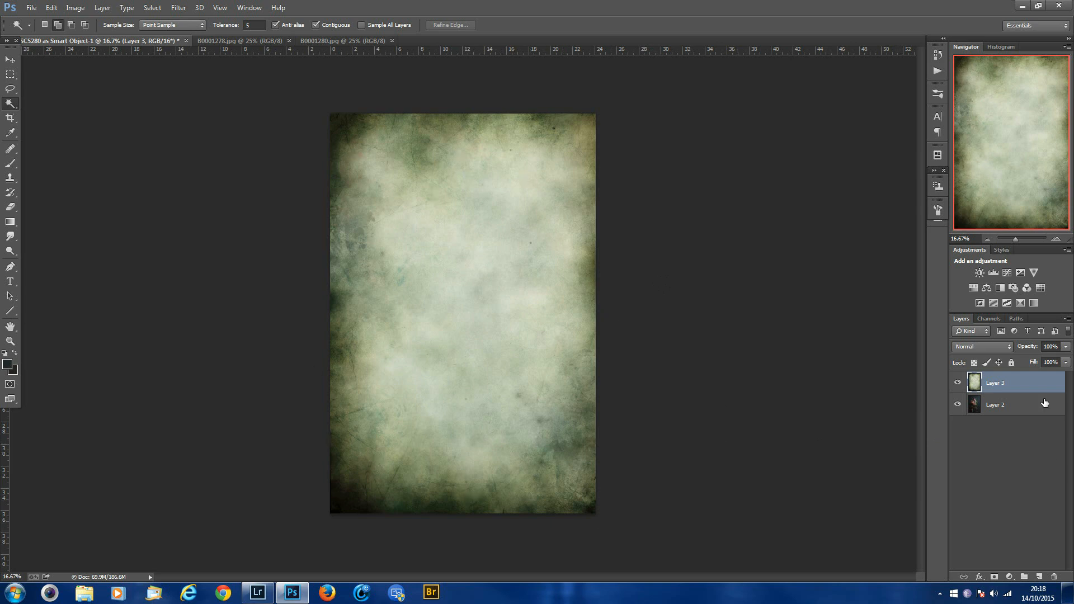
left_click(1005, 347)
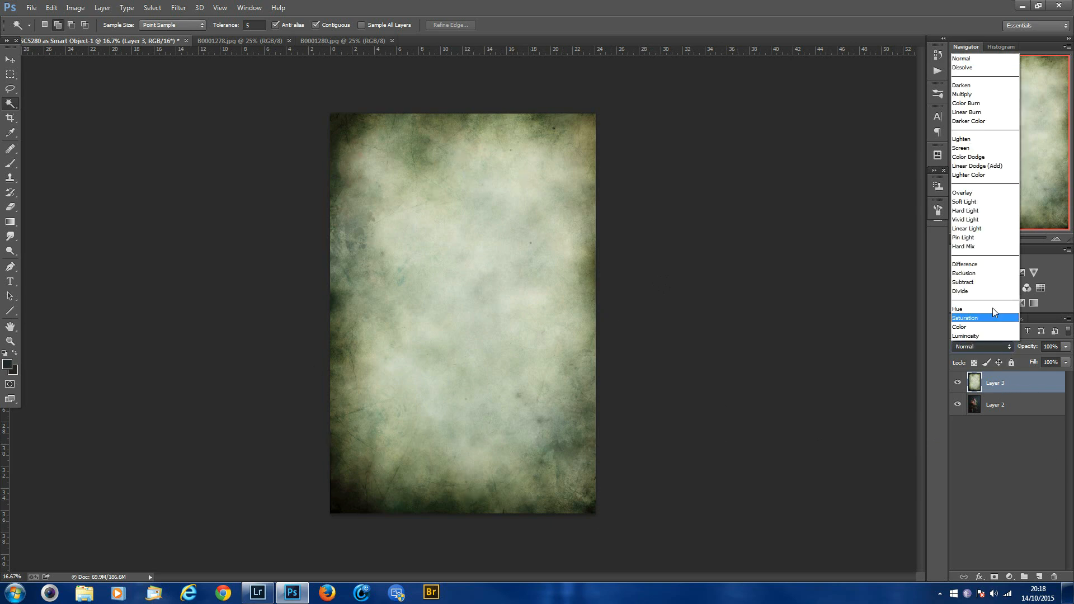
left_click(982, 203)
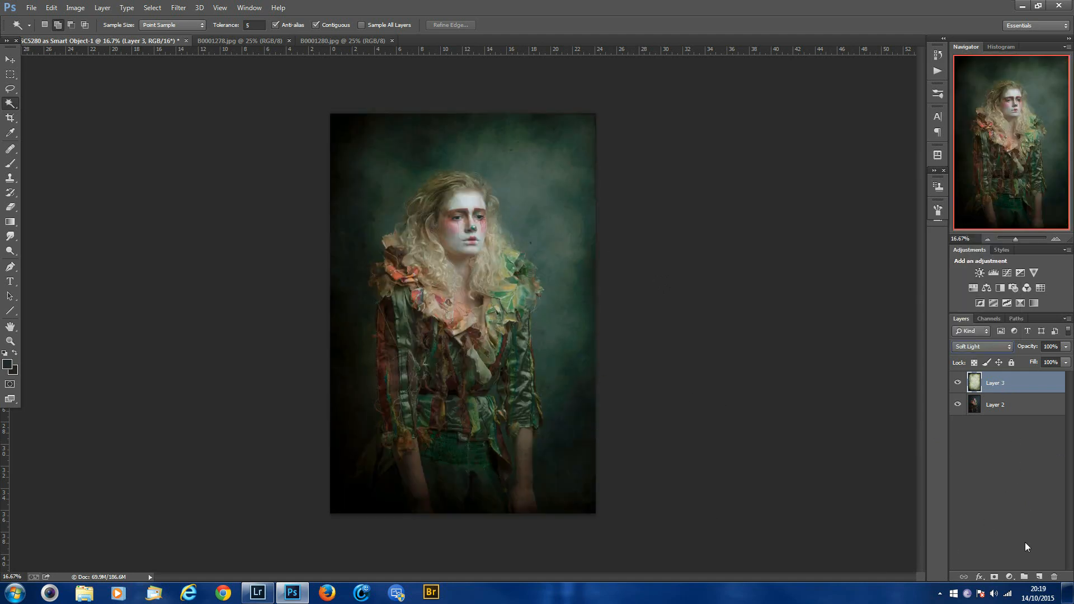
Step: Load the saved "clown body" channel as a new selection and turn it into a layer mask on the texture layer
left_click(152, 8)
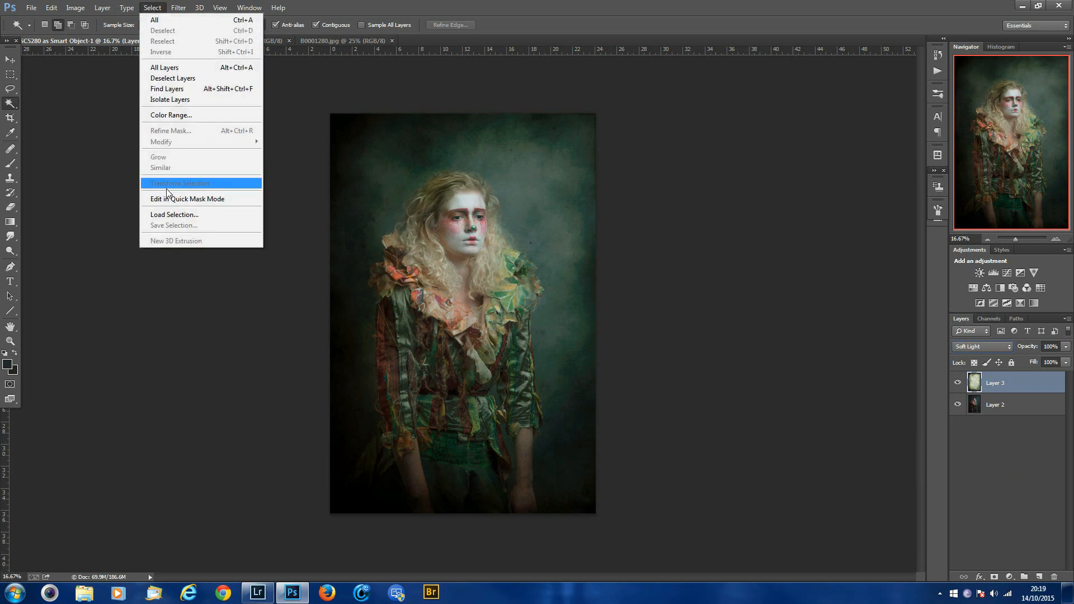
left_click(171, 214)
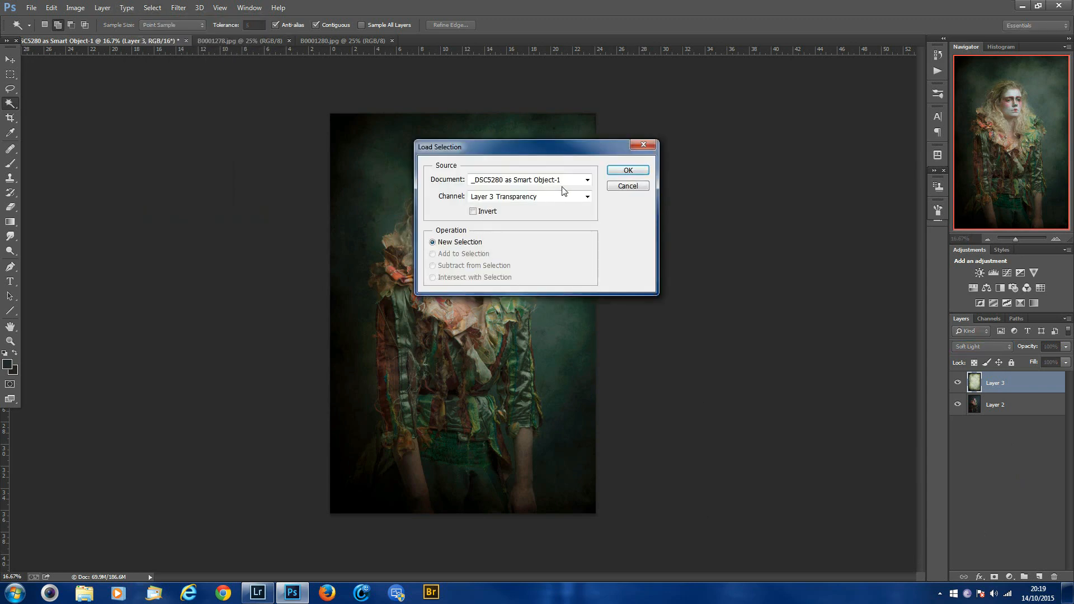
left_click(589, 197)
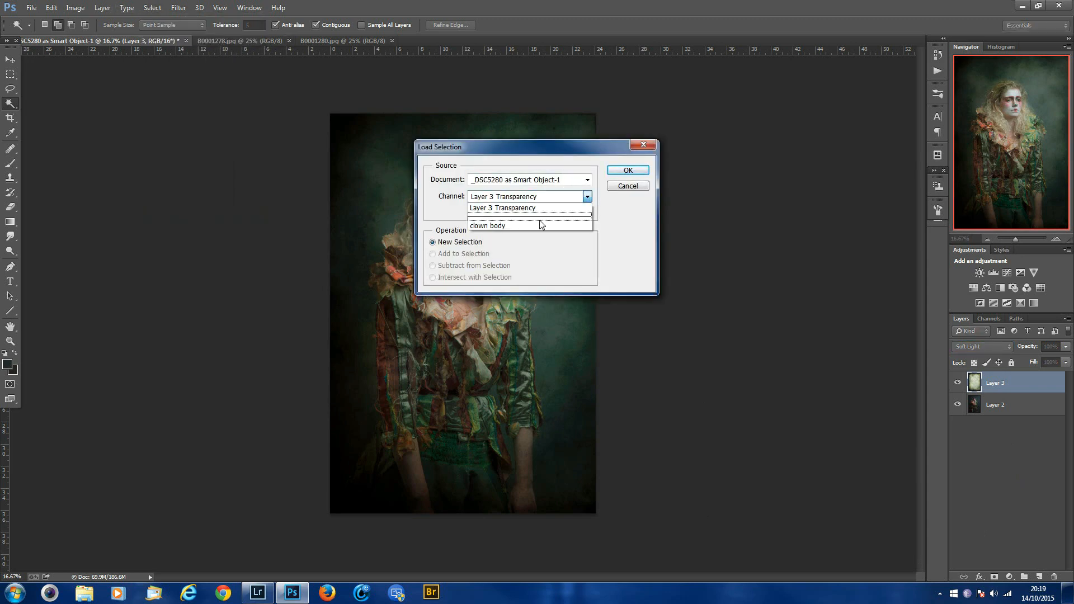
left_click(538, 223)
left_click(628, 172)
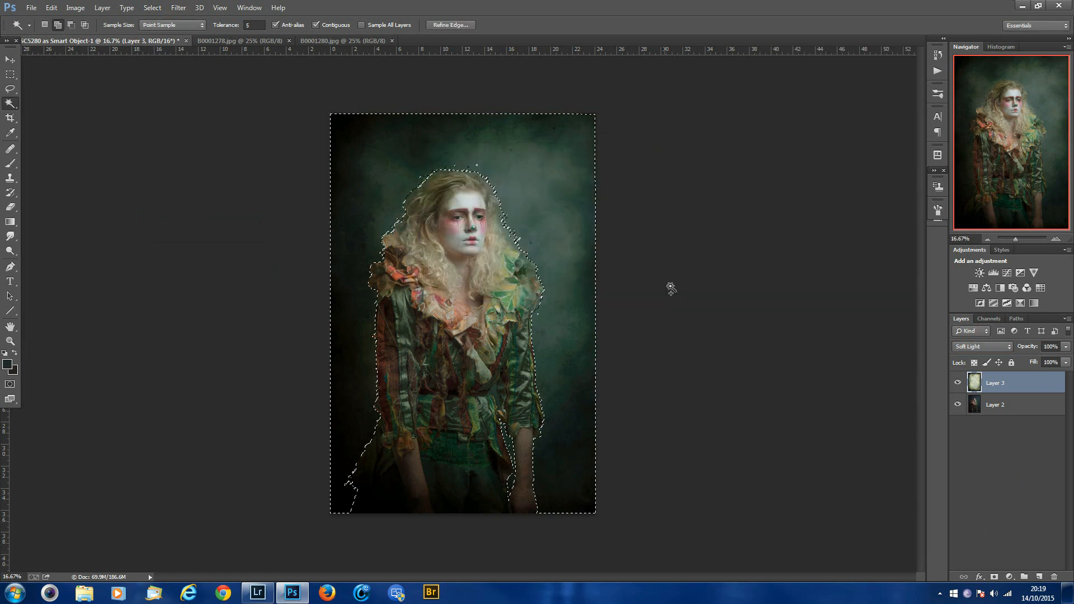
left_click(994, 577)
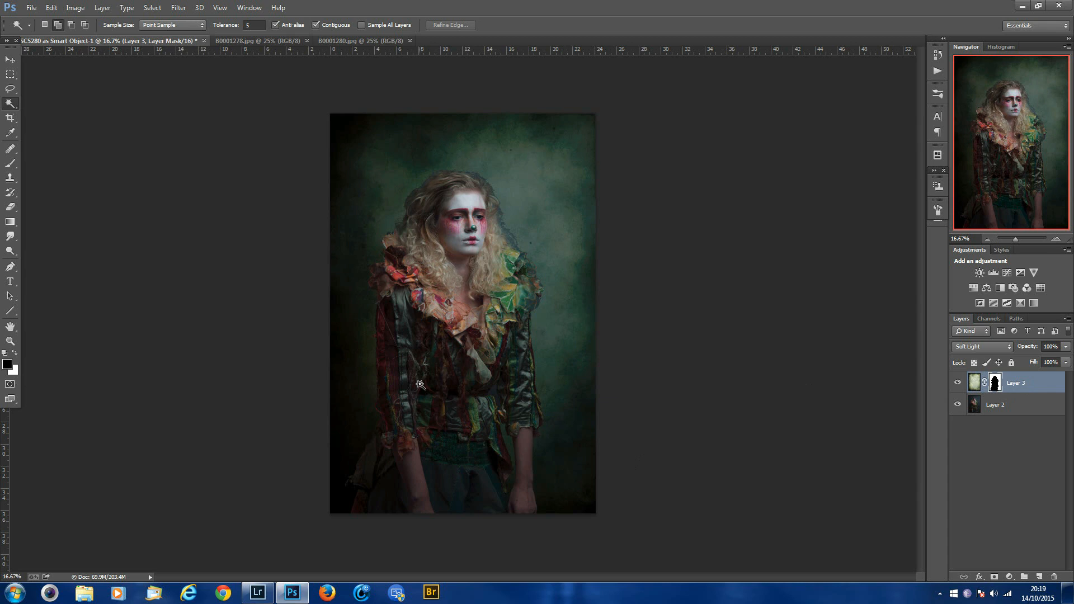
Step: Paint white on the texture layer's mask along the hair's right edge with a 150 px brush at 16% flow to blend the halo
left_click(10, 163)
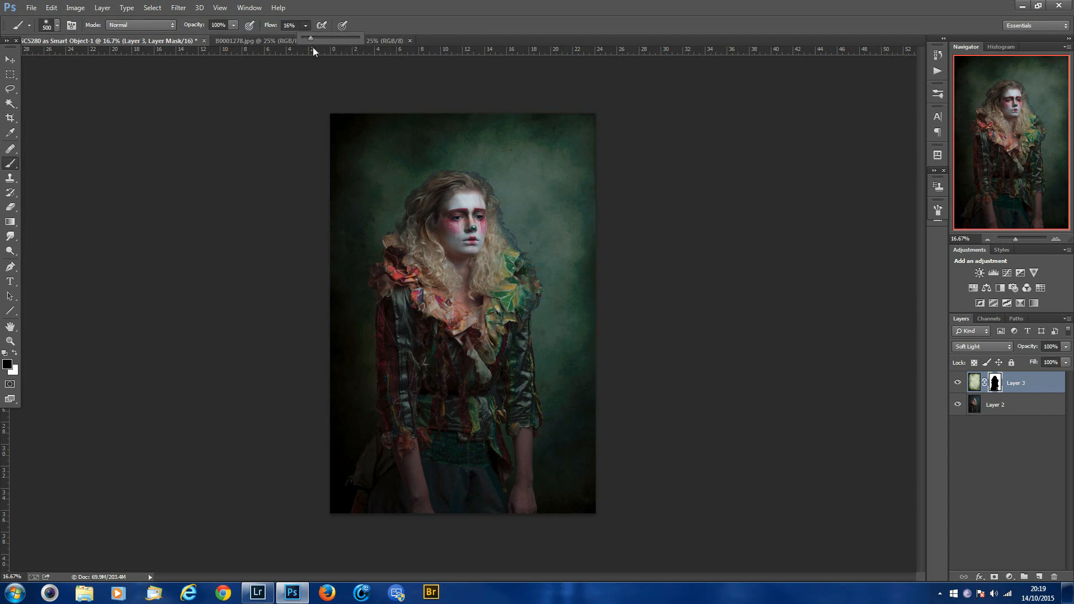
key("ctrl+plus")
key("ctrl+plus")
key("ctrl+plus")
key("ctrl+plus")
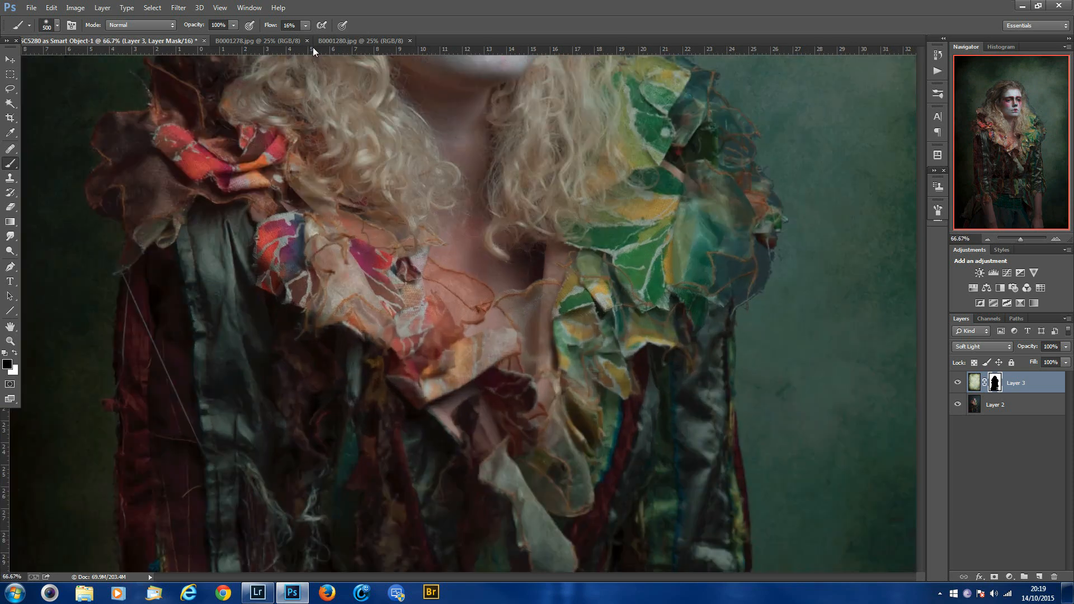
left_click_drag(677, 179, 415, 363)
mouse_move(642, 74)
left_mouse_down()
mouse_move(573, 275)
mouse_move(645, 249)
mouse_move(671, 218)
left_mouse_up()
key("bracketleft")
key("bracketleft")
key("bracketleft")
key("bracketleft")
key("bracketleft")
key("bracketleft")
key("bracketleft")
key("bracketleft")
key("bracketleft")
key("bracketright")
key("bracketright")
key("bracketright")
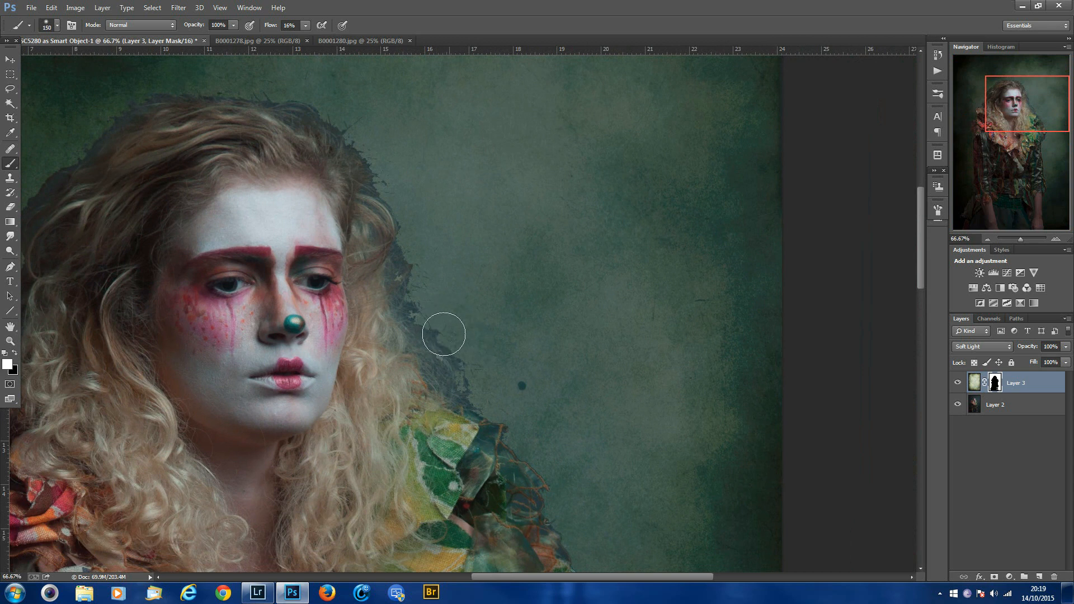
mouse_move(474, 378)
left_mouse_down()
mouse_move(447, 377)
mouse_move(451, 363)
mouse_move(415, 291)
mouse_move(437, 348)
mouse_move(408, 306)
mouse_move(433, 324)
mouse_move(401, 255)
mouse_move(406, 231)
mouse_move(410, 243)
mouse_move(395, 179)
mouse_move(392, 218)
mouse_move(383, 199)
mouse_move(392, 186)
mouse_move(399, 237)
mouse_move(375, 237)
mouse_move(359, 136)
mouse_move(377, 191)
mouse_move(346, 125)
mouse_move(367, 158)
mouse_move(305, 95)
mouse_move(336, 109)
mouse_move(207, 82)
mouse_move(270, 106)
mouse_move(334, 101)
left_mouse_up()
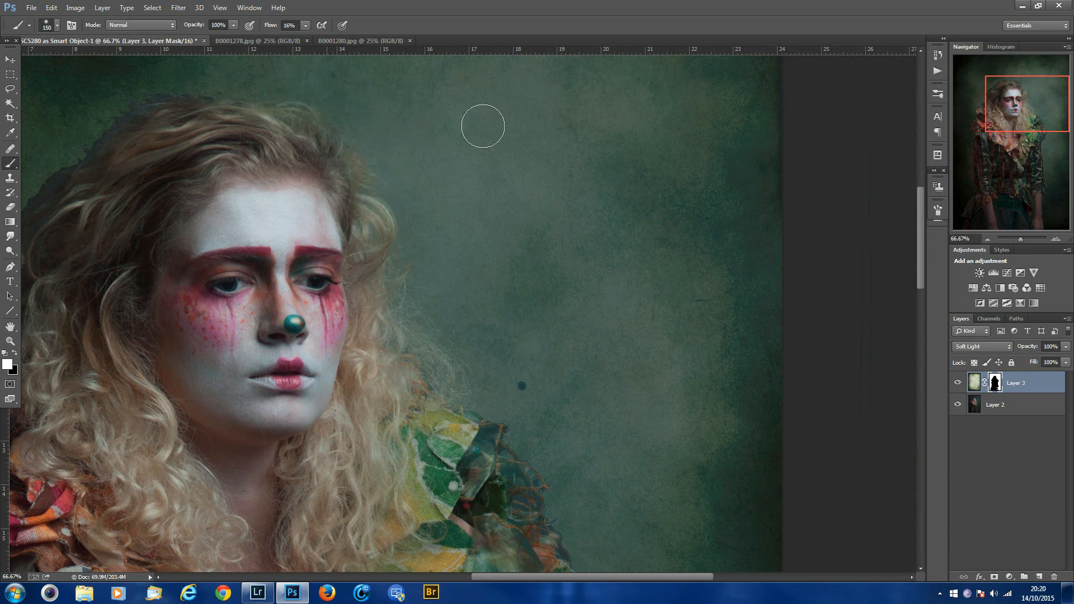
Step: Paint white on the mask around the top and left edges of the hair to blend the texture into the outline
left_click_drag(460, 164, 670, 179)
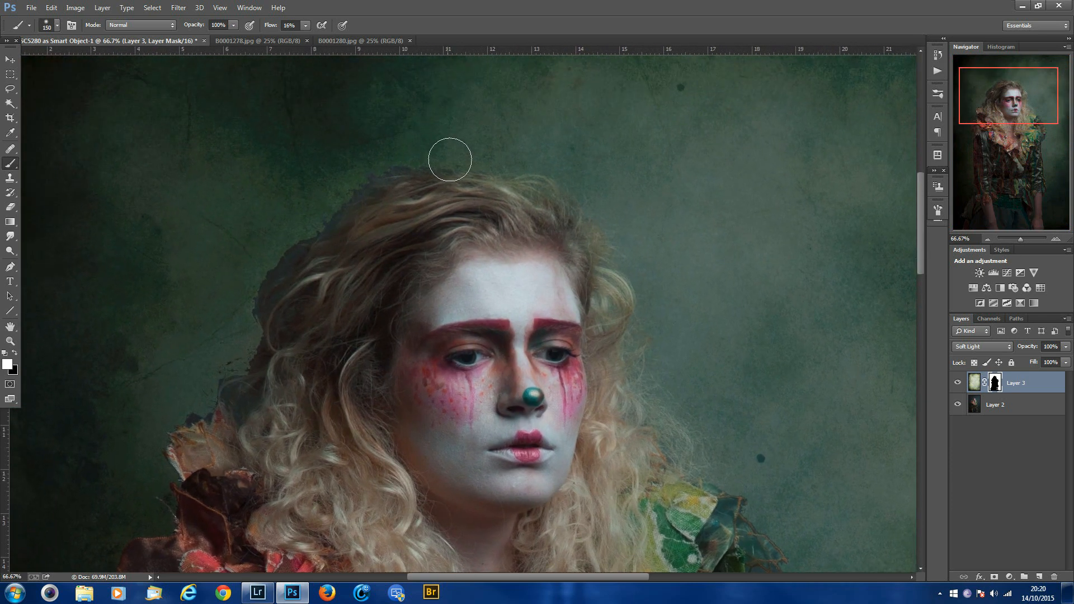
mouse_move(376, 172)
left_mouse_down()
mouse_move(275, 267)
mouse_move(293, 237)
mouse_move(254, 296)
mouse_move(294, 241)
mouse_move(254, 309)
mouse_move(273, 280)
mouse_move(275, 313)
mouse_move(228, 399)
mouse_move(248, 374)
mouse_move(260, 395)
left_mouse_up()
left_click_drag(216, 284, 485, 106)
left_click_drag(762, 117, 652, 155)
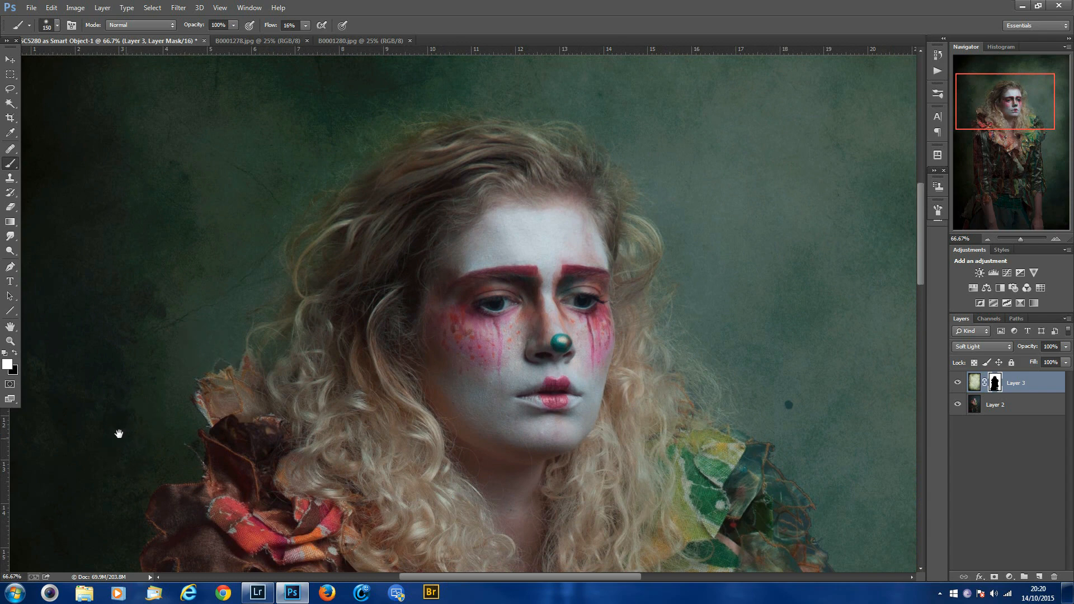
Step: Paint white on the texture layer's mask along the right edge of the hair above the green ruffle with a 90 px brush
mouse_move(693, 389)
left_mouse_down()
mouse_move(730, 233)
mouse_move(599, 283)
mouse_move(379, 326)
left_mouse_up()
key("bracketleft")
key("bracketleft")
key("bracketleft")
left_click_drag(379, 299, 372, 310)
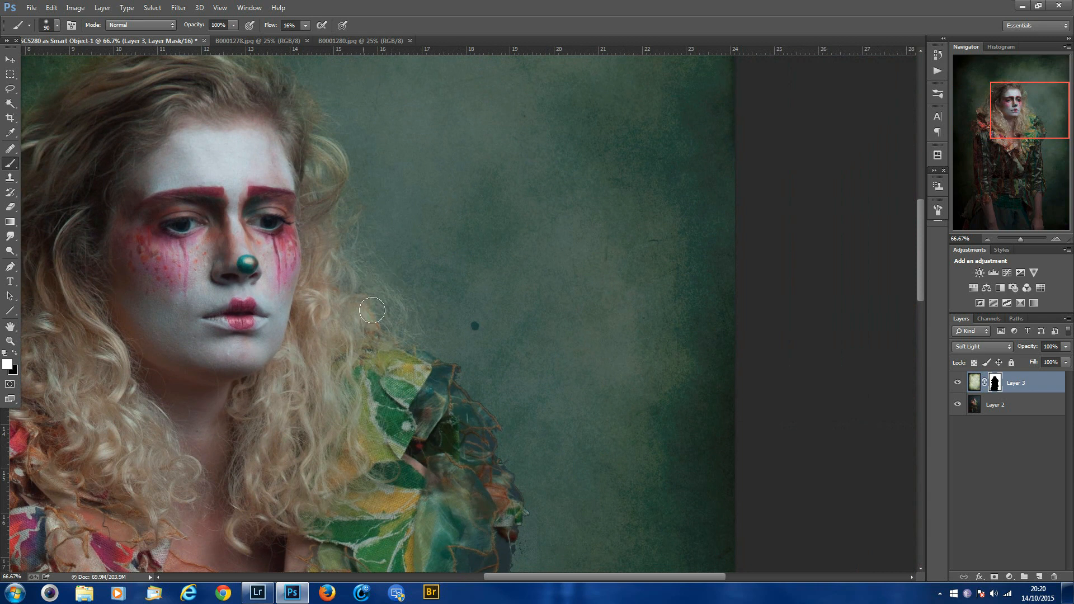
Step: Paint white on the texture mask around the outer edge of the green shoulder ruffle with a 150 px brush
key("bracketright")
key("bracketright")
key("bracketright")
key("space")
mouse_move(560, 418)
left_mouse_down()
mouse_move(614, 254)
mouse_move(662, 270)
mouse_move(672, 288)
mouse_move(628, 268)
left_mouse_up()
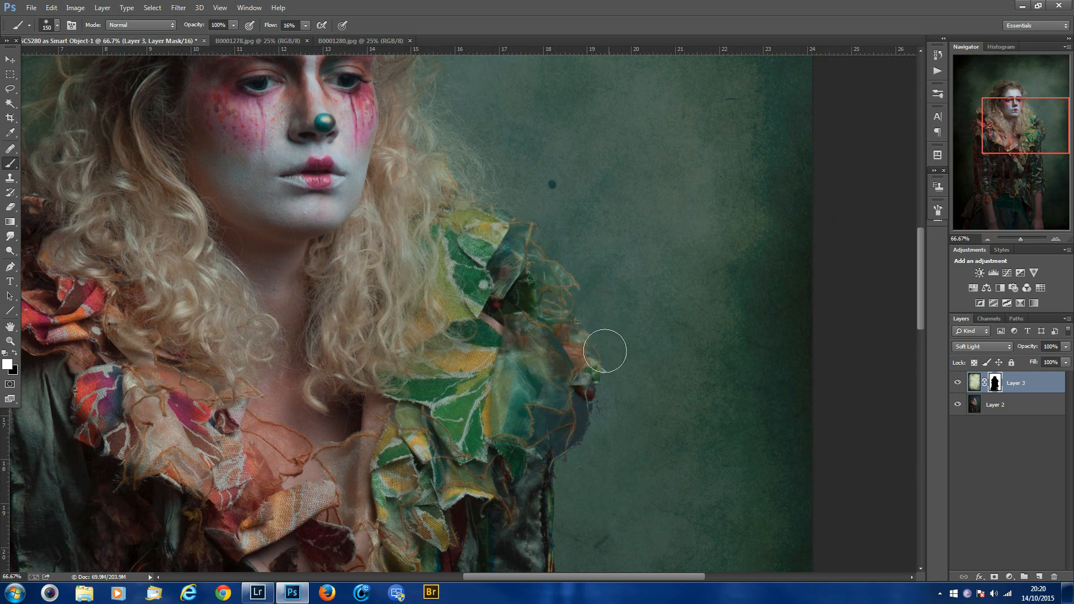
mouse_move(561, 453)
left_mouse_down()
mouse_move(568, 295)
mouse_move(565, 352)
mouse_move(566, 335)
mouse_move(593, 437)
left_mouse_up()
mouse_move(623, 312)
left_mouse_down()
mouse_move(581, 250)
mouse_move(502, 230)
mouse_move(544, 254)
mouse_move(503, 208)
left_mouse_up()
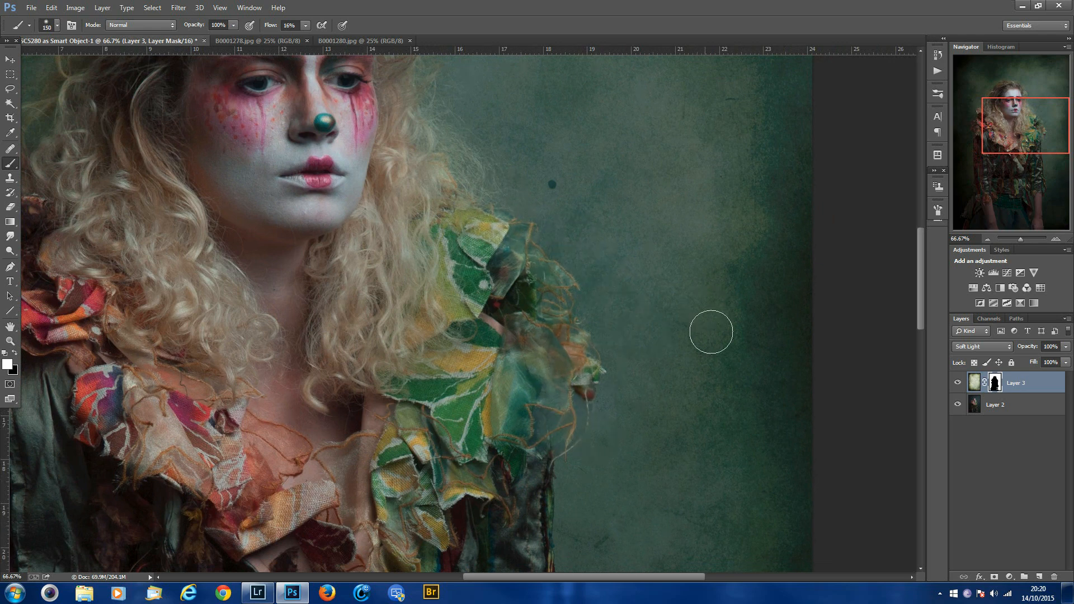
Step: Continue painting white on the mask beneath the green ruffle and beside the adjoining sleeve to blend the backdrop texture
key("space")
left_click_drag(742, 308, 732, 246)
left_click_drag(587, 445, 663, 296)
mouse_move(610, 386)
left_mouse_down()
mouse_move(619, 280)
mouse_move(602, 427)
left_mouse_up()
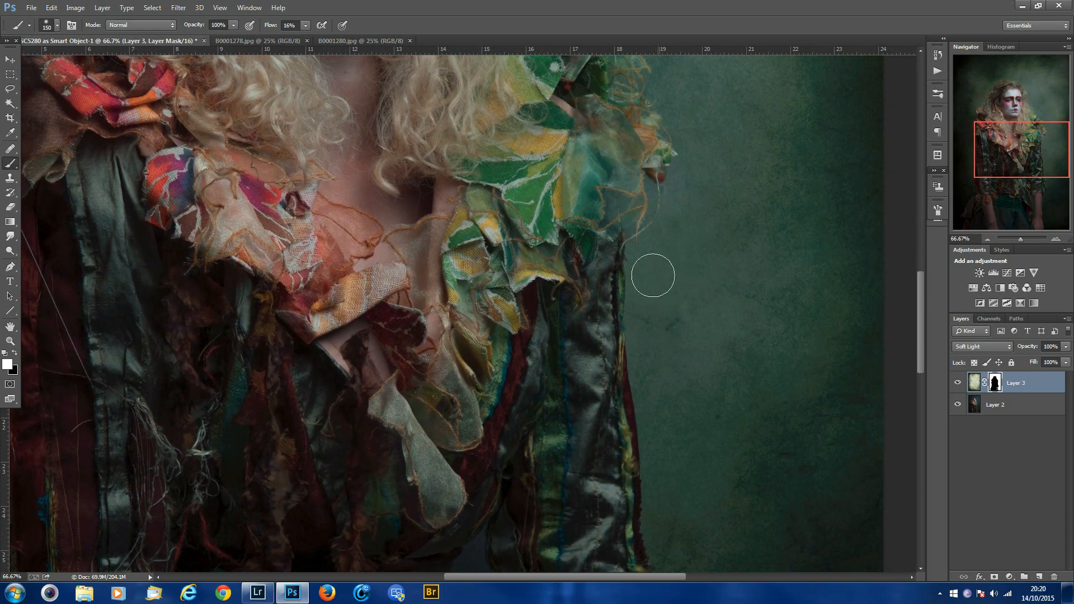
mouse_move(649, 218)
left_mouse_down()
mouse_move(672, 197)
mouse_move(660, 178)
mouse_move(658, 217)
left_mouse_up()
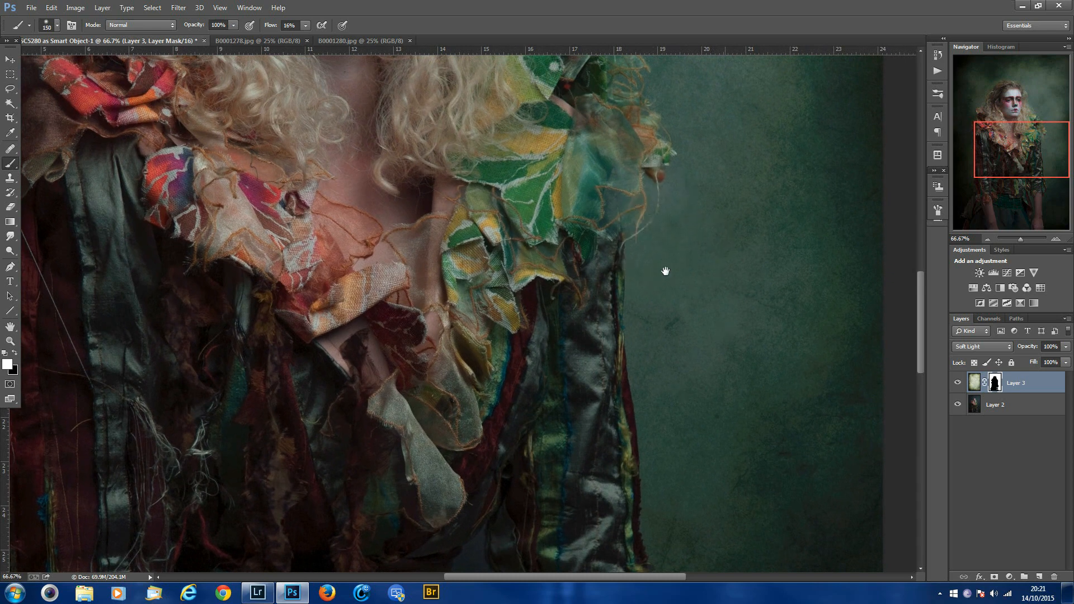
scroll(664, 271, "down", 10)
Step: Paint black on the texture mask over the upper-left hair with a 200 px brush, and return the brush to white at 4% flow
left_click_drag(498, 282, 476, 200)
left_click_drag(614, 235, 781, 264)
left_click_drag(242, 202, 370, 375)
mouse_move(355, 184)
left_mouse_down()
mouse_move(308, 283)
mouse_move(314, 340)
mouse_move(345, 394)
left_mouse_up()
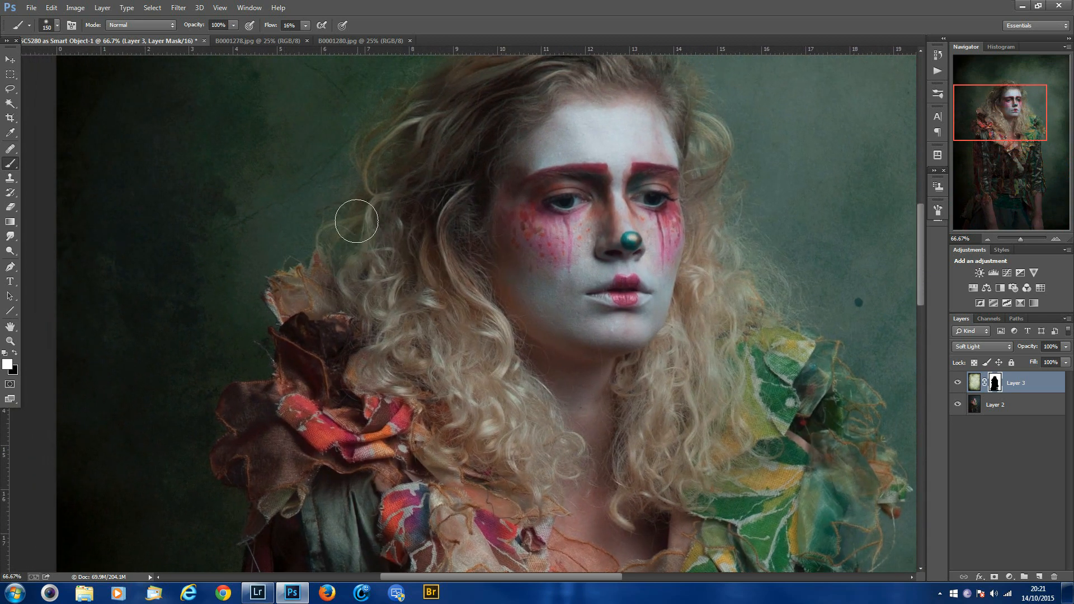
left_click_drag(395, 169, 351, 316)
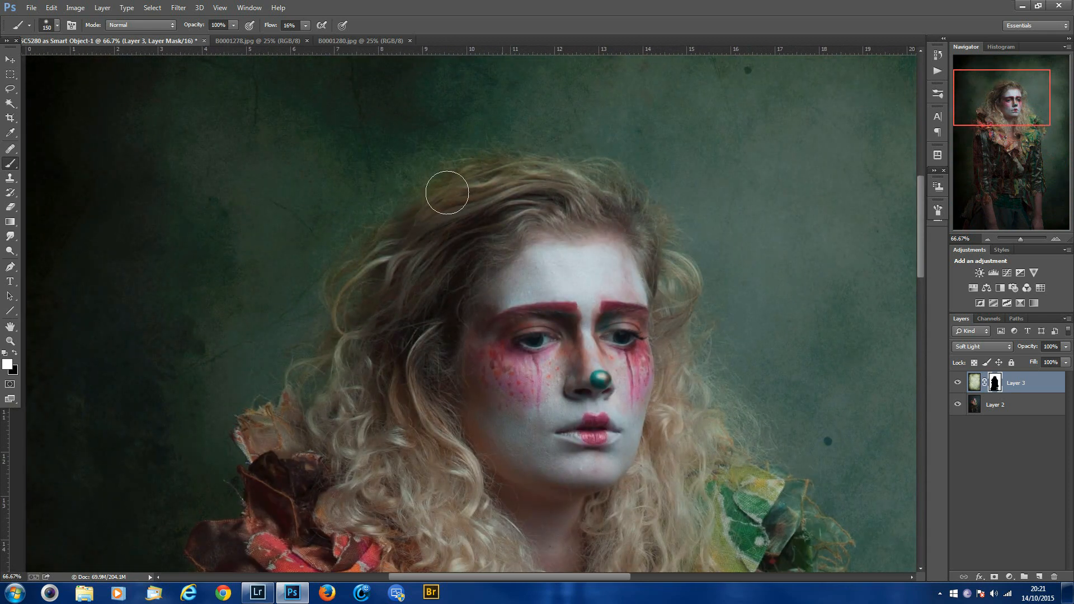
key("x")
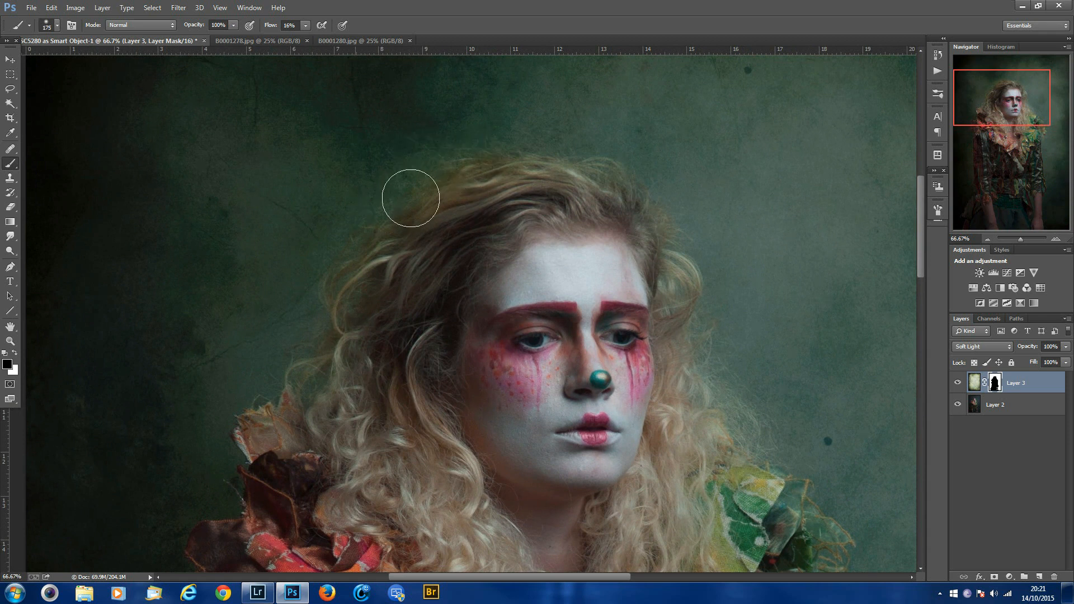
key("bracketright")
key("bracketright")
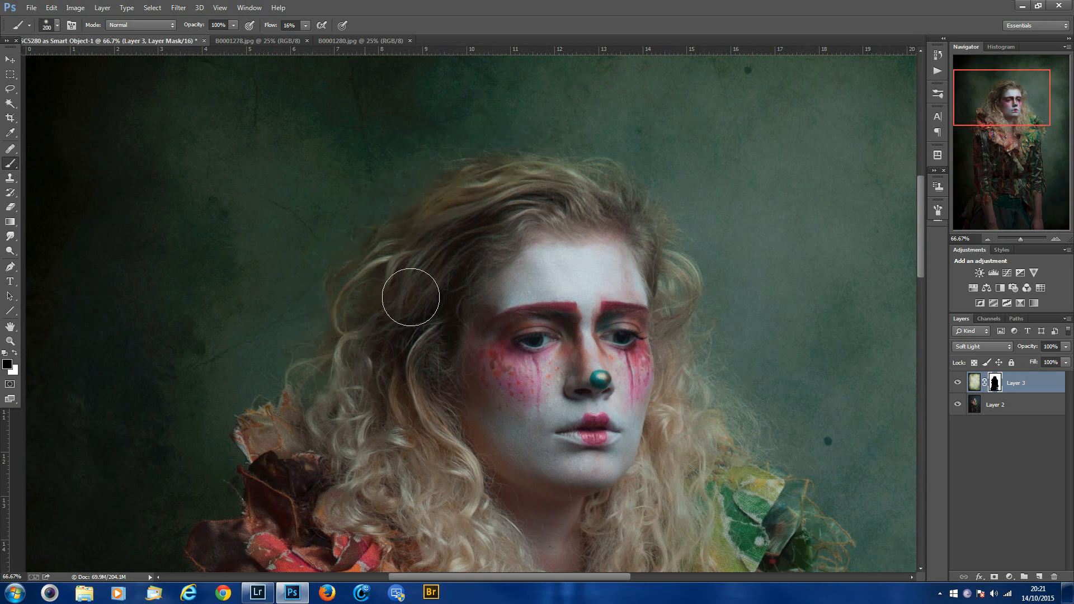
key("x")
left_click_drag(301, 37, 298, 37)
Step: Compare the whole portrait with and without the Layer 3 texture
key("ctrl+minus")
key("ctrl+minus")
key("ctrl+minus")
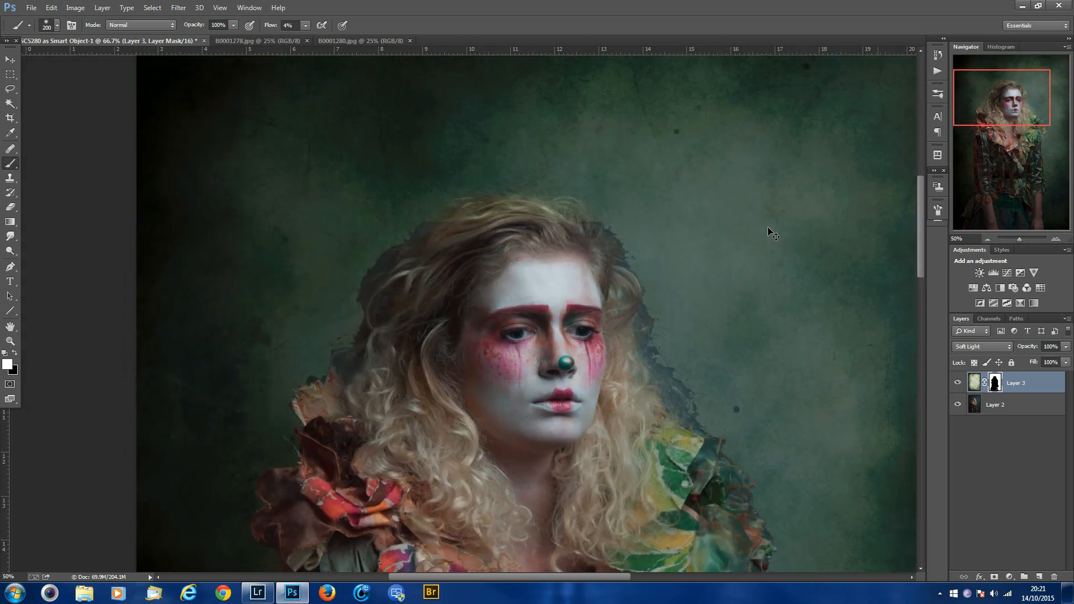
key("ctrl+minus")
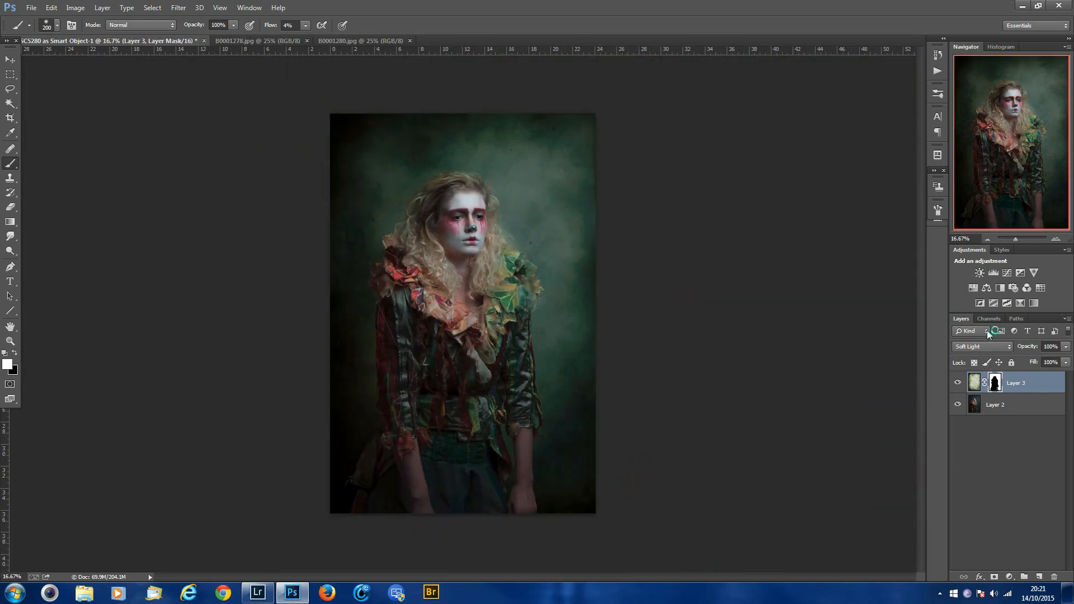
left_click(958, 384)
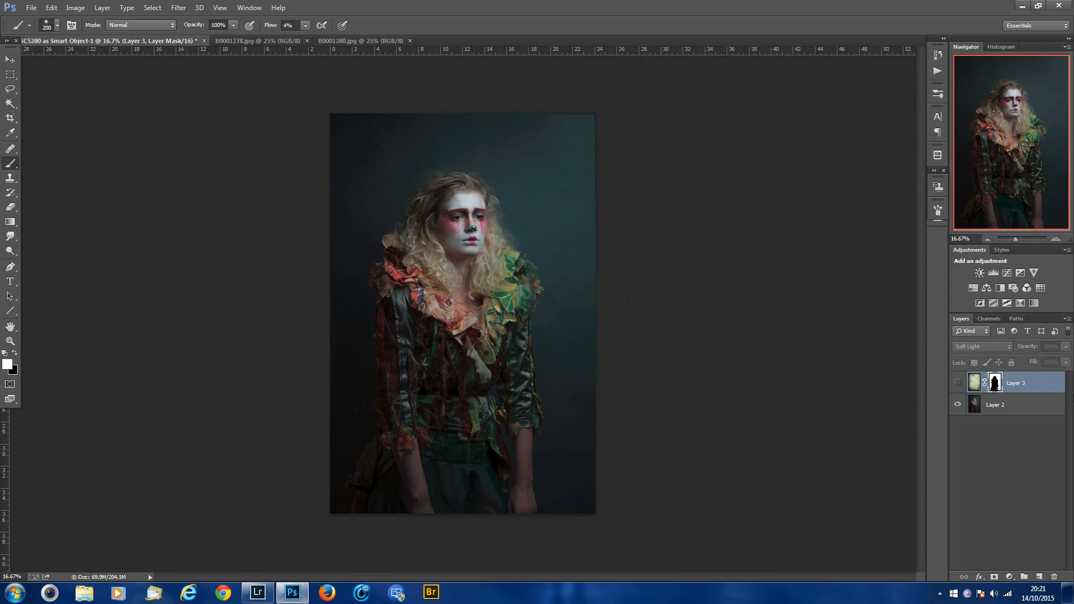
left_click(958, 383)
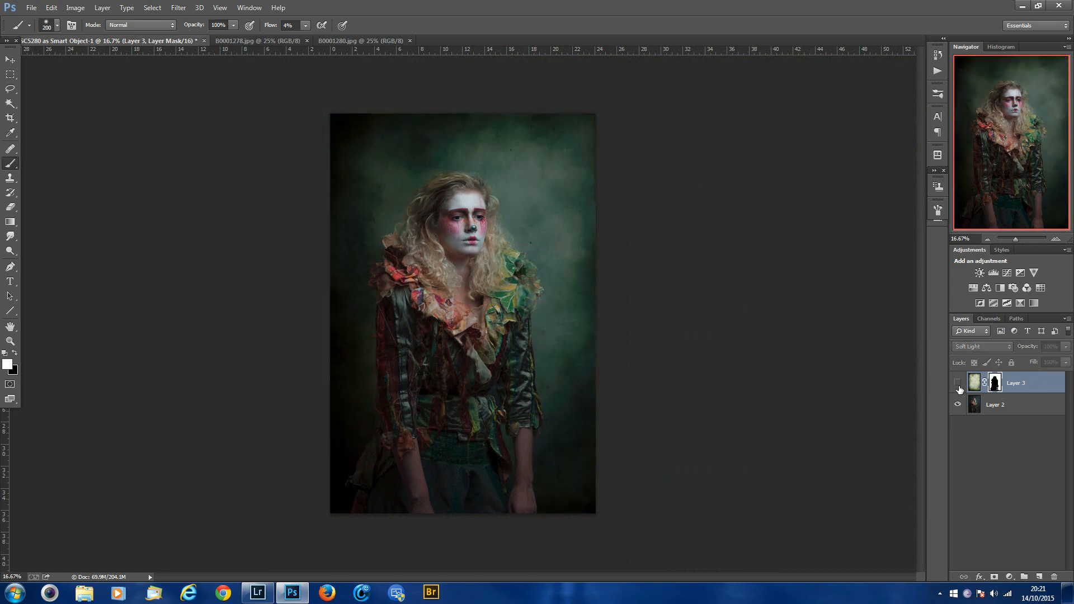
left_click(958, 385)
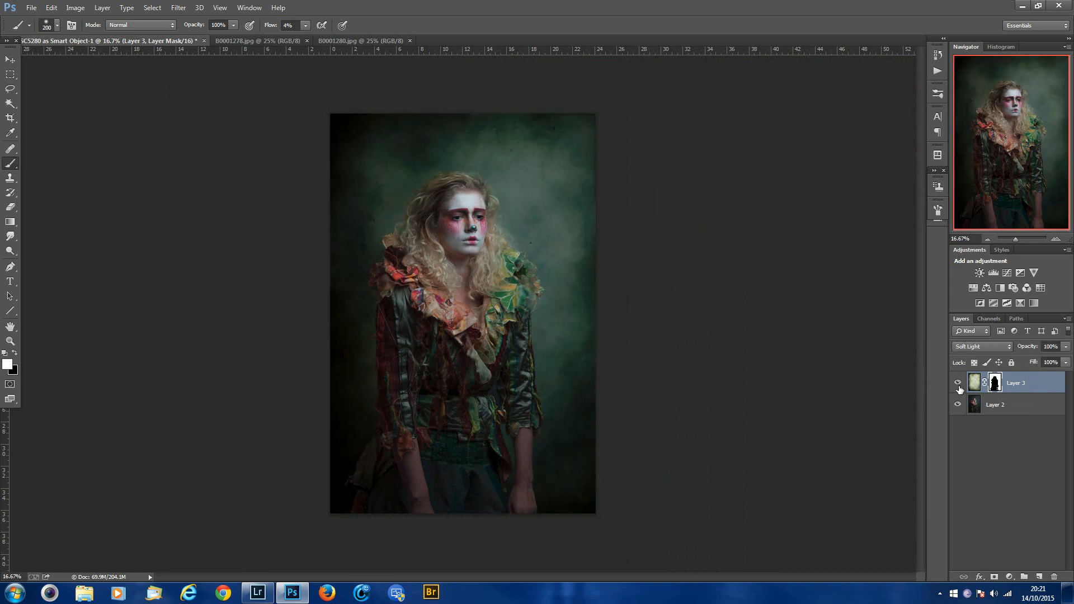
left_click(959, 386)
left_click(958, 386)
left_click(958, 385)
left_click(959, 385)
Step: Add a Curves adjustment above the texture layer, raise its RGB midtones to brighten the image, and invert its mask to black
left_click(1009, 274)
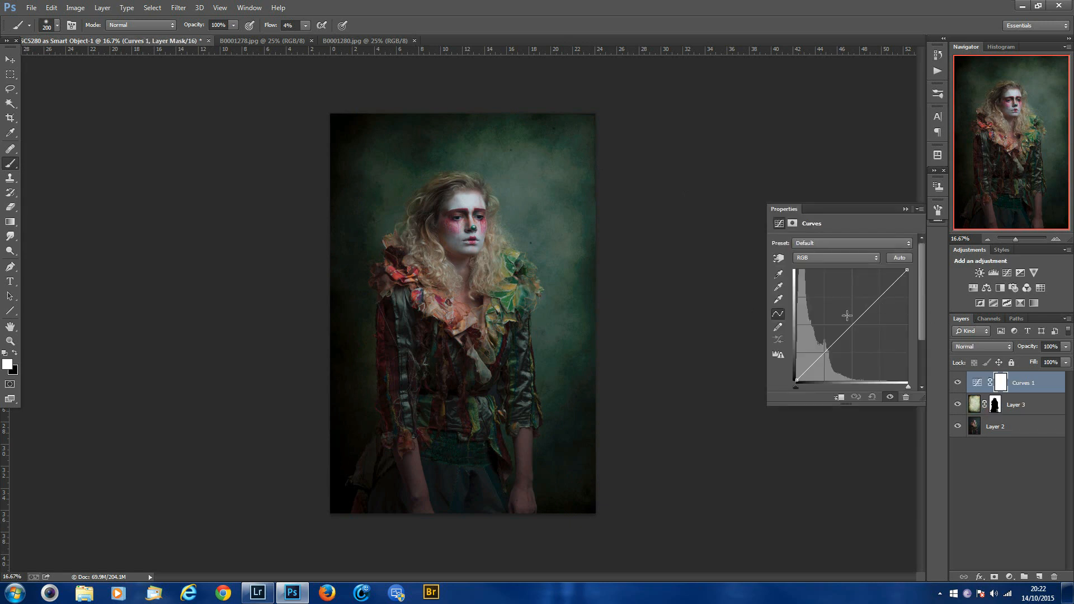
left_click_drag(852, 323, 852, 306)
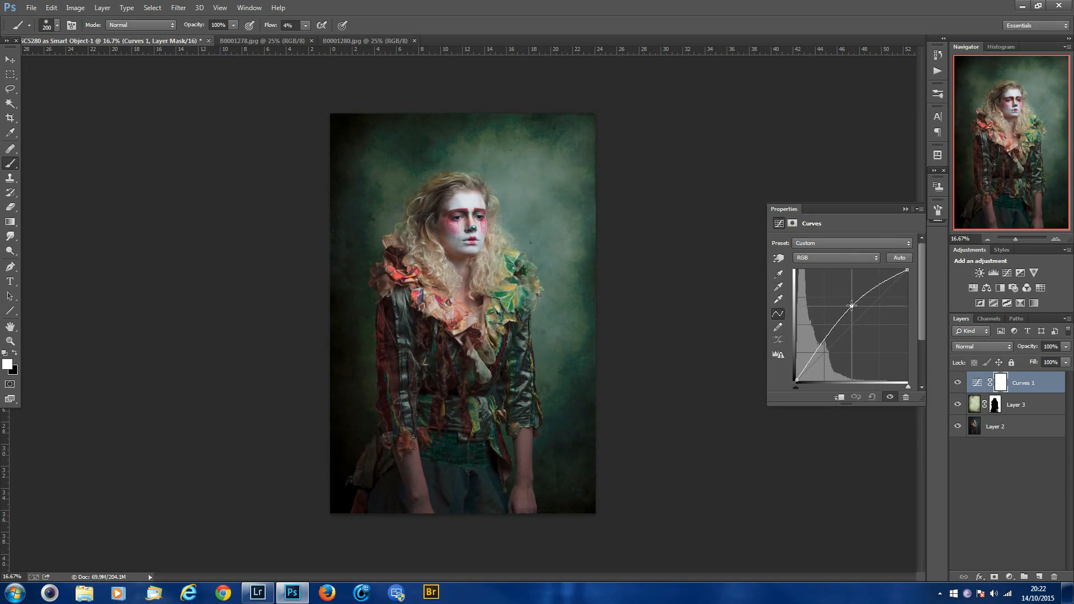
left_click(906, 210)
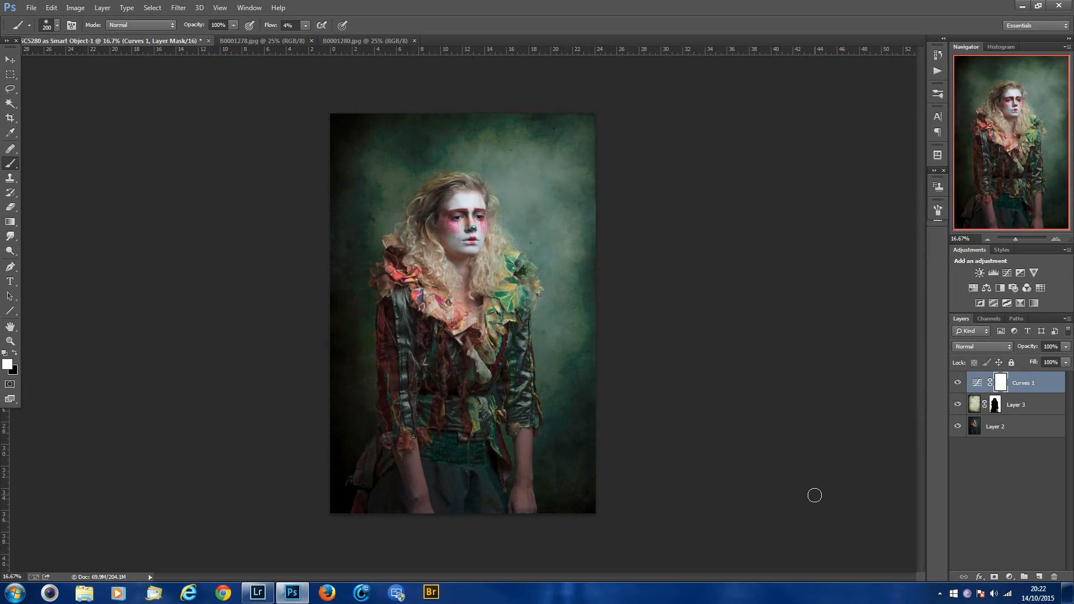
key("ctrl+i")
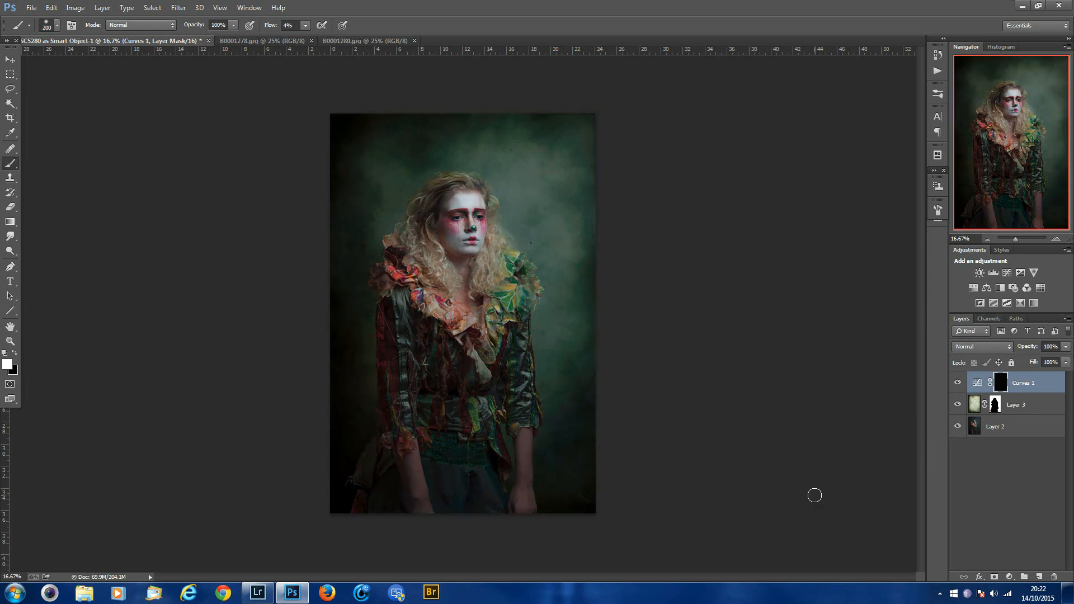
Step: Brighten the backdrop above and to the right of the figure by painting white on the Curves mask with an 1100 px brush at 15% flow
key("bracketright")
key("bracketright")
key("bracketright")
key("bracketright")
key("bracketright")
key("bracketright")
key("bracketright")
left_click(305, 25)
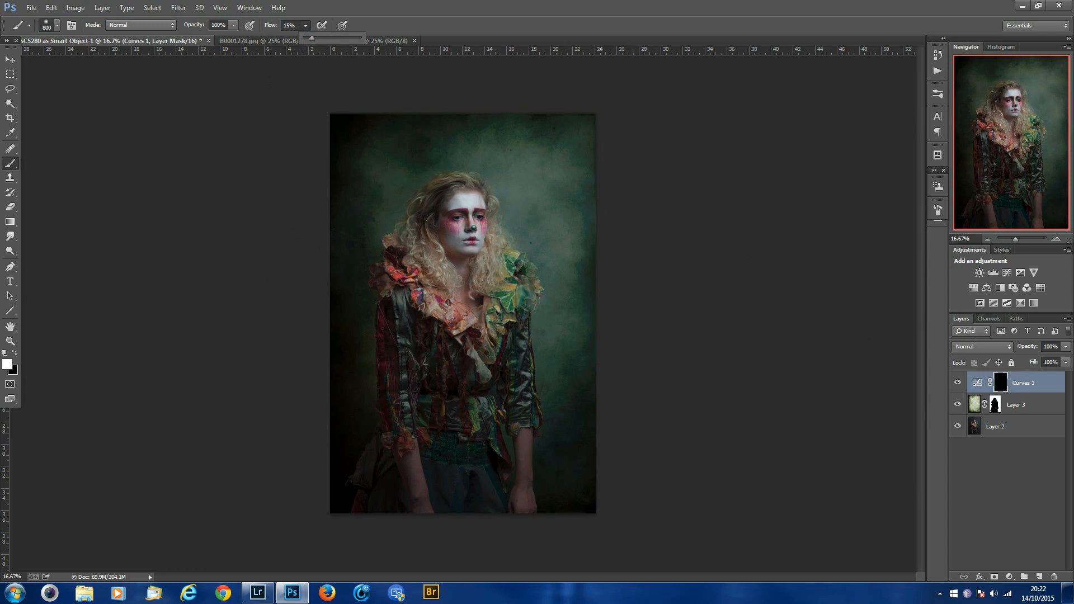
key("bracketright")
key("bracketright")
key("bracketright")
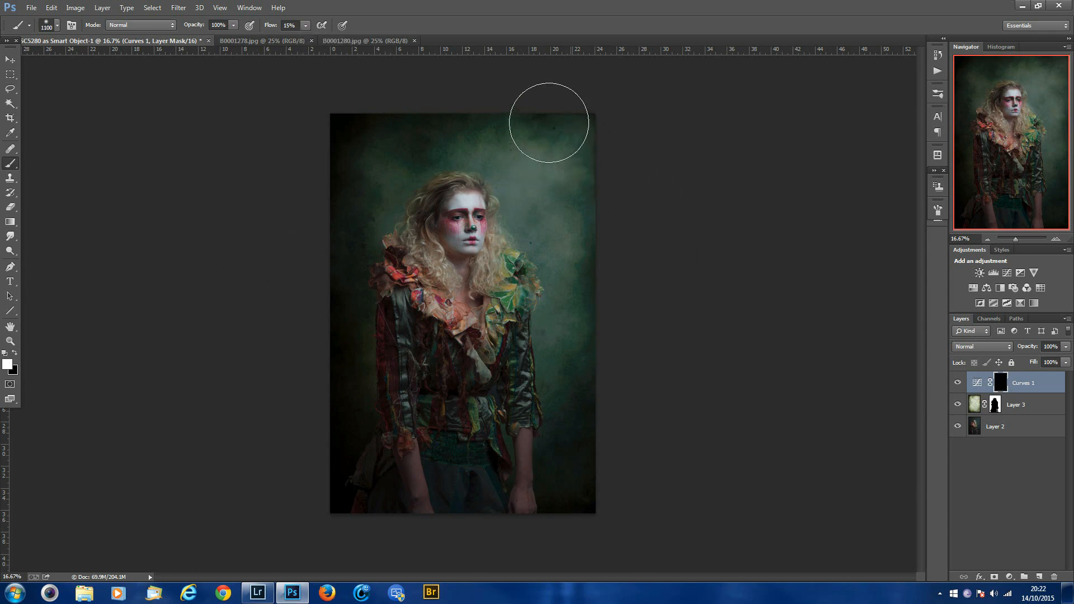
mouse_move(455, 121)
left_mouse_down()
mouse_move(582, 125)
mouse_move(592, 267)
left_mouse_up()
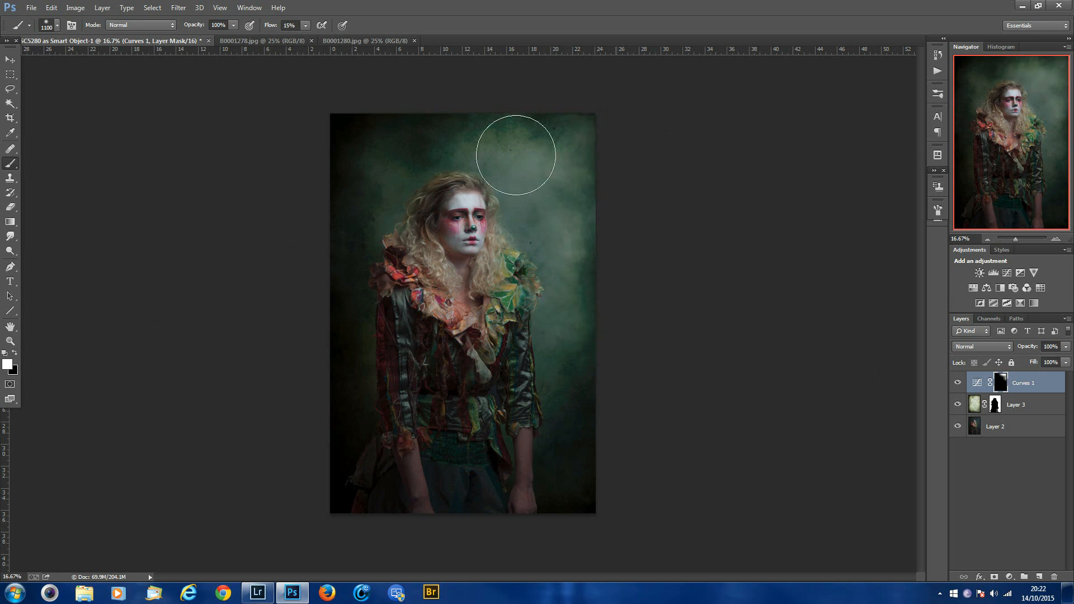
mouse_move(389, 140)
left_mouse_down()
mouse_move(559, 110)
mouse_move(590, 178)
mouse_move(585, 235)
left_mouse_up()
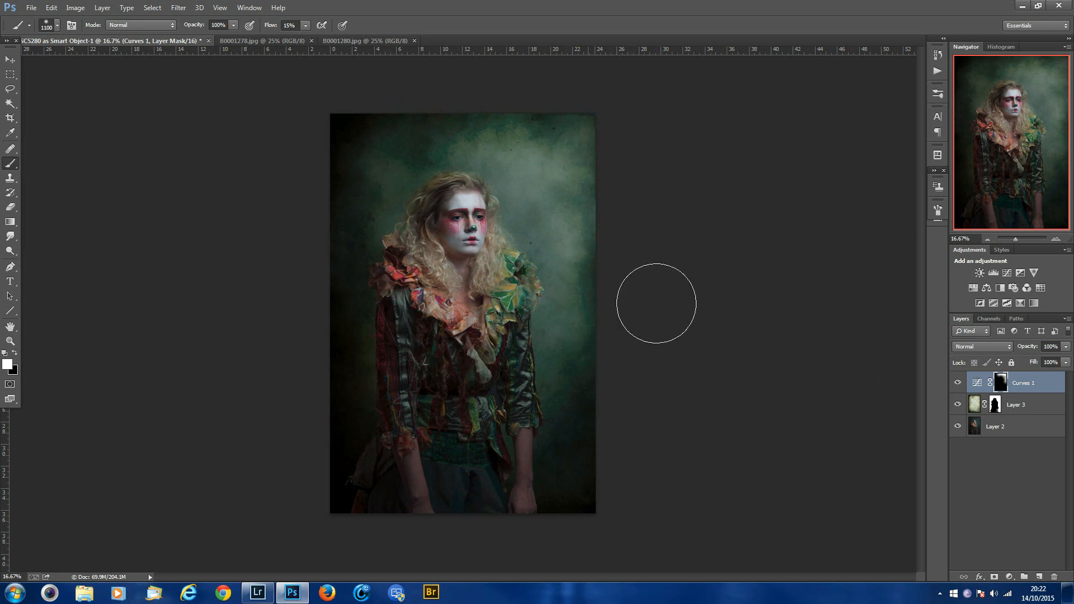
Step: Compare the brightened portrait with the Layer 3 texture hidden and shown
left_click(960, 404)
left_click(958, 403)
left_click(959, 403)
left_click(958, 403)
key("bracketleft")
left_click(957, 405)
left_click(957, 405)
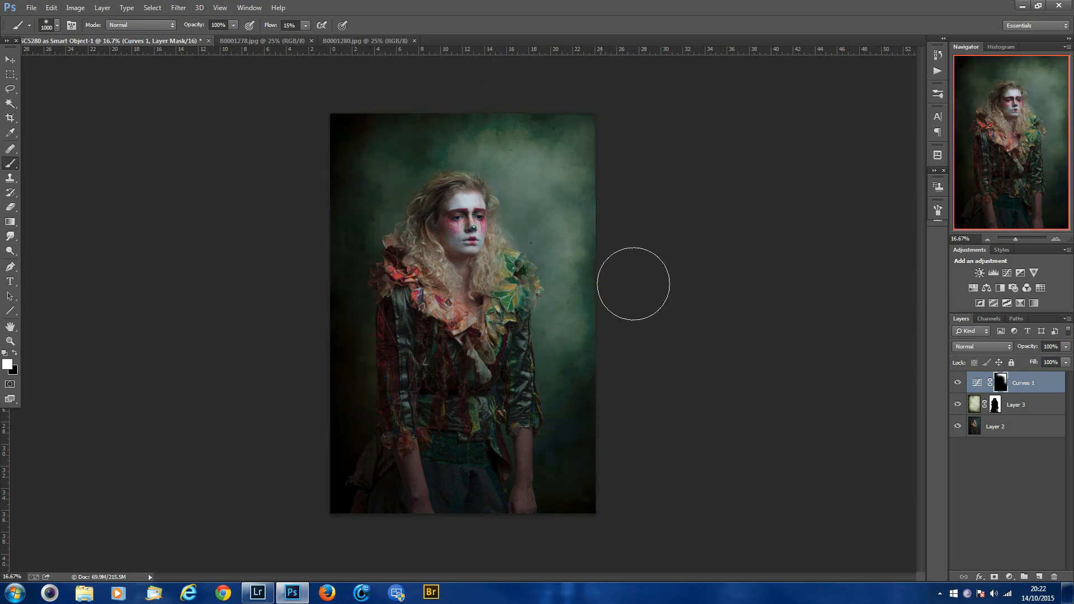
left_click(958, 405)
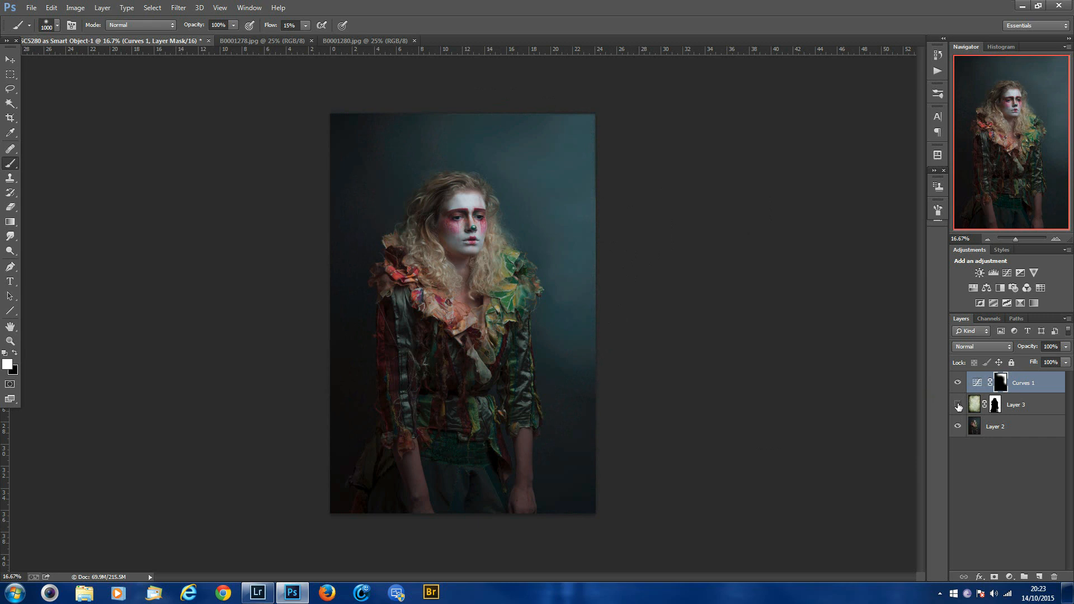
left_click(959, 405)
left_click(959, 405)
left_click(968, 407)
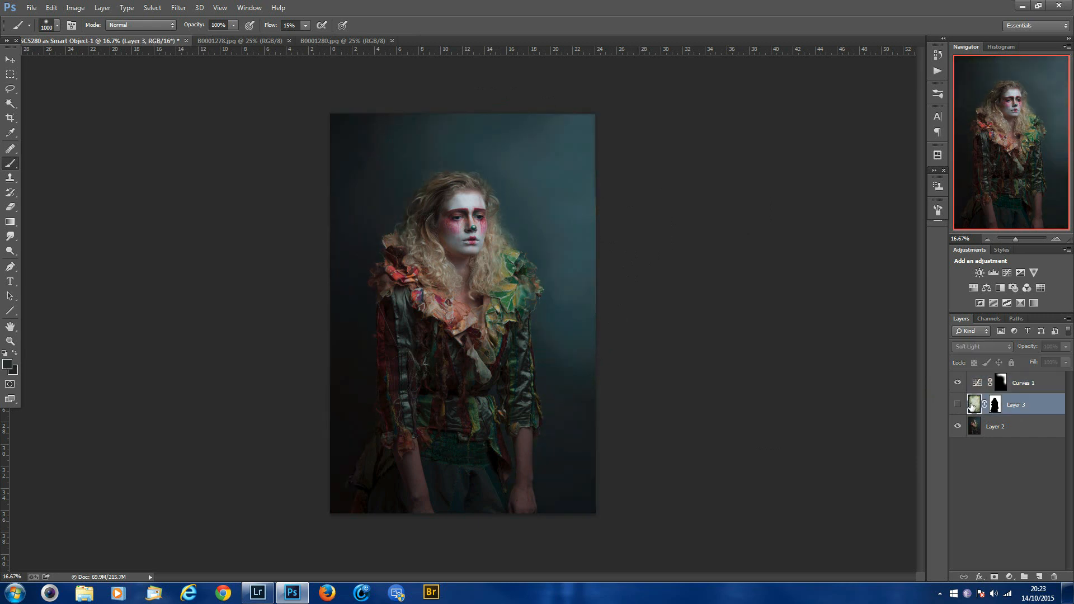
left_click(957, 407)
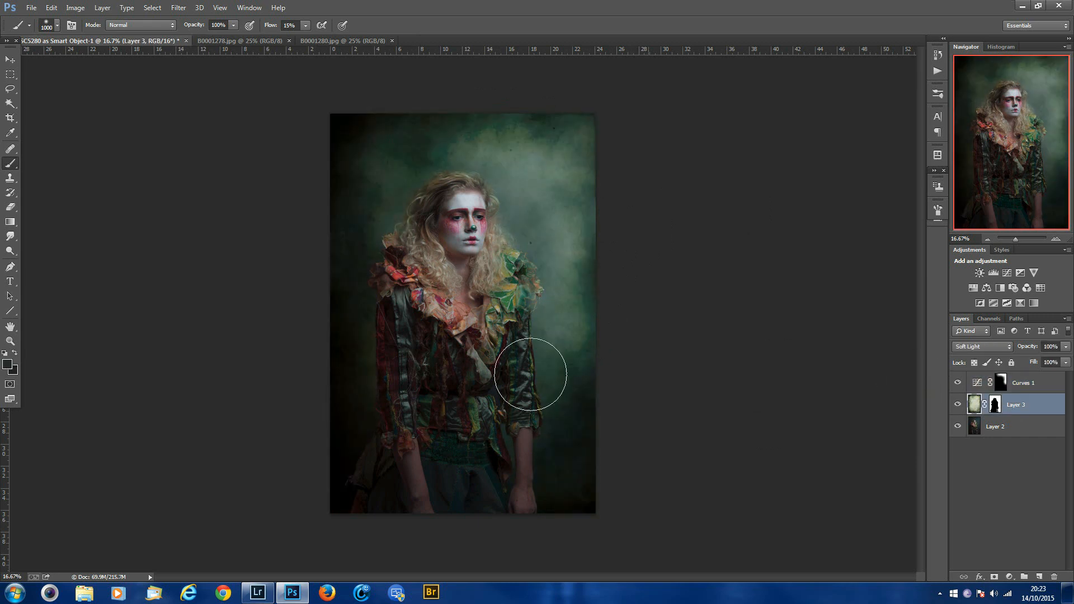
left_click(958, 405)
left_click(958, 404)
Step: Add a second Curves adjustment above Curves 1 and lower its RGB midtones to darken the image
left_click(1056, 384)
left_click(1007, 273)
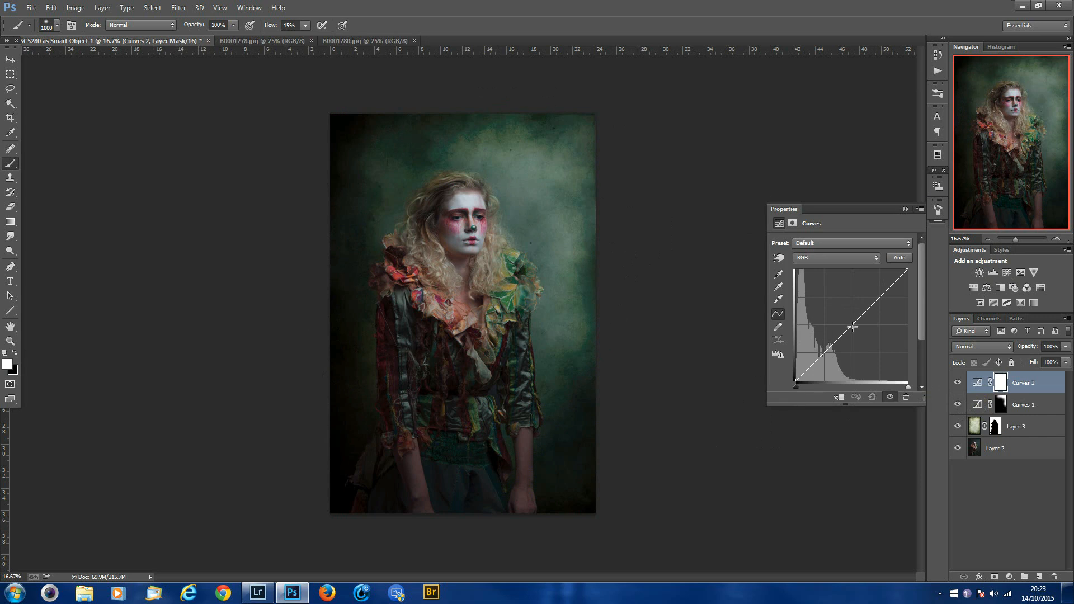
left_click_drag(852, 325, 851, 341)
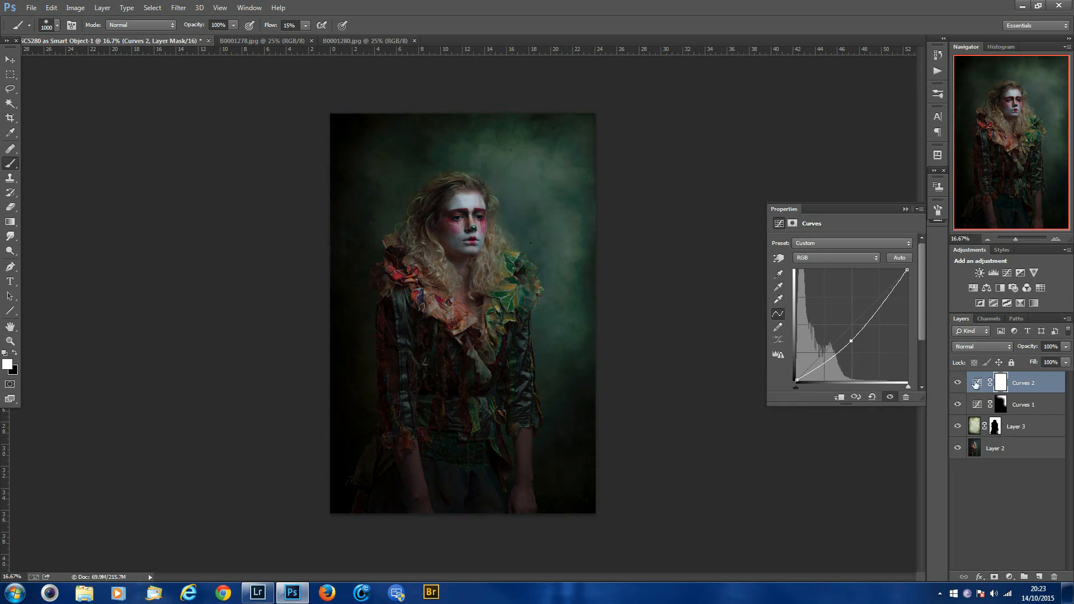
Step: Clip both Curves adjustments to the Layer 3 texture and compare the image with and without the darkening curve
left_click_drag(1002, 401, 979, 412)
left_click(978, 413, "alt")
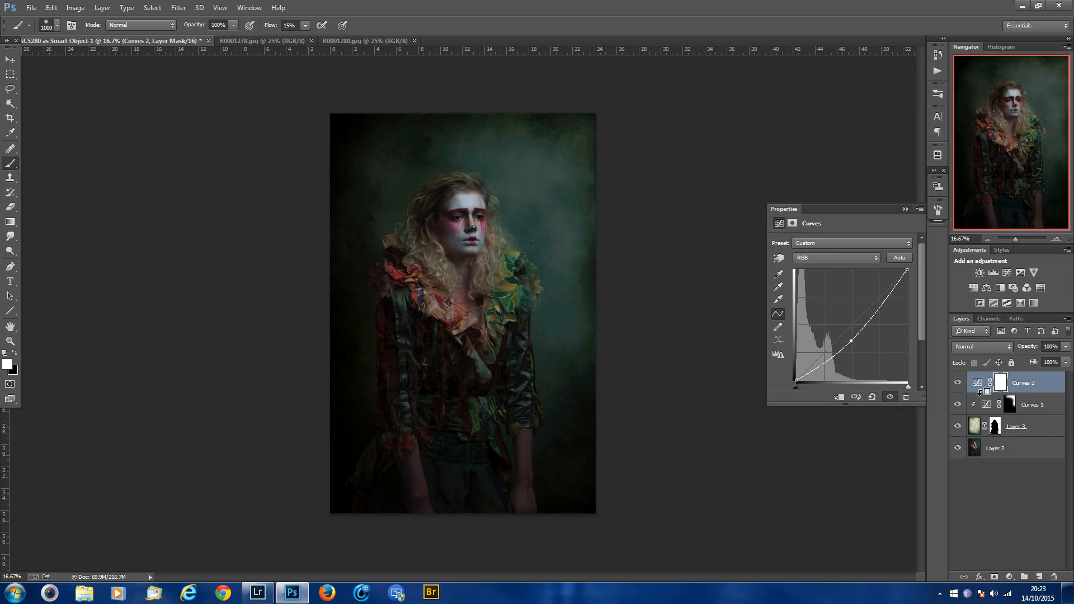
left_click(980, 393, "alt")
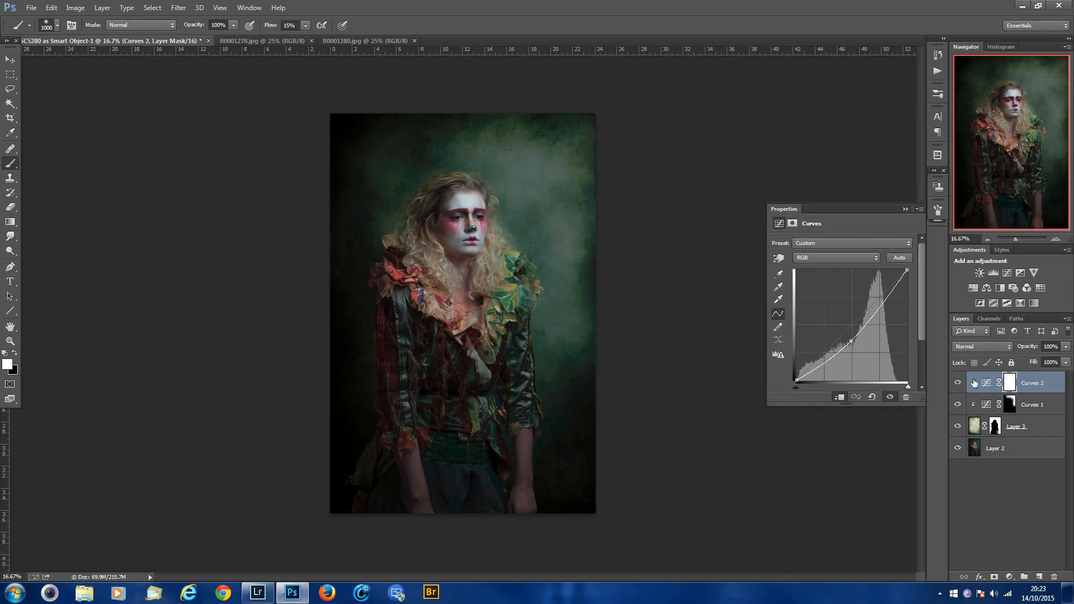
left_click(958, 384)
left_click(958, 384)
Step: Lower the midtones of the Curves 2 adjustment further and invert its mask to black
mouse_move(850, 343)
left_mouse_down()
mouse_move(849, 351)
mouse_move(854, 344)
left_mouse_up()
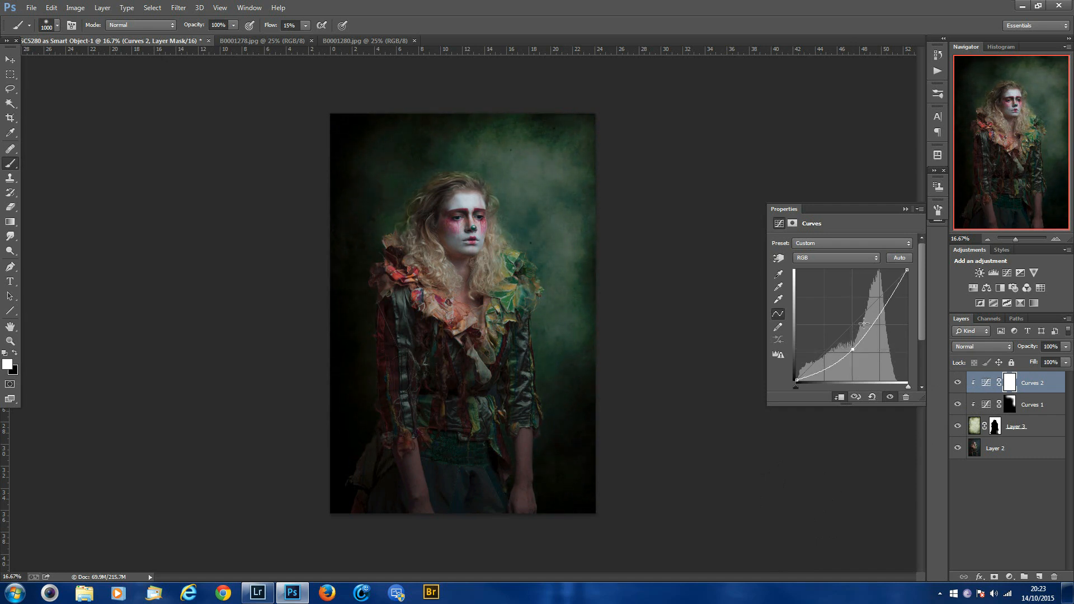
left_click(906, 210)
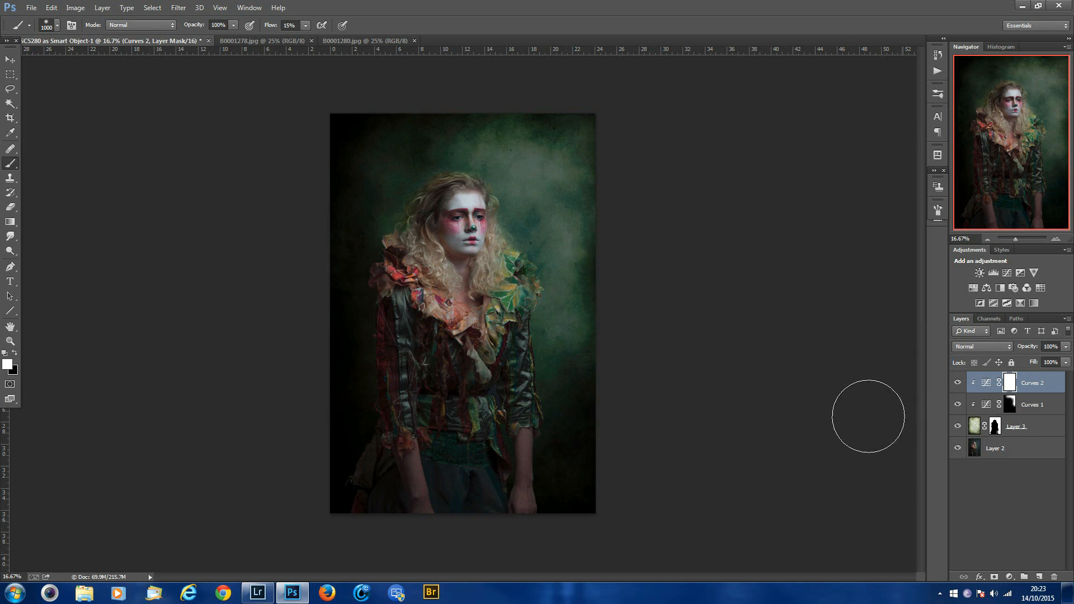
key("ctrl+i")
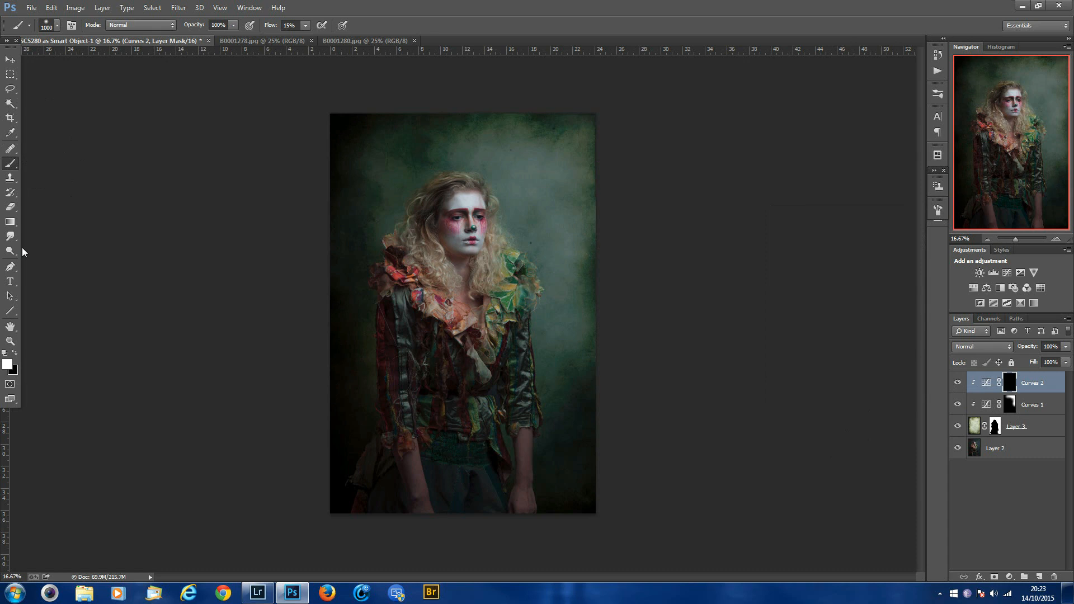
Step: Paint white on the Curves 2 mask with a 1000 px brush at 15% flow to darken the backdrop along the figure's left side
left_click_drag(367, 324, 388, 378)
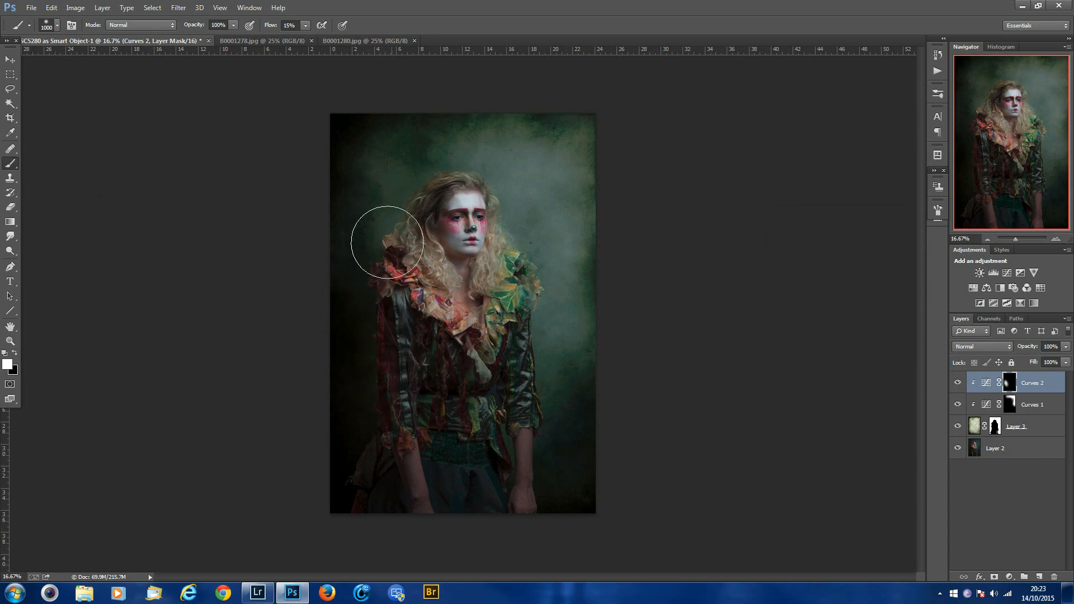
mouse_move(379, 219)
left_mouse_down()
mouse_move(401, 191)
mouse_move(370, 202)
mouse_move(390, 224)
left_mouse_up()
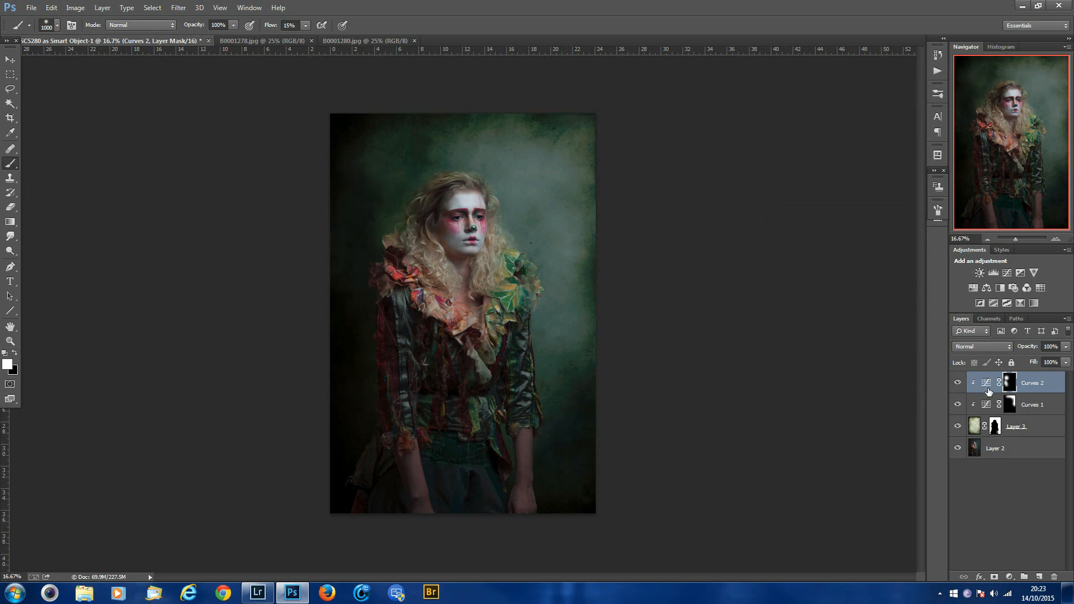
Step: Compare the image with and without the Layer 3 texture
left_click(957, 427)
left_click(956, 426)
left_click(957, 425)
left_click(958, 426)
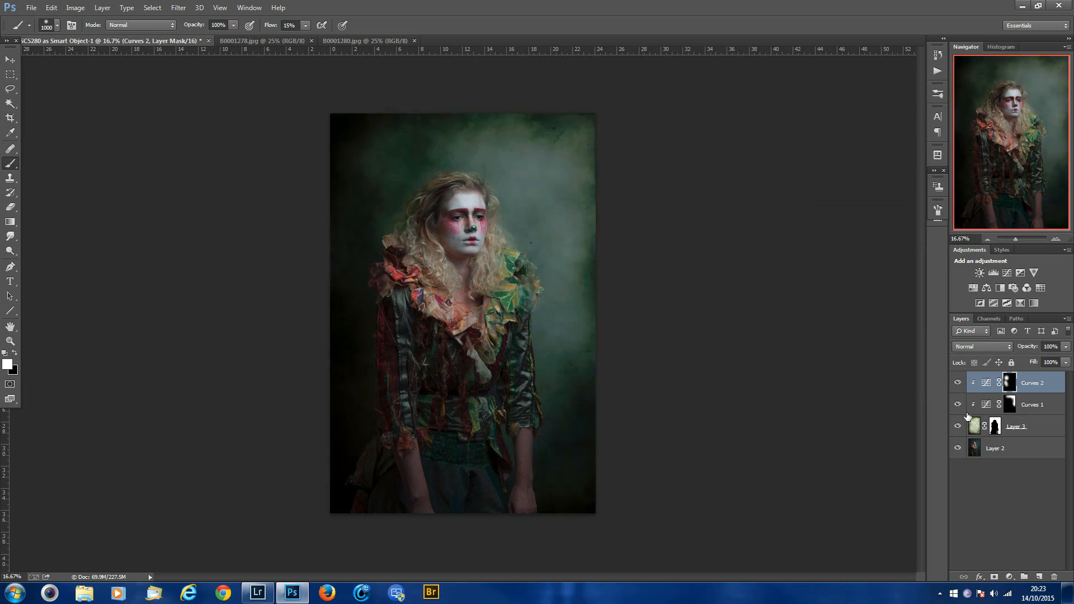
Step: Paint white on the Curves 1 mask over the backdrop beside the figure's left side, checking against the Layer 3 texture's visibility
left_click(1011, 403)
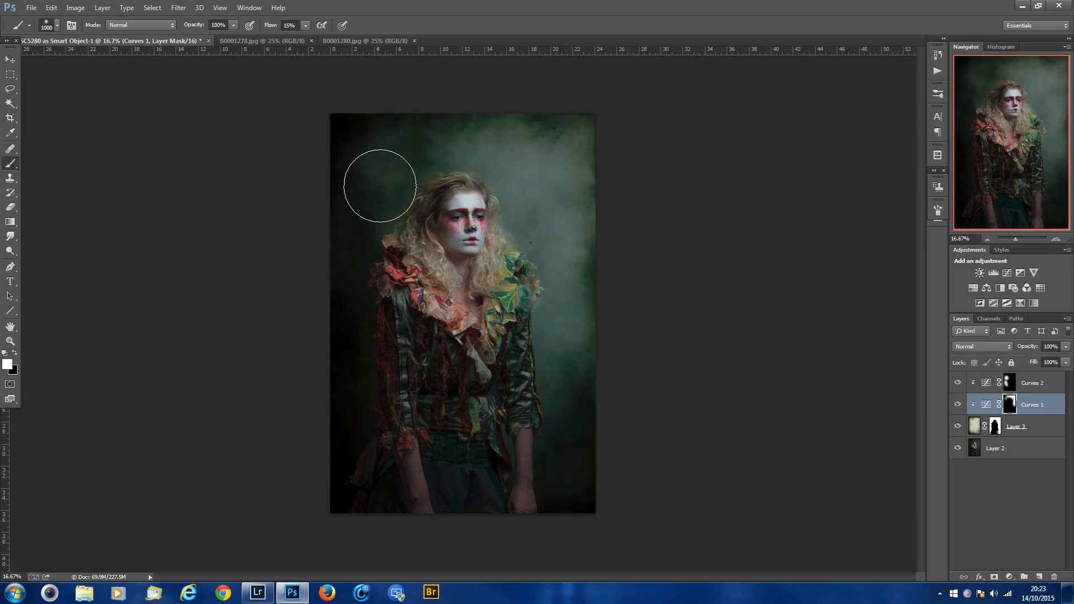
left_click(957, 426)
left_click(958, 425)
mouse_move(345, 218)
left_mouse_down()
mouse_move(368, 203)
mouse_move(346, 217)
mouse_move(358, 208)
mouse_move(366, 230)
left_mouse_up()
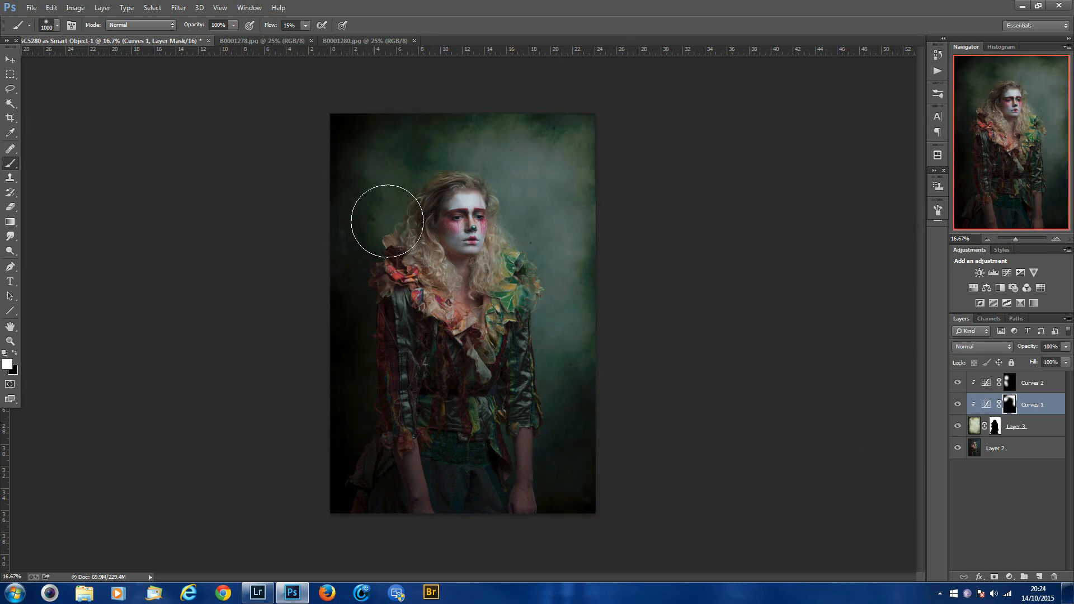
Step: Compare the backdrop with and without the Curves 1, Curves 2 and Layer 3 layers
left_click(958, 404)
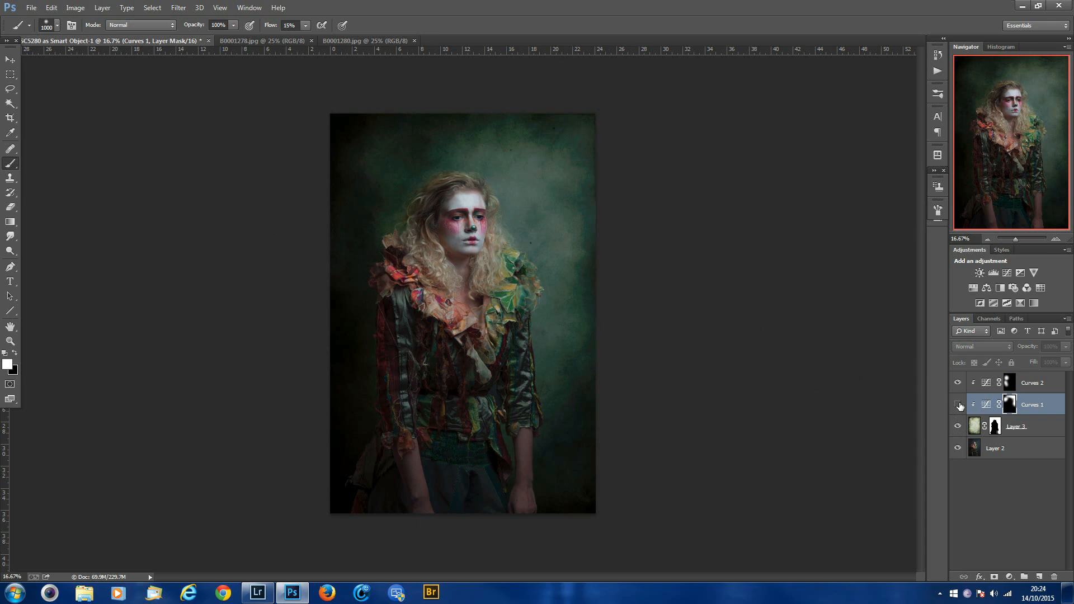
left_click(958, 404)
left_click(957, 384)
left_click(957, 384)
left_click(958, 427)
left_click(957, 427)
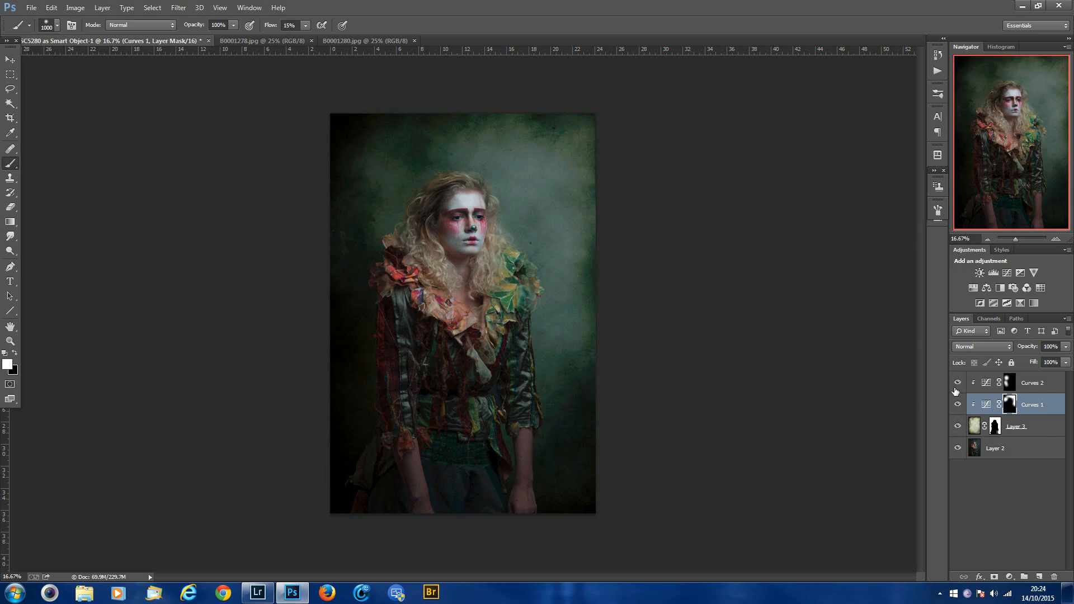
left_click(958, 404)
left_click(957, 404)
left_click(957, 383)
left_click(958, 382)
left_click(958, 404)
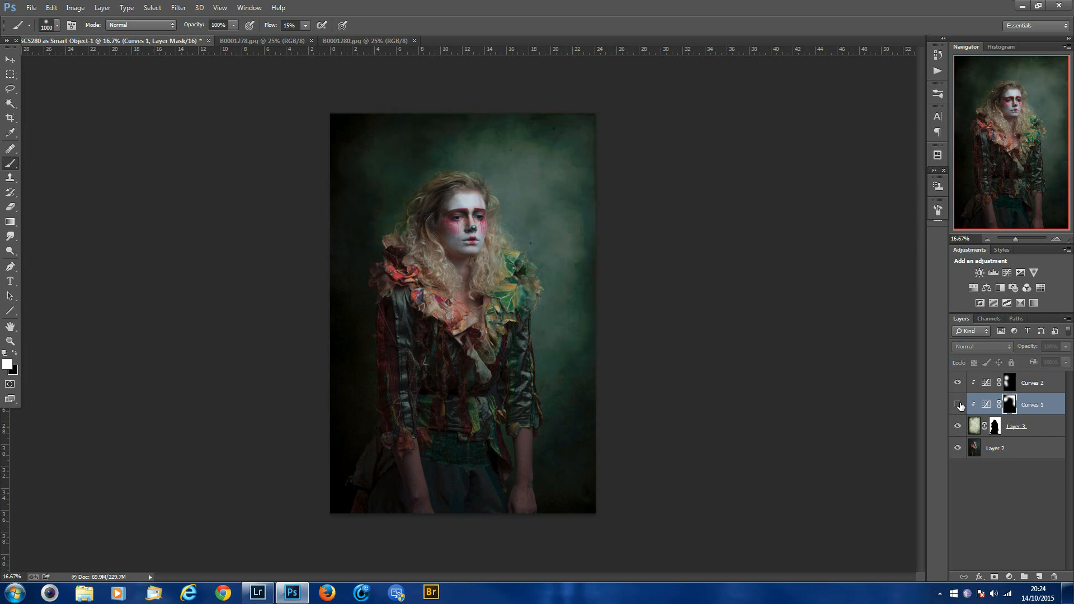
left_click(958, 405)
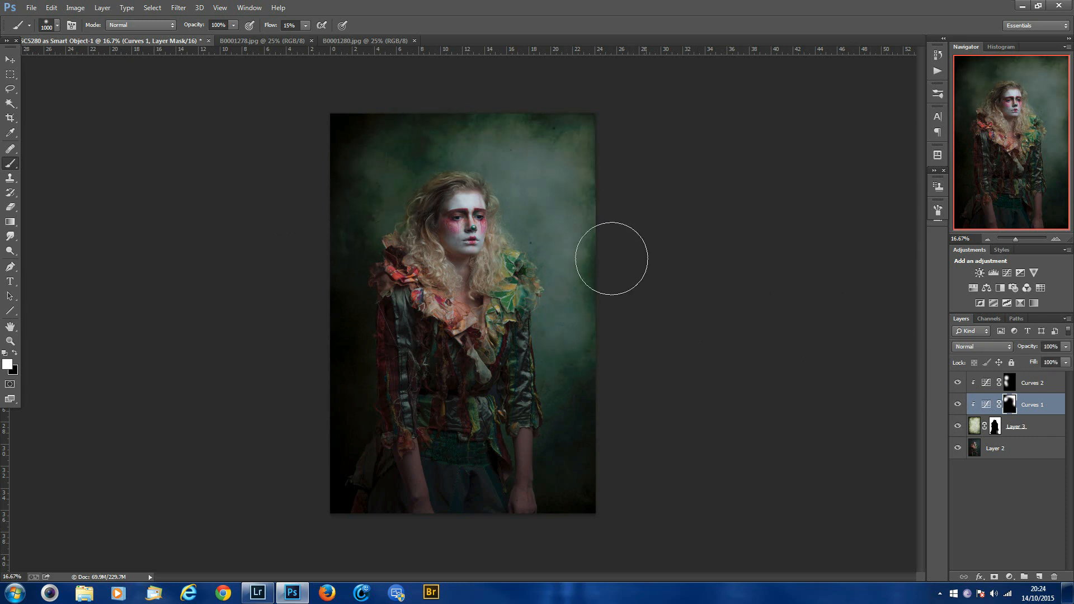
Step: Refine the Layer 3 mask around the figure with a 175 px brush, alternating between black and white
key("bracketleft")
key("bracketleft")
key("bracketleft")
key("bracketleft")
key("bracketleft")
key("bracketleft")
key("bracketleft")
key("bracketleft")
key("bracketleft")
left_click(996, 426)
key("x")
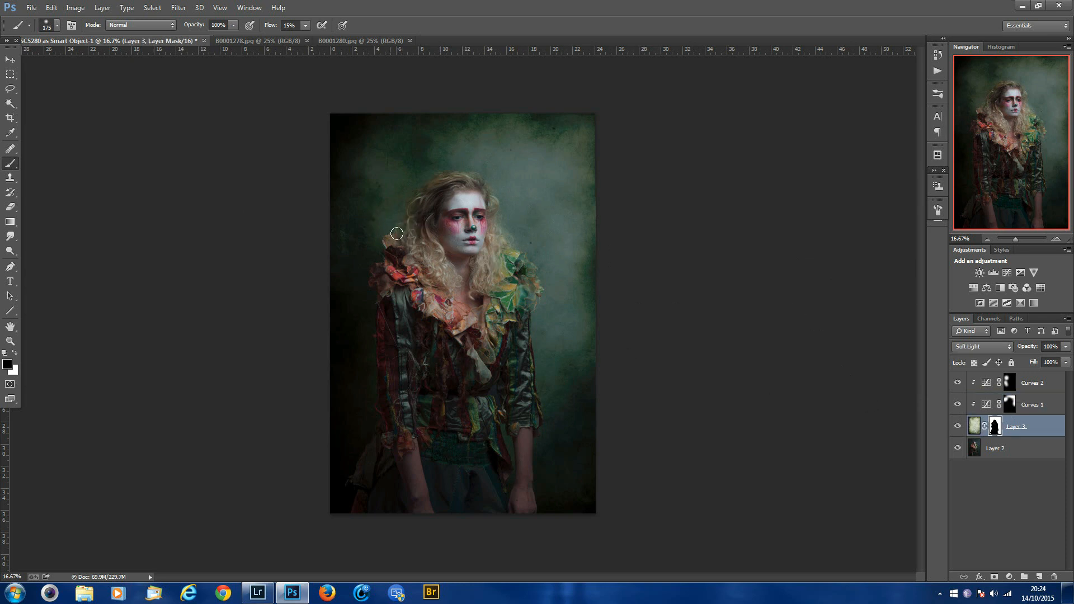
key("x")
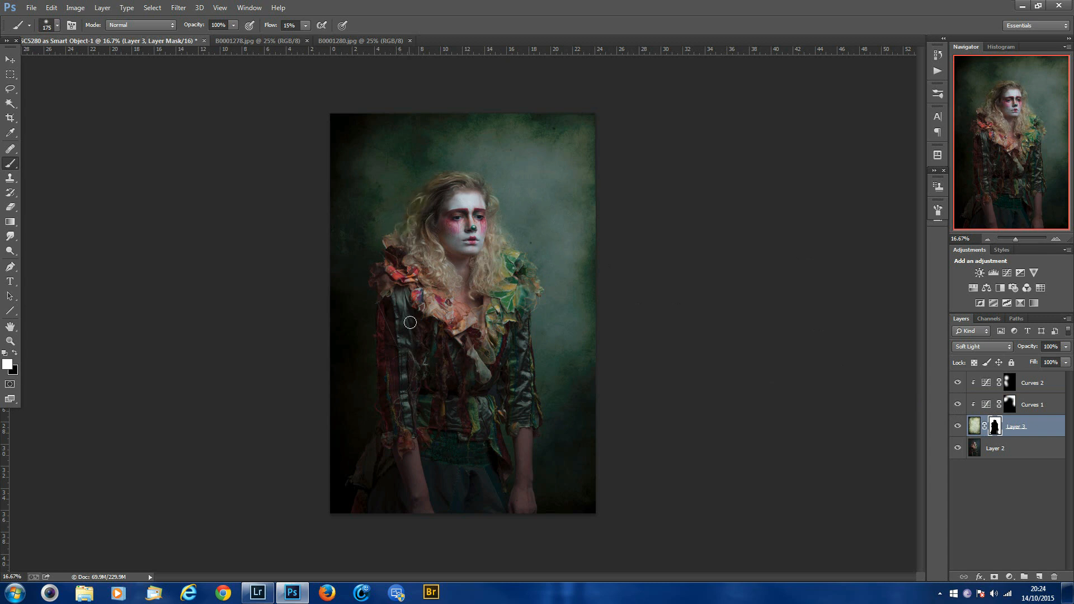
key("x")
key("x")
Step: Group Curves 2, Curves 1 and Layer 3 into a layer group named "texture"
left_click(1051, 382)
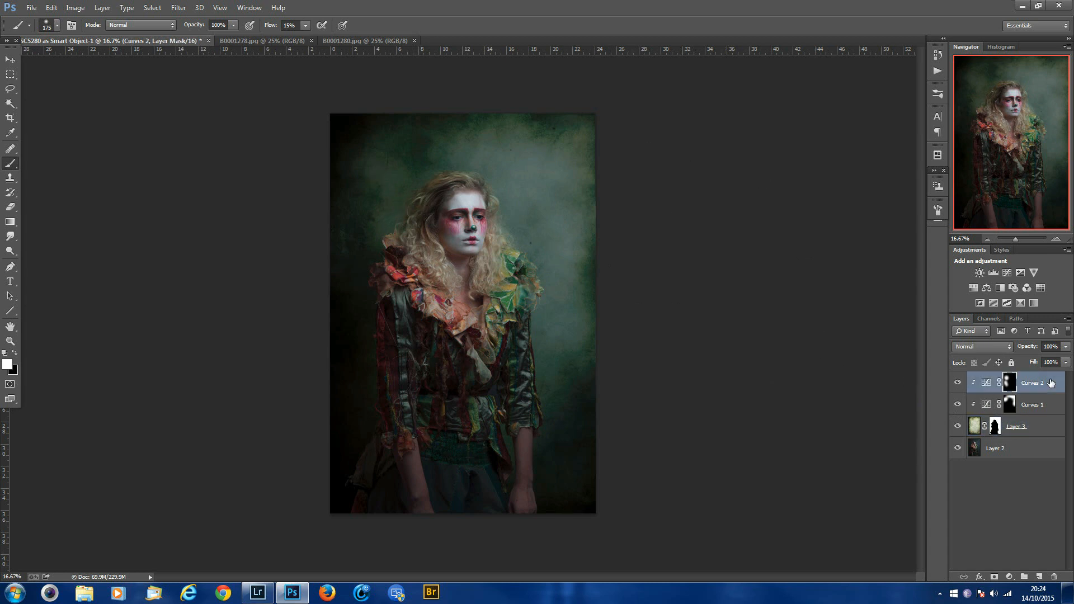
left_click(1042, 426, "shift")
right_click(1040, 422)
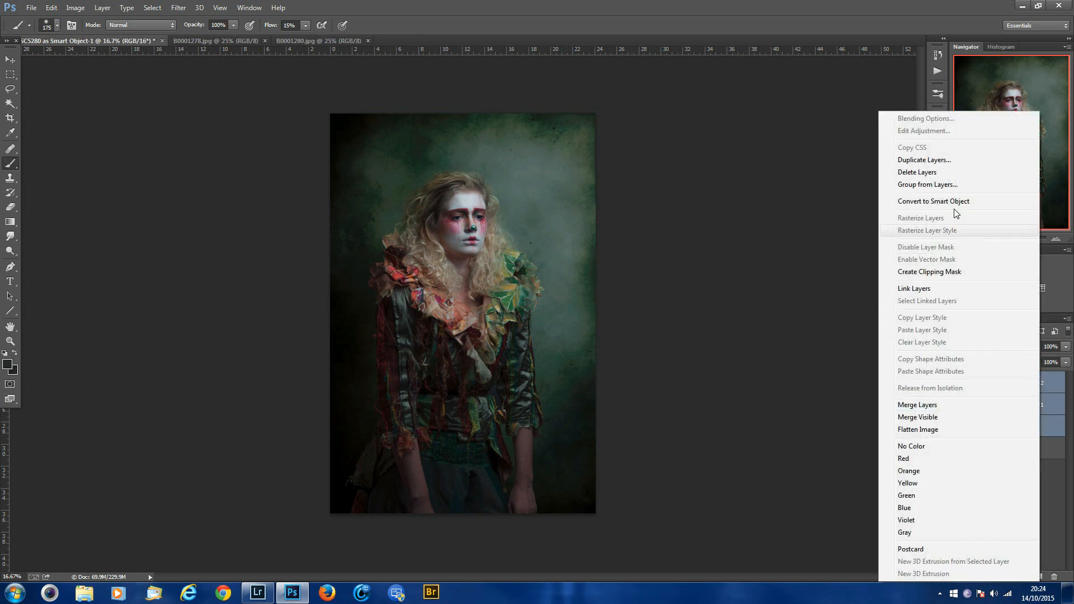
left_click(795, 387)
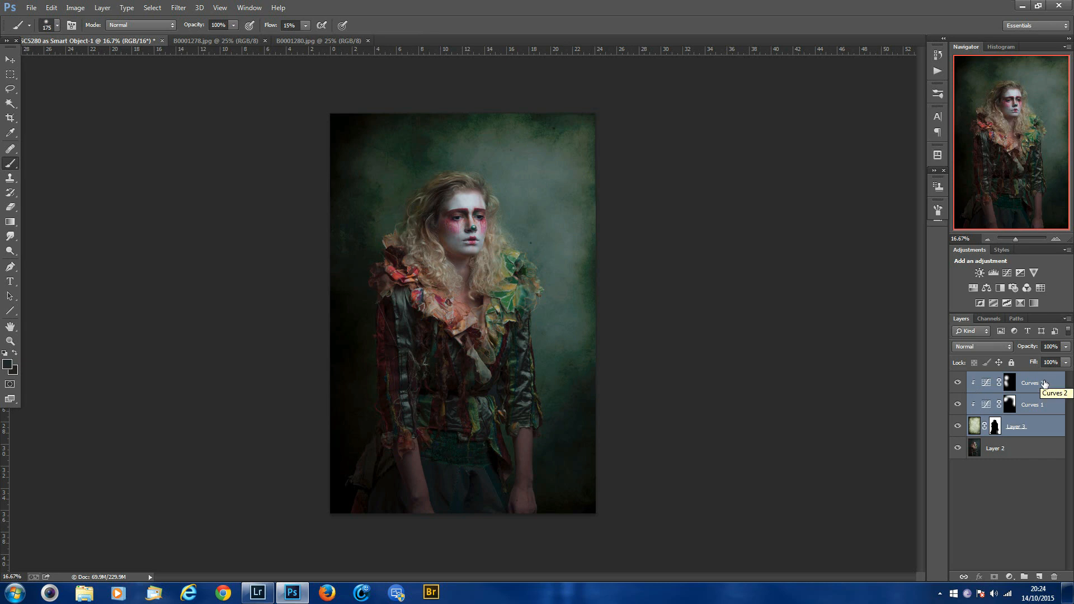
right_click(1035, 429)
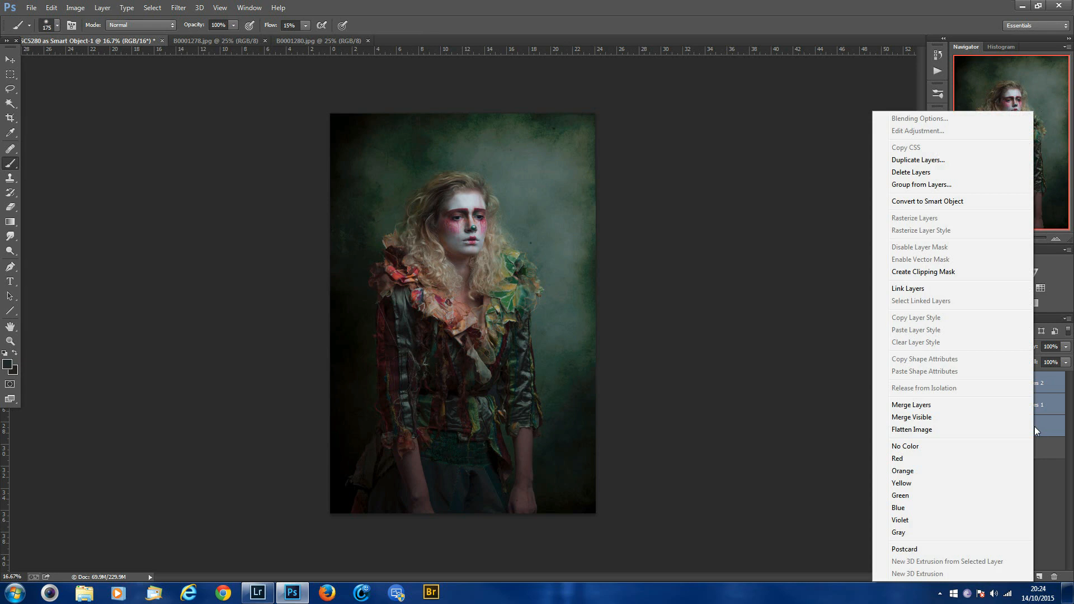
left_click(929, 184)
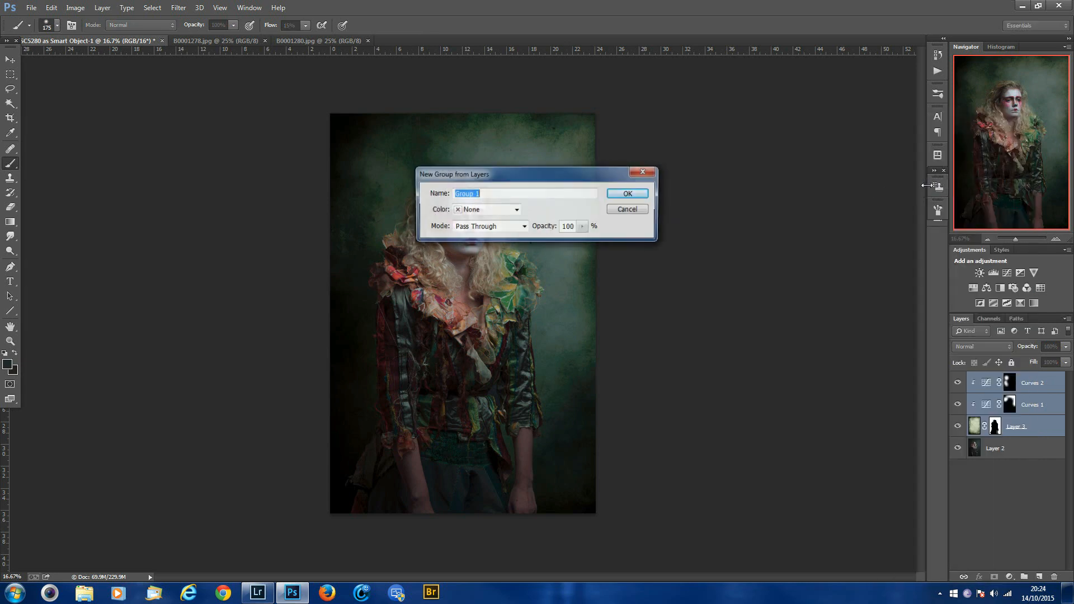
type("texture")
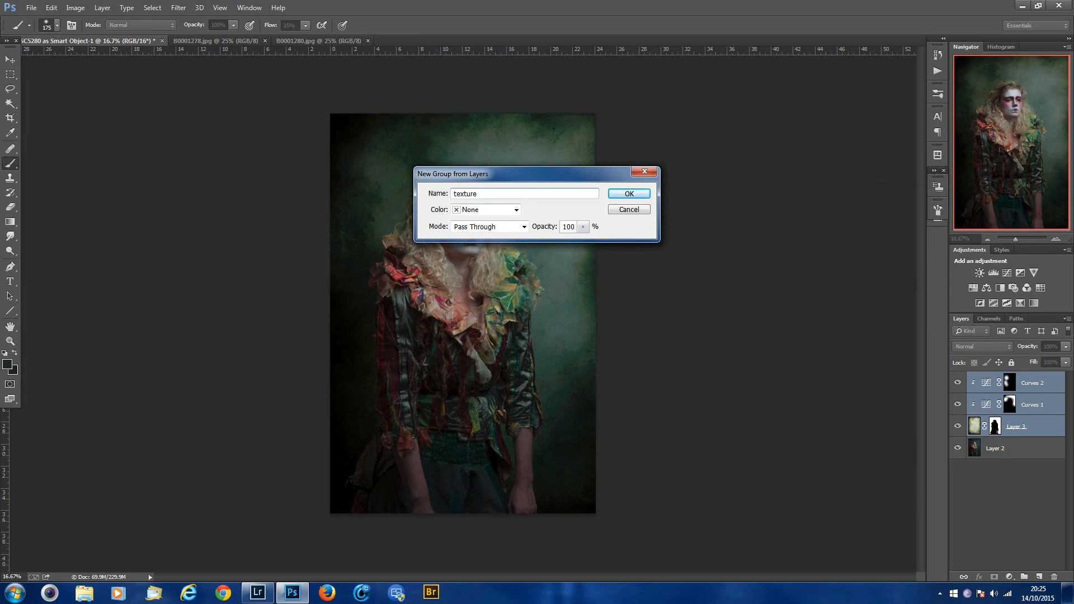
key("Return")
Step: Compare the portrait with and without the whole texture group
left_click(958, 379)
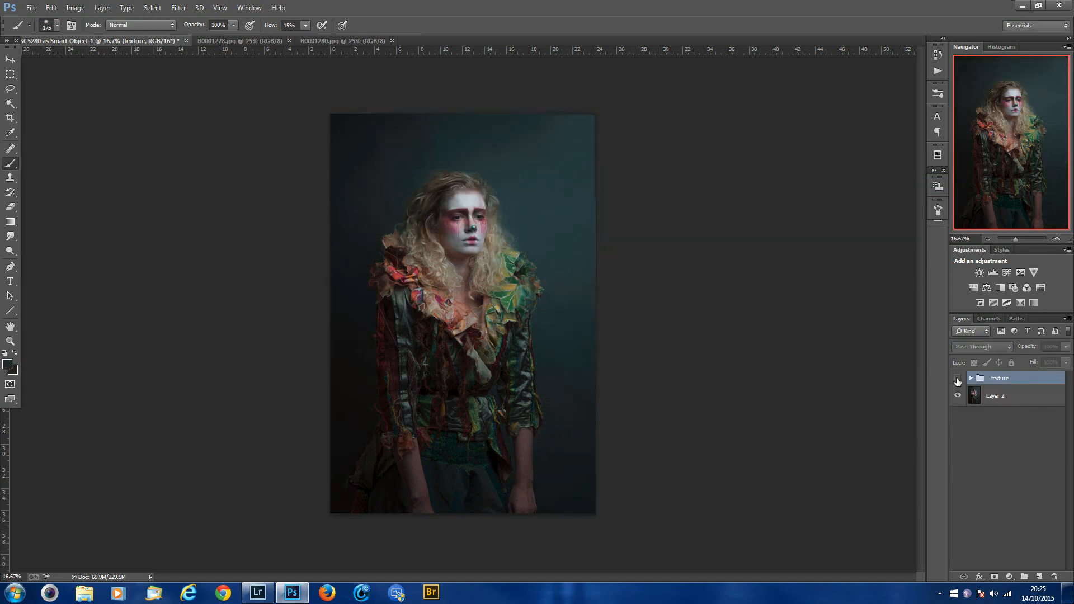
left_click(957, 380)
left_click(957, 380)
left_click(957, 379)
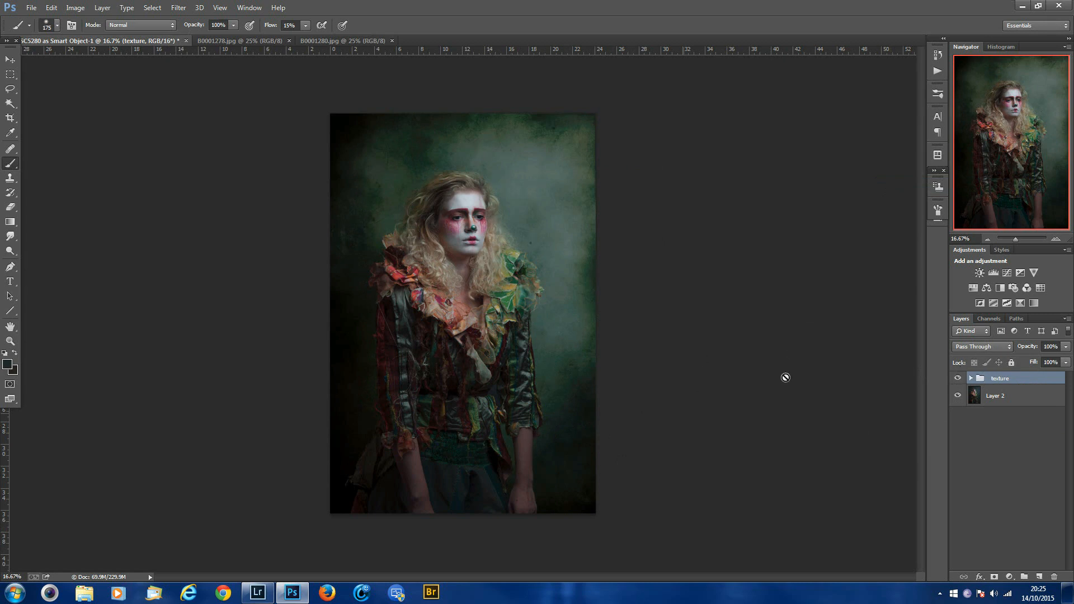
left_click(959, 379)
left_click(958, 378)
left_click(958, 379)
left_click(958, 379)
left_click(960, 379)
left_click(960, 379)
Step: Apply a Gaussian Blur to the Layer 3 texture image inside the texture group
left_click(971, 378)
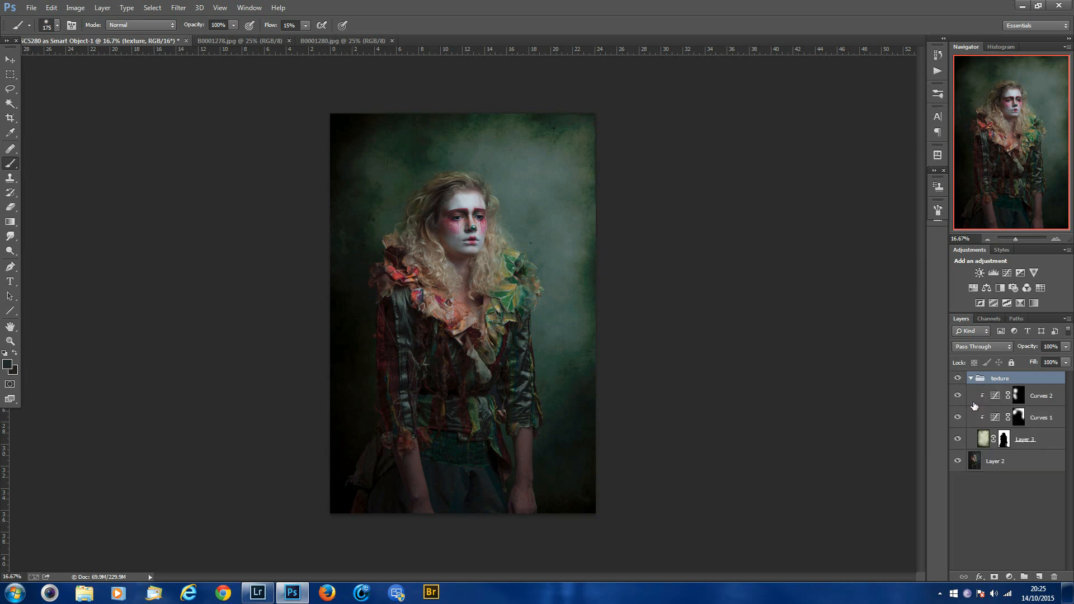
left_click(983, 439)
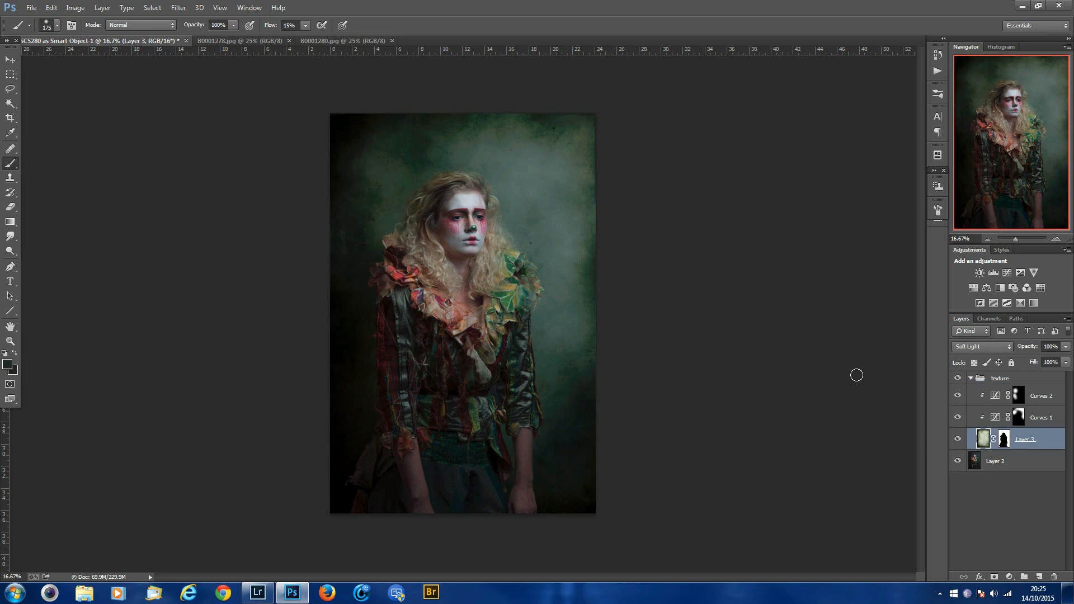
left_click(184, 9)
mouse_move(189, 132)
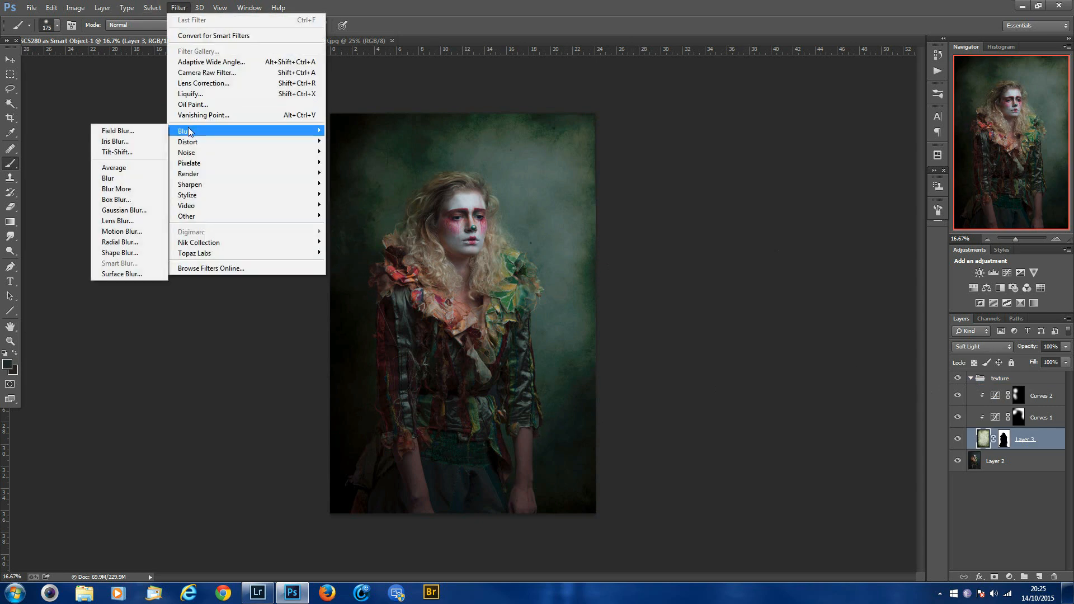
left_click(123, 210)
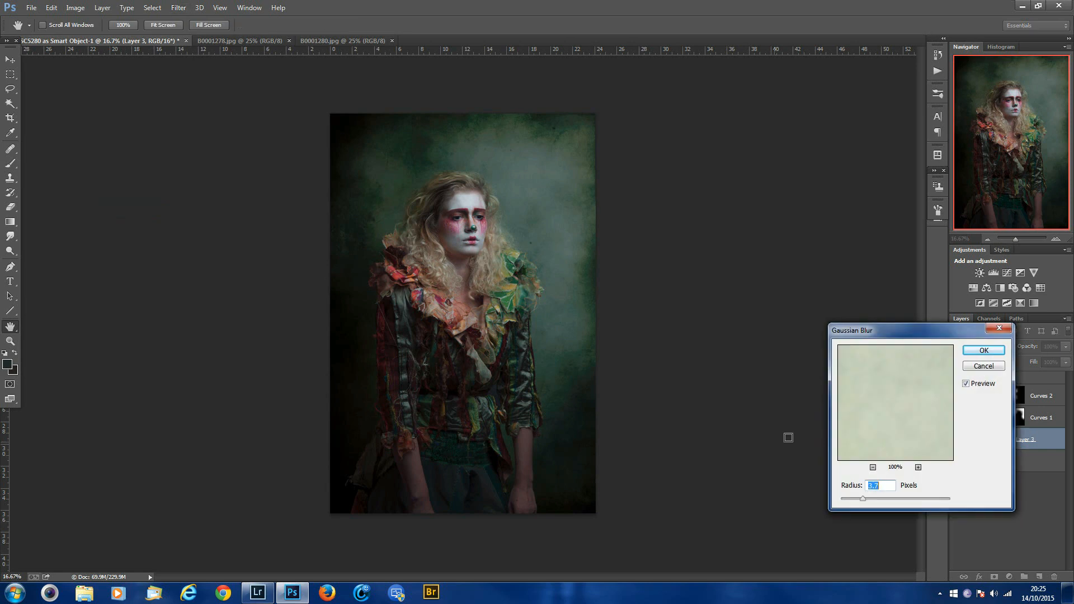
left_click(966, 384)
left_click(984, 350)
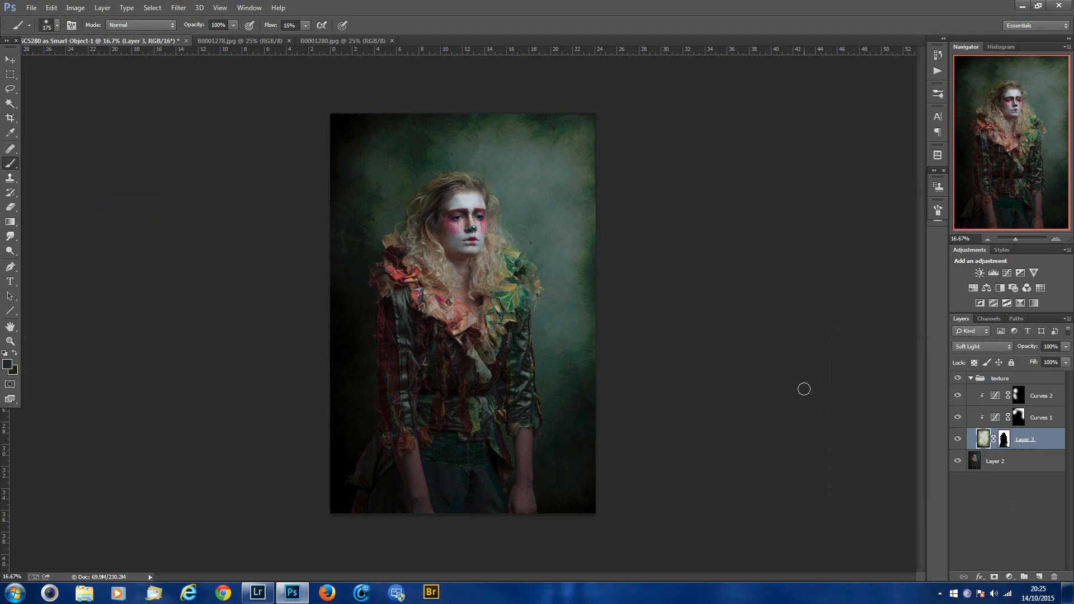
Step: Check the blurred Layer 3 texture on and off, then compare the portrait with and without the collapsed texture group
left_click(955, 440)
left_click(956, 439)
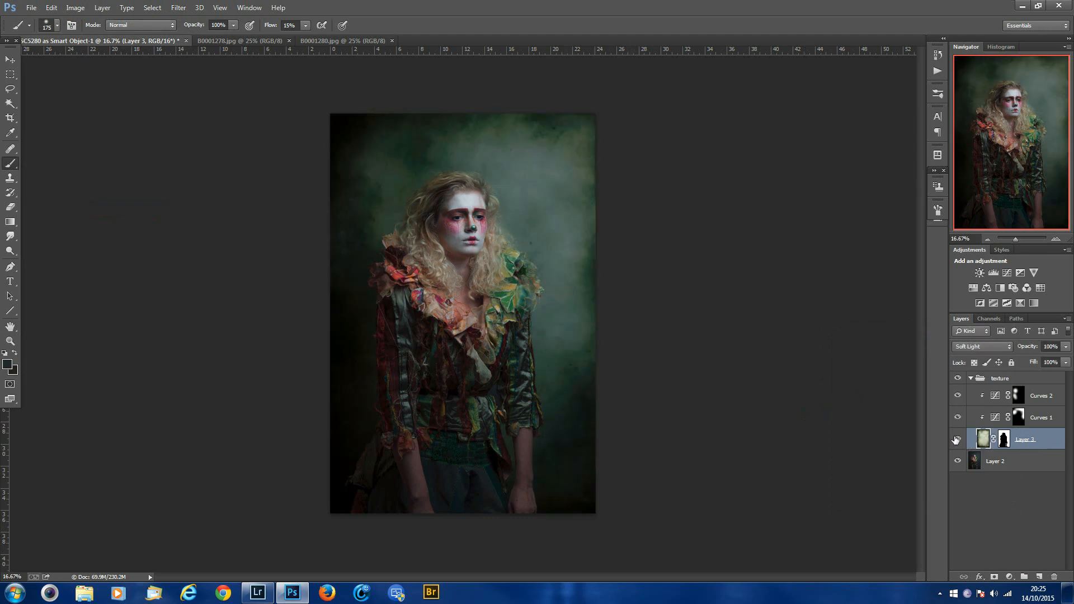
left_click(972, 379)
left_click(957, 379)
left_click(957, 379)
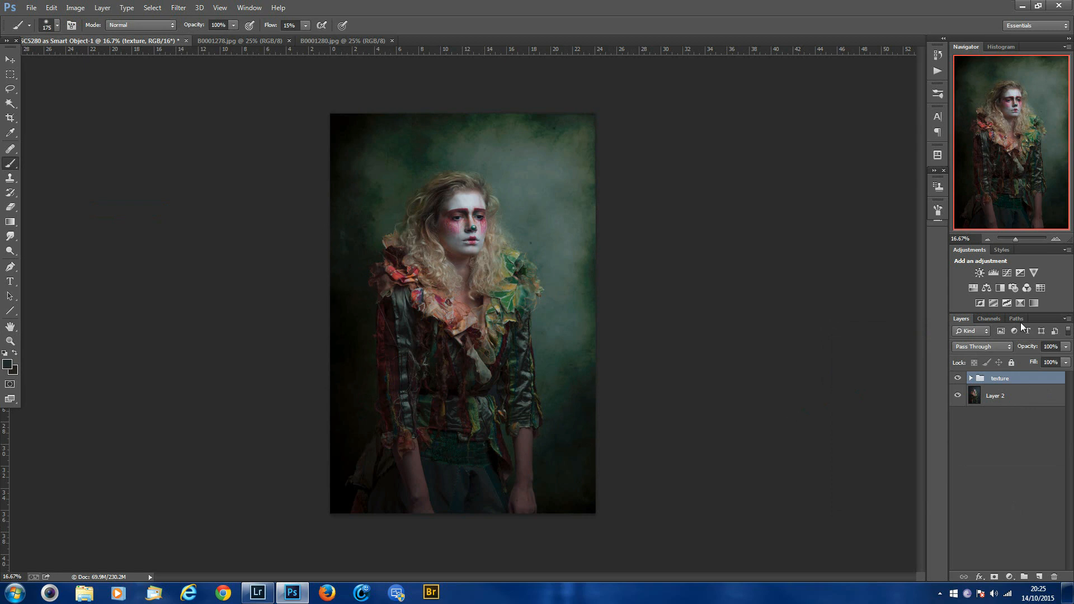
Step: Add a Curves adjustment above the texture group and moderately raise its RGB curve in the darker tones to brighten the image
left_click(1007, 275)
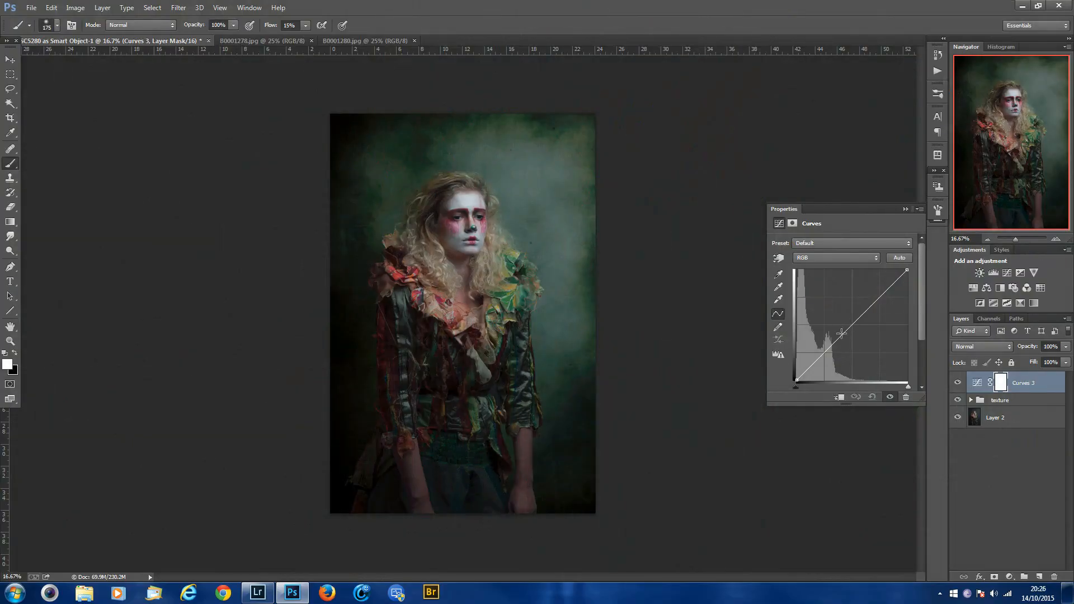
left_click_drag(825, 352, 825, 340)
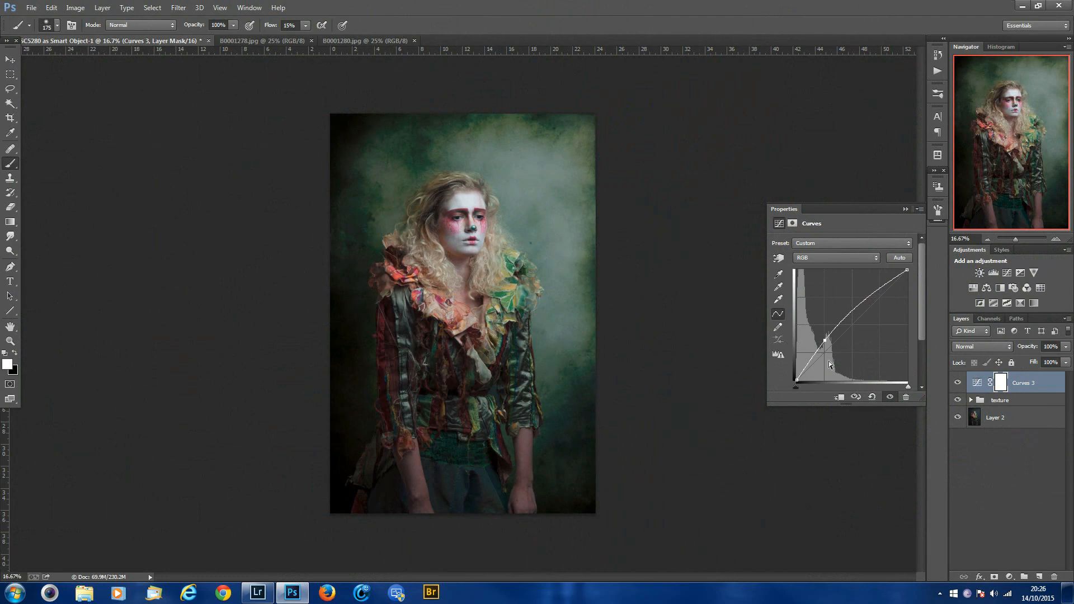
left_click_drag(825, 339, 826, 341)
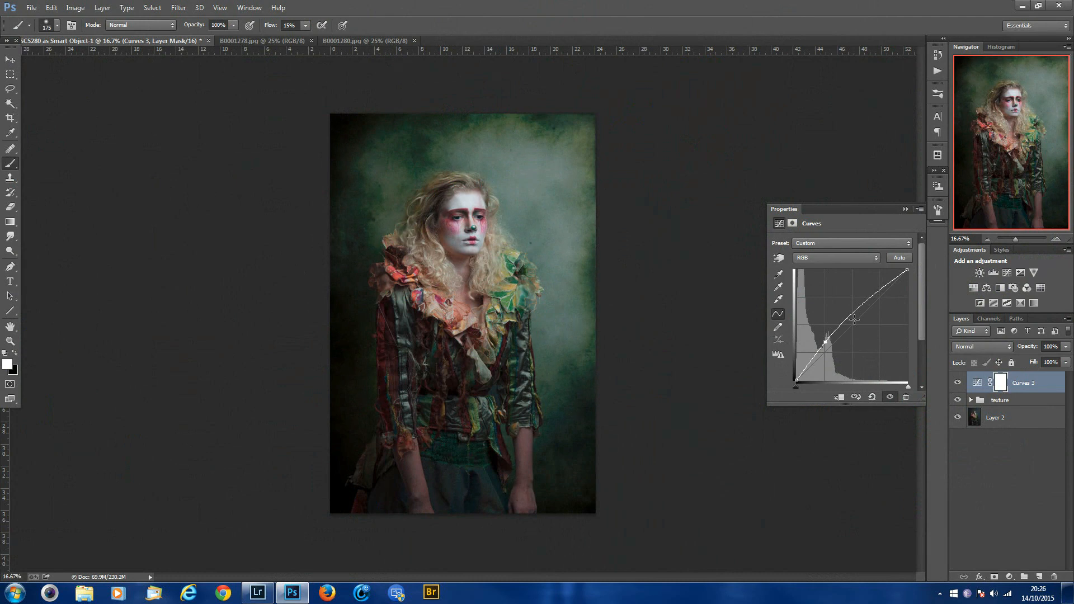
left_click(905, 211)
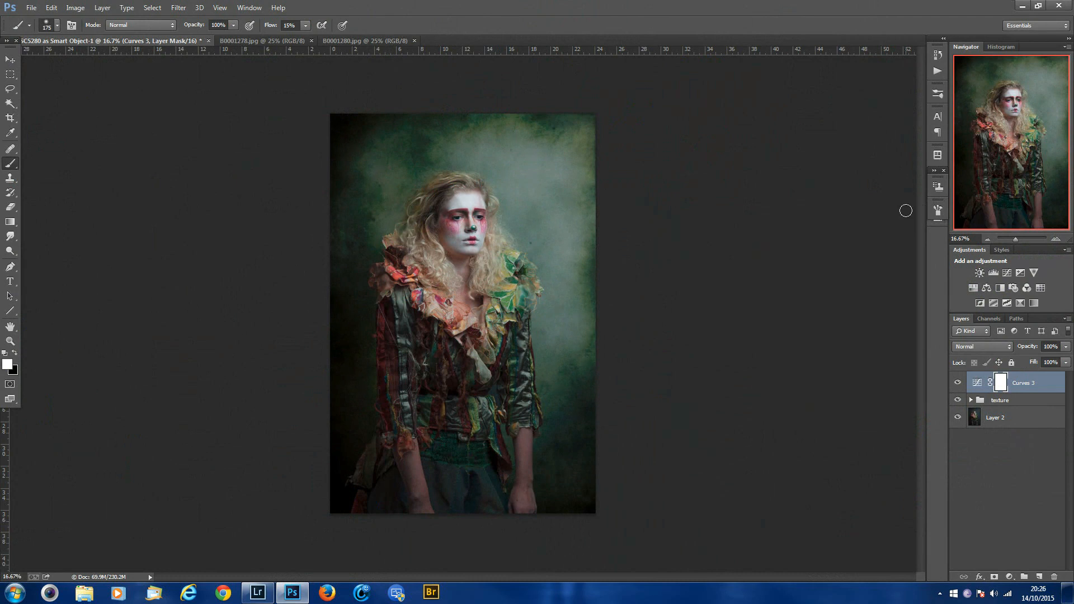
Step: Compare the image with and without the brightening Curves 3 adjustment
left_click(958, 382)
left_click(958, 383)
left_click(957, 384)
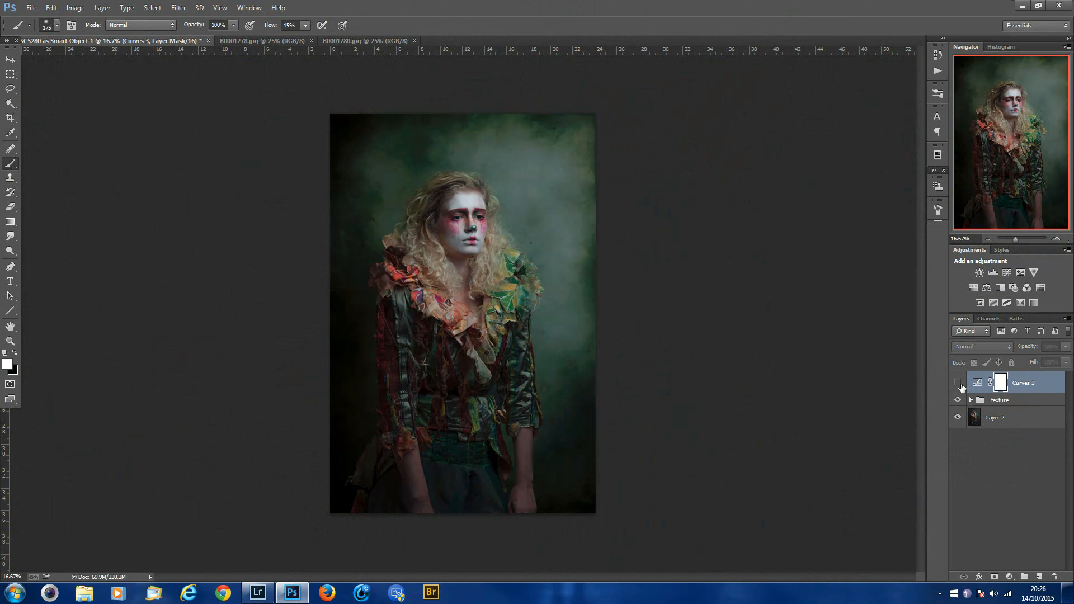
left_click(958, 383)
left_click(958, 383)
left_click(964, 383)
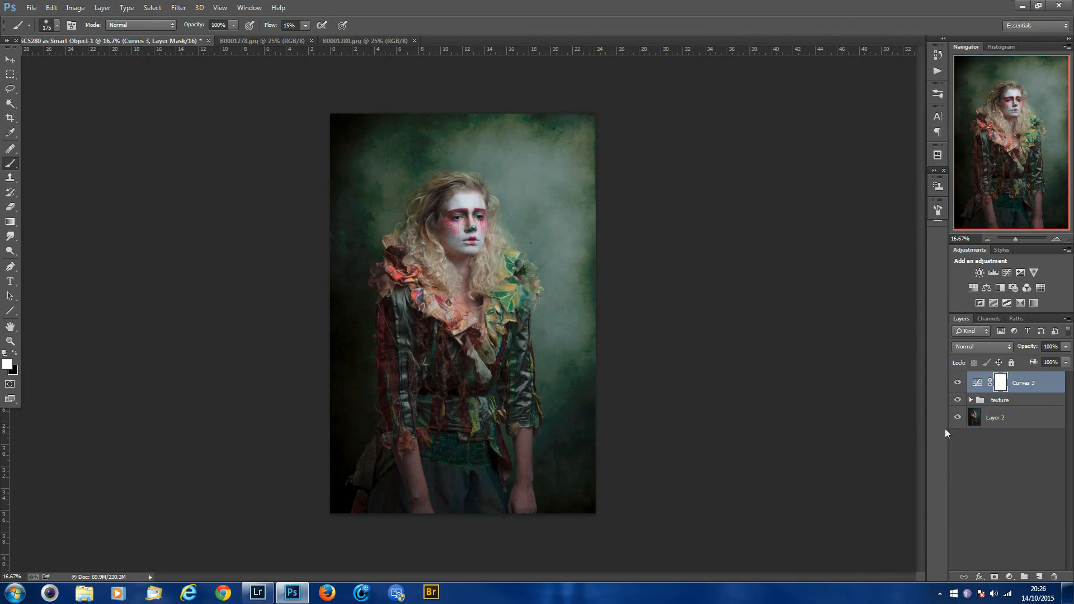
Step: Invert the Curves 3 mask to black and paint white over the figure's clothing with a large brush at 15% flow
key("ctrl+i")
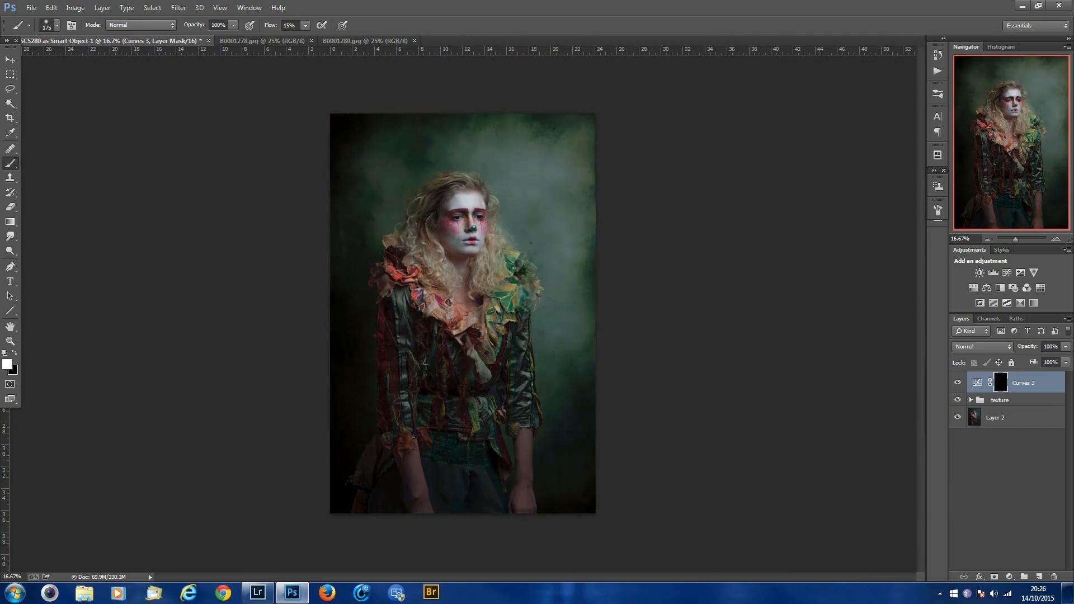
key("bracketright")
key("bracketright")
key("bracketright")
key("bracketright")
key("bracketright")
key("bracketright")
key("bracketright")
key("bracketright")
key("bracketright")
key("bracketright")
key("bracketright")
mouse_move(407, 496)
left_mouse_down()
mouse_move(381, 461)
mouse_move(385, 492)
mouse_move(390, 365)
mouse_move(380, 434)
mouse_move(350, 299)
mouse_move(354, 338)
mouse_move(341, 202)
mouse_move(333, 292)
mouse_move(371, 114)
mouse_move(495, 112)
mouse_move(384, 134)
mouse_move(406, 130)
mouse_move(400, 226)
mouse_move(404, 298)
left_mouse_up()
mouse_move(453, 344)
left_mouse_down()
mouse_move(516, 297)
mouse_move(431, 301)
mouse_move(473, 441)
mouse_move(495, 474)
mouse_move(525, 389)
mouse_move(524, 278)
left_mouse_up()
Step: Paint white on the Curves 3 mask across the figure's skirt and lower arms with a smaller brush, then enlarge the brush to 800 px
key("bracketleft")
key("bracketleft")
key("bracketleft")
key("bracketleft")
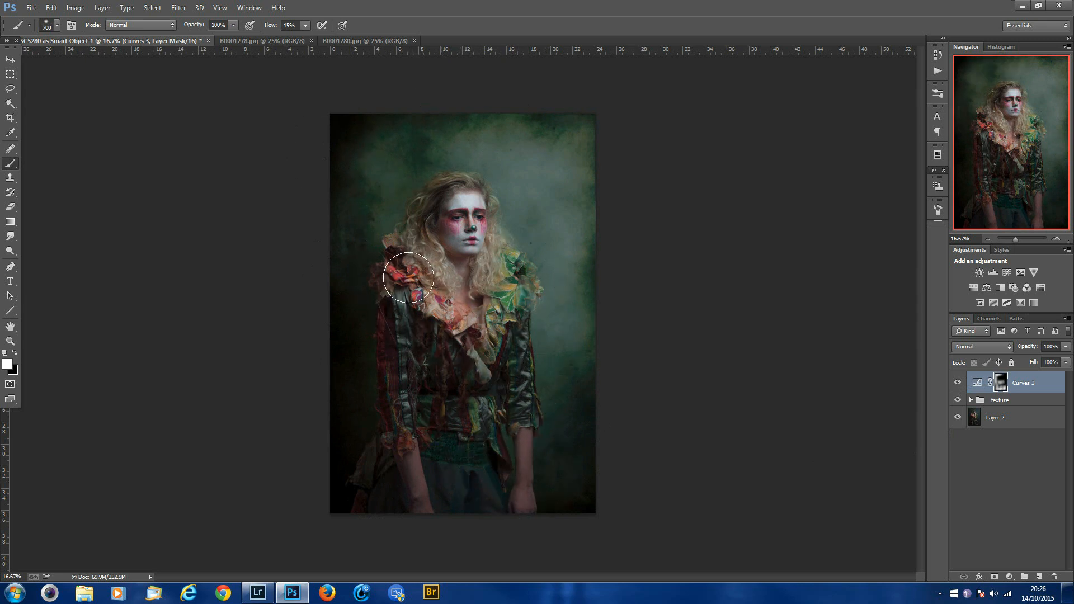
key("bracketleft")
key("bracketleft")
key("bracketleft")
key("bracketleft")
key("bracketright")
mouse_move(363, 464)
left_mouse_down()
mouse_move(371, 502)
mouse_move(510, 505)
left_mouse_up()
key("bracketright")
key("bracketright")
key("bracketright")
key("bracketright")
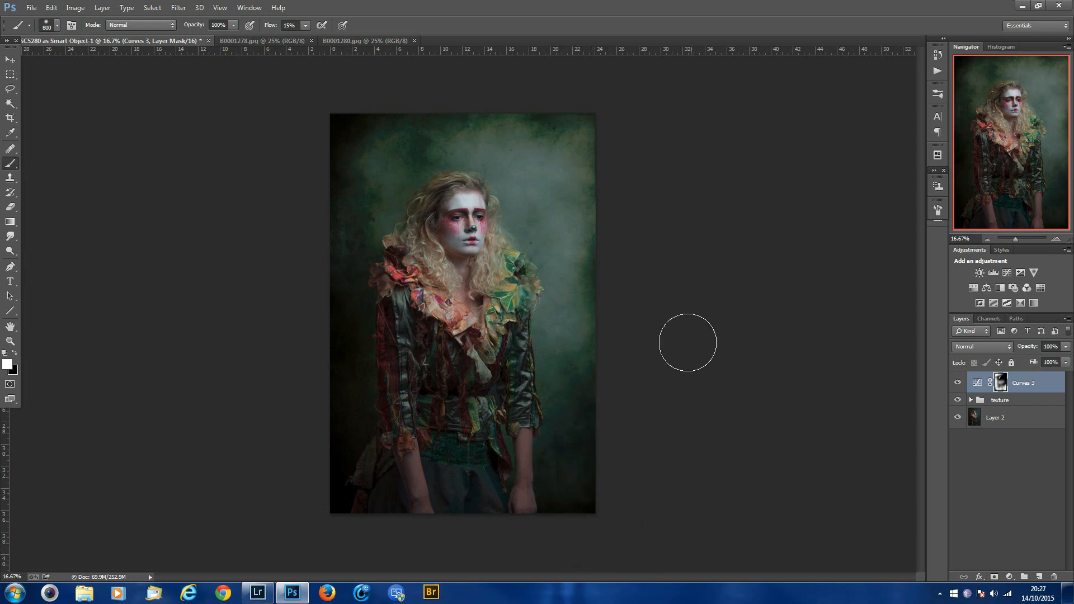
Step: Compare the figure with and without the masked Curves 3 brightening
left_click(957, 384)
left_click(957, 384)
left_click(957, 384)
left_click(957, 384)
left_click(959, 383)
left_click(958, 382)
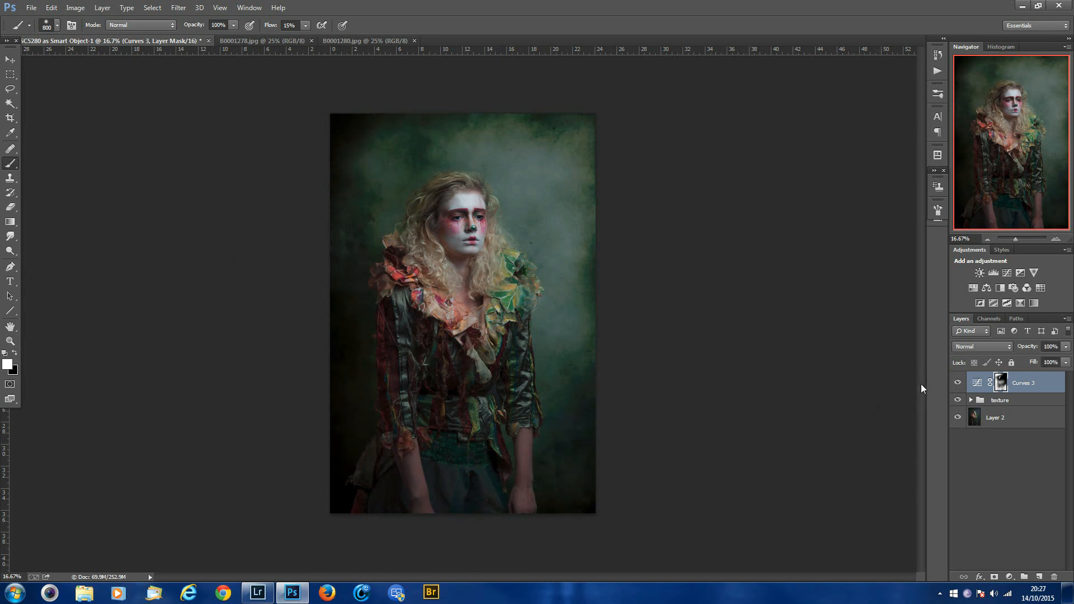
left_click(1034, 303)
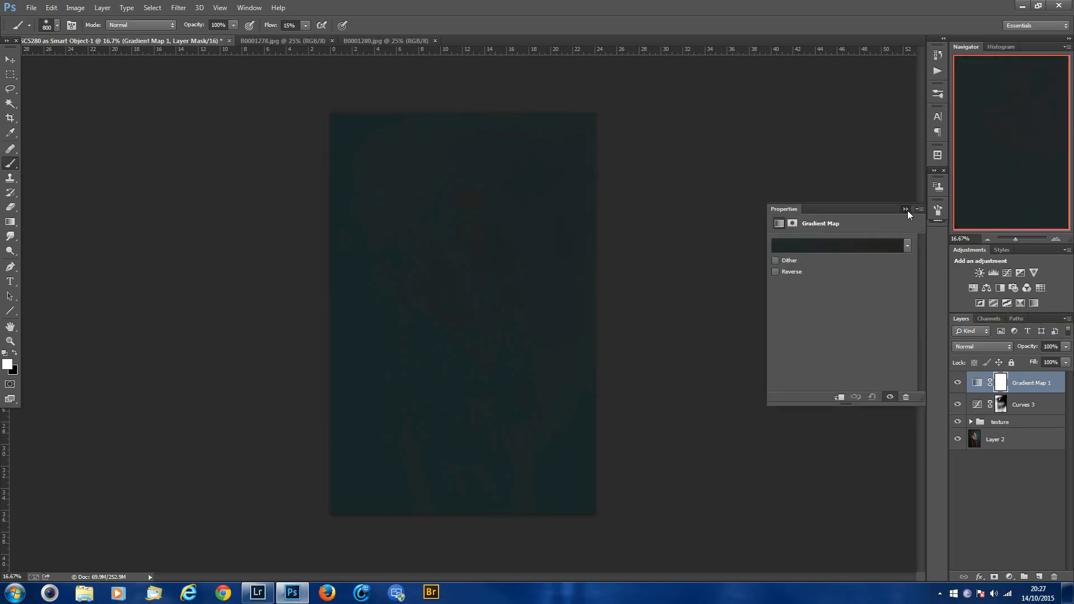
left_click(906, 209)
key("ctrl+z")
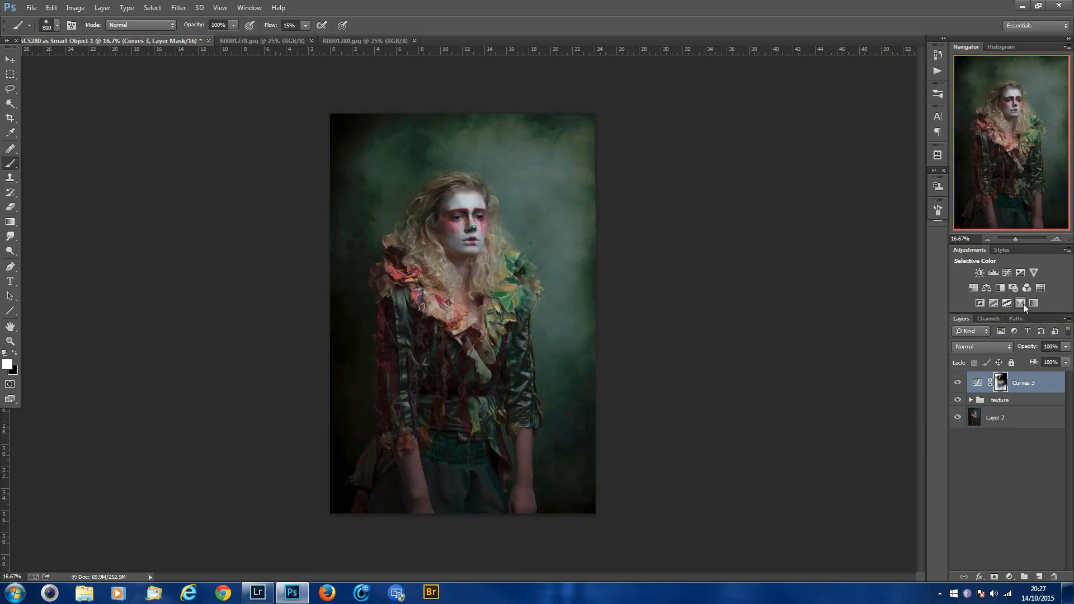
Step: Add a Selective Color adjustment layer and set Yellow in the Blacks to -5%
left_click(1020, 303)
left_click(865, 259)
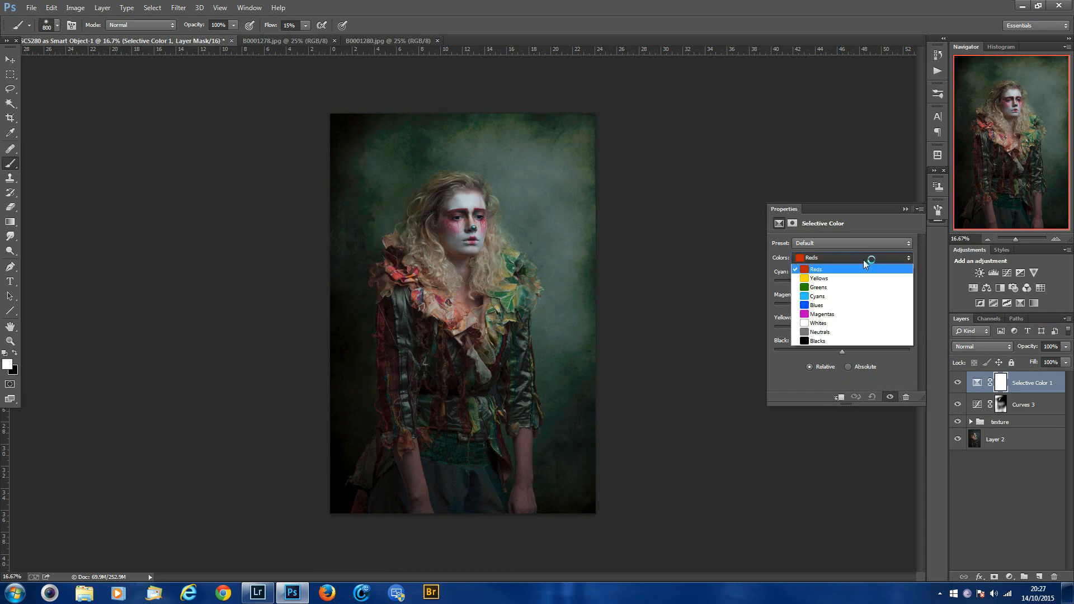
left_click(838, 341)
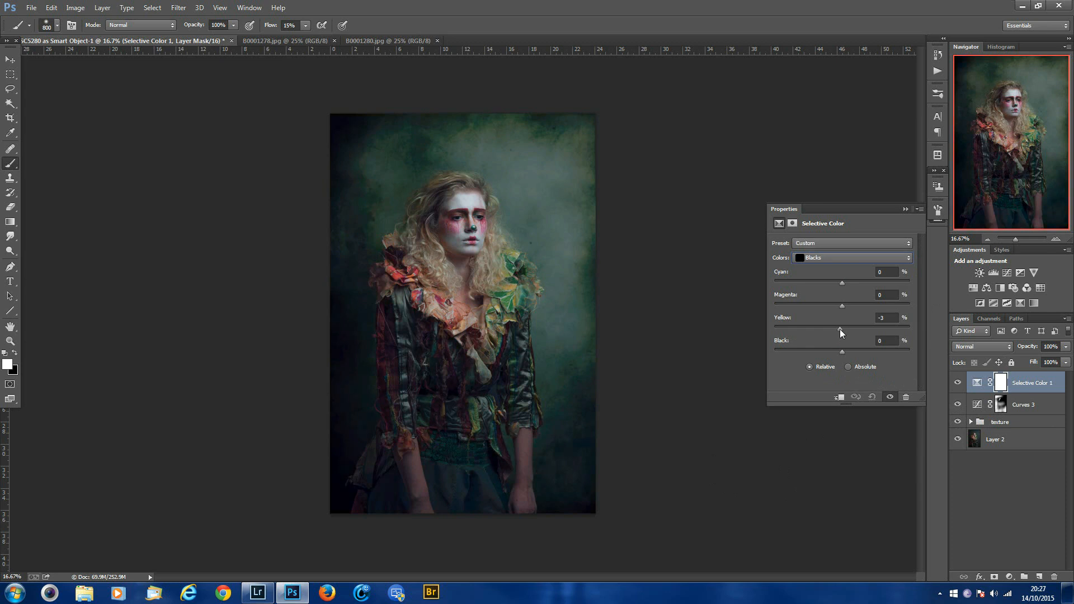
left_click_drag(840, 333, 838, 333)
left_click_drag(840, 333, 842, 334)
left_click(903, 209)
Step: Compare the image with and without the Selective Color 1 adjustment at full and reduced view sizes
left_click(958, 383)
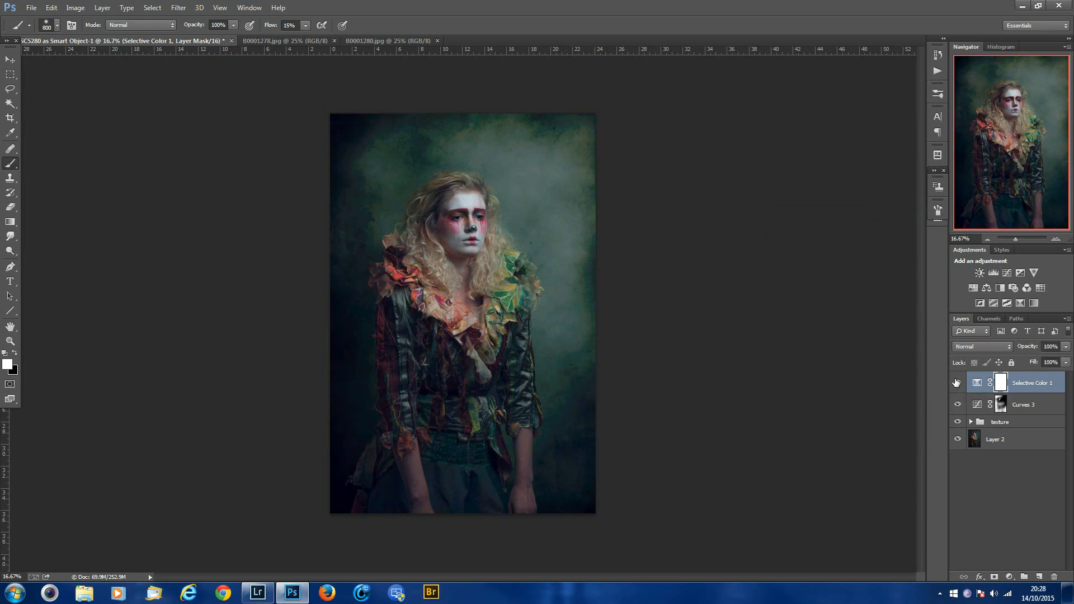
left_click(959, 384)
left_click(959, 384)
left_click(959, 384)
left_click(961, 383)
key("ctrl+minus")
key("ctrl+minus")
key("ctrl+minus")
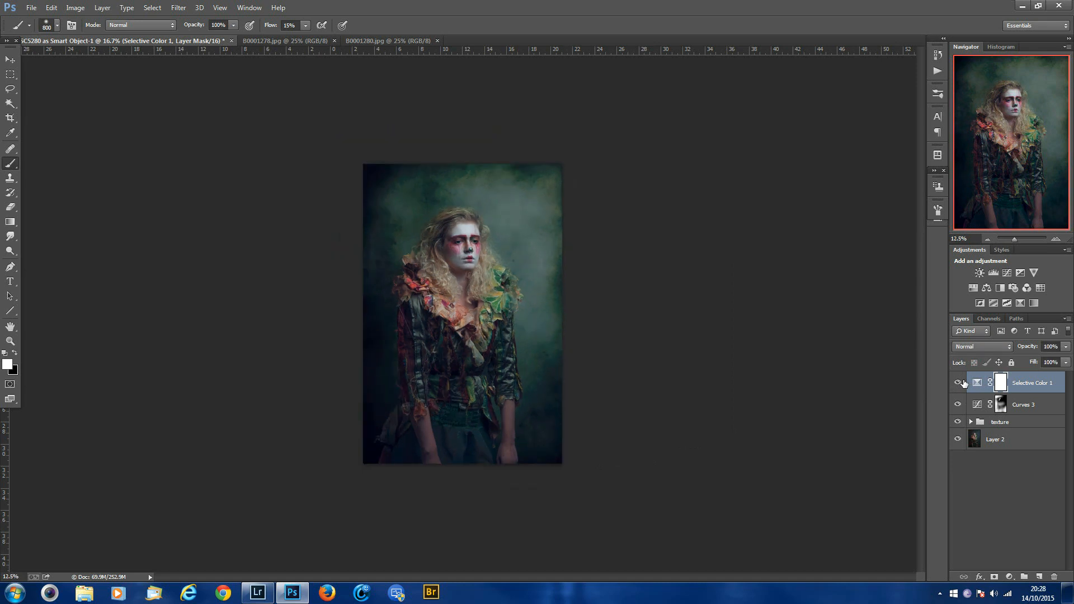
left_click(958, 383)
left_click(957, 383)
left_click(958, 383)
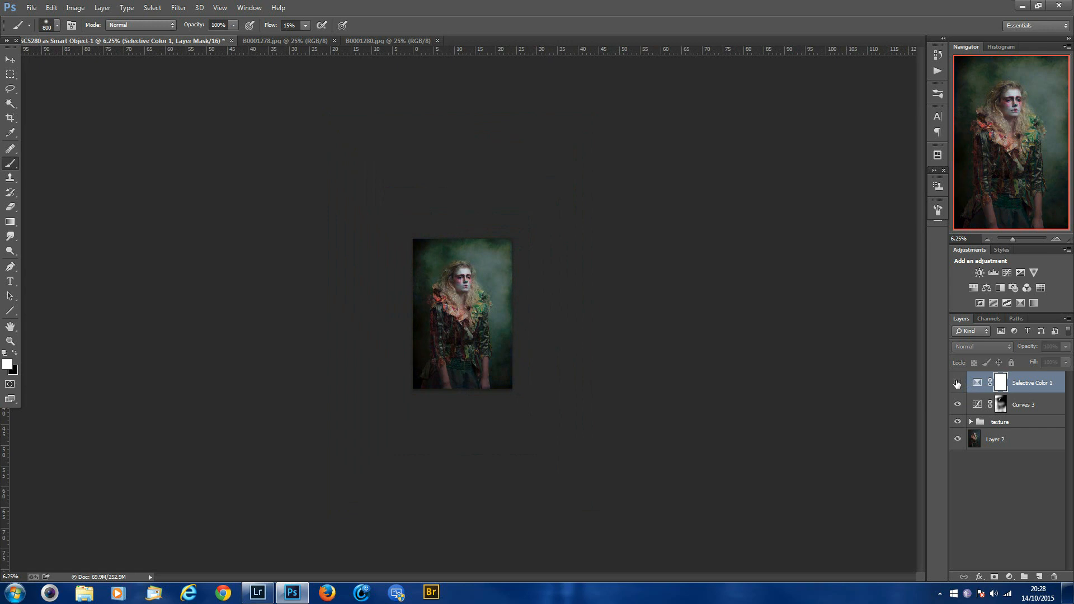
left_click(958, 384)
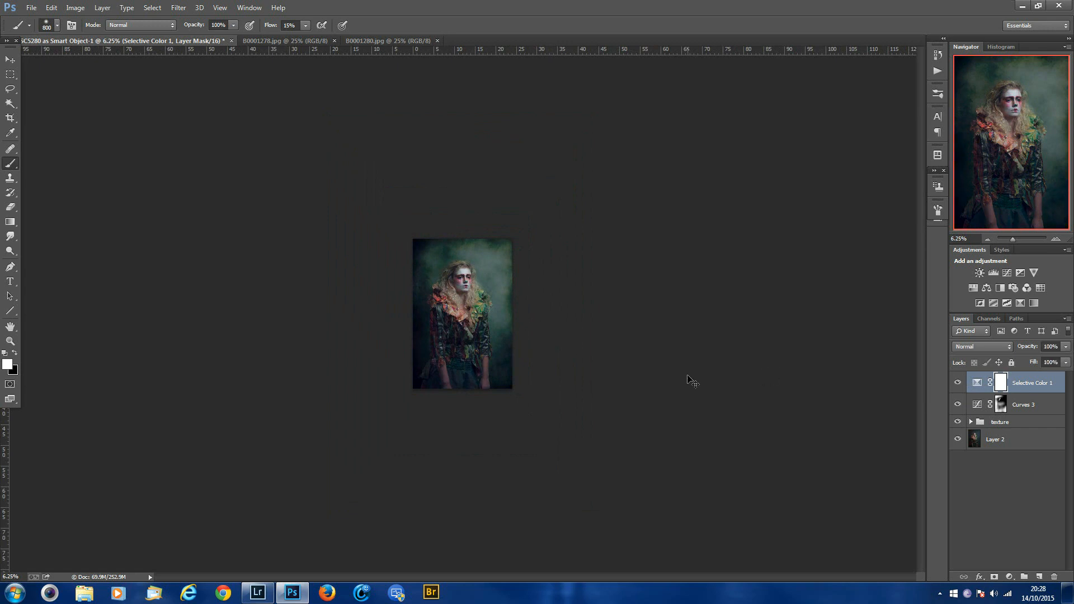
Step: Check the Selective Color 1 settings for the Blacks and compare the image again with the adjustment hidden and shown
key("ctrl+plus")
key("ctrl+plus")
key("ctrl+plus")
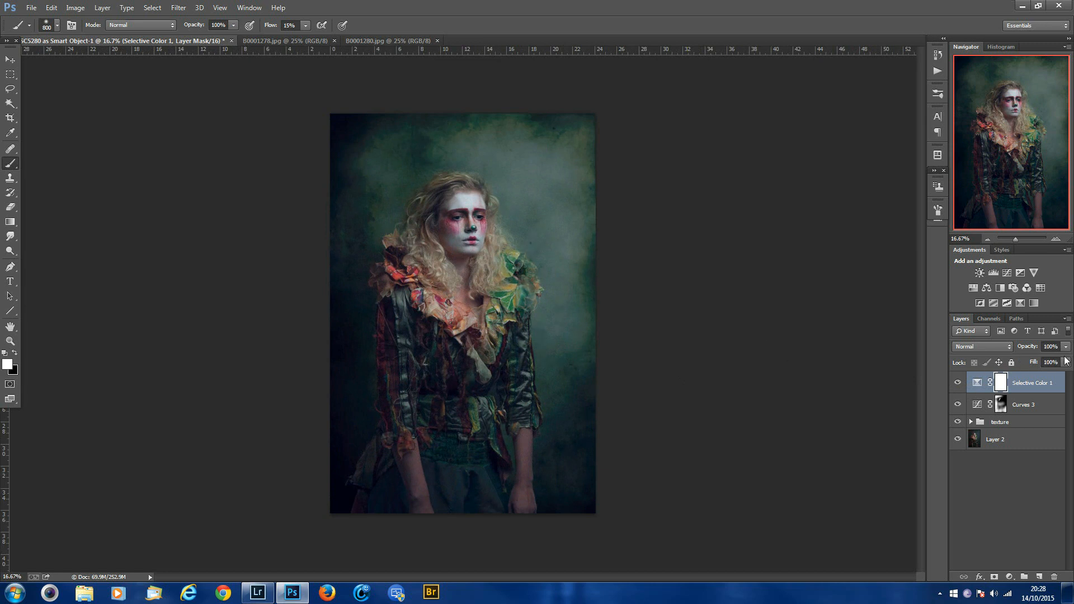
double_click(977, 382)
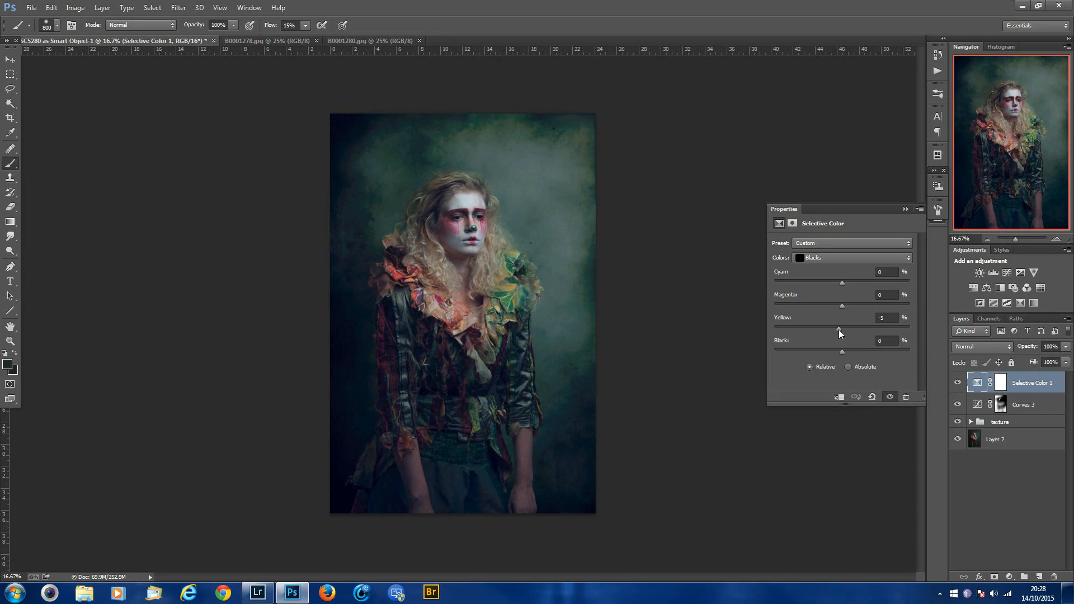
left_click(904, 210)
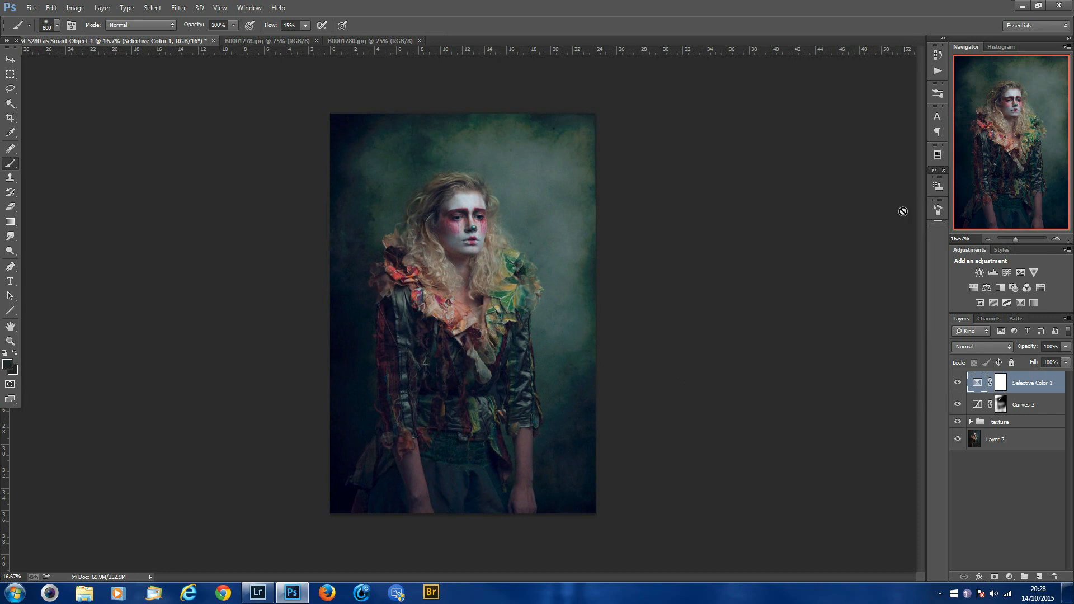
left_click(958, 383)
left_click(957, 383)
Step: Run the Curves Dodge Burn action and move the Dodge and Burn group below the Selective Color 1 layer
left_click(939, 72)
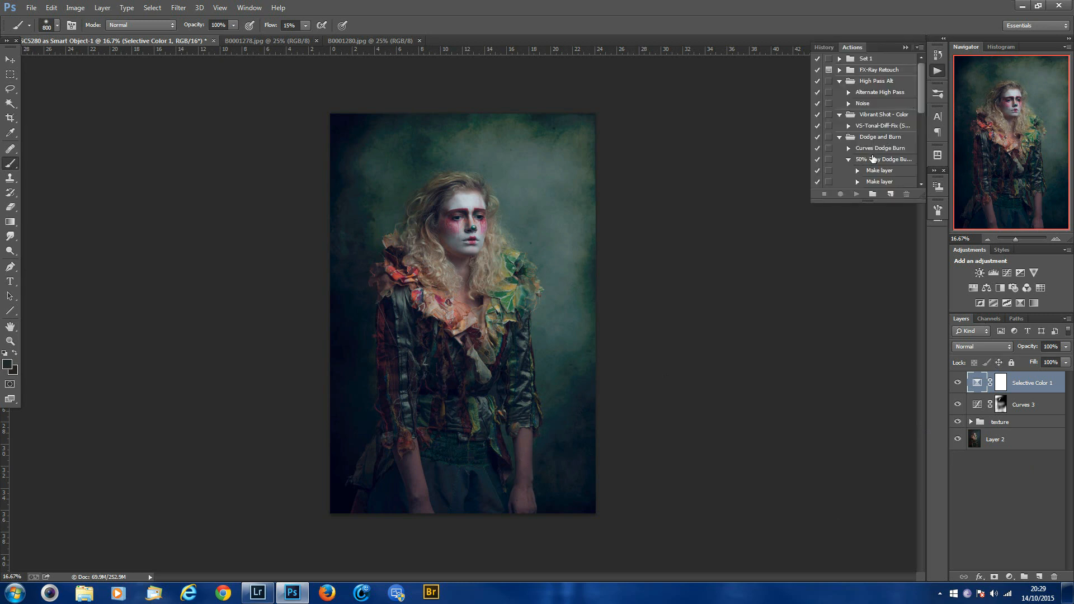
left_click(869, 150)
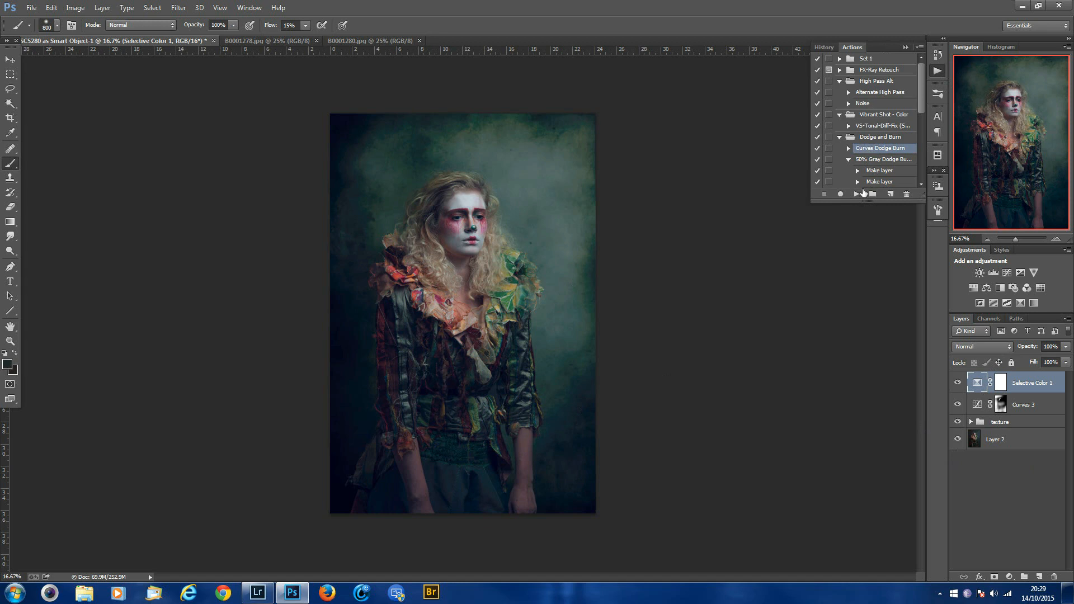
left_click(857, 193)
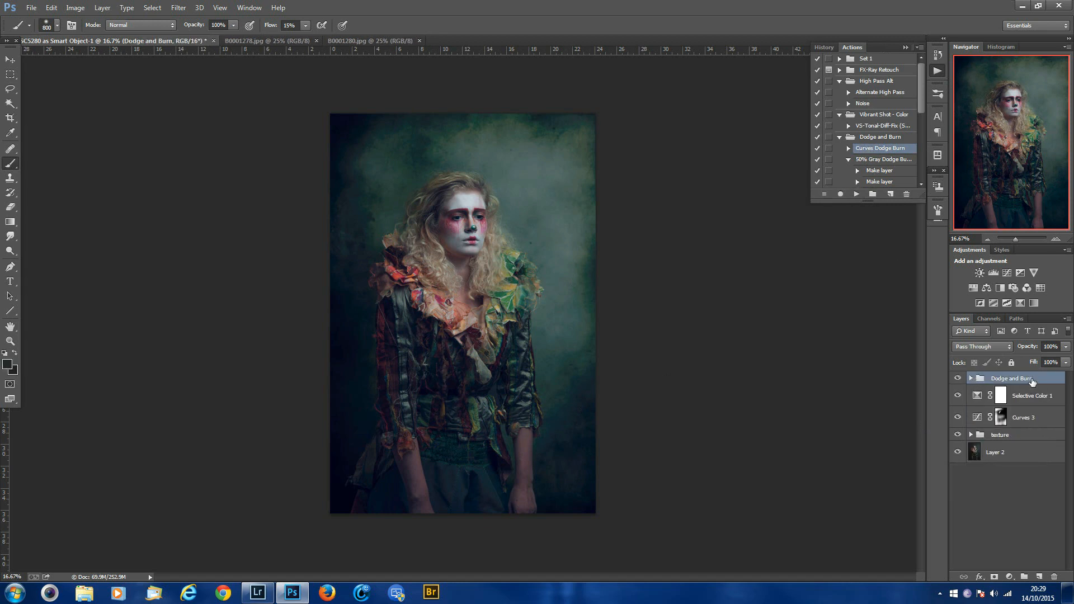
left_click_drag(1034, 380, 1033, 408)
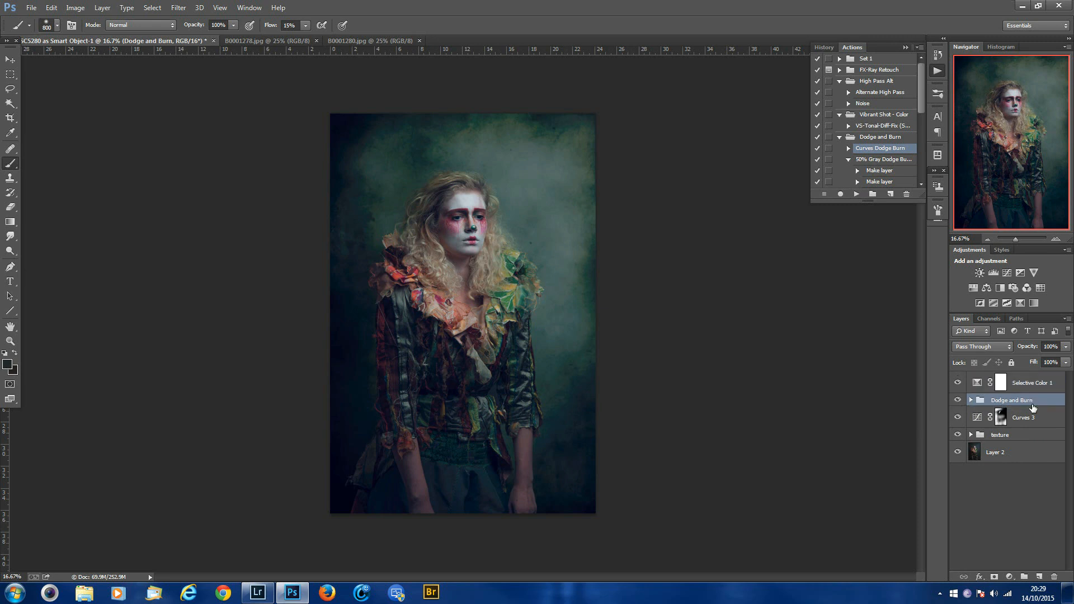
Step: Expand the Dodge and Burn group, target the Dodge mask, and set the brush to white at 11% flow
left_click(971, 400)
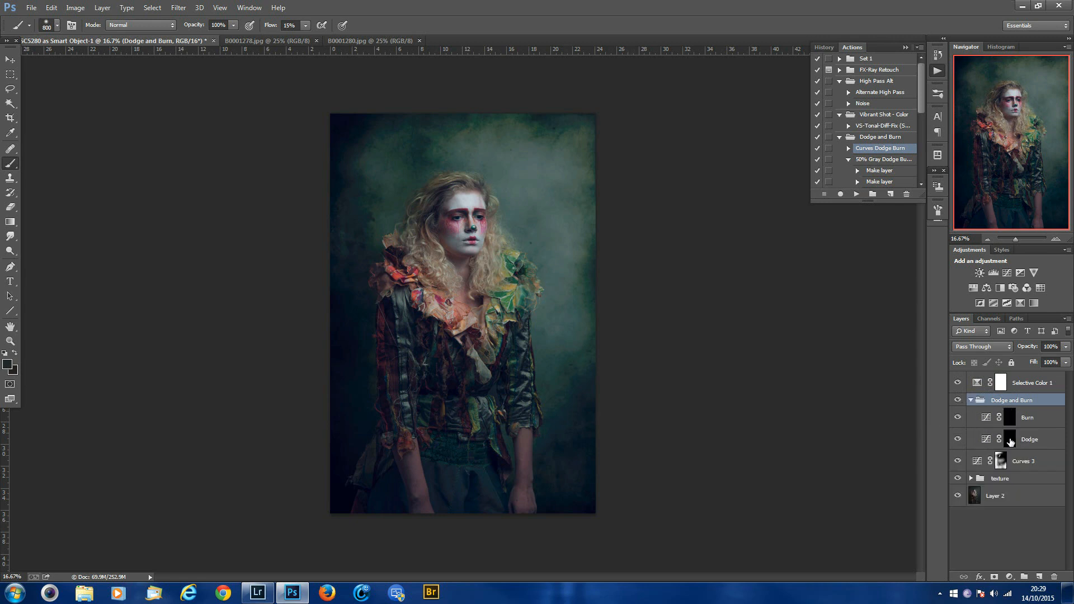
left_click(1011, 442)
key("x")
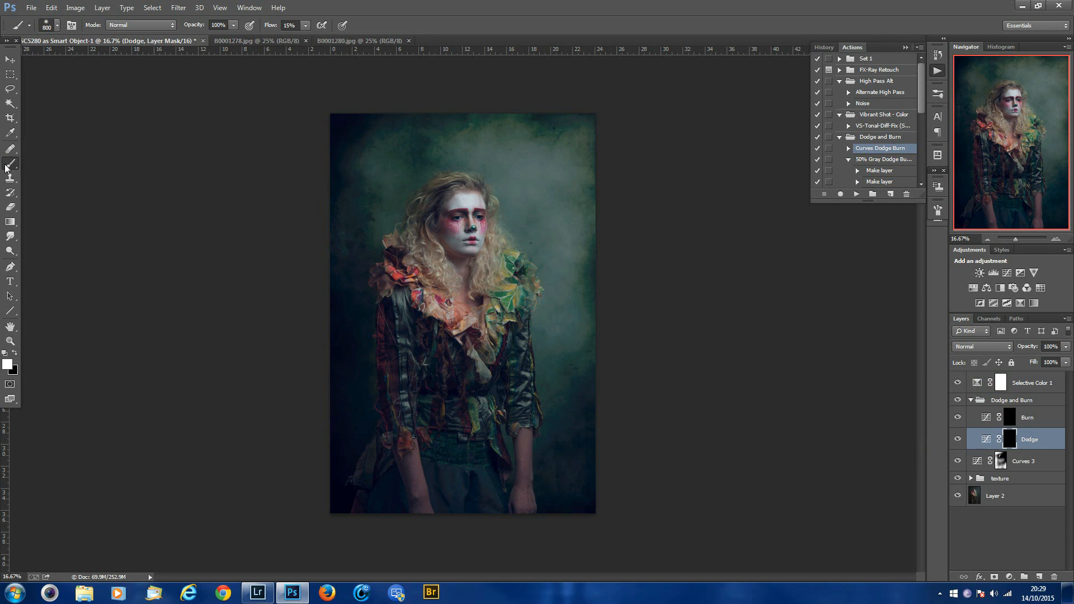
left_click(305, 25)
left_click_drag(305, 41, 304, 41)
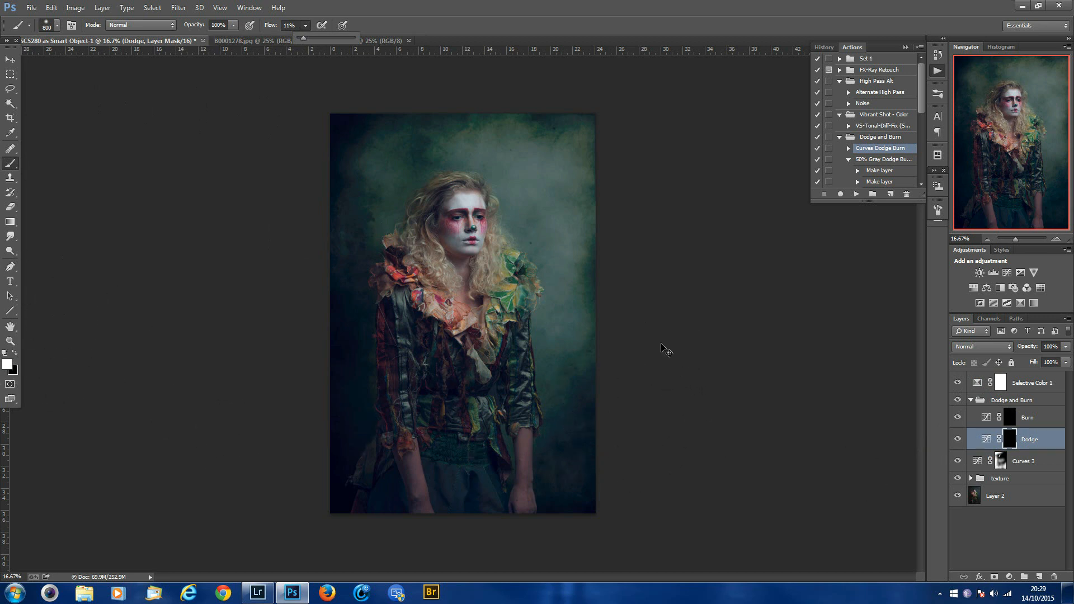
Step: Paint white on the Dodge mask between the eyebrows with the brush reduced to about 45 px
key("ctrl+plus")
key("ctrl+plus")
key("ctrl+plus")
key("ctrl+plus")
key("ctrl+plus")
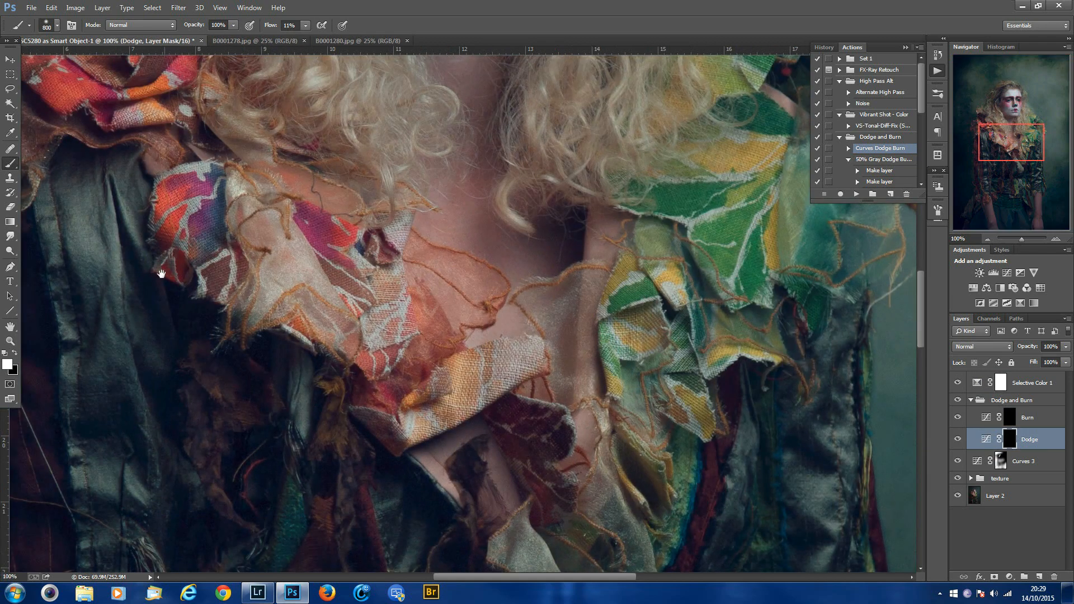
left_click_drag(589, 92, 447, 285)
left_click_drag(547, 247, 680, 292)
left_click_drag(525, 196, 581, 346)
left_click_drag(513, 174, 524, 246)
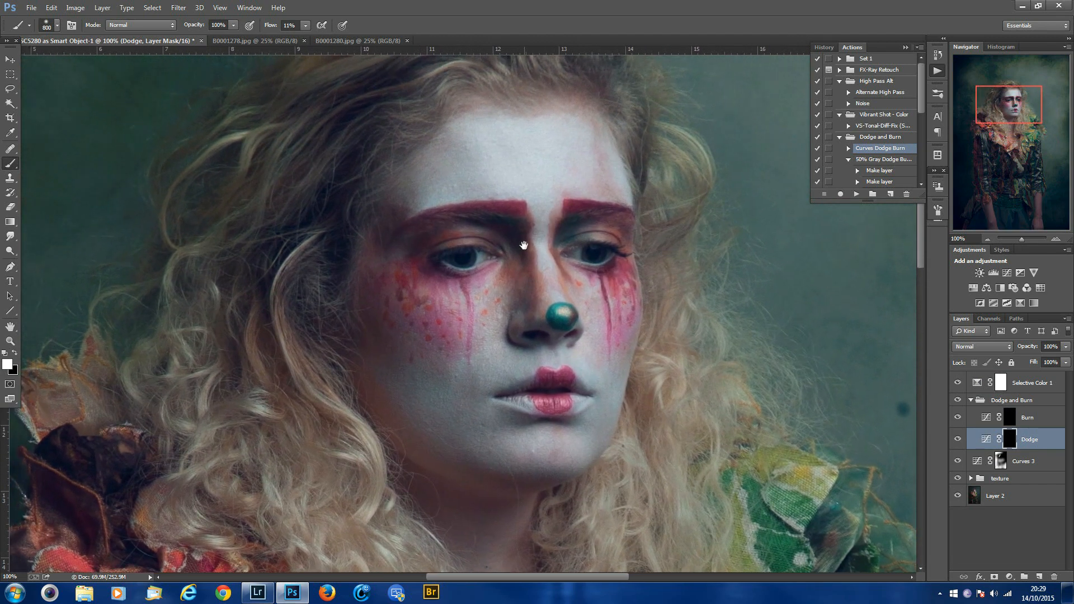
key("bracketleft")
key("bracketleft")
key("bracketleft")
key("bracketleft")
key("bracketleft")
key("bracketleft")
key("bracketleft")
key("bracketleft")
key("bracketleft")
key("bracketleft")
key("bracketleft")
key("bracketleft")
key("bracketleft")
key("bracketleft")
key("bracketleft")
key("bracketleft")
key("bracketleft")
key("bracketleft")
left_click_drag(527, 202, 530, 201)
key("bracketright")
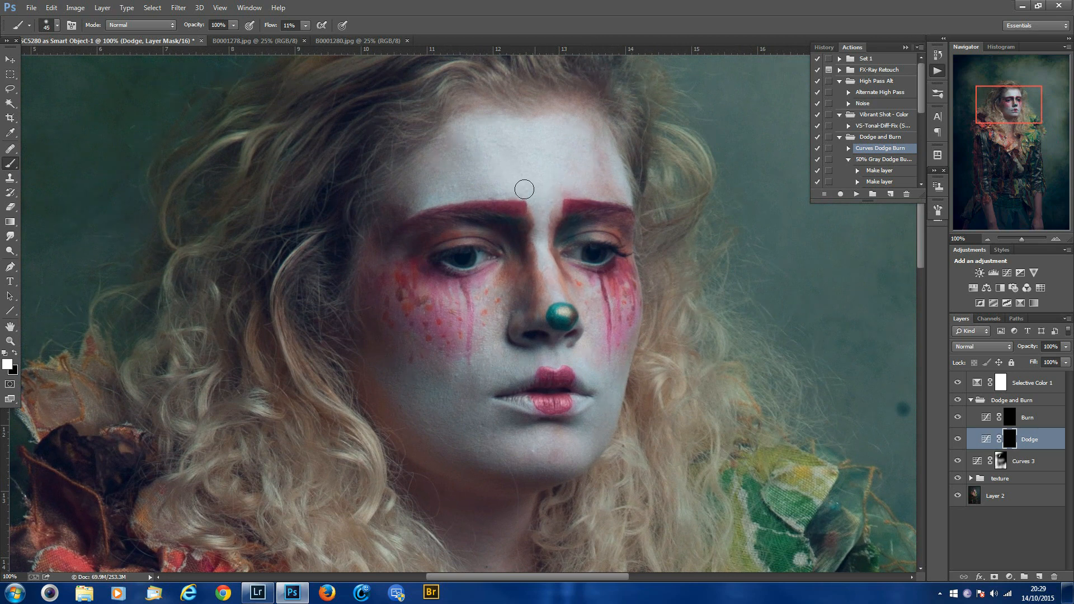
Step: Brighten the forehead and the area between the brows on the Dodge mask with a brush enlarged to 70 px
key("bracketleft")
key("bracketright")
key("bracketright")
key("bracketright")
key("bracketright")
key("bracketright")
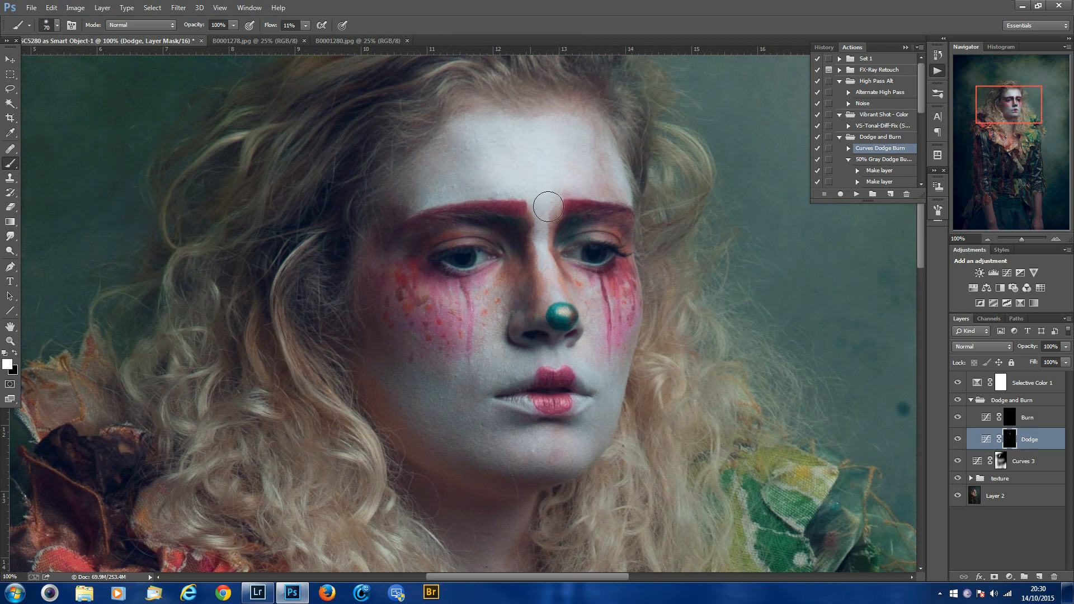
Step: Paint finer highlights on the Dodge mask across the face and lips, varying the brush size down to 8 px
key("bracketleft")
key("bracketleft")
key("bracketleft")
key("bracketleft")
key("bracketleft")
key("bracketleft")
key("bracketright")
key("bracketright")
key("bracketright")
key("bracketleft")
key("bracketright")
key("bracketright")
key("bracketright")
key("bracketright")
key("bracketleft")
key("bracketleft")
key("bracketleft")
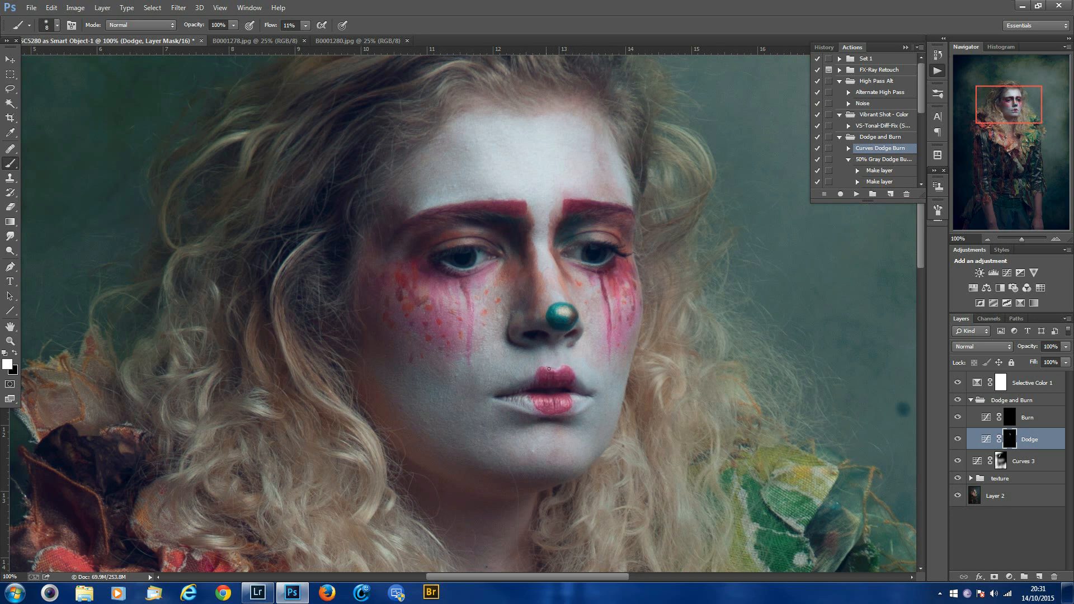
Step: Dodge broader facial highlights with a 50 px brush and compare the face with and without the Dodge and Burn group
key("bracketright")
key("bracketright")
key("bracketright")
key("bracketright")
key("bracketright")
key("bracketright")
left_click(958, 400)
left_click(958, 400)
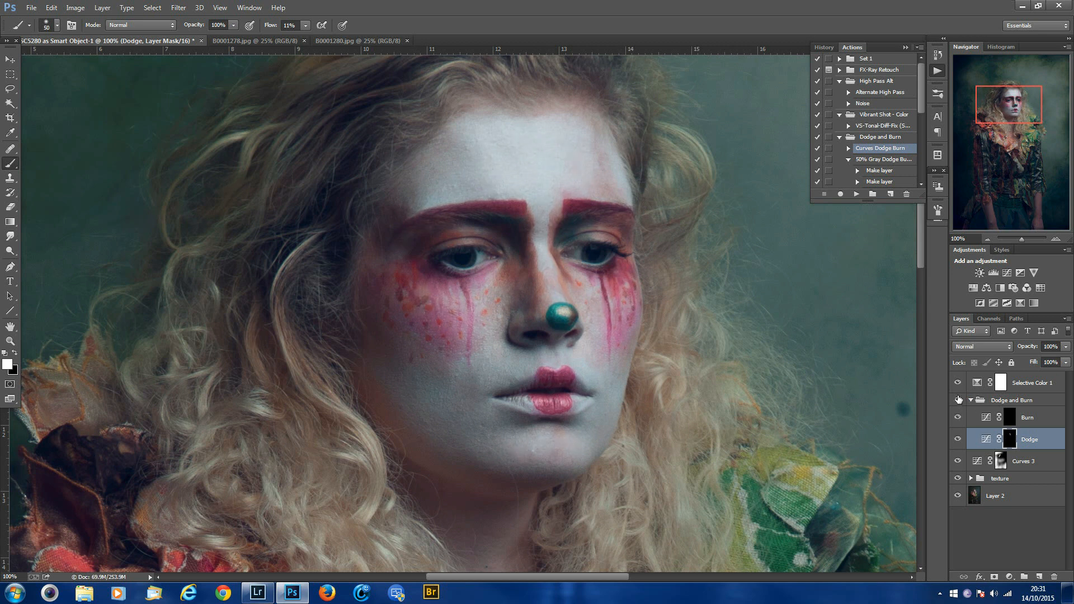
Step: Touch up small facial highlights on the Dodge mask with a 9 px brush
key("bracketleft")
key("bracketleft")
key("bracketleft")
key("bracketleft")
key("bracketleft")
key("bracketleft")
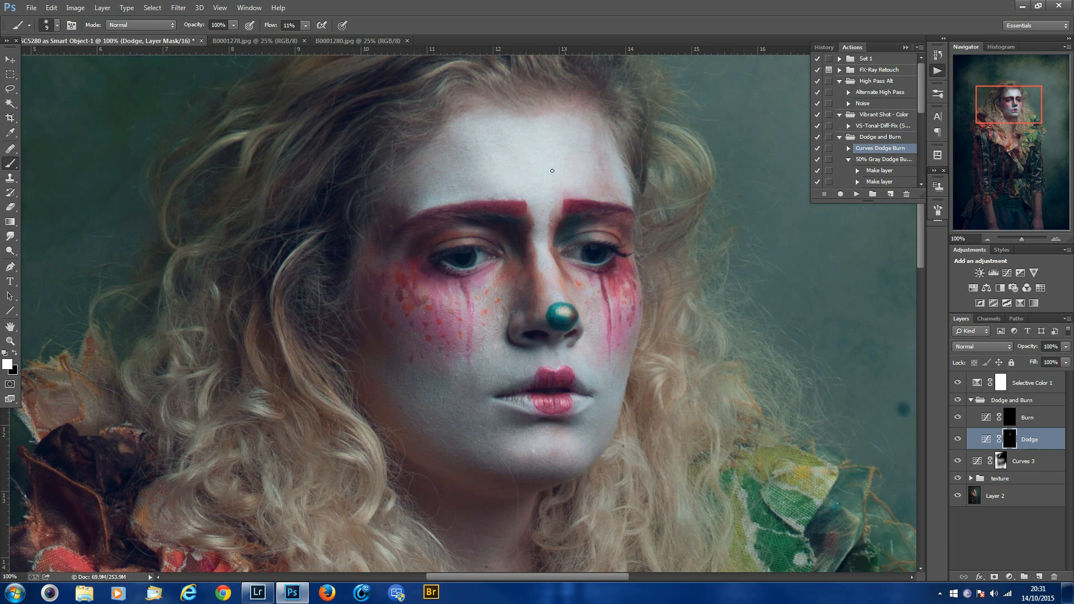
Step: Target the Burn mask and paint white over the inner eye socket and bridge of the nose
key("bracketright")
key("bracketright")
key("bracketright")
key("bracketright")
key("bracketright")
key("bracketright")
key("bracketright")
left_click(1007, 416)
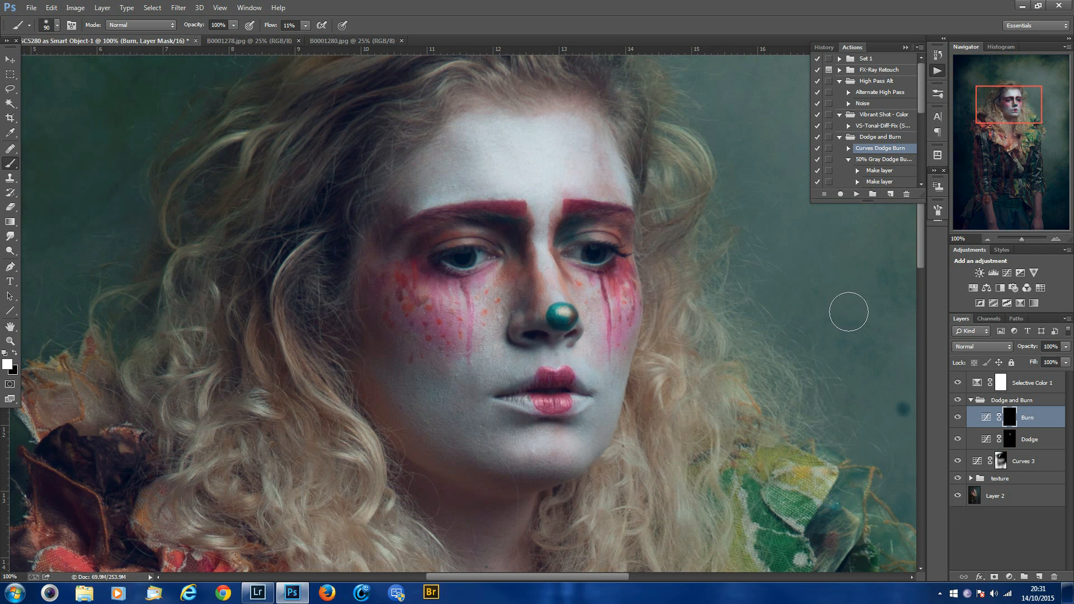
key("bracketleft")
key("bracketleft")
key("bracketleft")
key("bracketleft")
key("bracketleft")
mouse_move(512, 232)
left_mouse_down()
mouse_move(523, 268)
mouse_move(554, 273)
mouse_move(566, 249)
mouse_move(548, 258)
left_mouse_up()
Step: Deepen the shadows around the eyes and nose on the Burn mask with small brushes between 10 and 35 px
key("bracketleft")
key("bracketleft")
key("bracketleft")
key("bracketleft")
key("bracketleft")
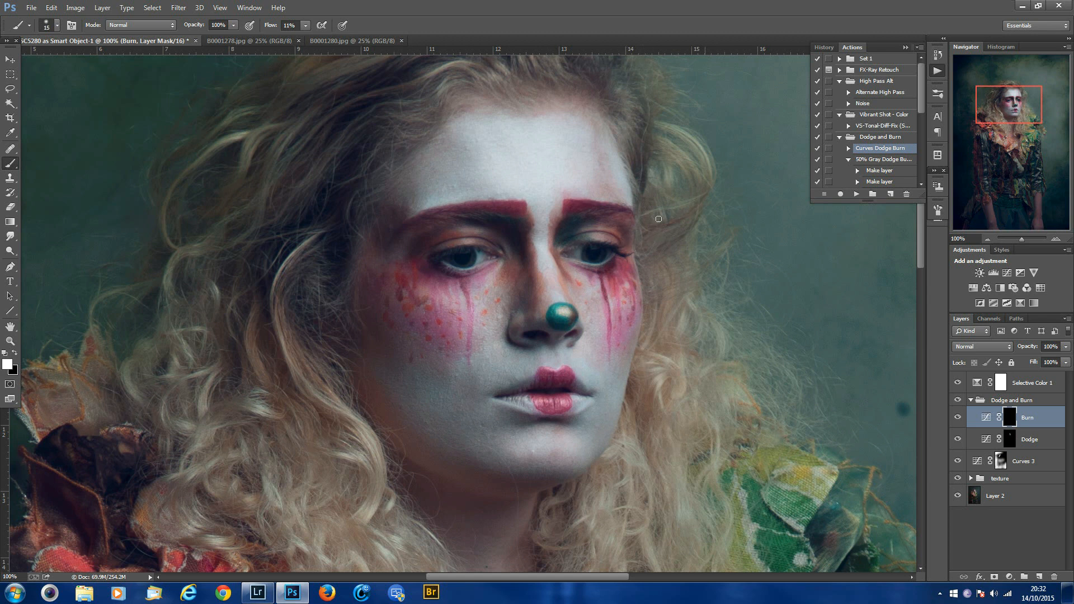
key("bracketright")
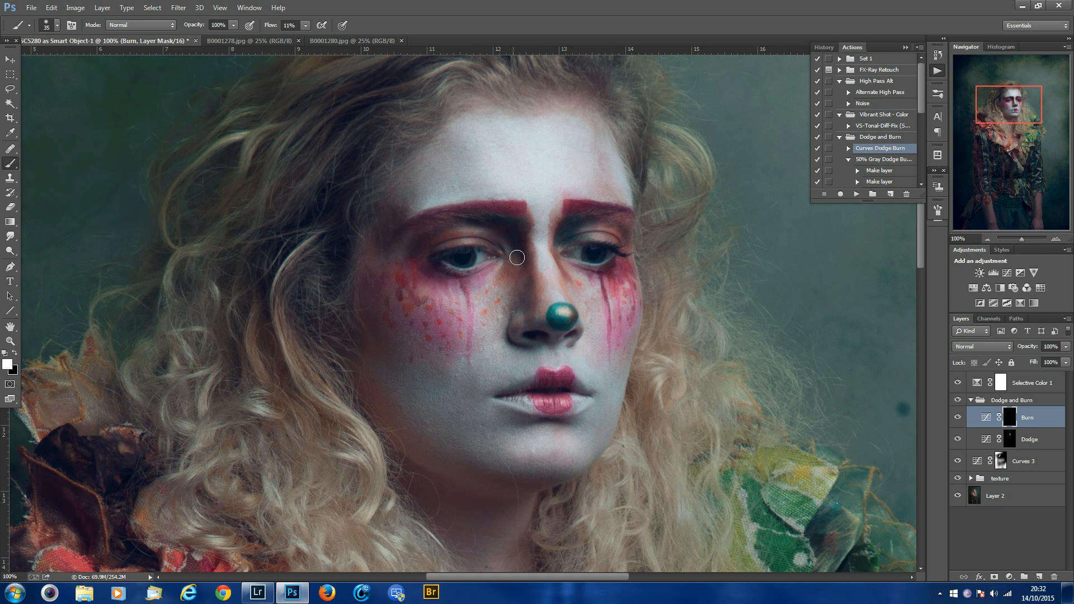
key("bracketleft")
key("bracketleft")
key("bracketright")
key("bracketright")
key("bracketleft")
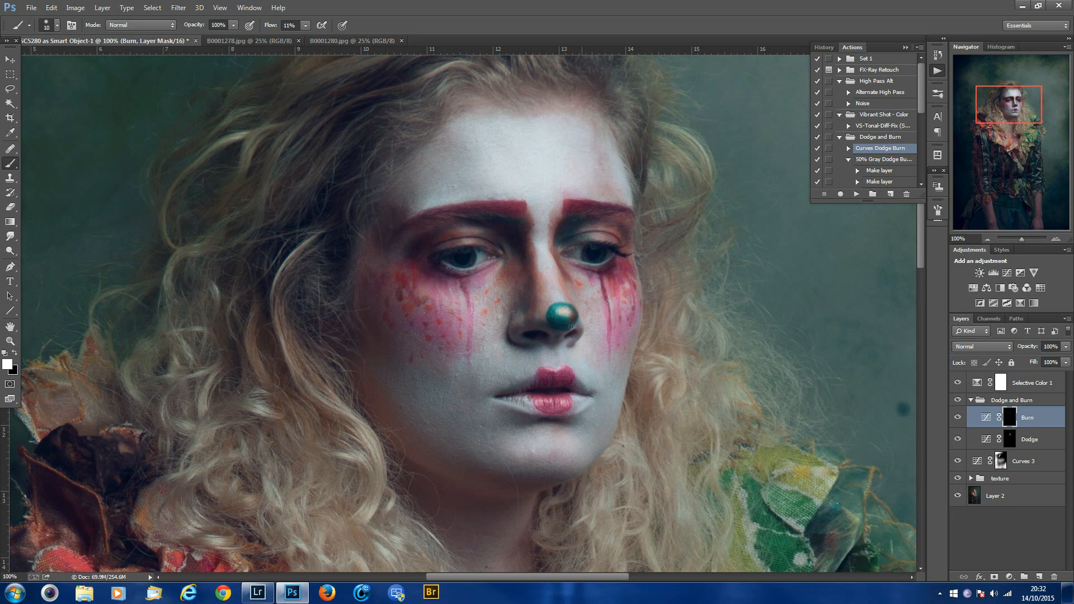
Step: Darken the outer edge of the forehead on the Burn mask with an 80 px brush
key("bracketright")
key("bracketright")
key("bracketright")
key("bracketright")
key("bracketright")
key("bracketright")
key("bracketright")
key("bracketright")
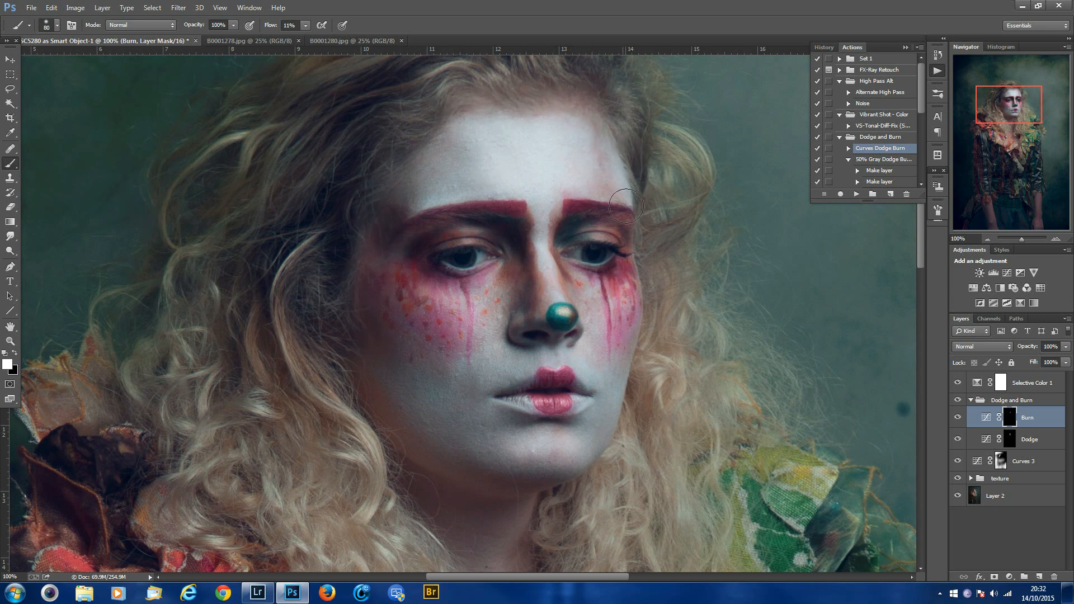
Step: Burn the jawline and shadowed cheek on the Burn mask with brushes enlarged to 90 and 125 px
key("bracketleft")
key("bracketleft")
key("bracketleft")
key("bracketleft")
key("bracketright")
key("bracketright")
key("bracketright")
key("bracketright")
key("bracketright")
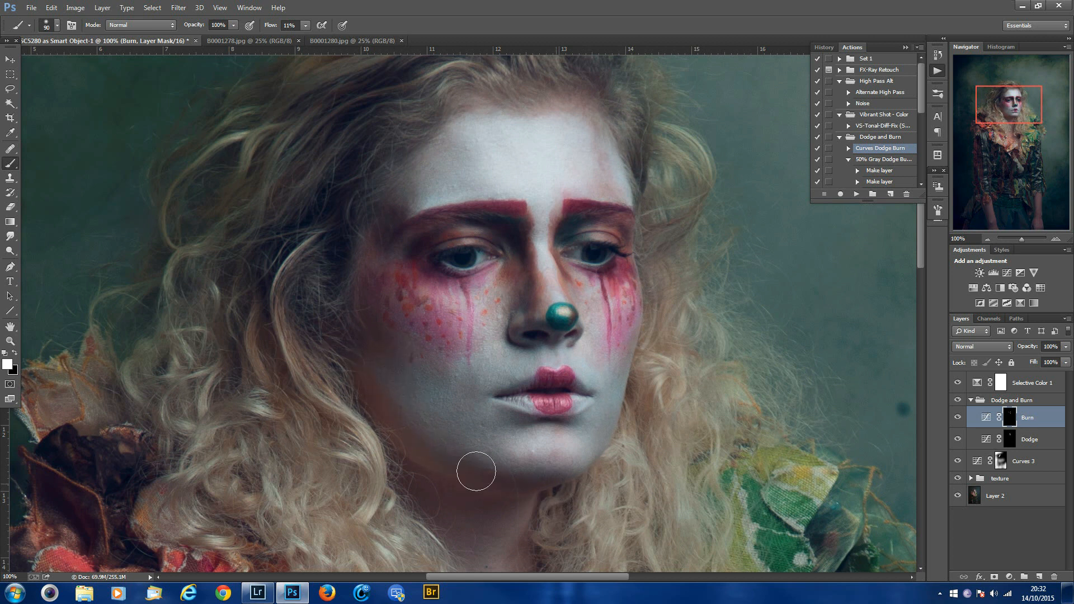
key("bracketright")
key("bracketright")
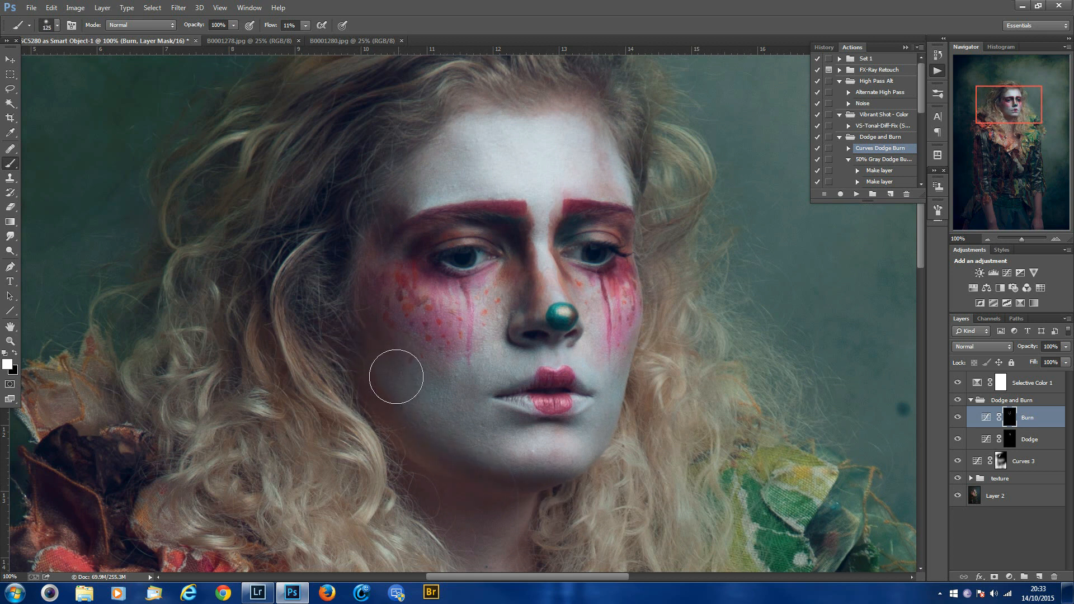
mouse_move(380, 279)
left_mouse_down()
mouse_move(372, 312)
mouse_move(365, 280)
left_mouse_up()
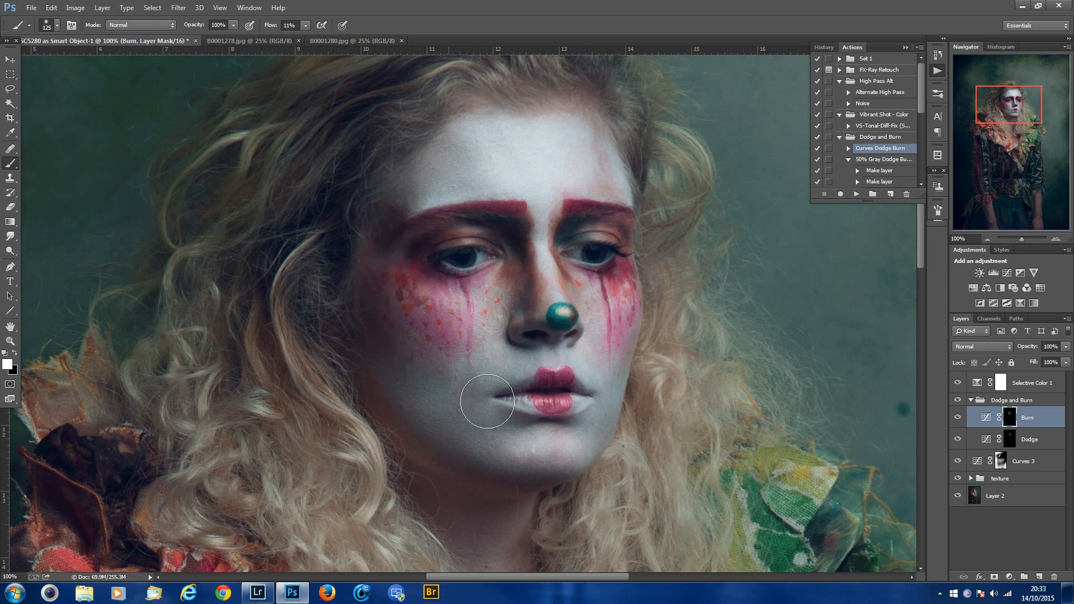
Step: Target the Dodge mask and brighten the pink-painted cheek with a brush of about 125 px
left_click(1011, 440)
key("bracketright")
key("bracketright")
key("bracketleft")
key("bracketleft")
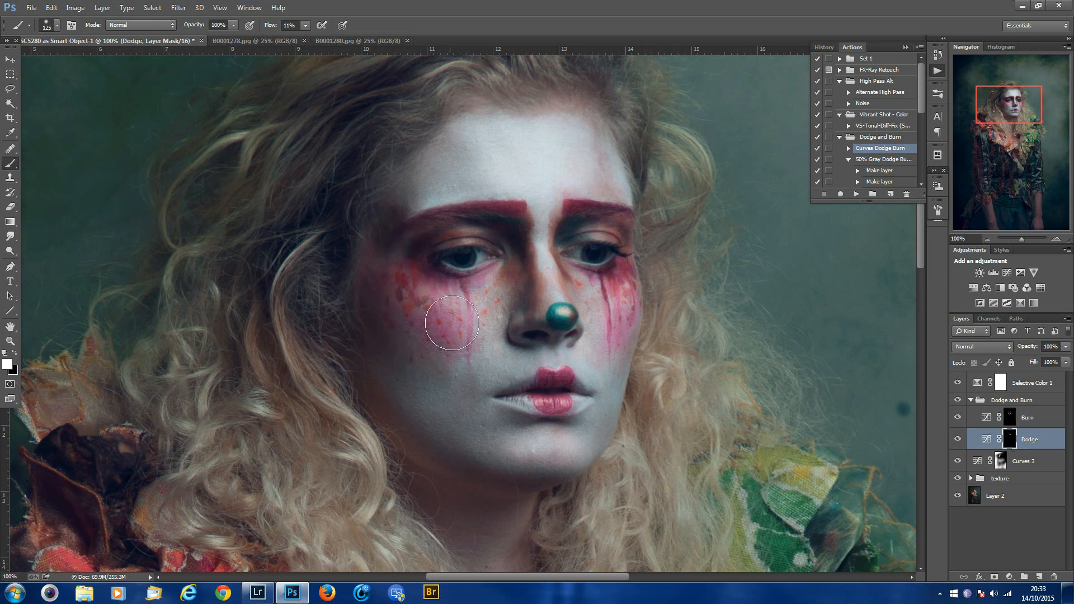
key("bracketleft")
key("bracketleft")
Step: Target the Burn mask and deepen the shading below the lower lip and on the lower cheek with brushes between 60 and 90 px
left_click(1017, 423)
key("bracketleft")
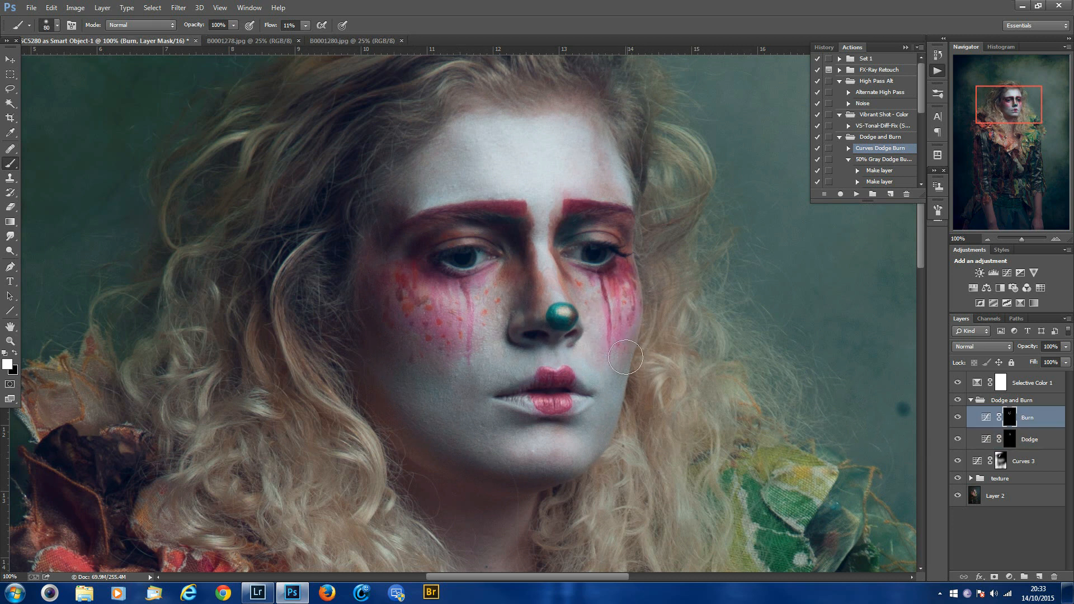
key("bracketleft")
key("bracketleft")
key("bracketleft")
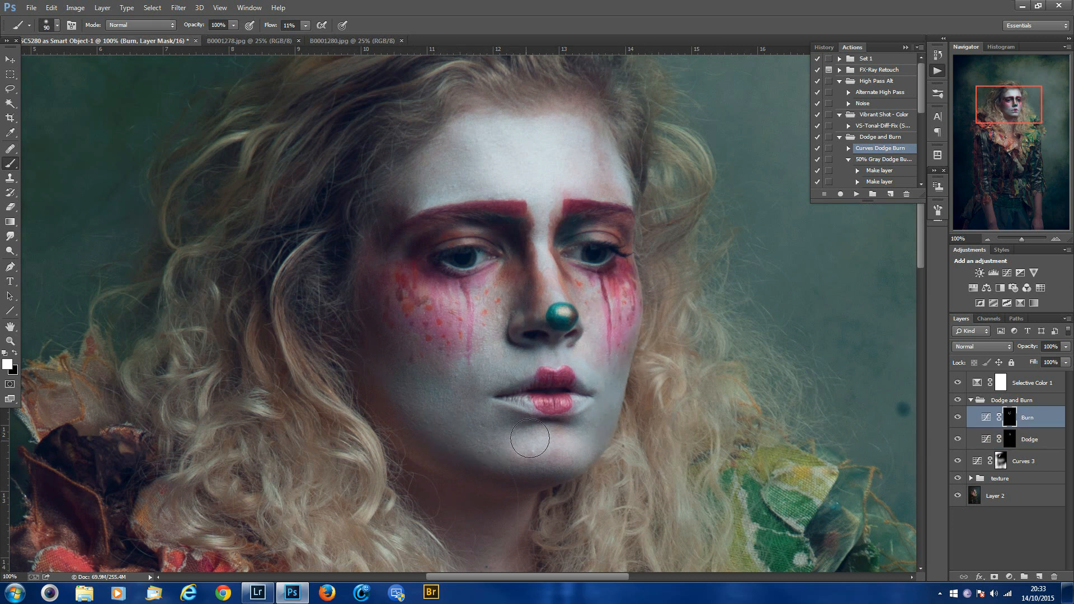
mouse_move(592, 432)
left_mouse_down()
mouse_move(498, 430)
mouse_move(506, 423)
left_mouse_up()
key("bracketright")
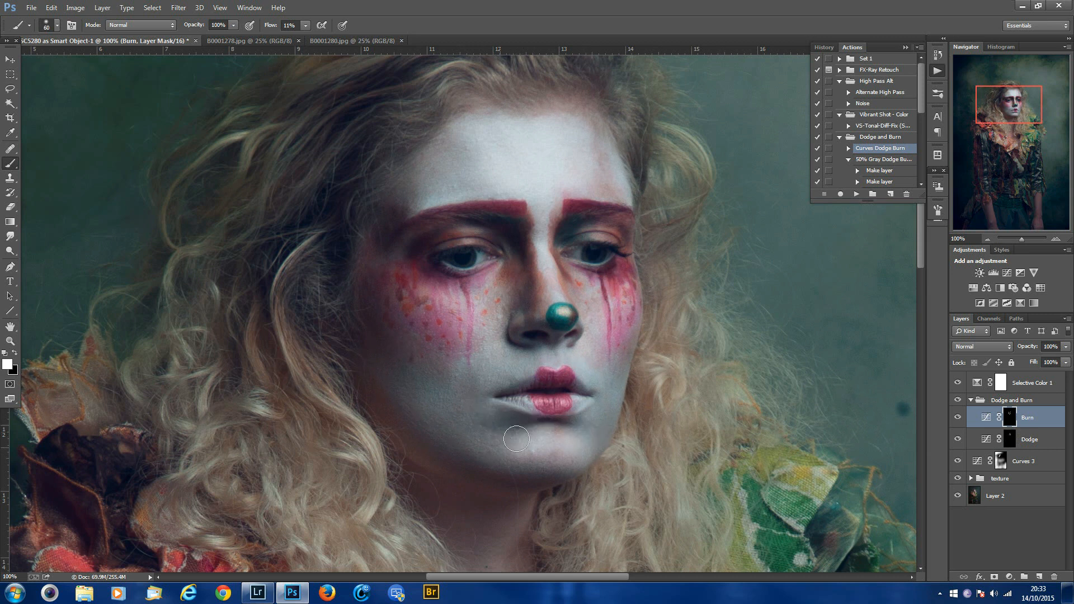
key("bracketright")
key("bracketright")
key("bracketright")
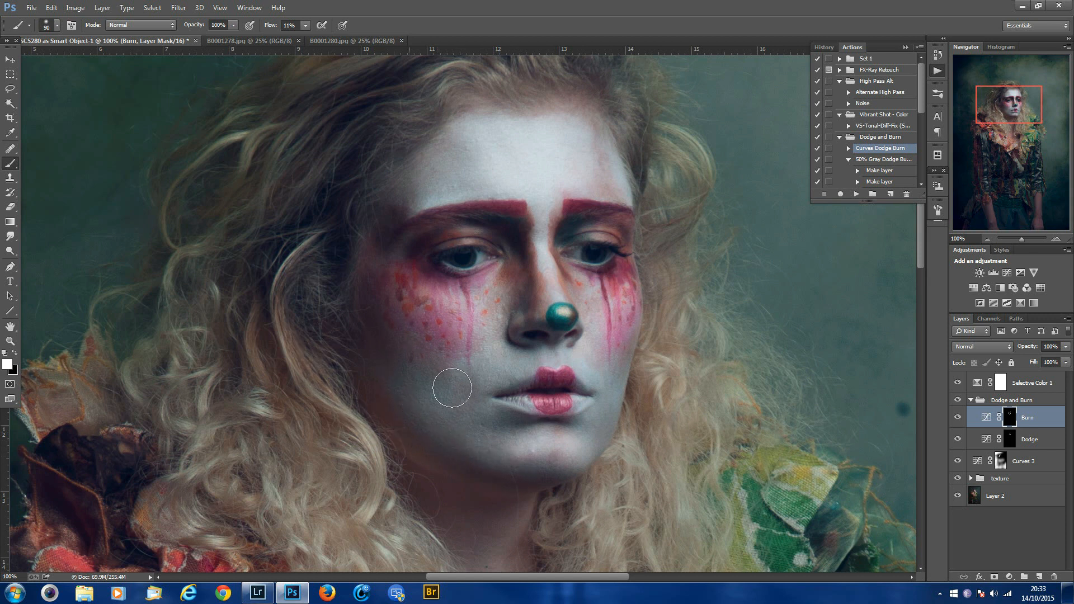
Step: Burn the area between the nose and upper lip on the Burn mask with a 20 px brush
key("bracketleft")
key("bracketleft")
key("bracketleft")
key("bracketleft")
key("bracketleft")
key("bracketleft")
key("bracketleft")
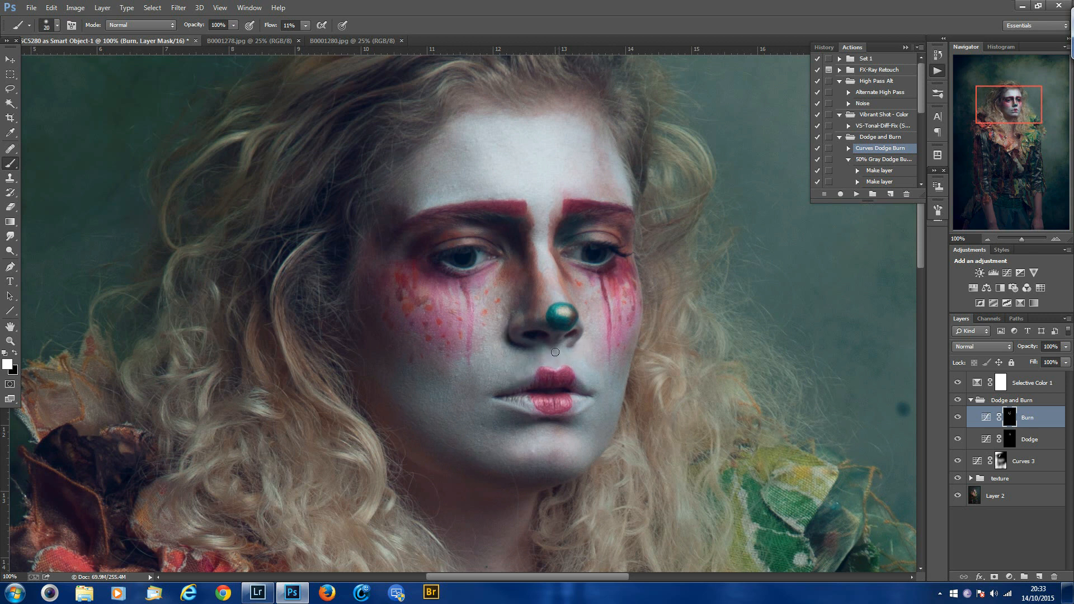
Step: Sculpt the shadows along the mouth line and lips on the Burn mask with fine brushes between 8 and 15 px
key("bracketleft")
key("ctrl+plus")
left_click_drag(314, 300, 103, 147)
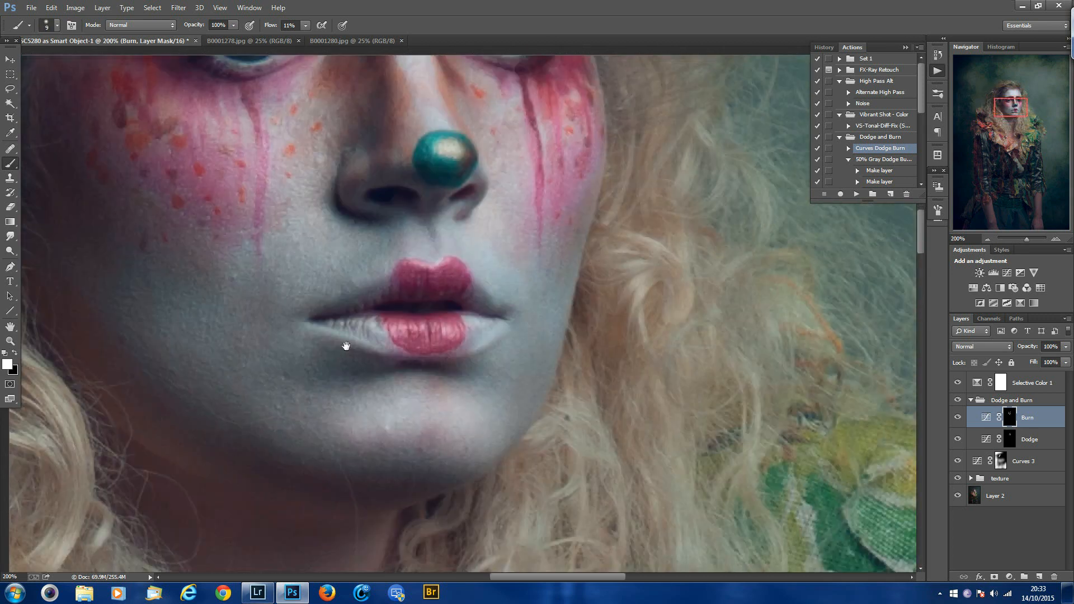
key("bracketright")
key("bracketright")
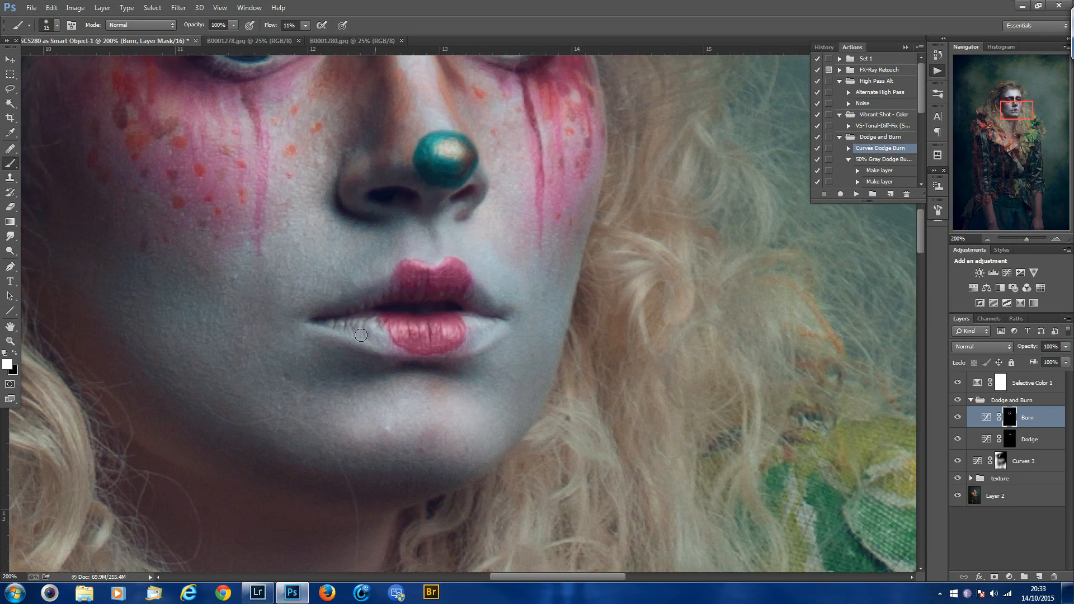
key("bracketright")
key("bracketleft")
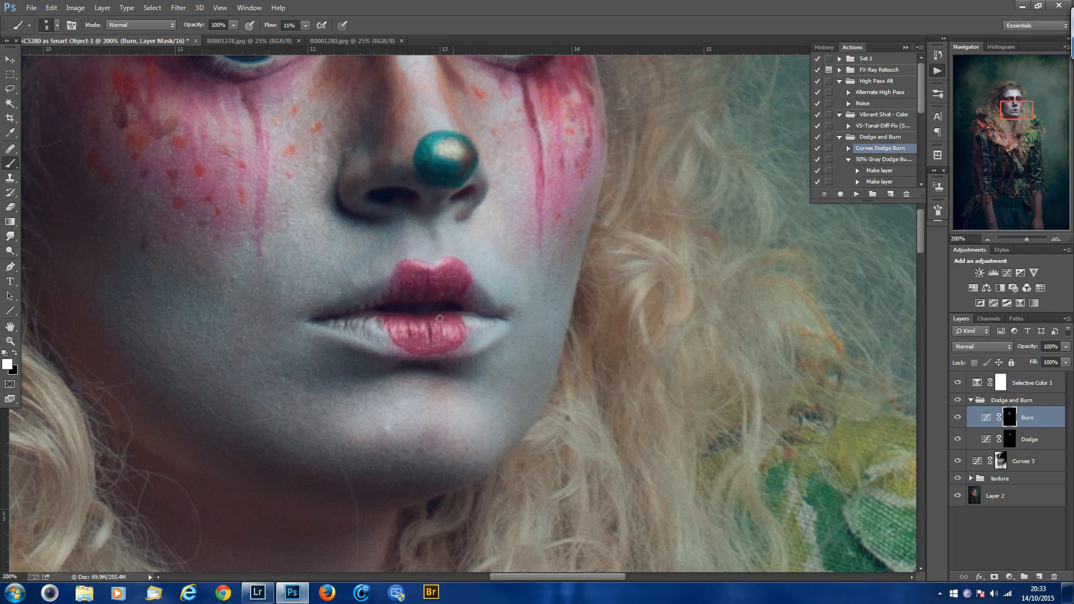
key("]")
key("bracketright")
key("bracketright")
key("bracketleft")
key("bracketleft")
key("bracketright")
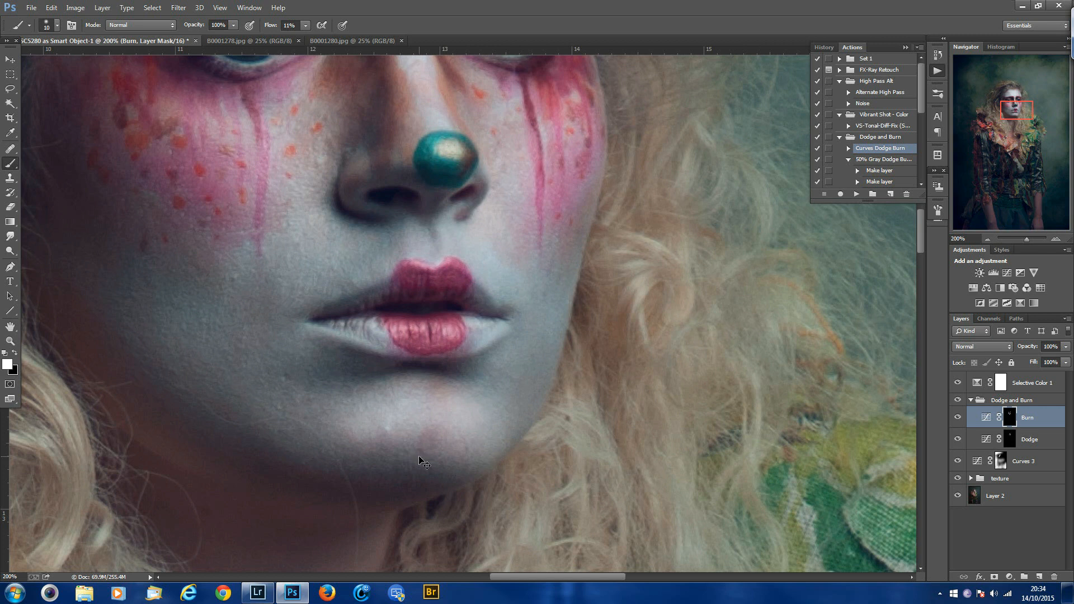
Step: Compare the whole portrait with and without the Dodge and Burn group
key("ctrl+minus")
key("ctrl+minus")
key("ctrl+minus")
key("ctrl+minus")
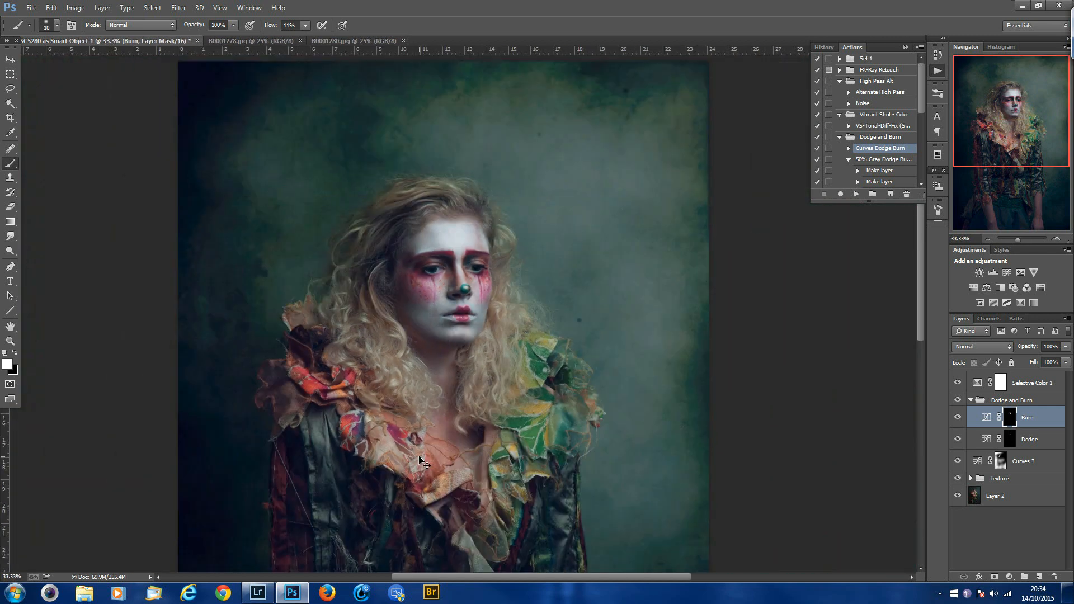
key("ctrl+minus")
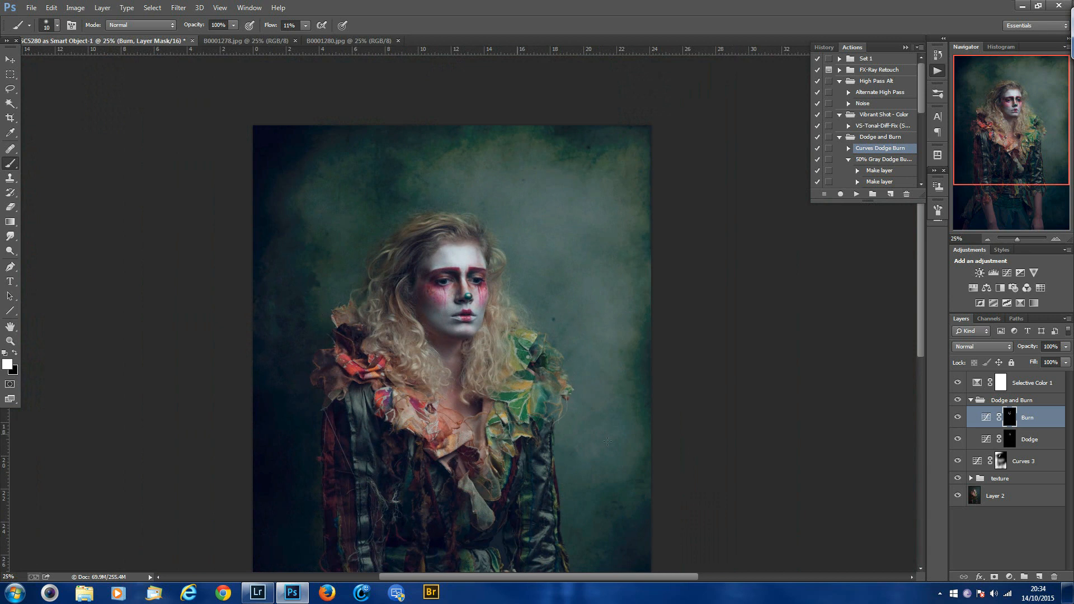
left_click(958, 400)
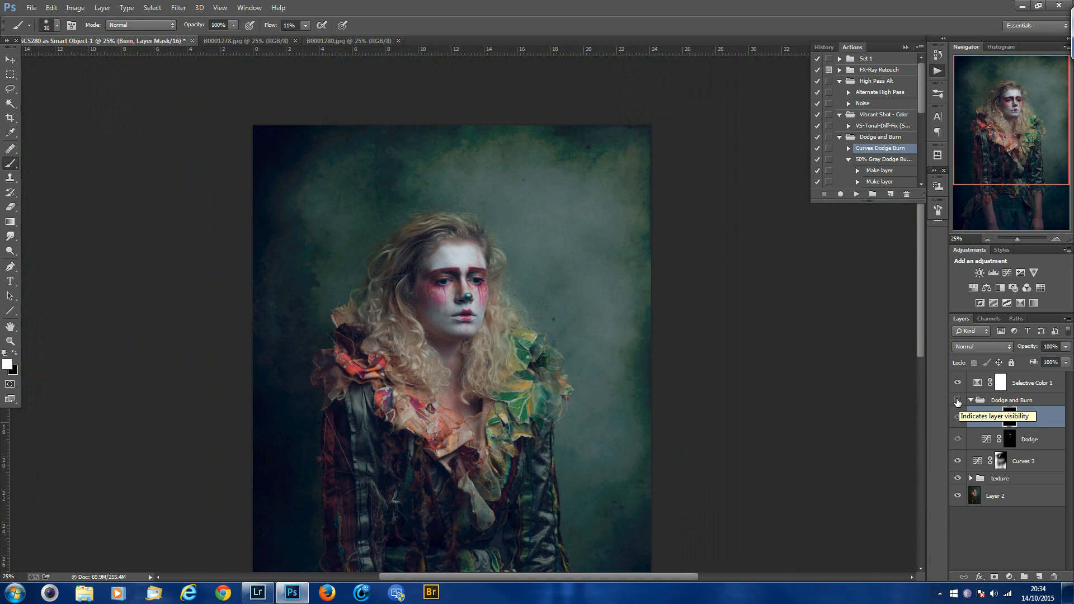
left_click(958, 400)
left_click(958, 400)
left_click(958, 400)
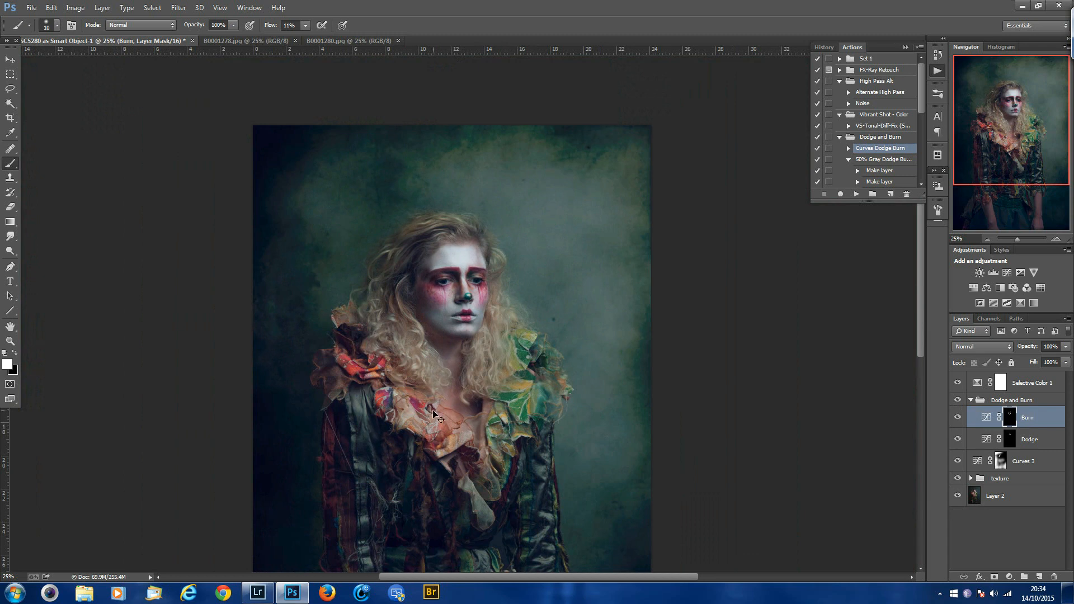
Step: Target the Dodge mask and brighten both eyes with a tiny brush reduced to 3 px
key("ctrl+plus")
key("ctrl+plus")
key("ctrl+plus")
key("ctrl+plus")
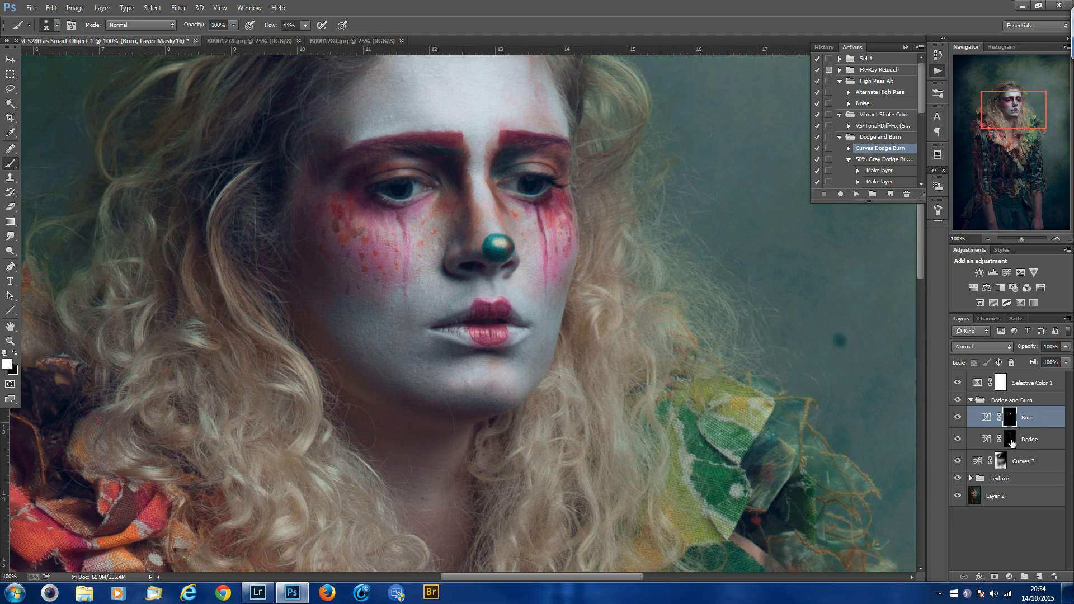
left_click(980, 446)
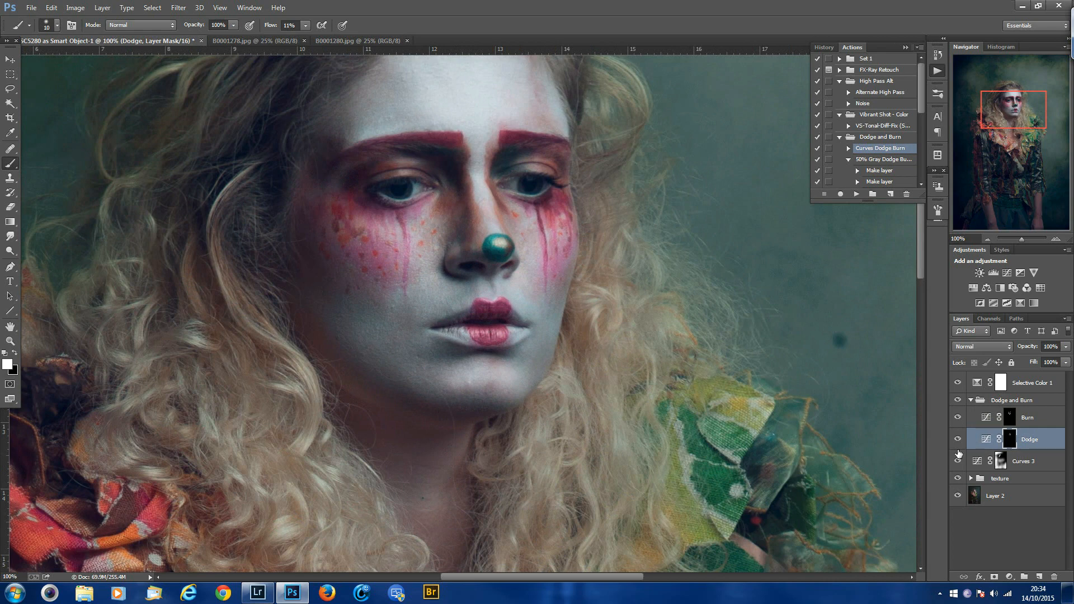
key("ctrl+plus")
key("ctrl+plus")
key("ctrl+plus")
left_click_drag(331, 247, 372, 384)
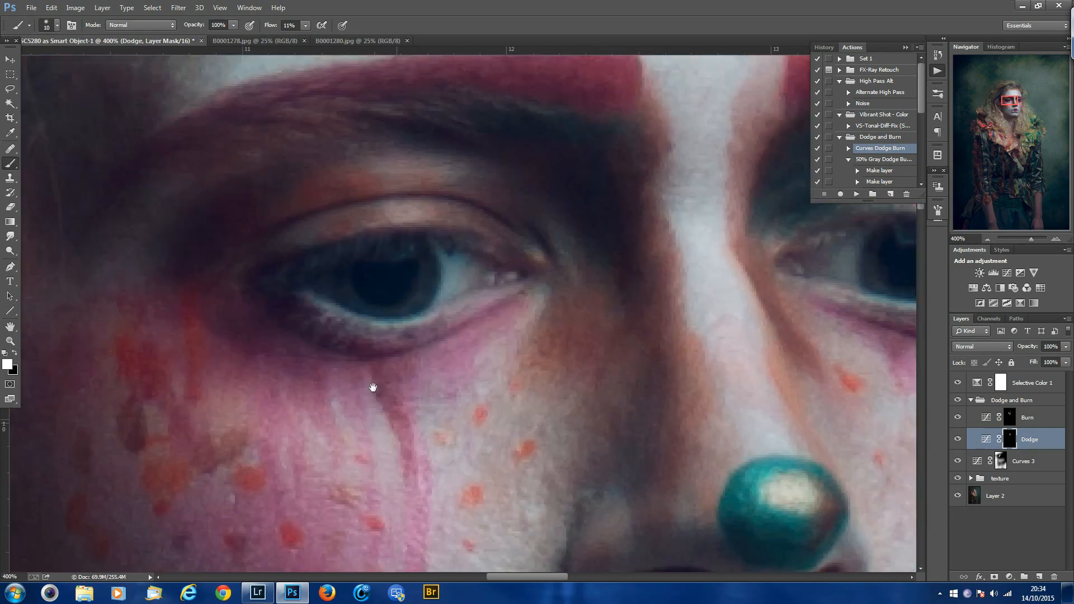
key("bracketleft")
key("bracketleft")
key("bracketleft")
key("bracketleft")
key("bracketleft")
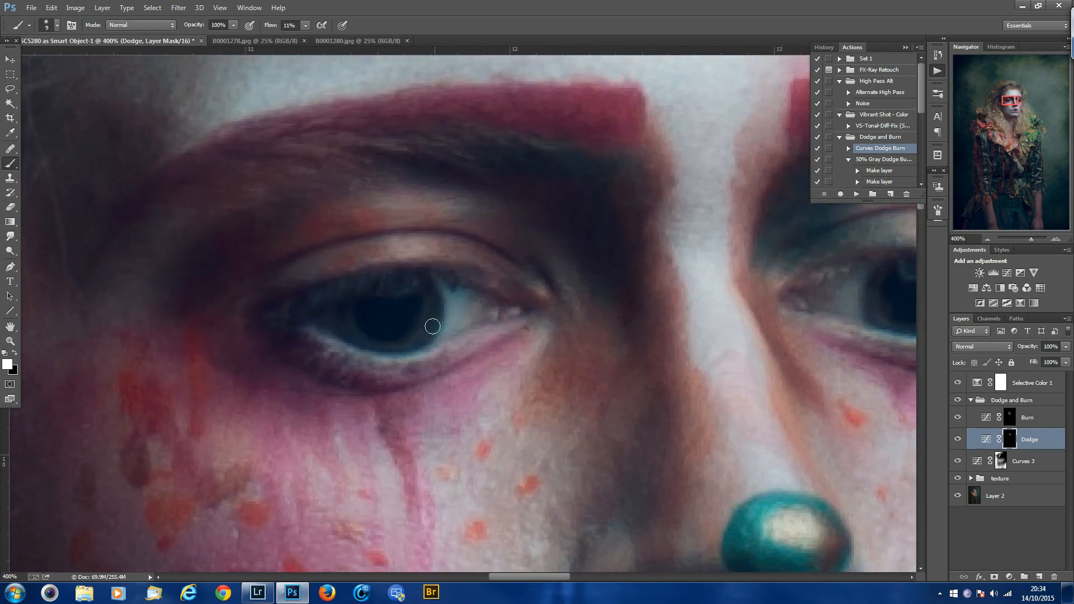
key("bracketleft")
left_click_drag(803, 377, 643, 365)
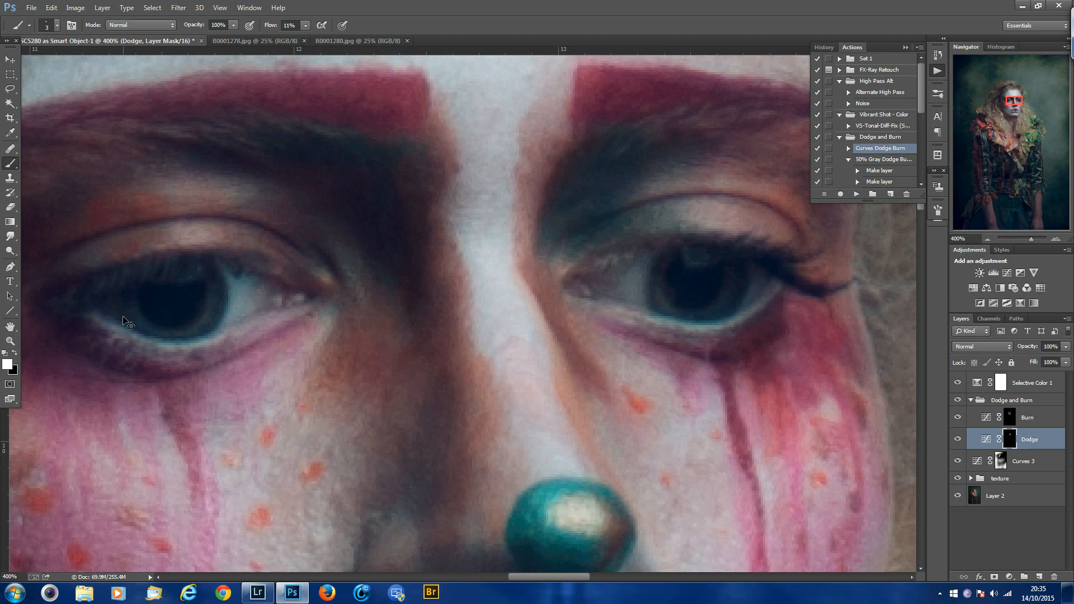
Step: Examine the dodged eyes in the context of the whole face and hair
key("ctrl+minus")
key("ctrl+minus")
key("ctrl+minus")
key("ctrl+minus")
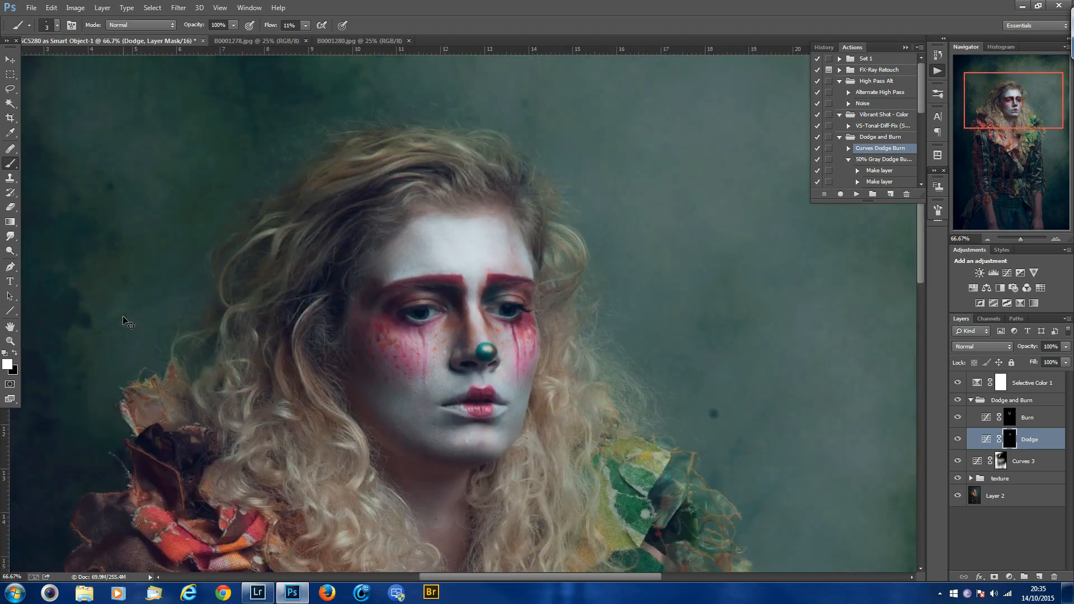
key("ctrl+plus")
key("ctrl+minus")
key("ctrl+minus")
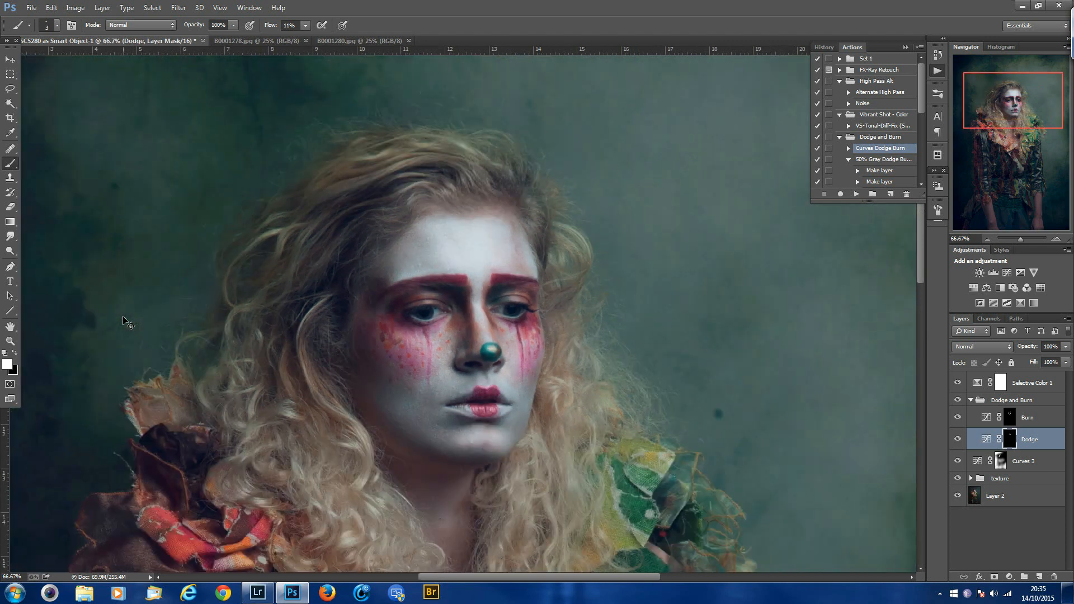
key("ctrl+plus")
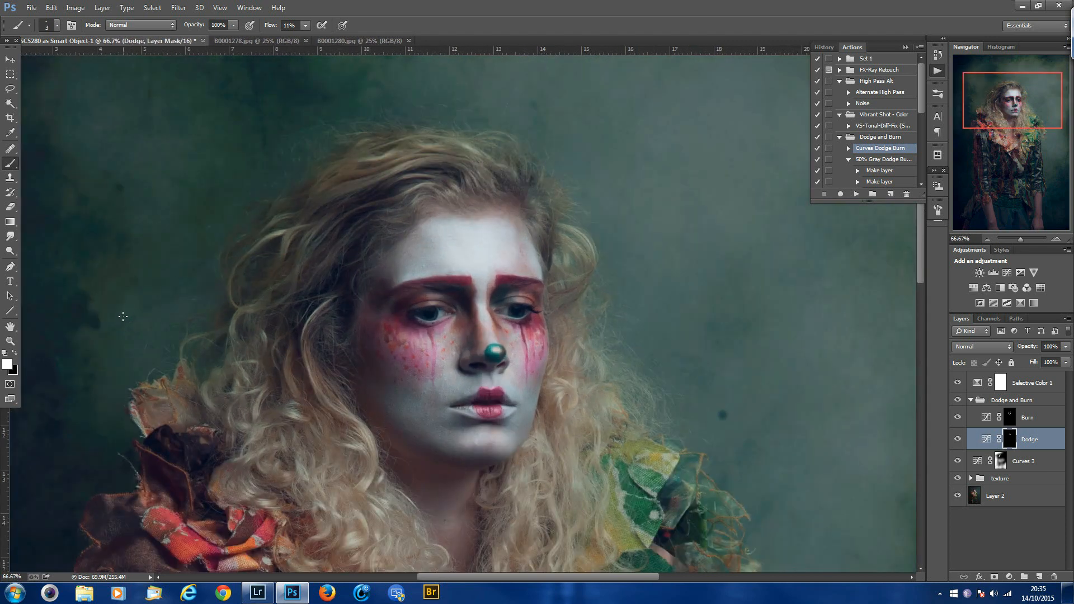
Step: Target the Burn mask and darken the hairline and hair around the forehead with brushes of about 45 to 60 px
left_click(1011, 416)
key("bracketright")
key("bracketright")
key("bracketright")
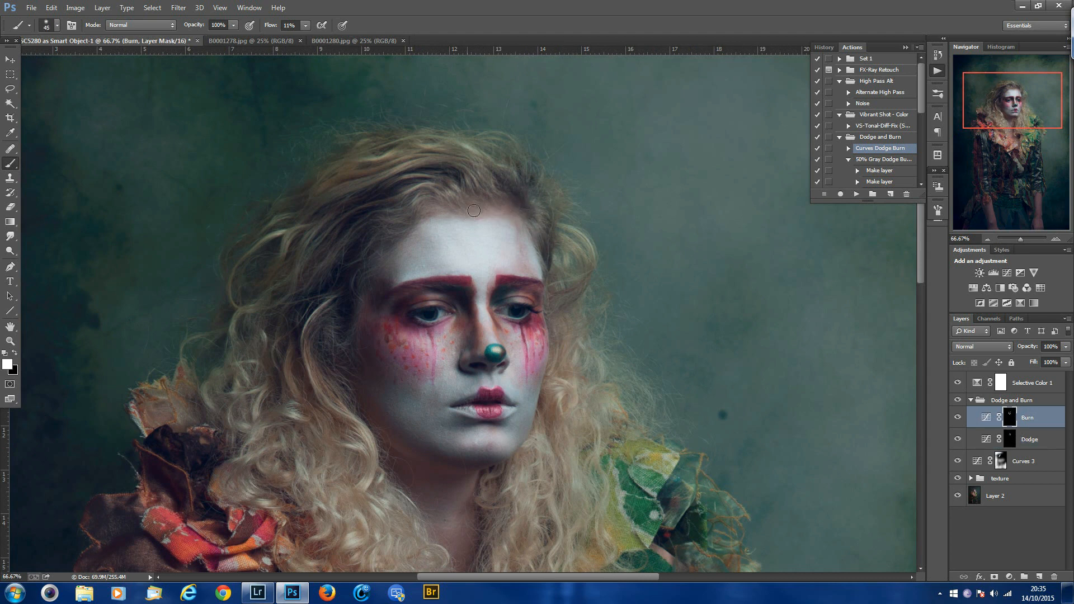
key("bracketright")
key("bracketright")
key("bracketleft")
key("bracketleft")
key("bracketright")
key("bracketright")
Step: Target the Dodge mask and brighten the highlights on the hair curls with brushes reduced to 25 and 20 px
left_click(1007, 441)
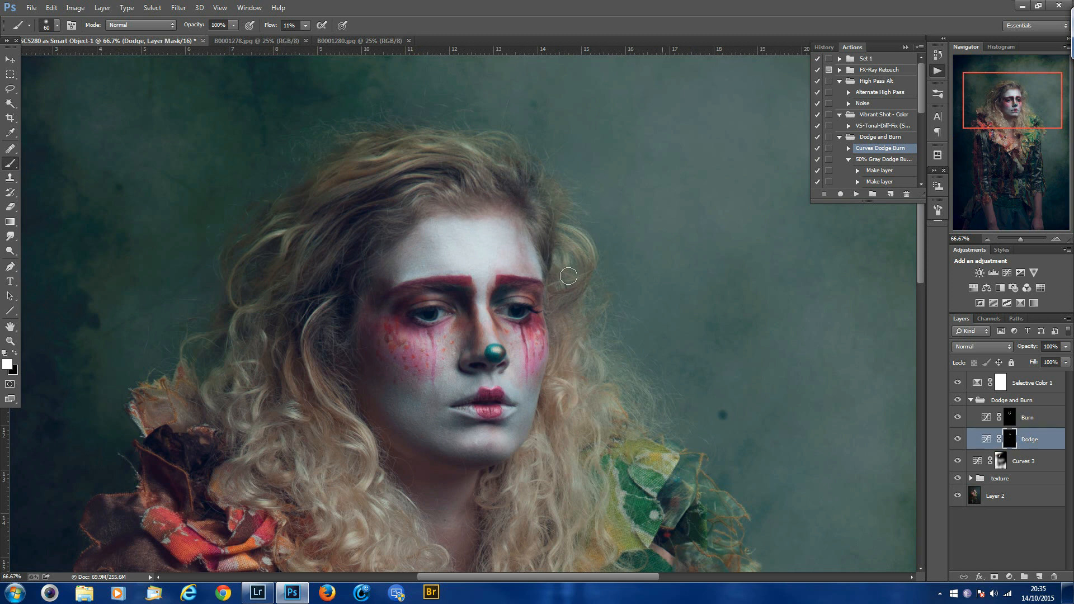
key("bracketleft")
key("bracketleft")
key("bracketleft")
key("bracketleft")
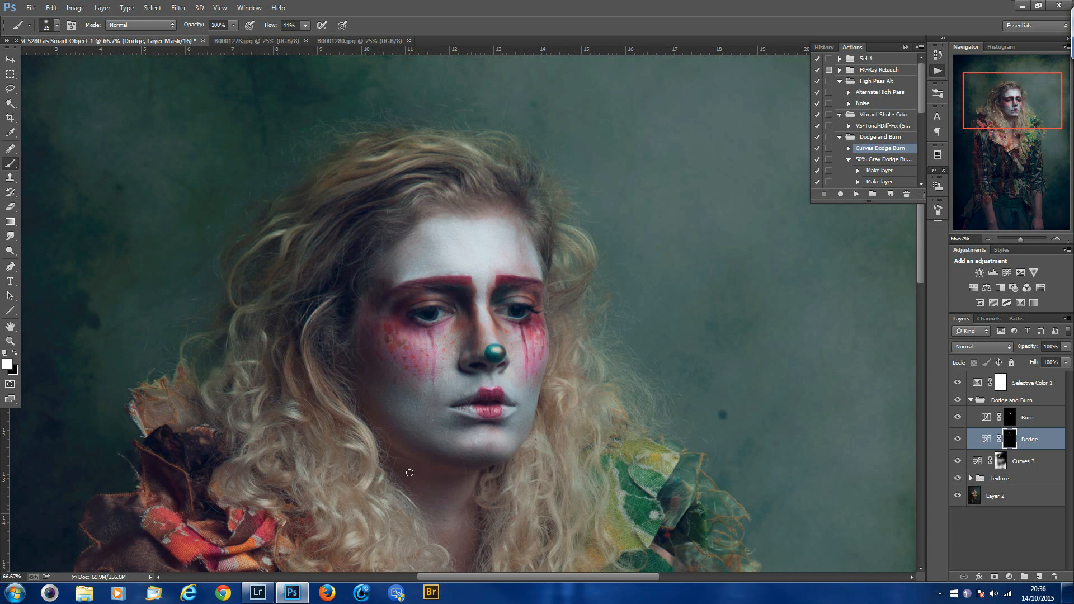
left_click_drag(434, 443, 403, 319)
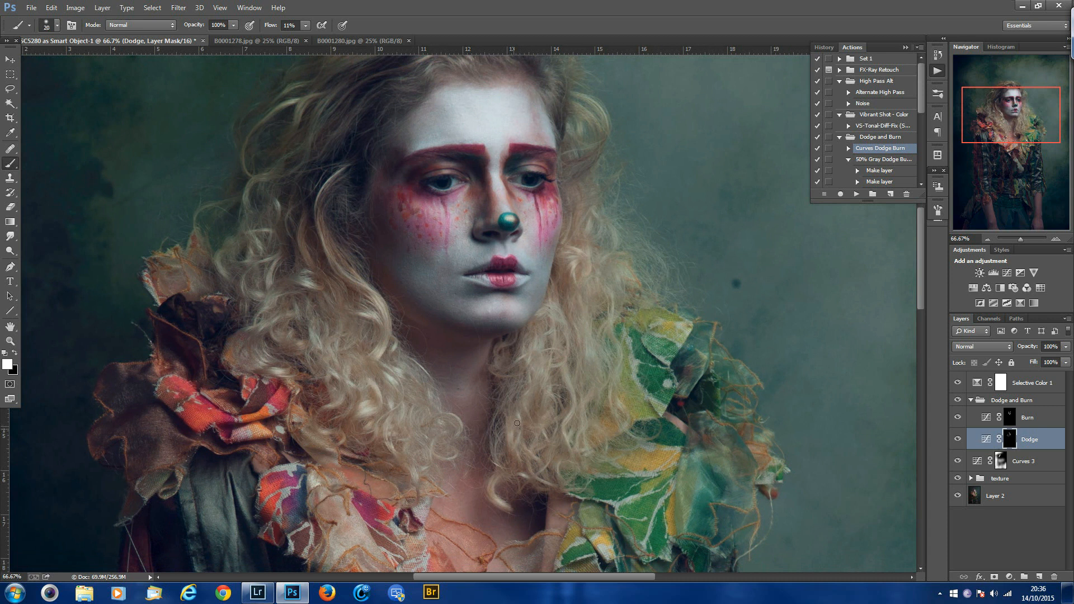
Step: Target the Burn mask and deepen the shadows in the hair beside the face with 60 and 80 px brushes
double_click(1019, 421)
key("Return")
key("bracketright")
key("bracketright")
key("bracketright")
key("bracketright")
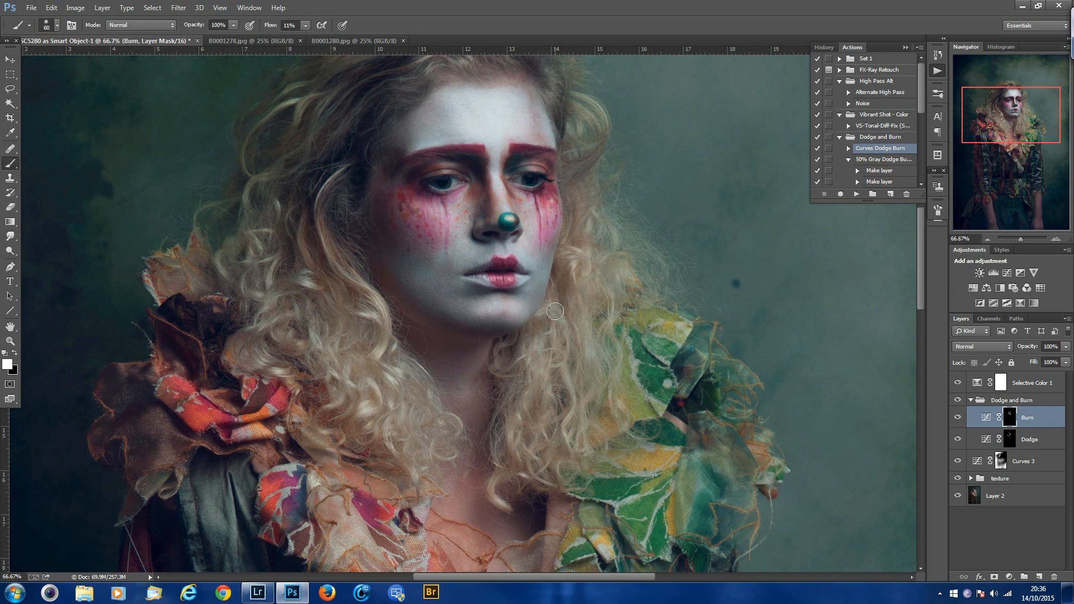
key("bracketright")
key("bracketright")
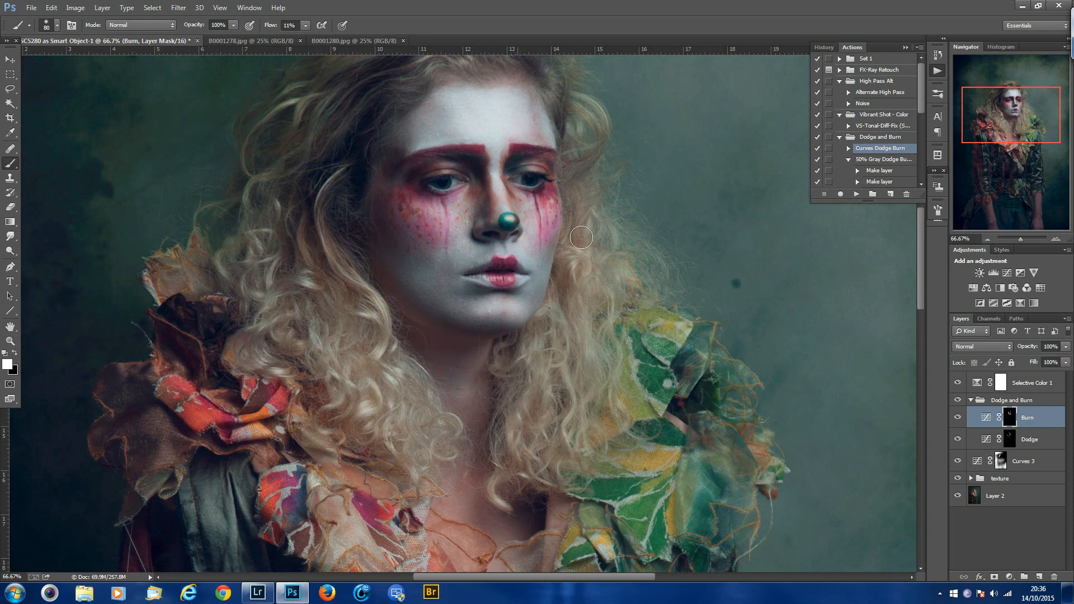
Step: Target the Dodge mask and pick out fine hair strands with a brush reduced to 9 px
left_click_drag(671, 193, 640, 305)
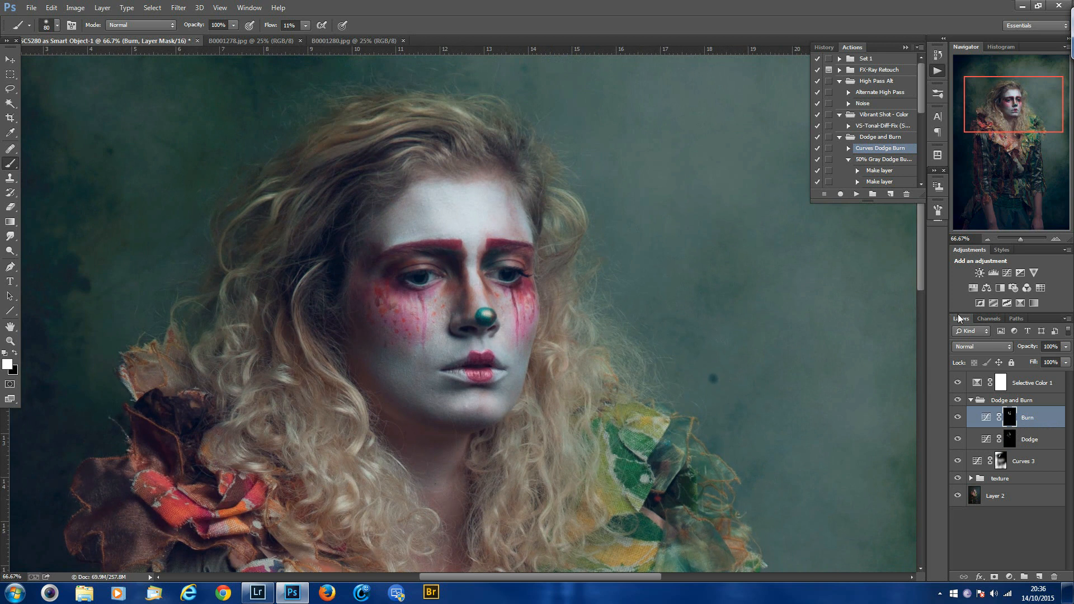
left_click(1013, 439)
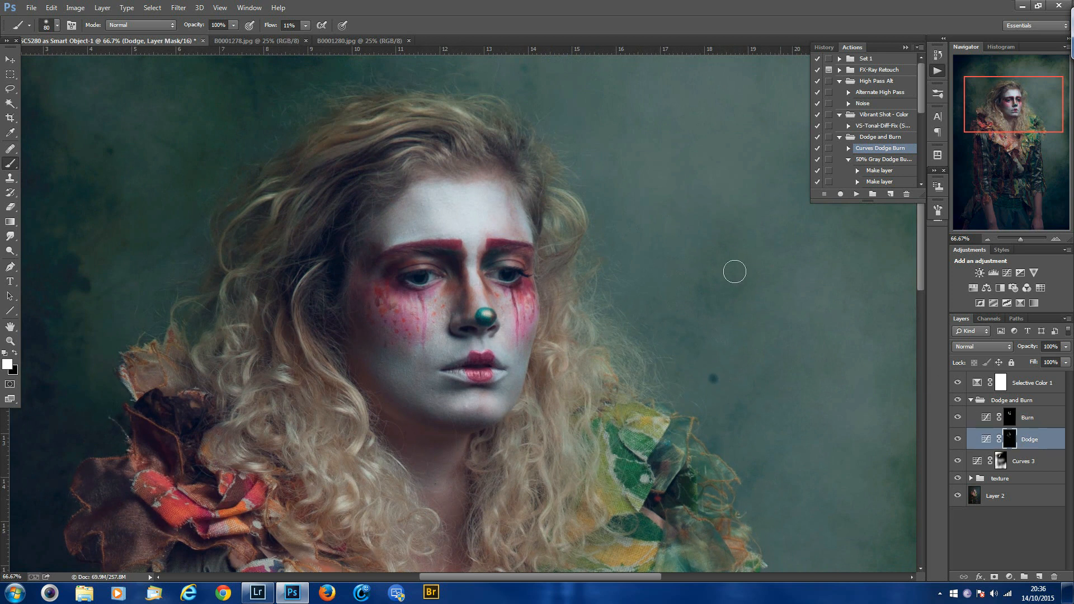
key("bracketleft")
key("bracketleft")
key("bracketleft")
key("bracketleft")
key("bracketleft")
key("bracketleft")
Step: Check the hair and face sculpting on the full portrait by hiding and showing the Dodge and Burn group
key("ctrl+minus")
key("ctrl+minus")
key("ctrl+minus")
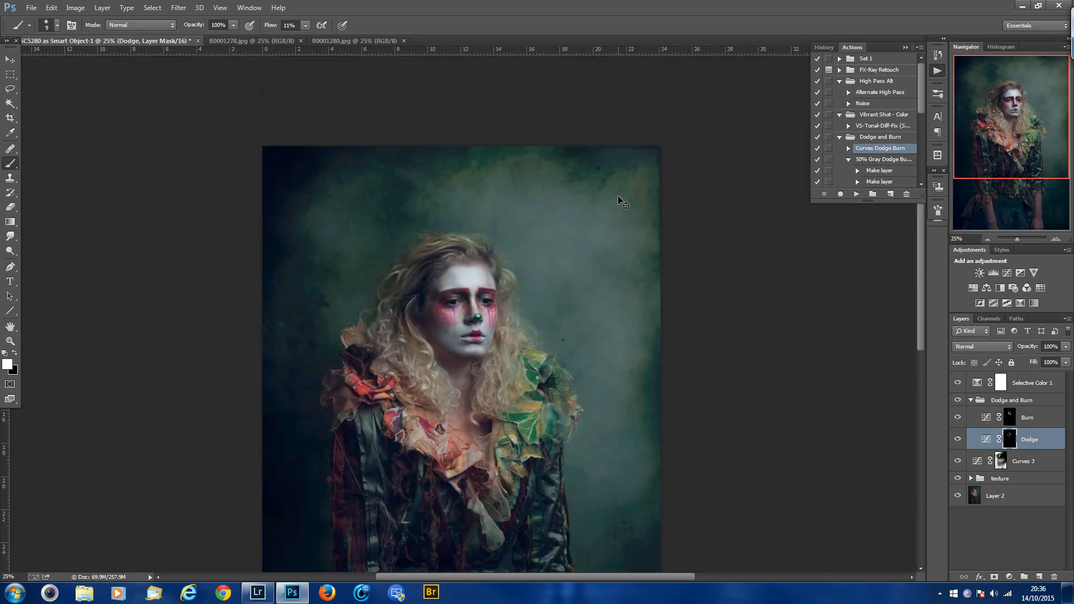
left_click(958, 400)
left_click(958, 401)
left_click(957, 400)
left_click(958, 401)
left_click(958, 400)
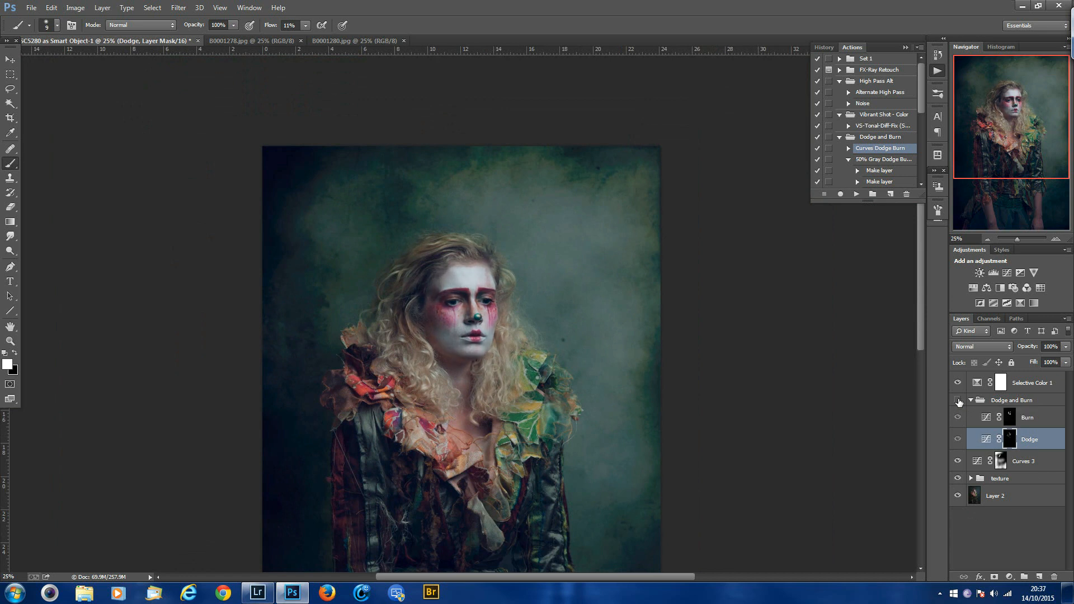
left_click(958, 401)
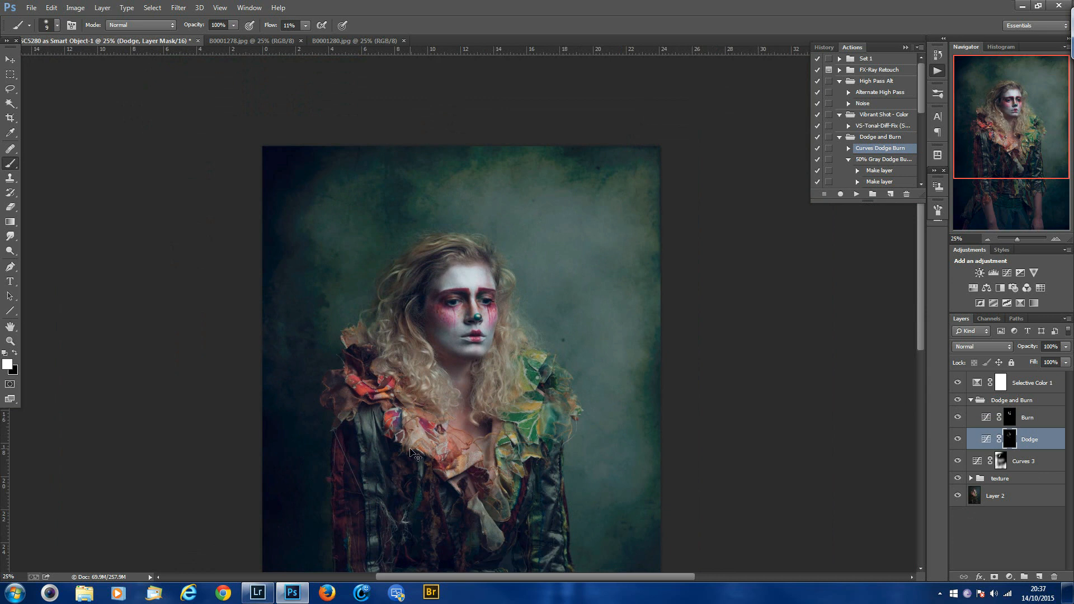
Step: Target the Burn mask and deepen the shadows on the neck and upper chest with a brush enlarged to 100 px
key("ctrl+plus")
key("ctrl+plus")
key("ctrl+plus")
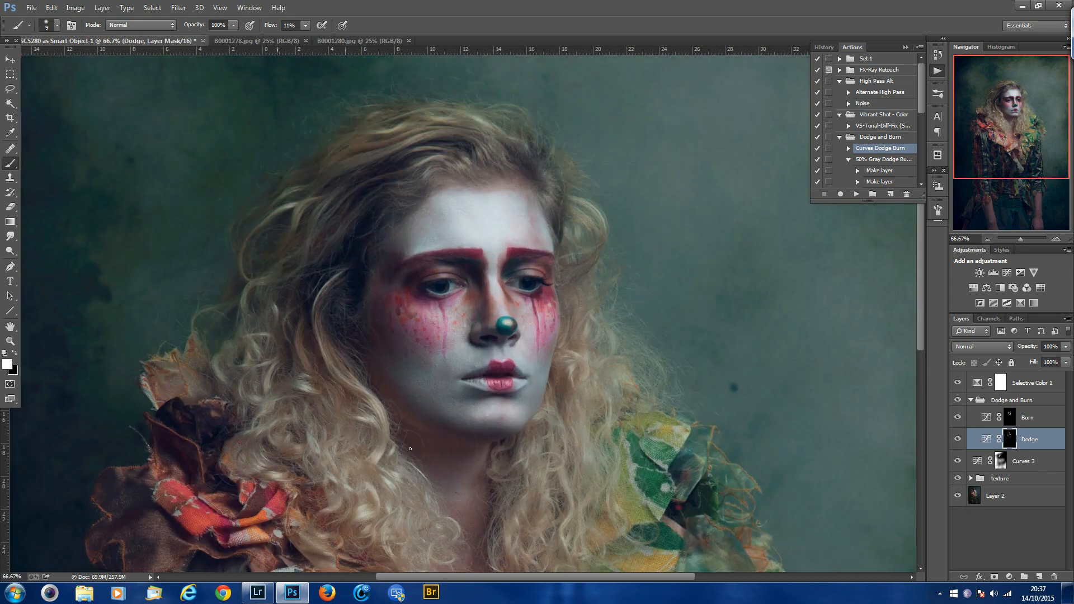
left_click_drag(358, 524, 395, 259)
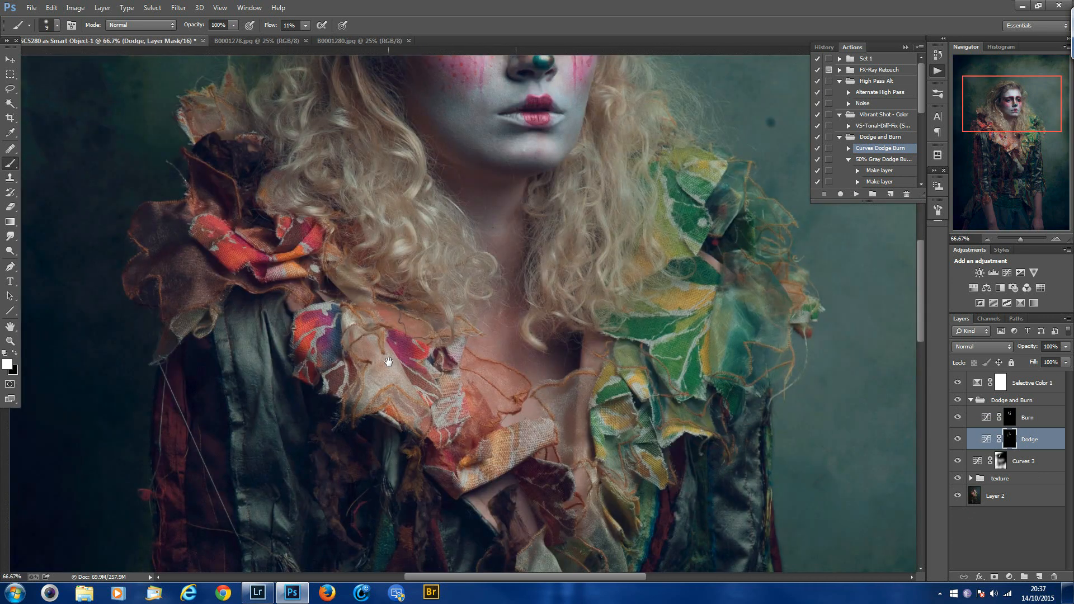
left_click_drag(388, 362, 391, 367)
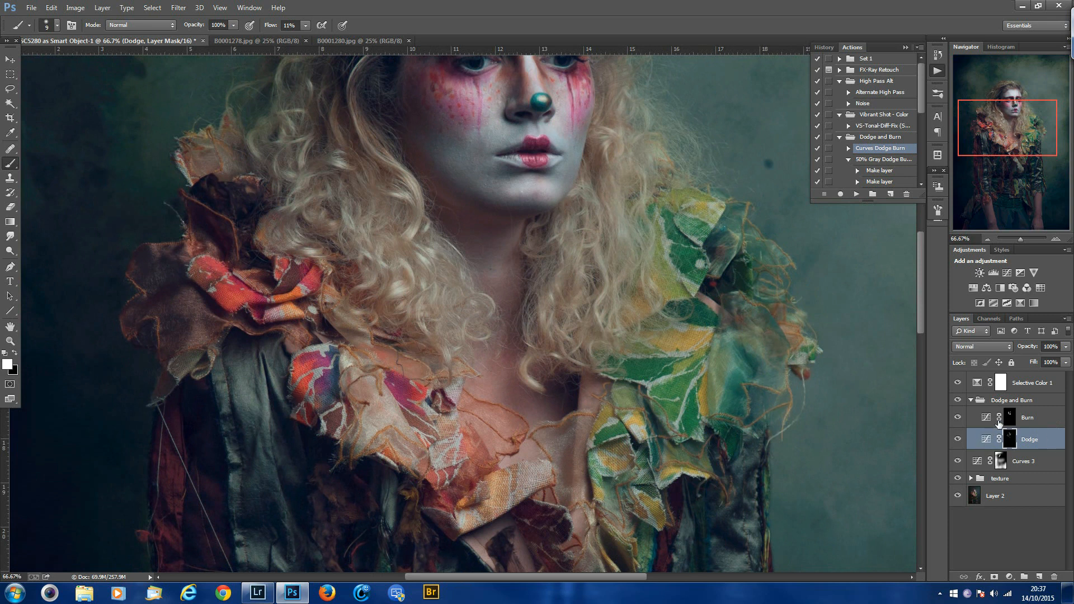
key("bracketright")
key("bracketright")
key("bracketright")
key("bracketright")
left_click(1011, 418)
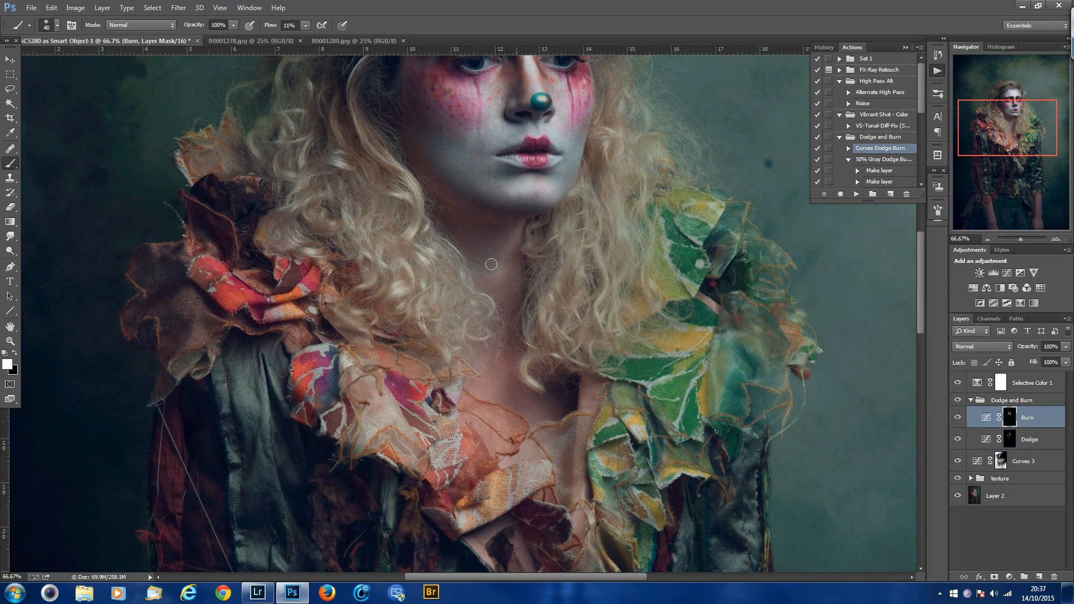
key("bracketright")
key("bracketright")
key("bracketright")
key("bracketright")
key("bracketright")
key("bracketright")
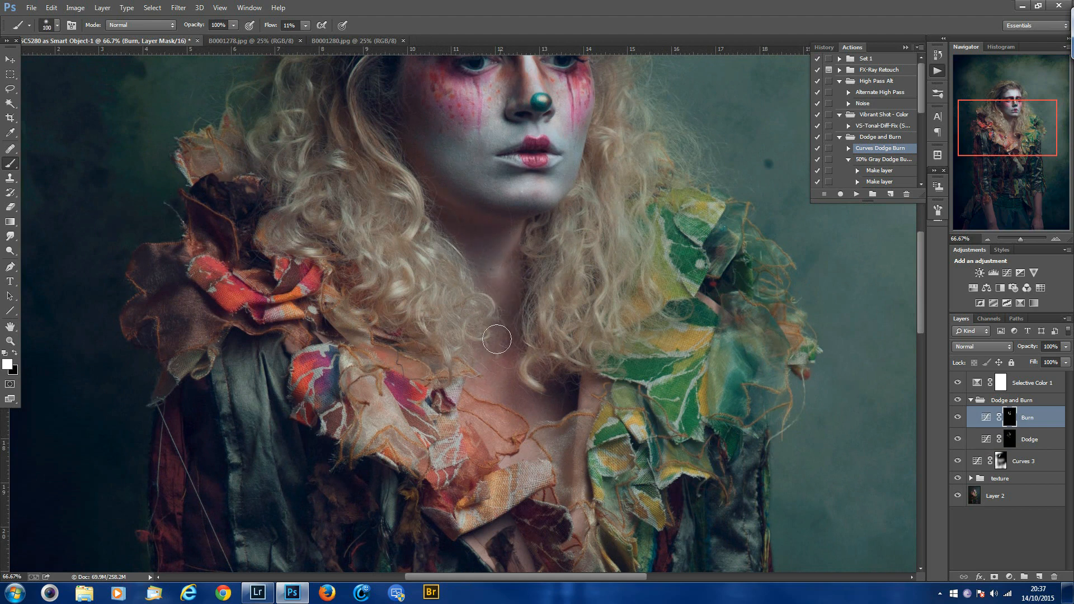
key("bracketleft")
key("bracketleft")
key("bracketright")
key("bracketright")
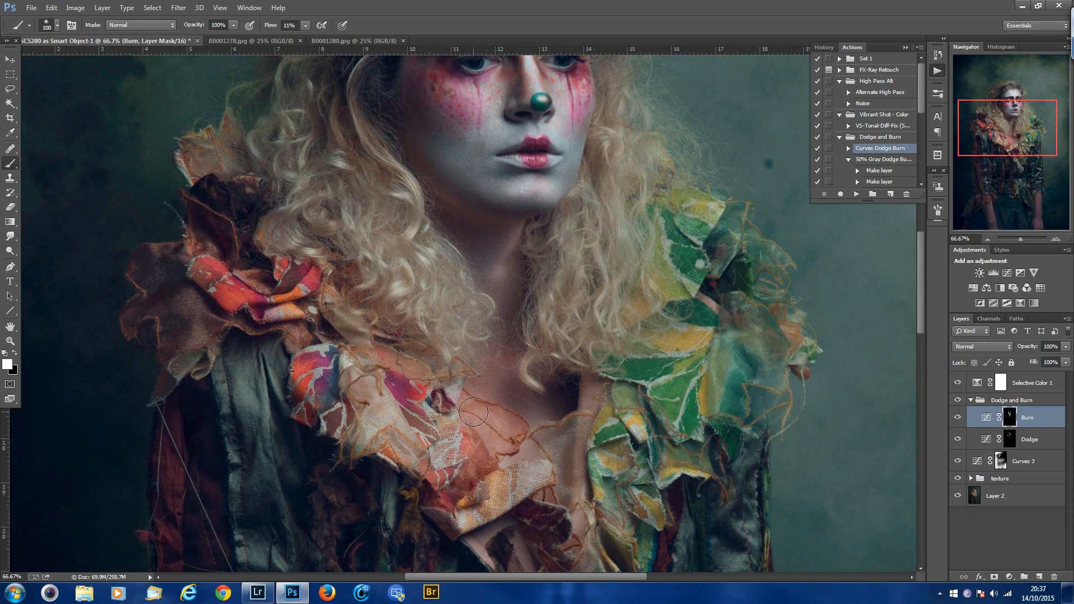
Step: Target the Dodge mask and brighten the bare forearm below the leather sleeve with the 100 px brush
key("ctrl+minus")
key("ctrl+minus")
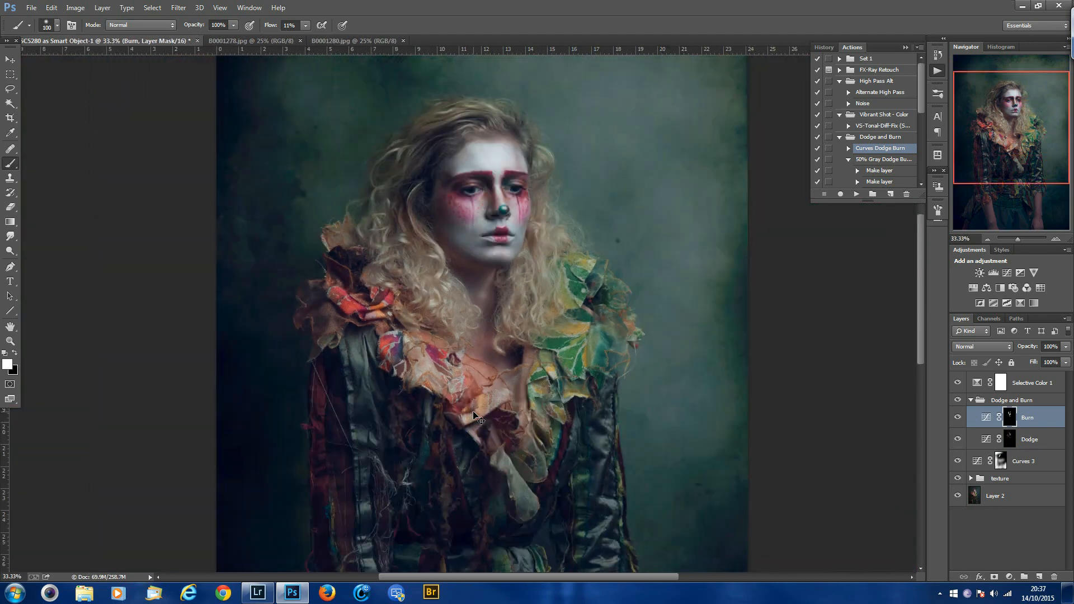
key("ctrl+plus")
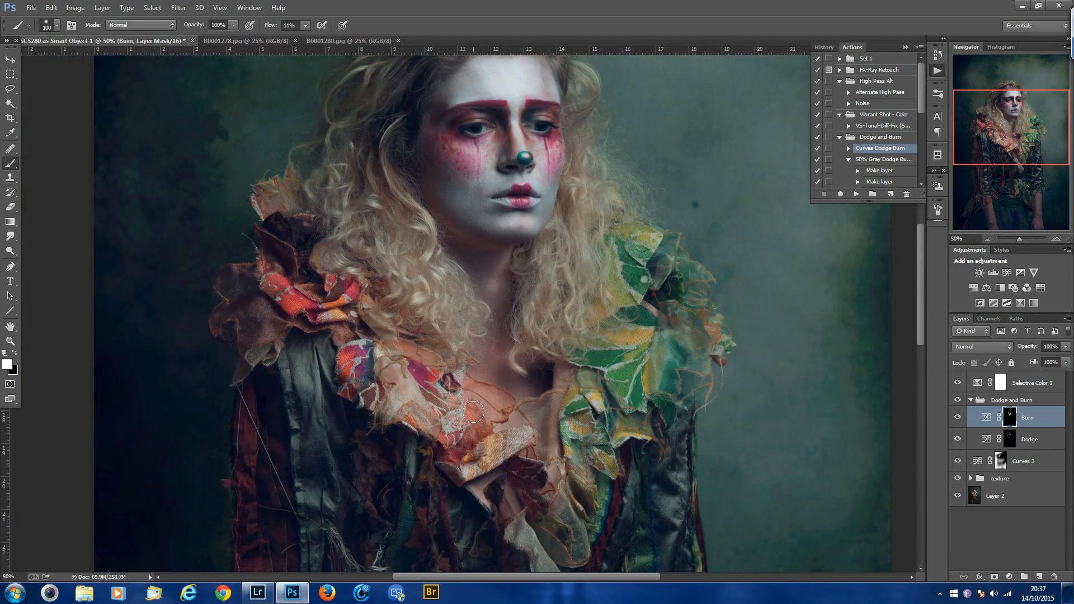
key("ctrl+minus")
key("ctrl+minus")
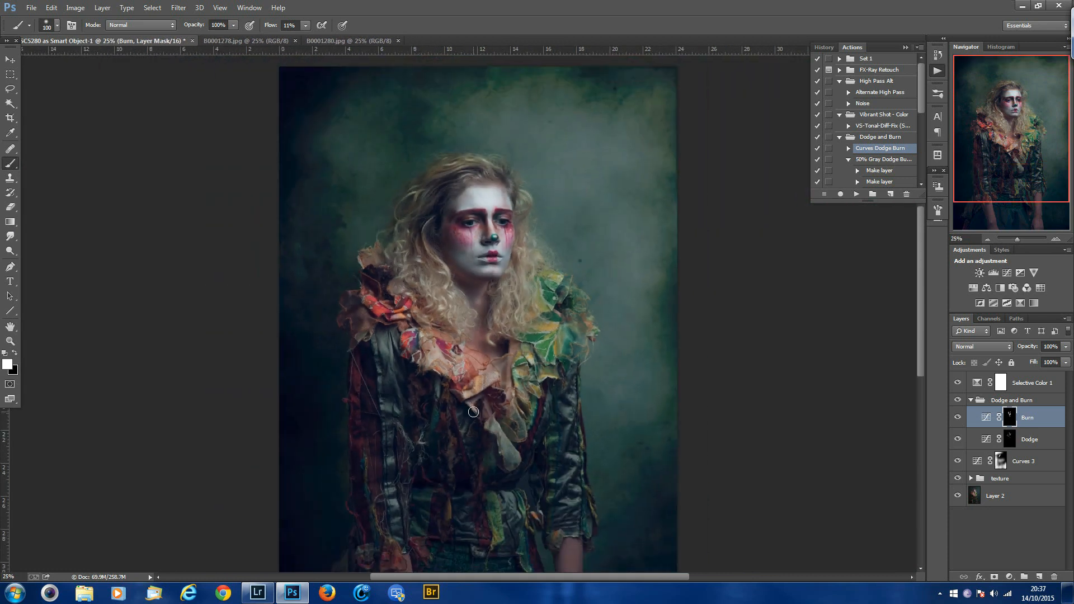
left_click_drag(505, 336, 564, 261)
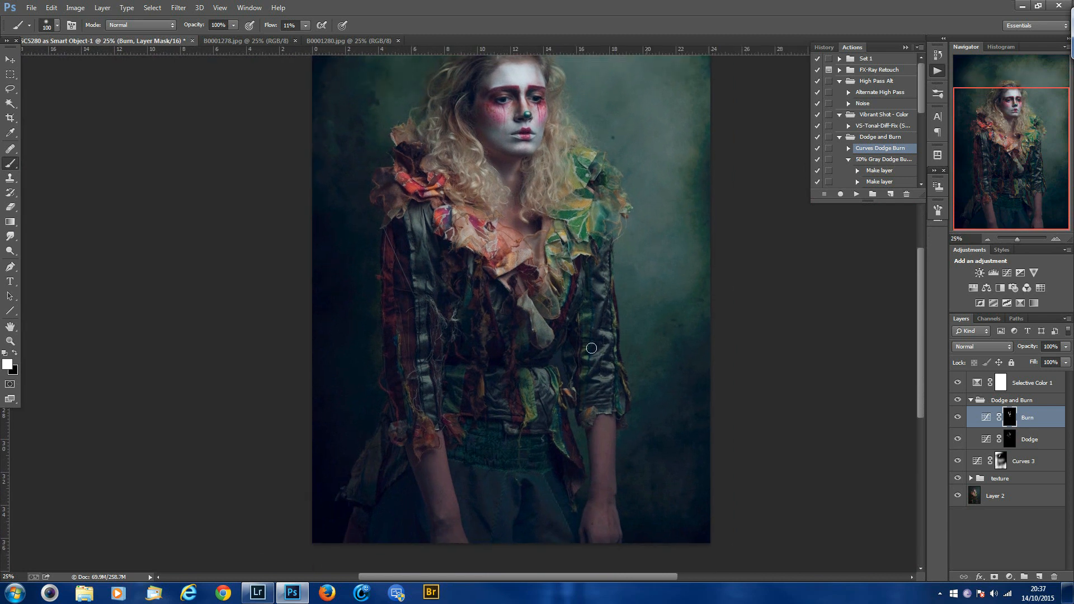
left_click(1015, 441)
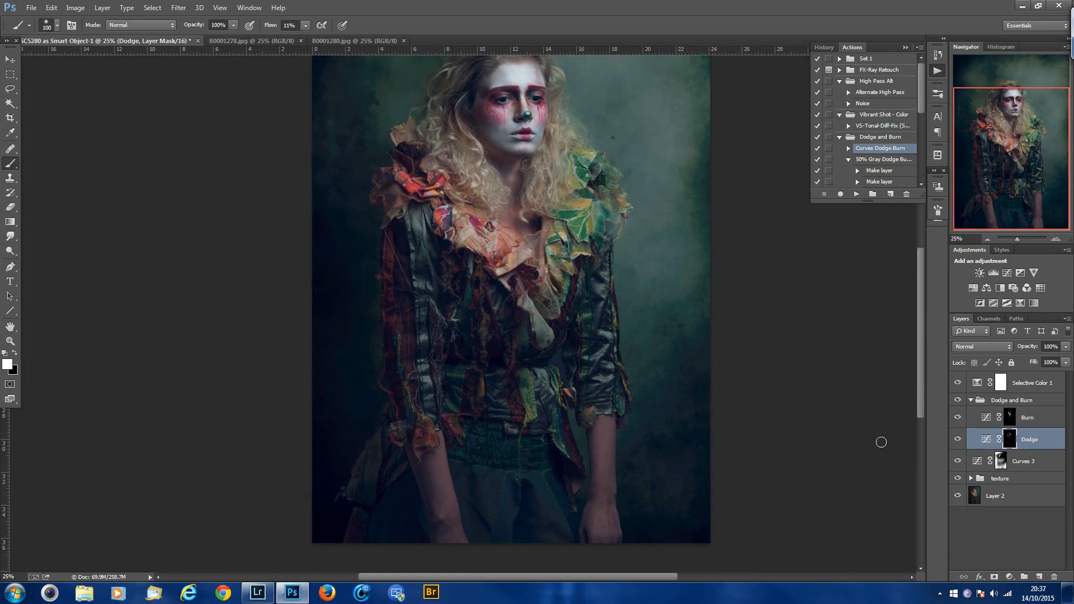
mouse_move(602, 423)
left_mouse_down()
mouse_move(602, 413)
mouse_move(606, 480)
mouse_move(605, 466)
left_mouse_up()
Step: Target the Burn mask and deepen the shadows along the forearms and hands, adjusting the brush size between areas
left_click(1009, 420)
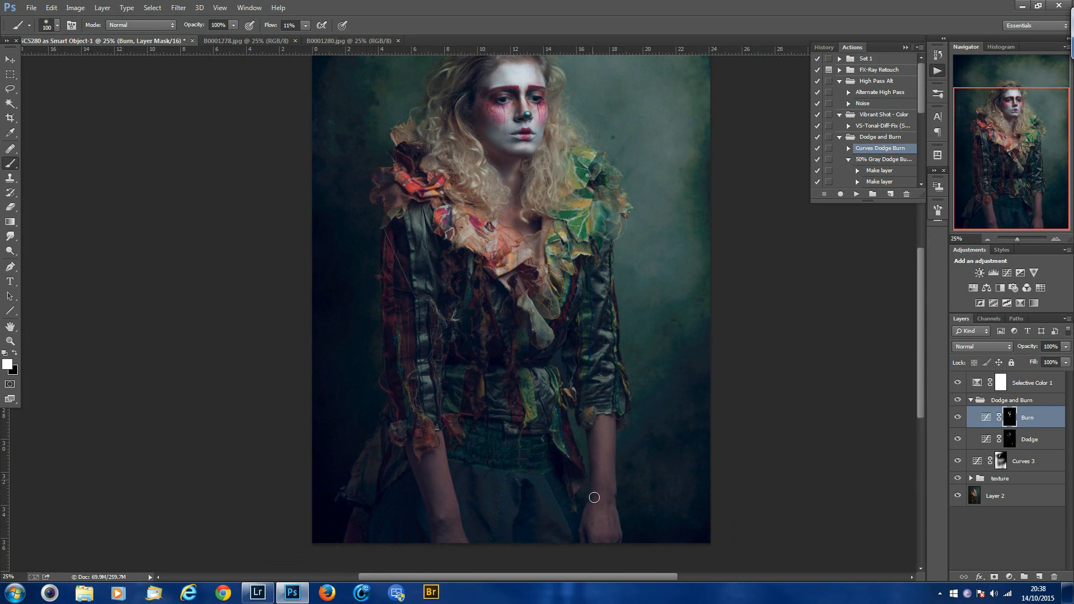
key("bracketleft")
key("bracketleft")
key("bracketright")
key("bracketright")
key("bracketright")
key("bracketright")
key("bracketright")
left_click_drag(421, 537, 451, 533)
Step: Target the Dodge mask and lift the highlights on the forearms with the brush reduced to 100 px
left_click(1010, 441)
key("bracketleft")
key("bracketleft")
key("bracketleft")
key("bracketleft")
key("bracketleft")
key("bracketleft")
key("bracketleft")
key("bracketleft")
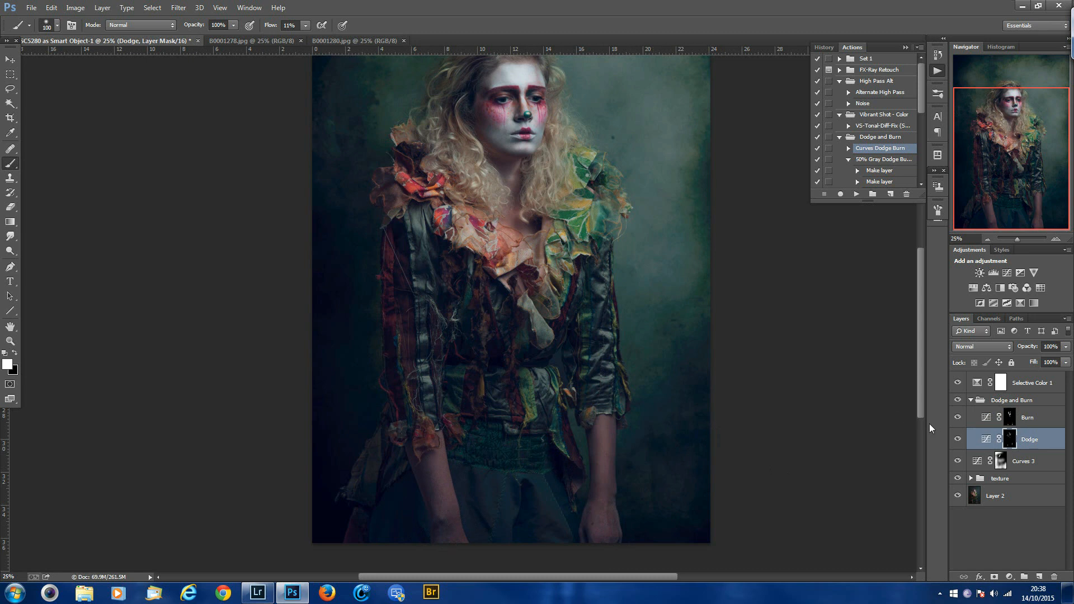
Step: Target the Burn mask and darken the edges of the forearm beside the skirt with an 80 px brush
left_click(1011, 418)
key("bracketleft")
key("bracketleft")
key("bracketleft")
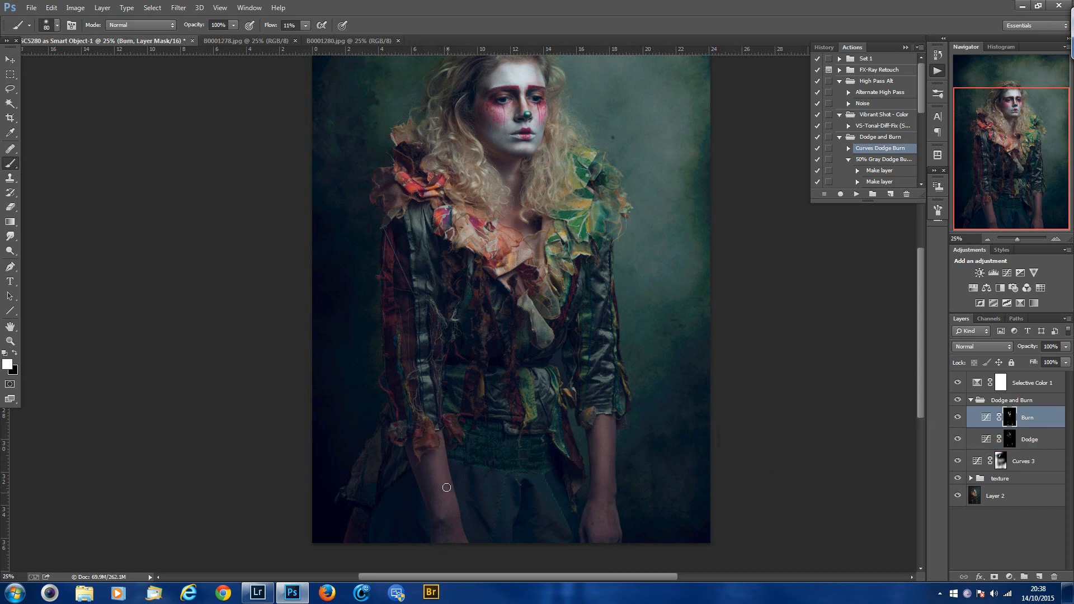
key("bracketright")
Step: Target the Dodge mask and brighten the jacket highlights with a brush of up to 200 px, comparing with the group hidden
left_click(1015, 445)
key("bracketright")
key("bracketright")
key("bracketright")
key("bracketright")
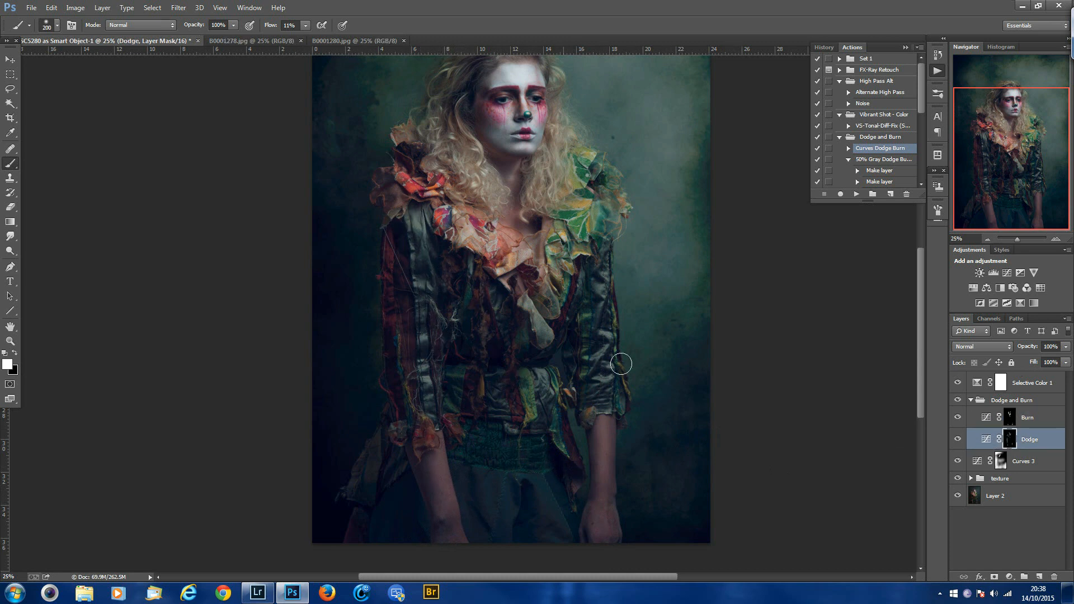
key("bracketleft")
key("bracketleft")
key("bracketleft")
key("bracketleft")
left_click(959, 399)
left_click(959, 400)
Step: Target the Burn mask and deepen the shadows on the jacket sleeves and body with 100 and 200 px brushes
left_click(1007, 416)
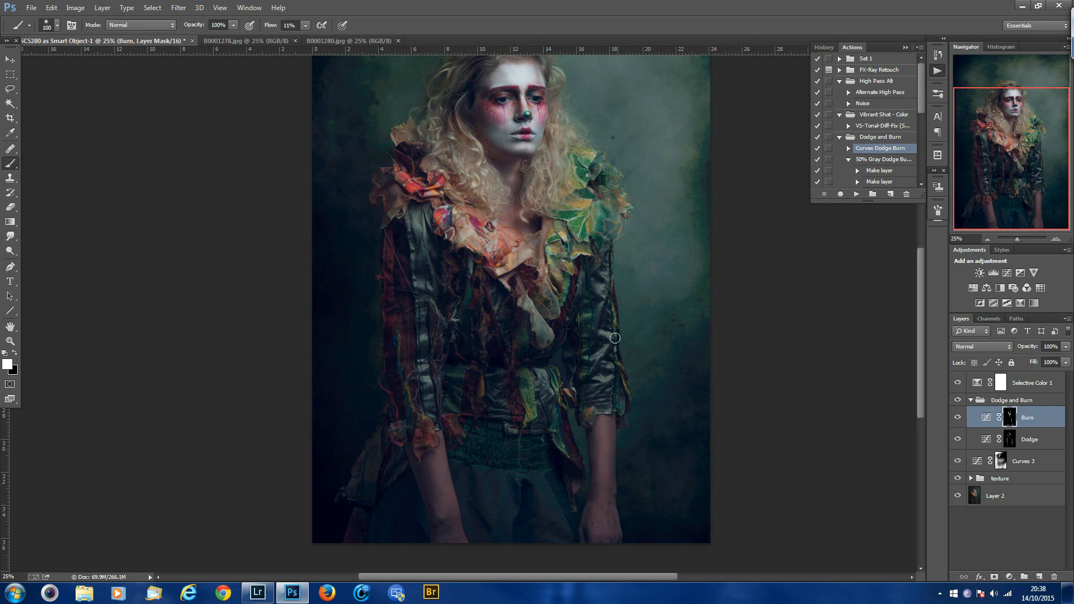
key("bracketright")
key("bracketright")
key("bracketright")
key("bracketright")
left_click_drag(438, 409, 438, 242)
left_click(904, 48)
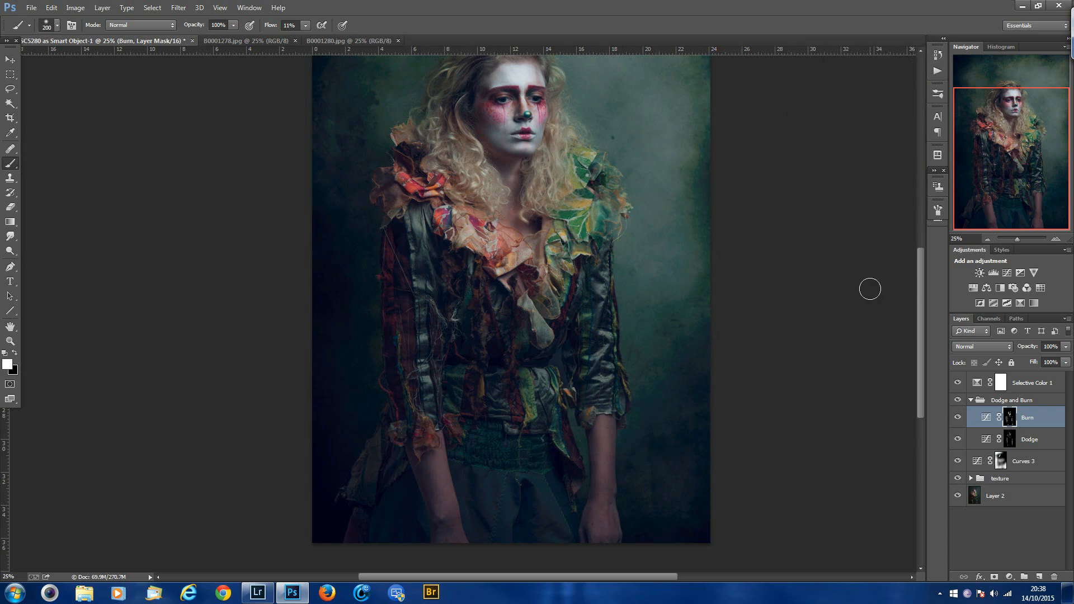
Step: Check the costume sculpting on the full portrait by hiding and showing the Dodge and Burn group, and collapse the group
key("ctrl+minus")
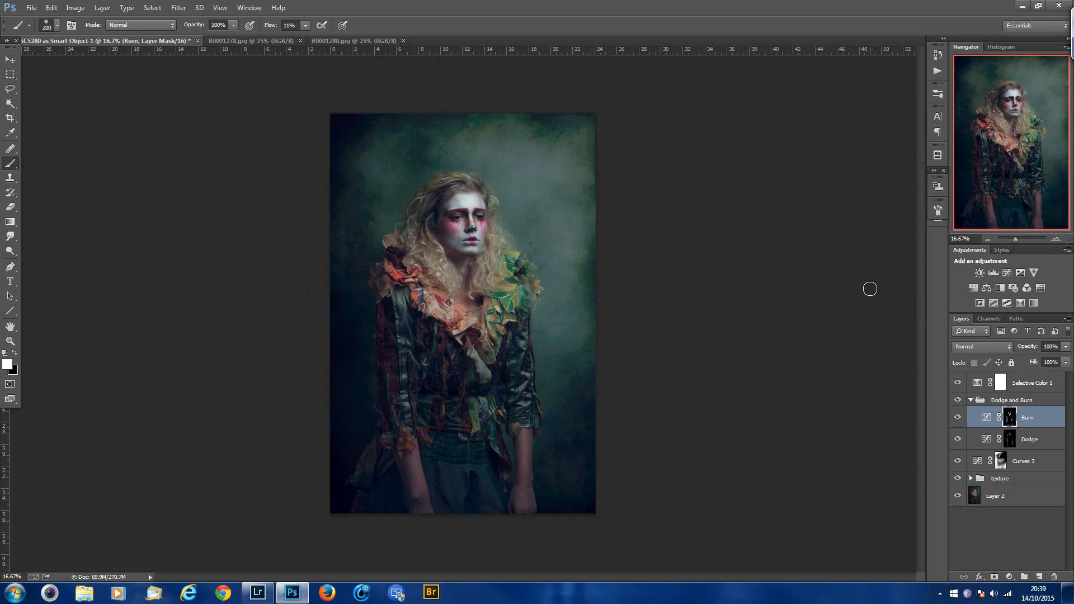
left_click(958, 400)
left_click(957, 401)
left_click(972, 400)
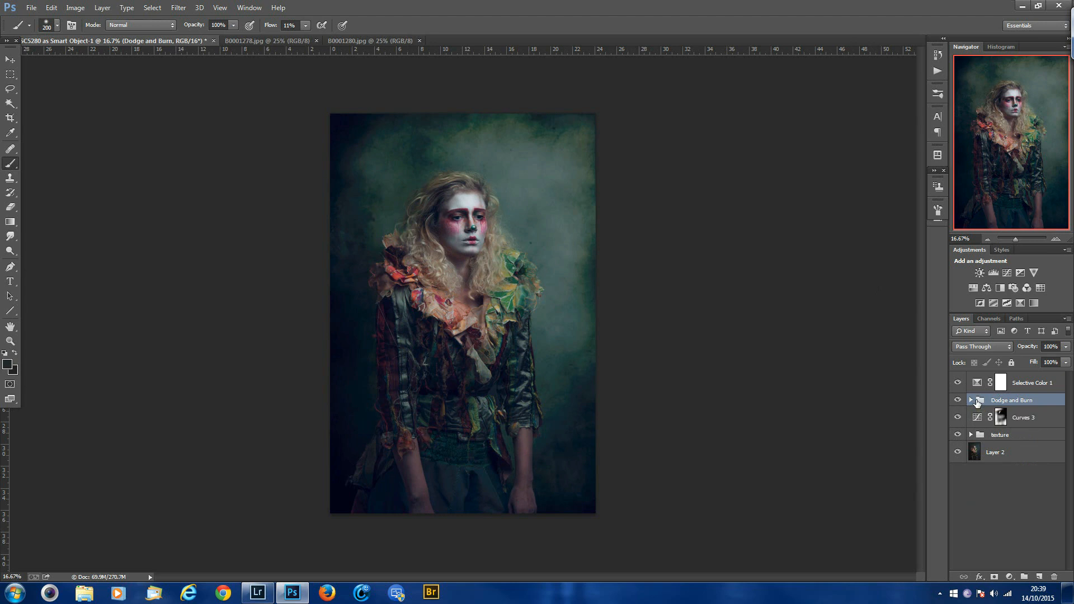
Step: Try doubling the sculpting effect with a duplicate of the Dodge and Burn group, and delete the duplicate
key("ctrl+j")
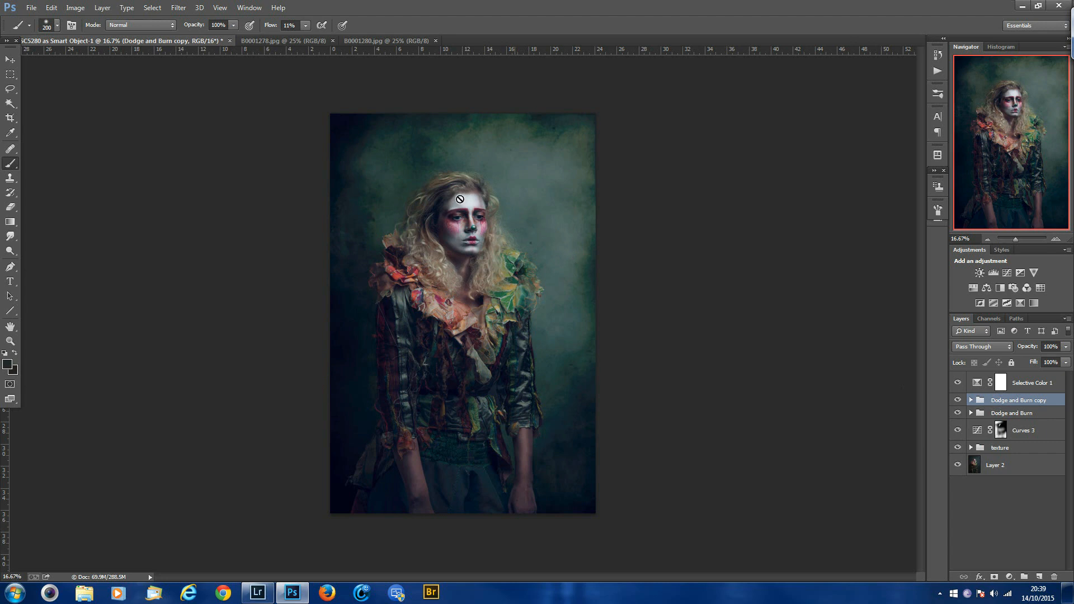
left_click(958, 400)
left_click(958, 400)
key("Delete")
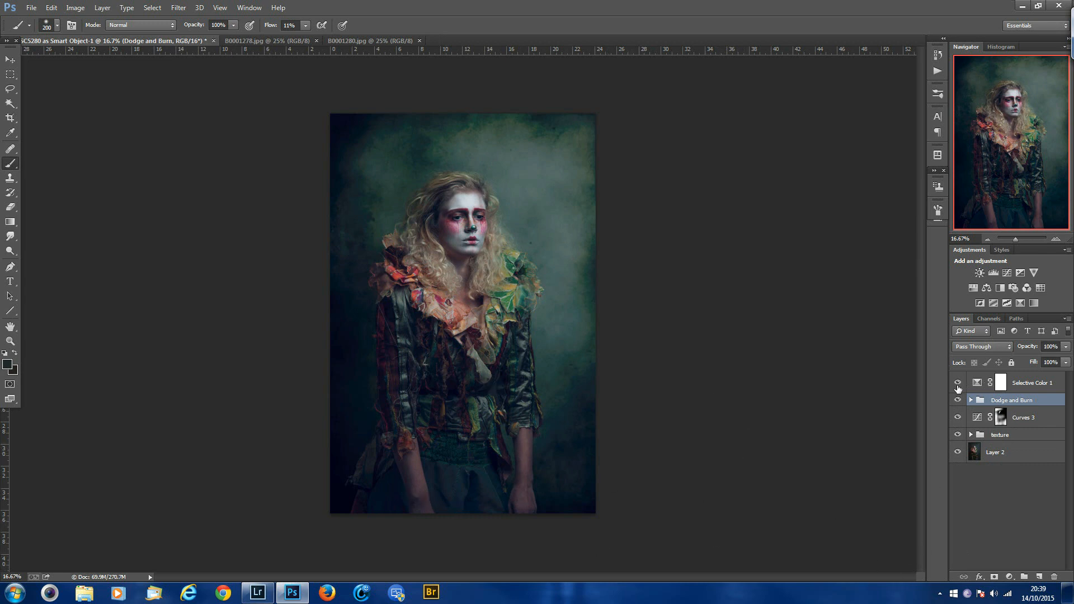
Step: Add a Curves adjustment above the Dodge and Burn group, lower its white point output to darken, and invert its mask to black
left_click(1015, 382)
left_click(1024, 400)
left_click(1006, 273)
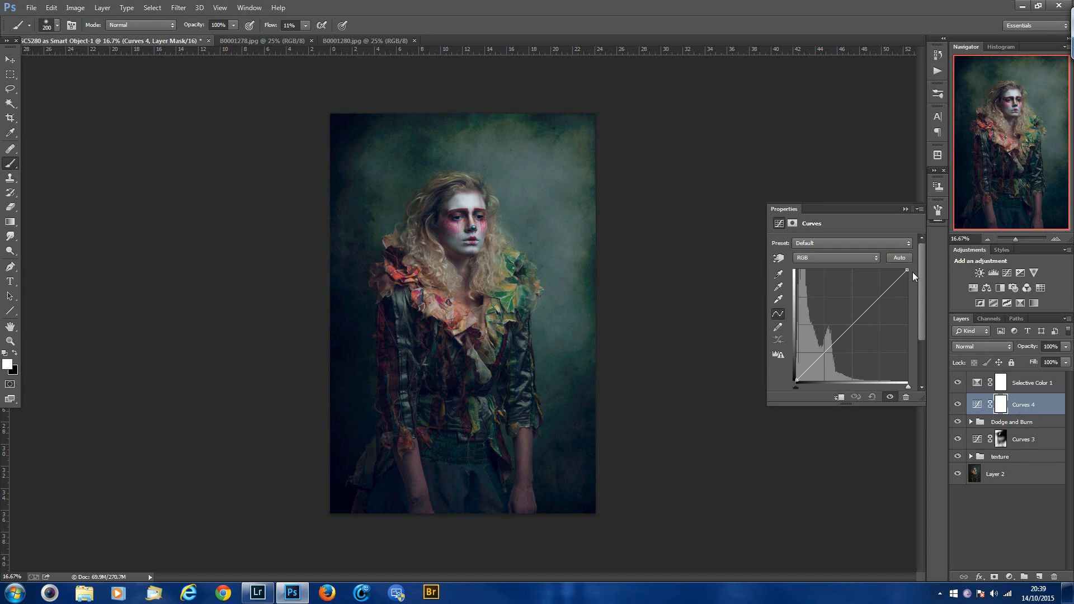
left_click_drag(907, 270, 919, 289)
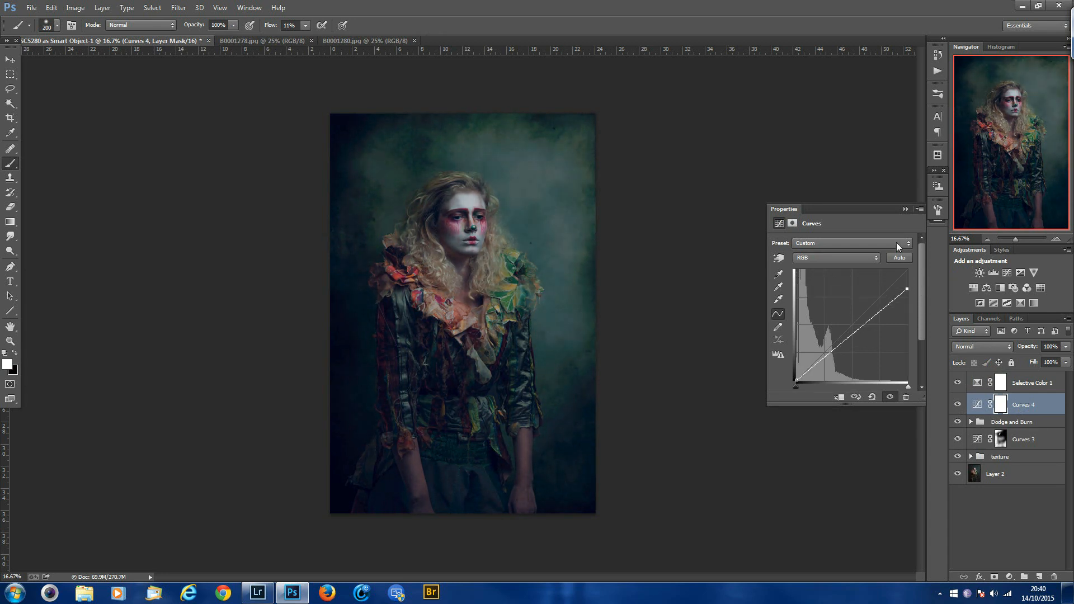
left_click(905, 209)
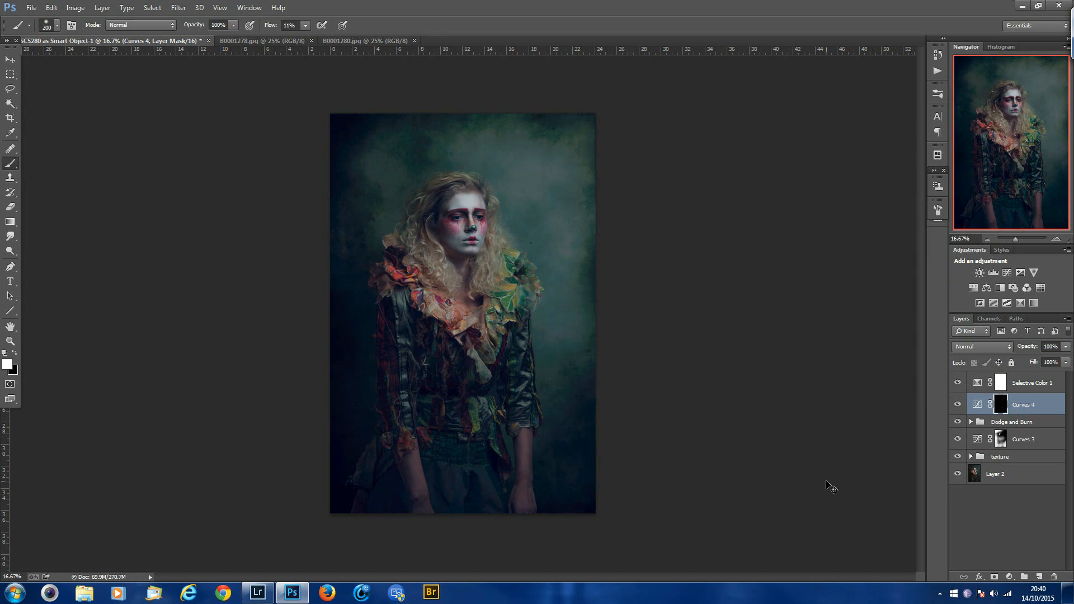
key("ctrl+i")
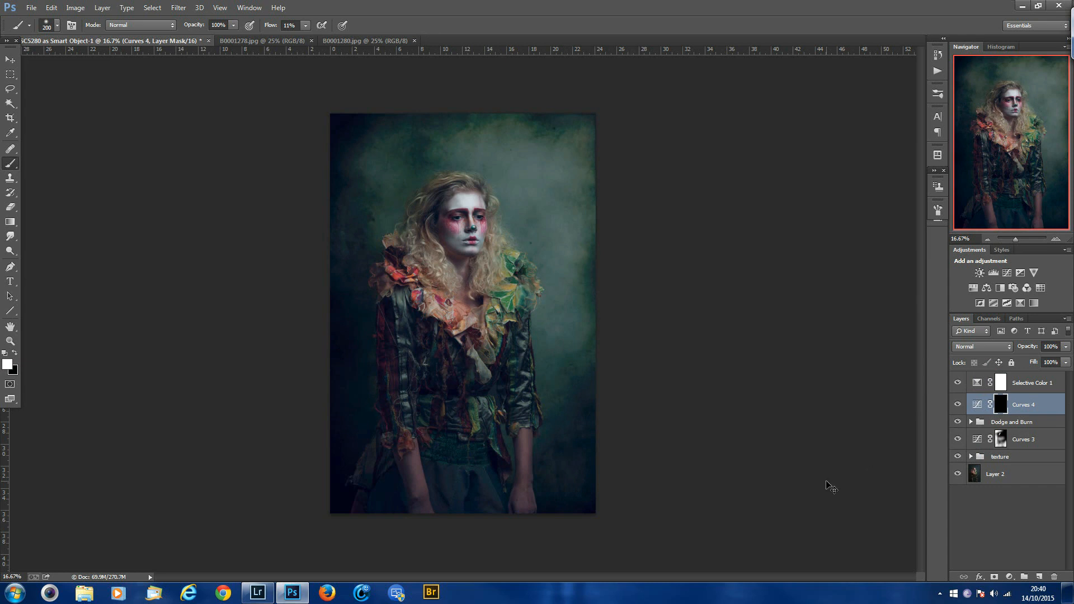
Step: Examine the overall balance of light and shadow in the portrait at thumbnail and larger sizes
key("ctrl+minus")
key("ctrl+minus")
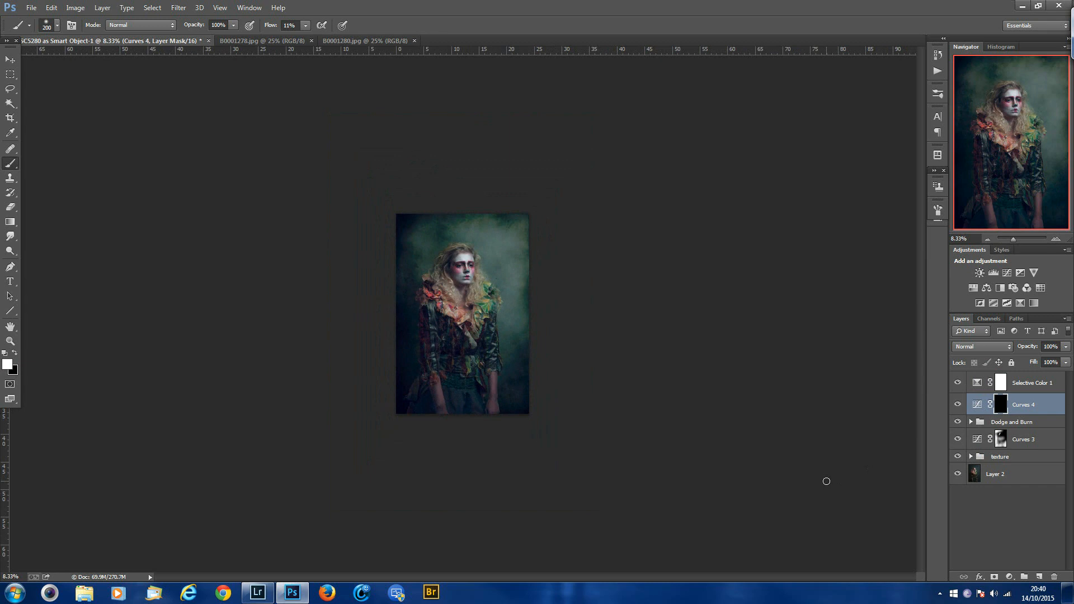
key("ctrl+minus")
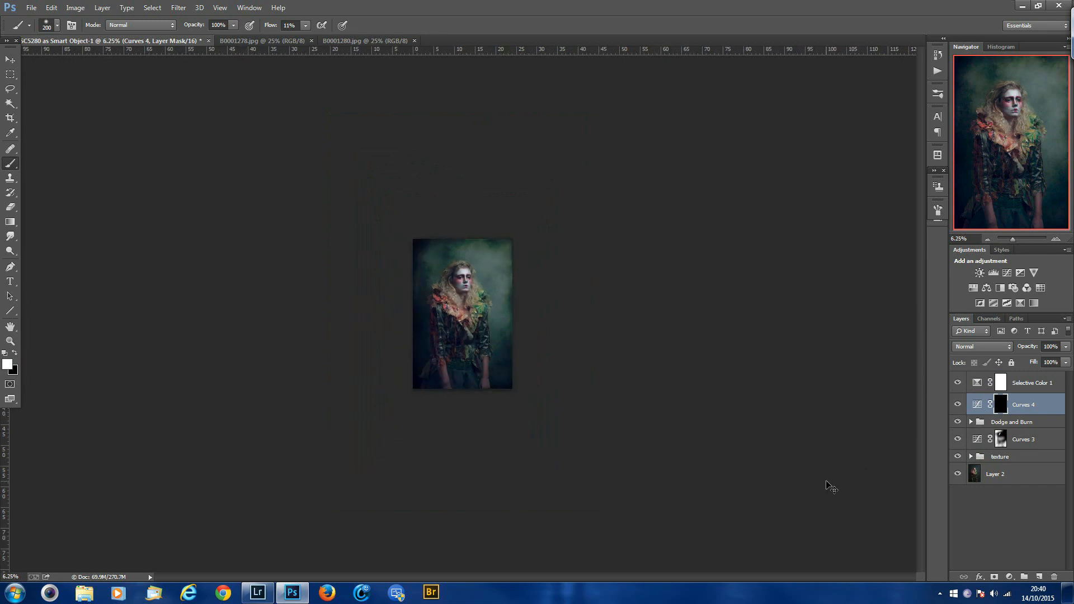
key("ctrl+plus")
key("ctrl+plus")
key("ctrl+plus")
key("ctrl+plus")
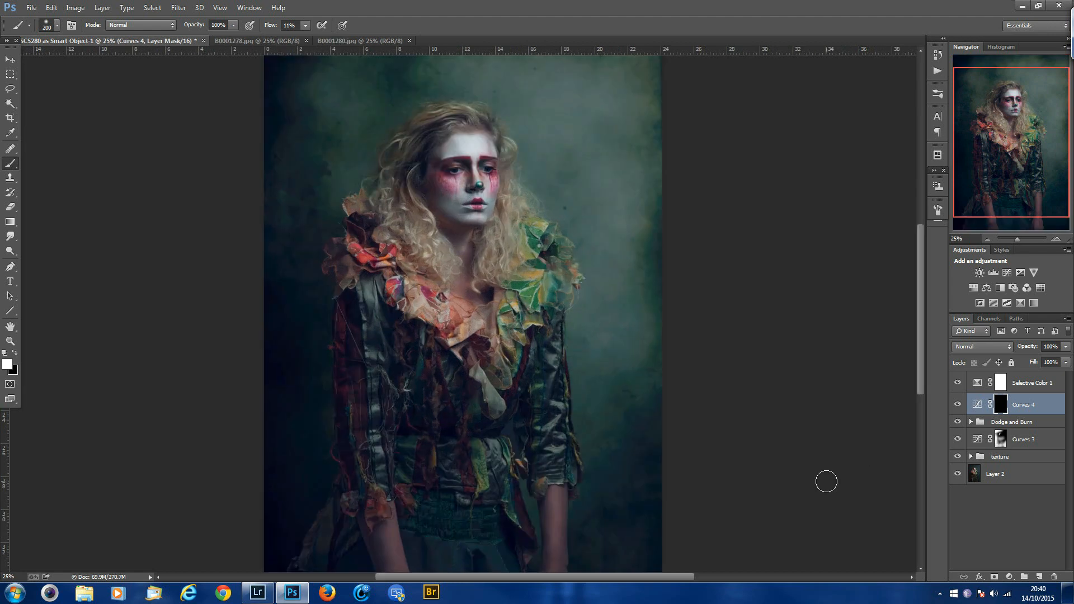
mouse_move(265, 396)
left_mouse_down()
mouse_move(232, 355)
mouse_move(257, 297)
mouse_move(329, 341)
mouse_move(322, 346)
left_mouse_up()
key("ctrl+minus")
Step: Paint white on the Curves 4 mask over the skirt with a 600 px brush to darken the lower costume
key("bracketright")
key("bracketright")
key("bracketright")
key("bracketright")
key("bracketright")
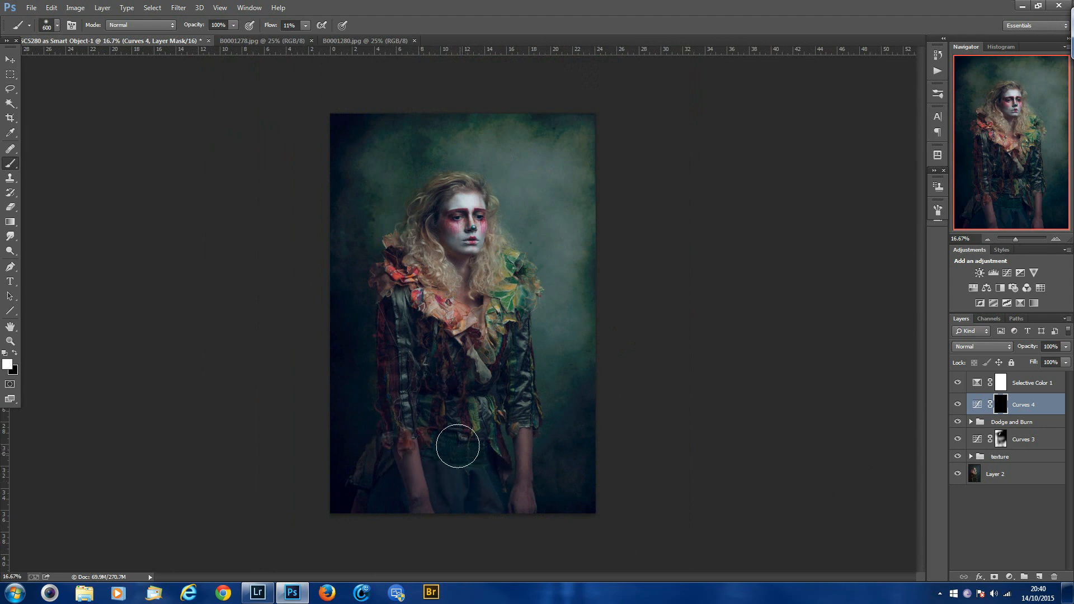
left_click_drag(479, 511, 479, 499)
Step: Extend the Curves 4 darkening over the jacket front with smaller brushes, reducing down to 200 px
key("bracketleft")
key("bracketleft")
key("bracketleft")
key("bracketleft")
key("bracketright")
key("bracketright")
key("bracketright")
key("bracketleft")
key("bracketleft")
left_click_drag(470, 321, 463, 318)
key("bracketleft")
key("bracketleft")
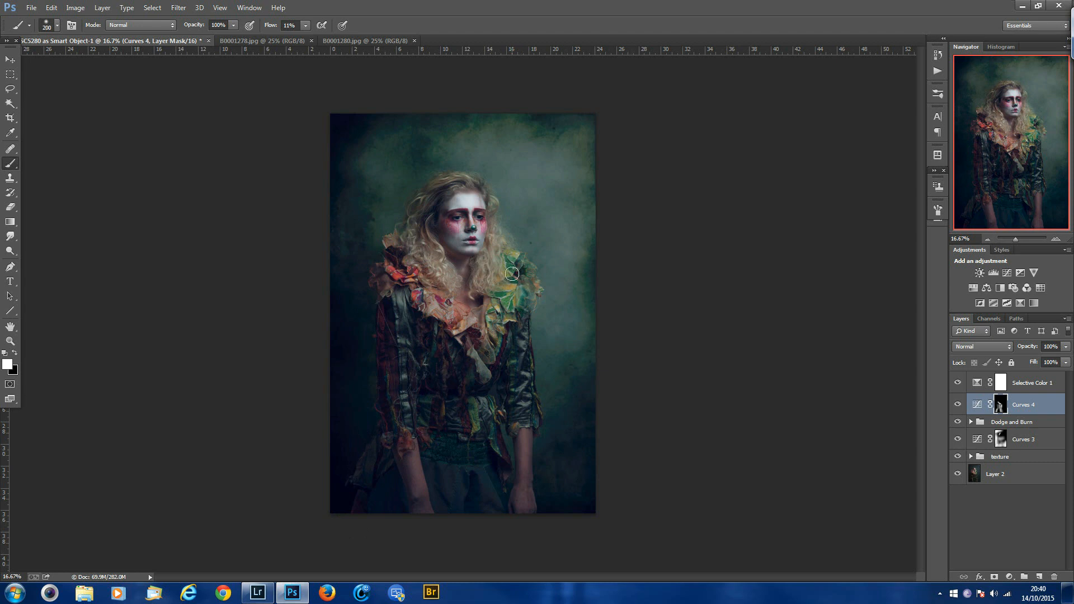
Step: Darken the collar ruff and the lower part of the figure on the Curves 4 mask, varying the brush up to 700 px
key("bracketleft")
key("bracketleft")
key("bracketright")
key("bracketright")
key("bracketleft")
key("bracketleft")
key("bracketleft")
key("bracketright")
key("bracketright")
key("bracketright")
key("bracketright")
key("bracketright")
key("bracketright")
key("bracketright")
key("bracketright")
key("bracketright")
Step: Compare the portrait with and without the Curves 4 darkening
left_click(958, 405)
left_click(958, 404)
left_click(958, 404)
left_click(958, 405)
Step: Expand the texture group and raise the midpoint of the Curves 1 adjustment to brighten the backdrop
left_click(971, 456)
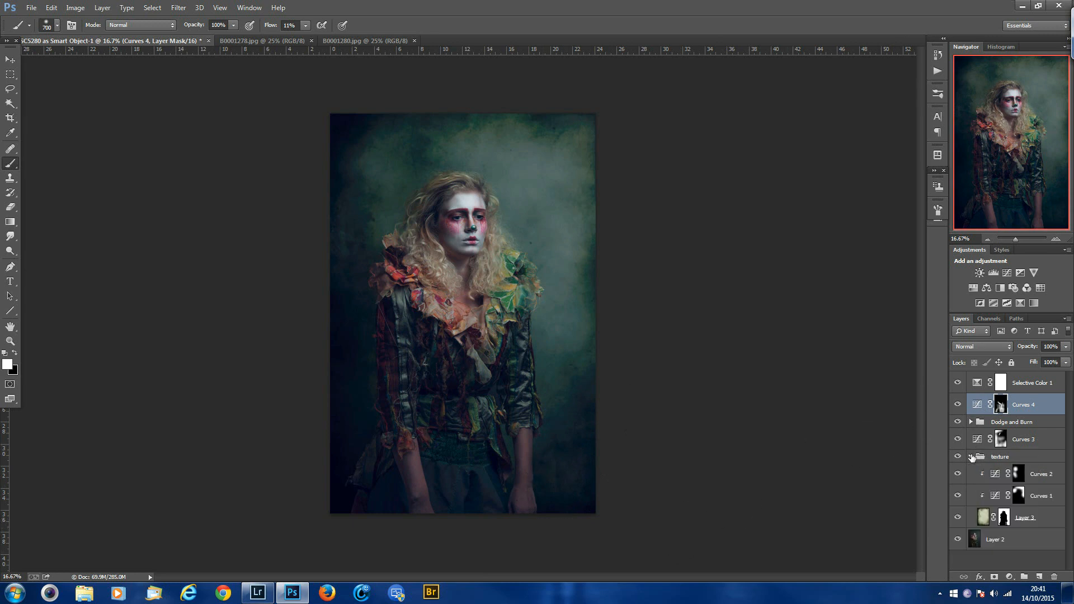
double_click(996, 497)
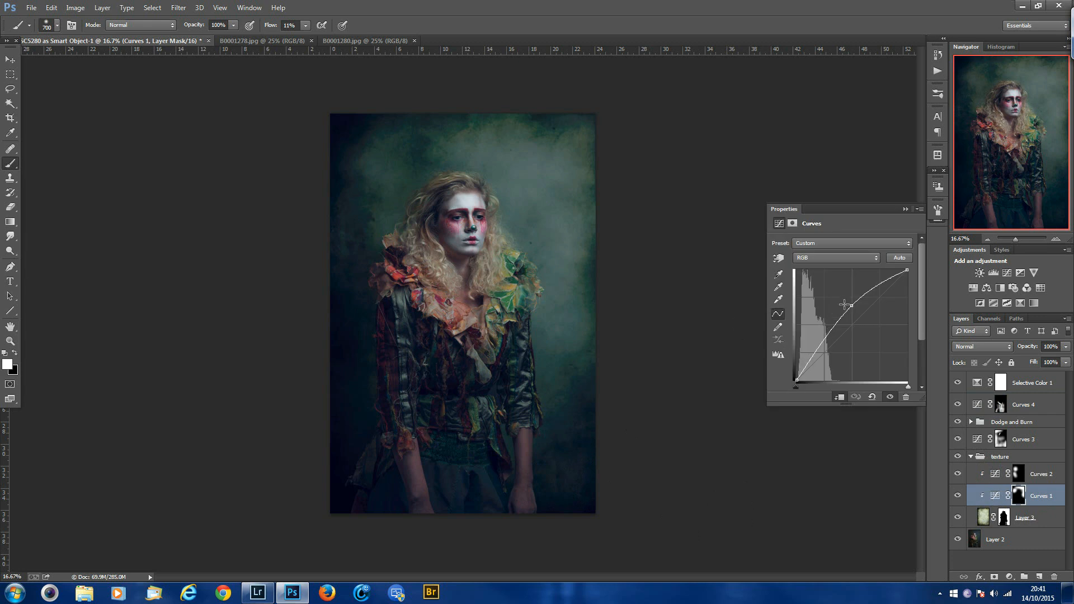
left_click_drag(852, 307, 853, 302)
left_click_drag(856, 298, 854, 292)
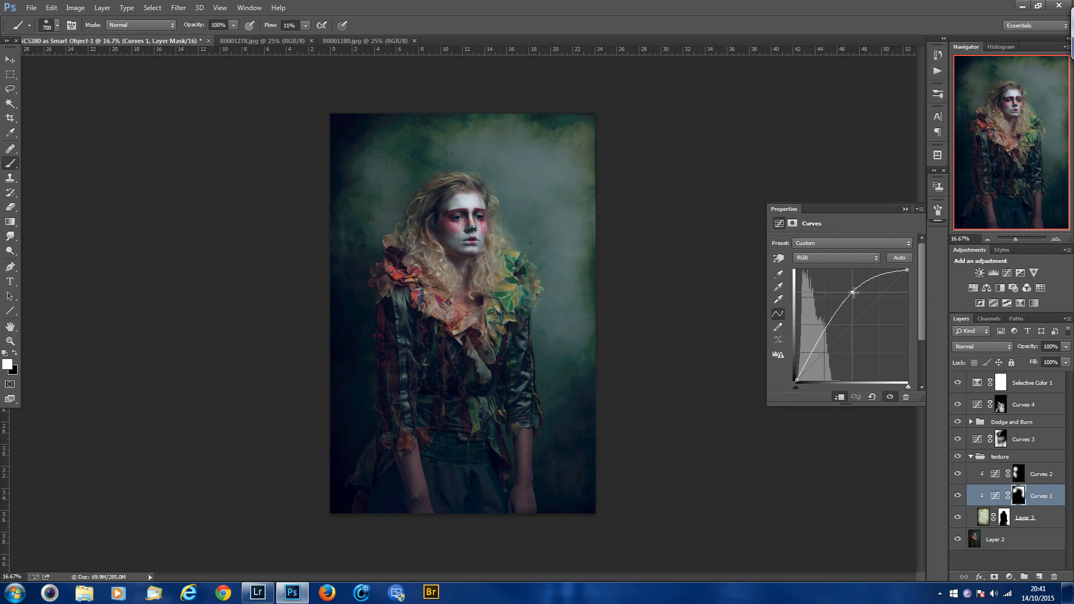
left_click(906, 209)
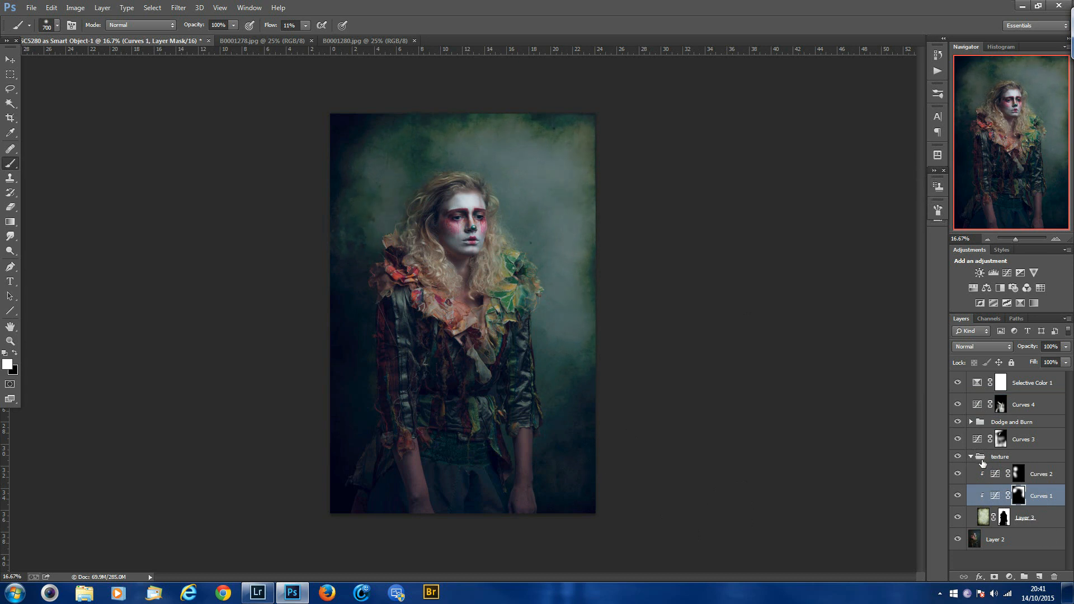
Step: Fine-tune the lower point of the Curves 2 curve, collapse the texture group and compare the portrait with and without the texture
left_click(1000, 474)
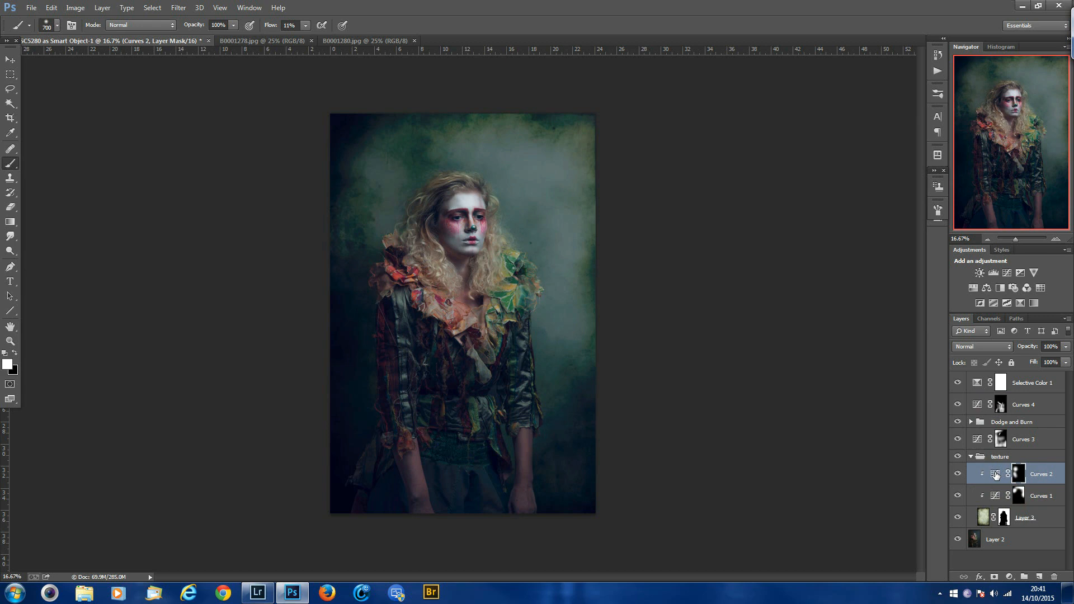
double_click(995, 475)
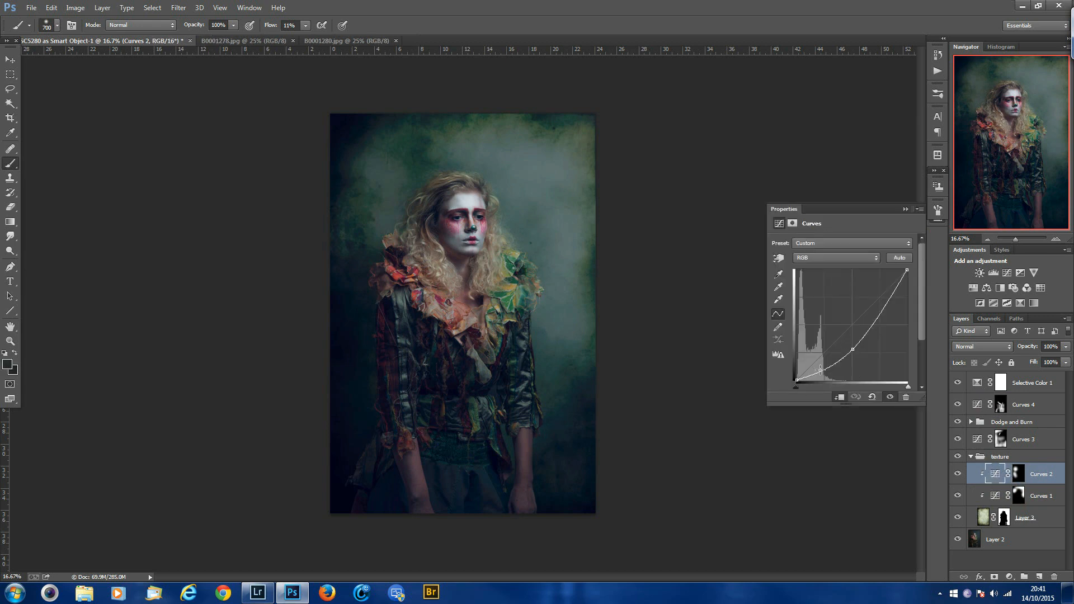
mouse_move(823, 370)
left_mouse_down()
mouse_move(826, 355)
mouse_move(825, 370)
left_mouse_up()
left_click(906, 209)
left_click(971, 457)
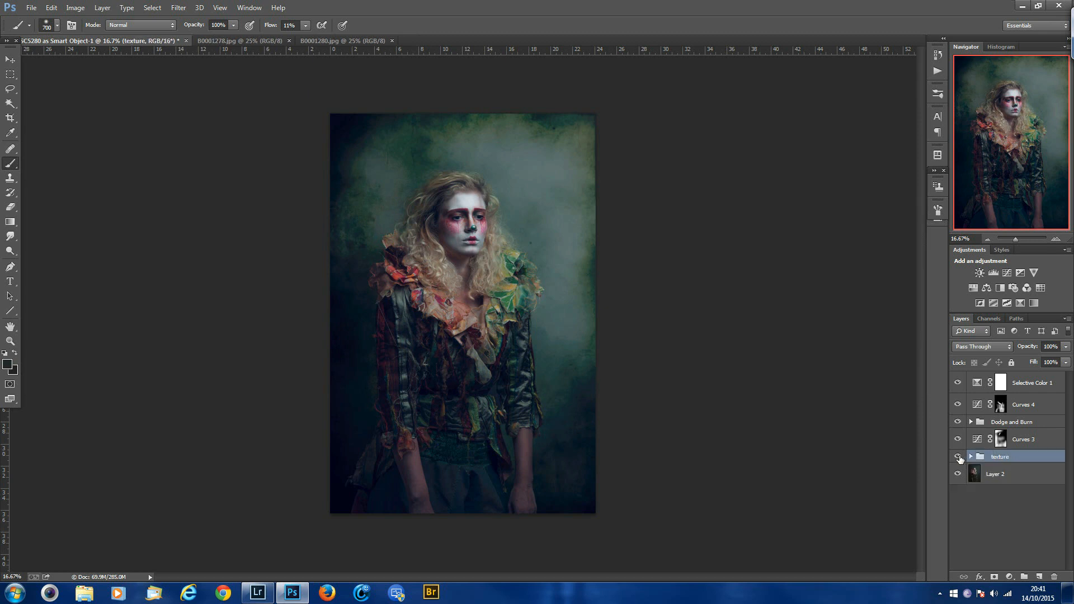
left_click(958, 456)
left_click(958, 457)
Step: Recheck the black point of the Curves 4 curve and rename the layer as tone down highlight
double_click(978, 404)
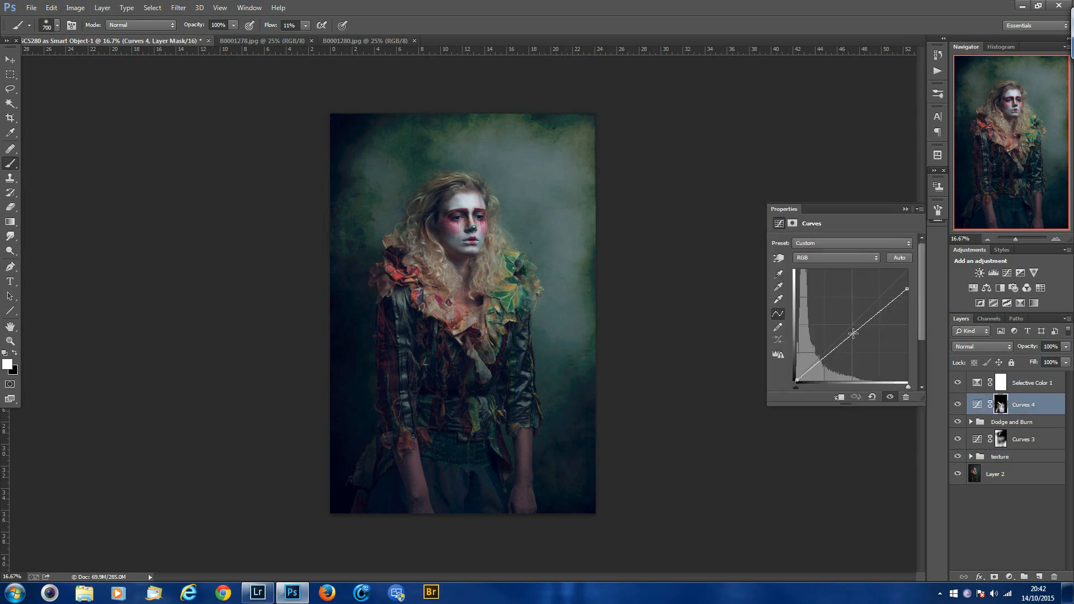
left_click_drag(797, 380, 793, 385)
left_click(905, 208)
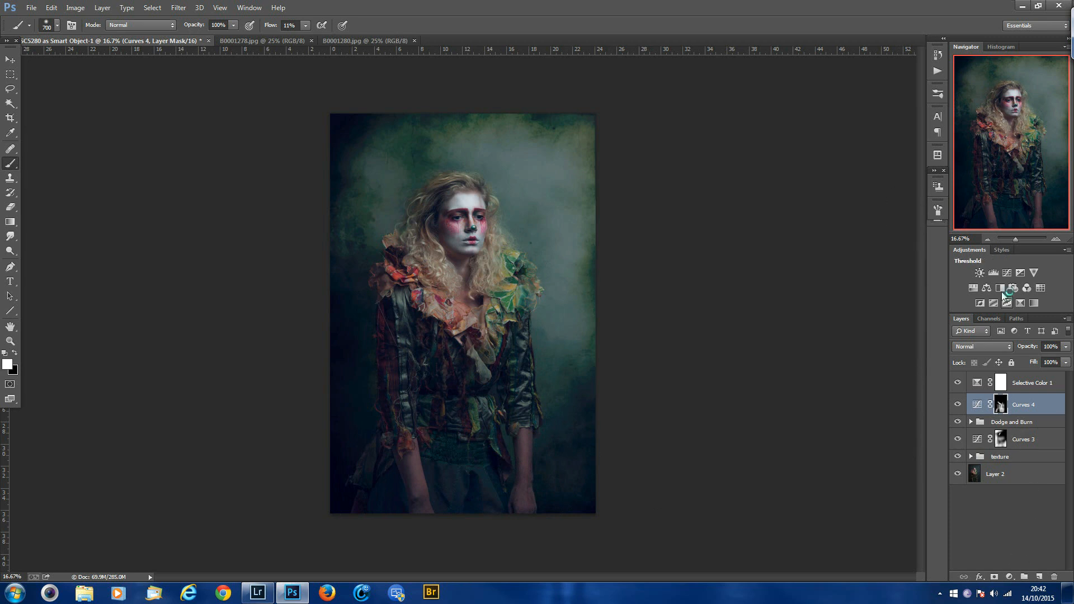
double_click(1022, 405)
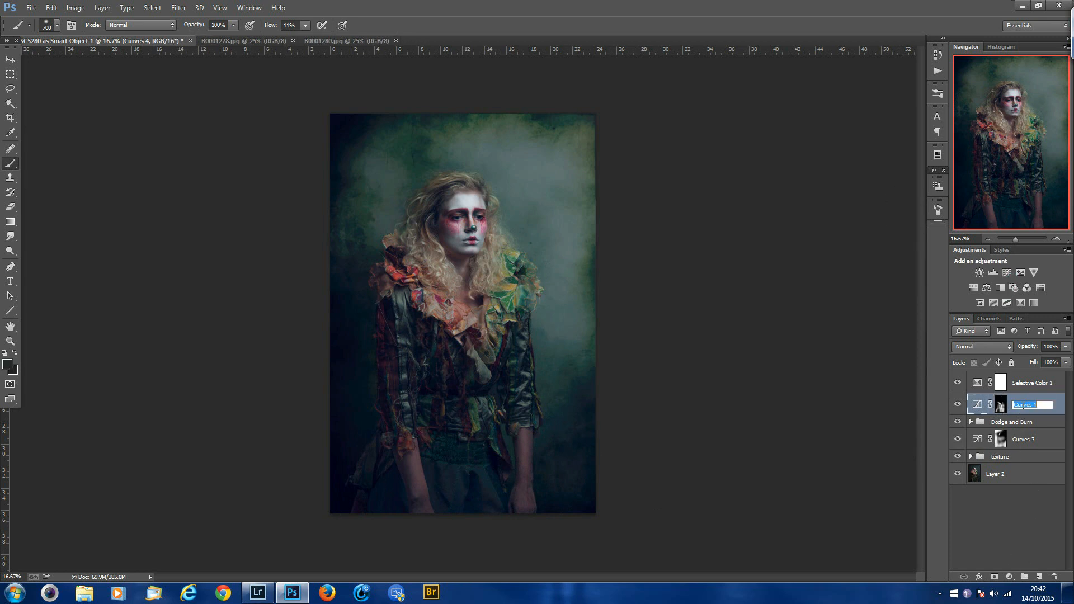
type("h")
type("one down highlight")
key("Return")
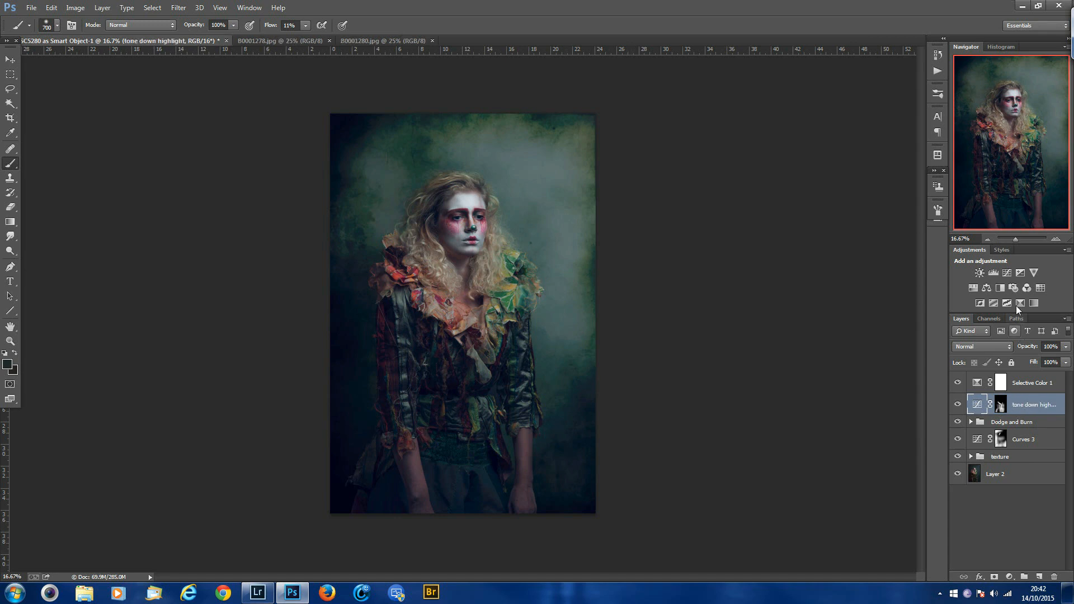
Step: Add a new Curves adjustment above the tone down highlight layer and raise its black point slightly to fade the shadows
left_click(1006, 273)
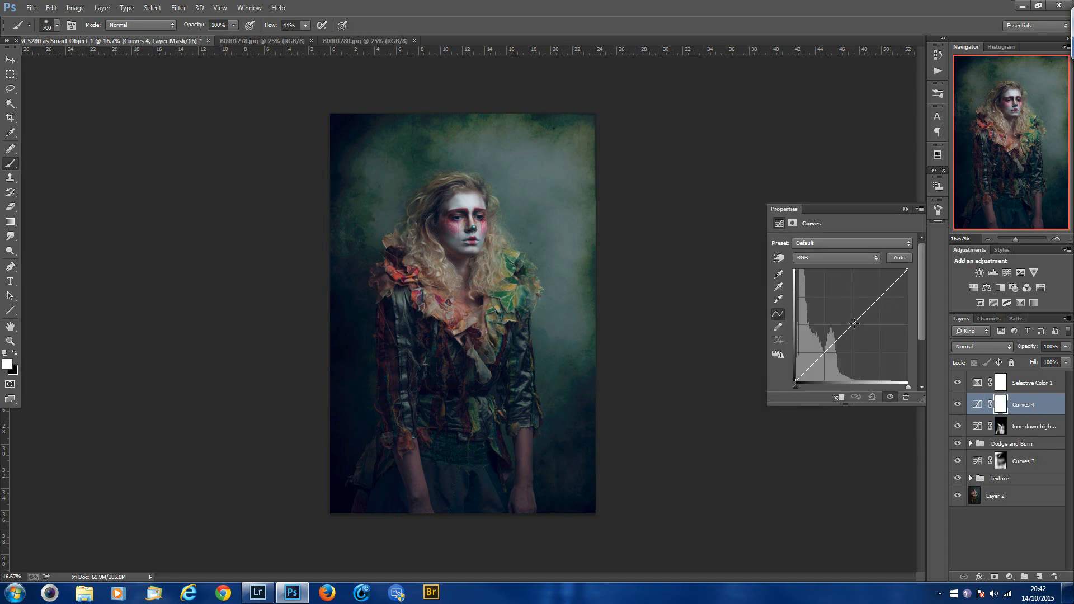
mouse_move(851, 325)
left_mouse_down()
mouse_move(855, 307)
mouse_move(852, 324)
left_mouse_up()
key("Delete")
left_click_drag(796, 380, 796, 380)
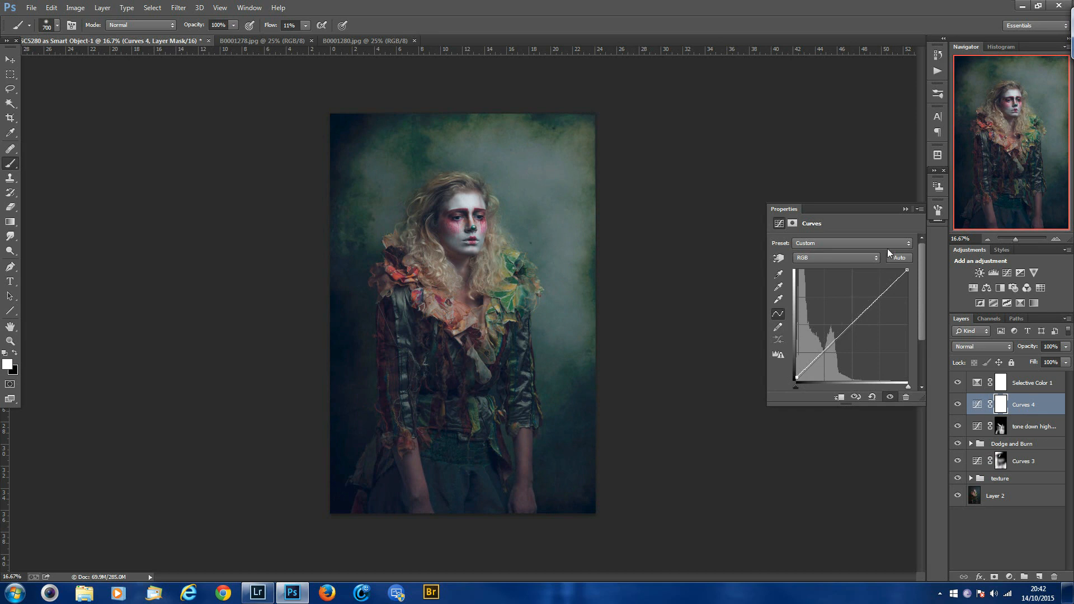
left_click(907, 210)
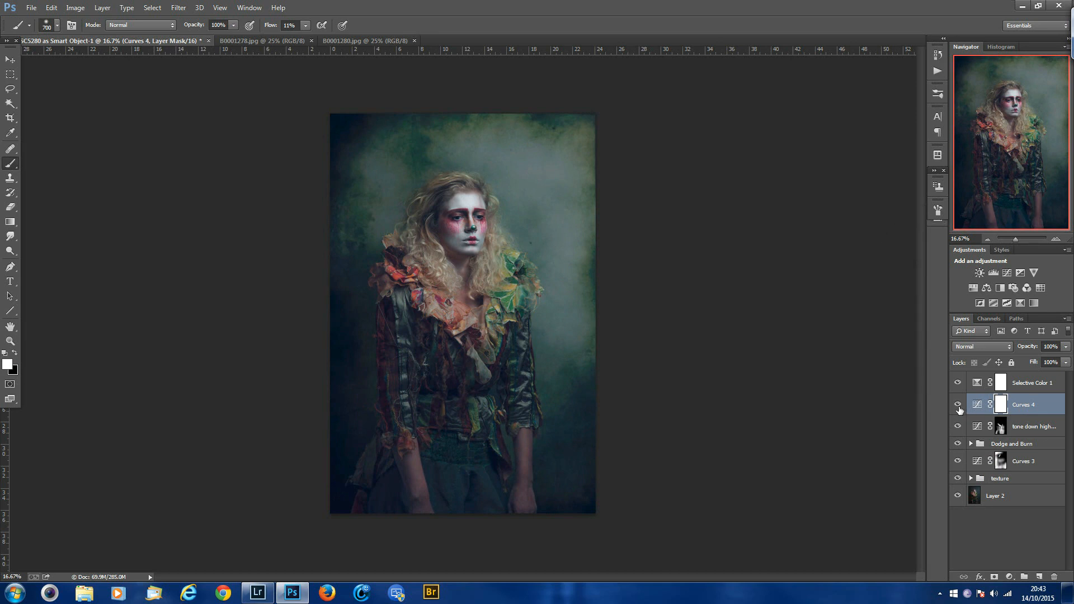
Step: Compare the portrait with and without the new shadow-fading Curves layer and the Selective Color 1 tint
left_click(959, 407)
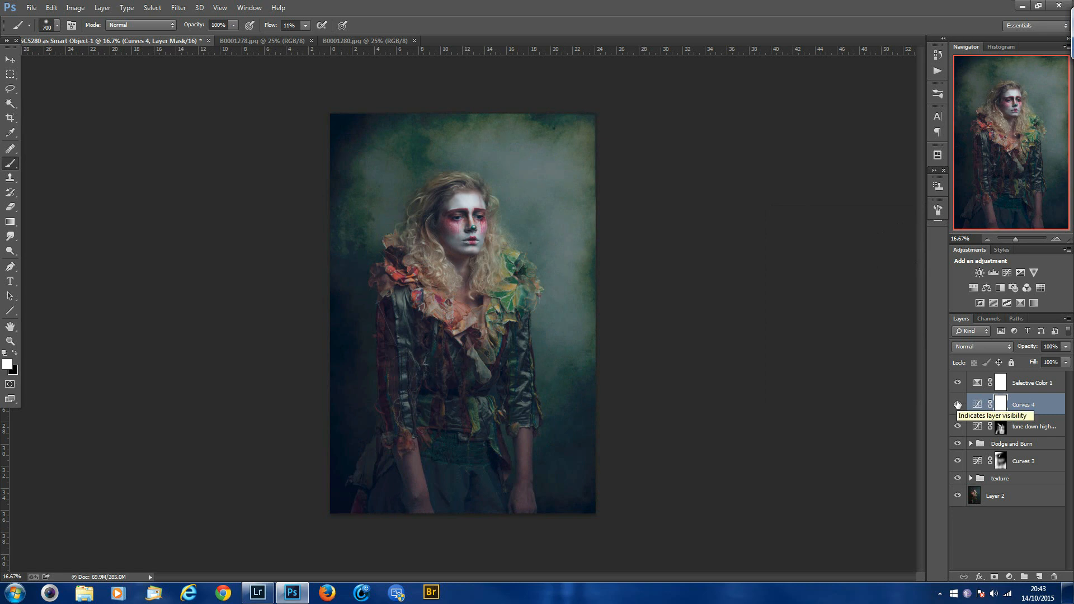
left_click(959, 406)
left_click(958, 405)
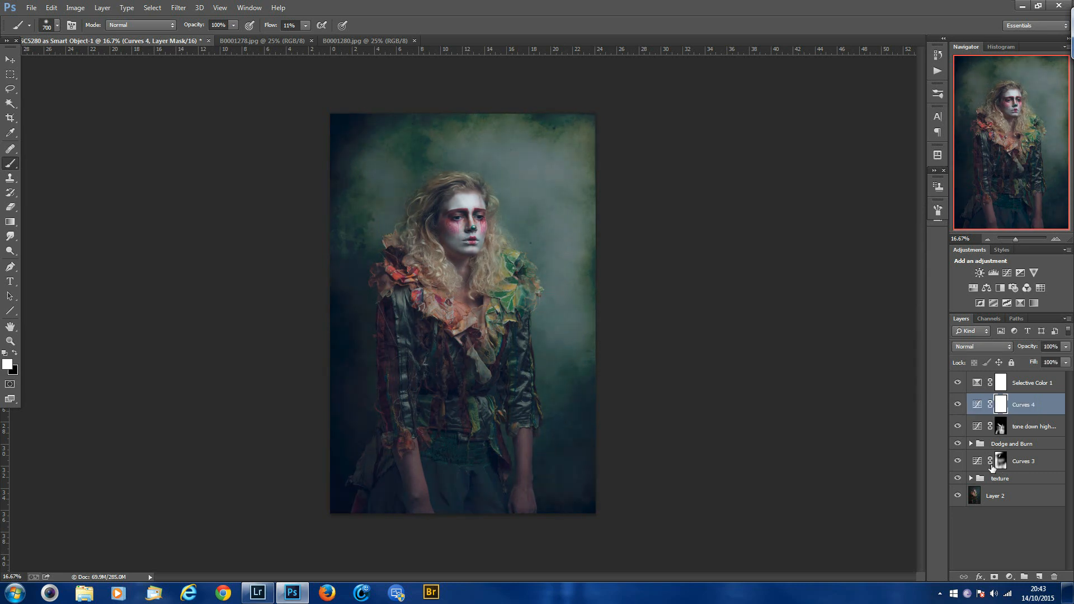
left_click(957, 383)
left_click(958, 383)
left_click(958, 405)
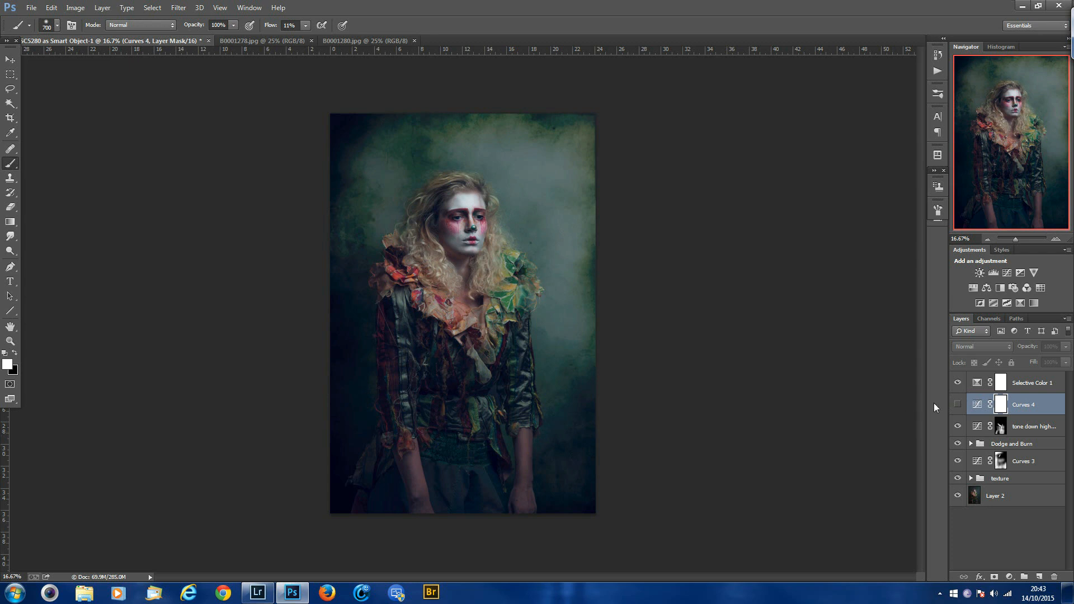
left_click(958, 404)
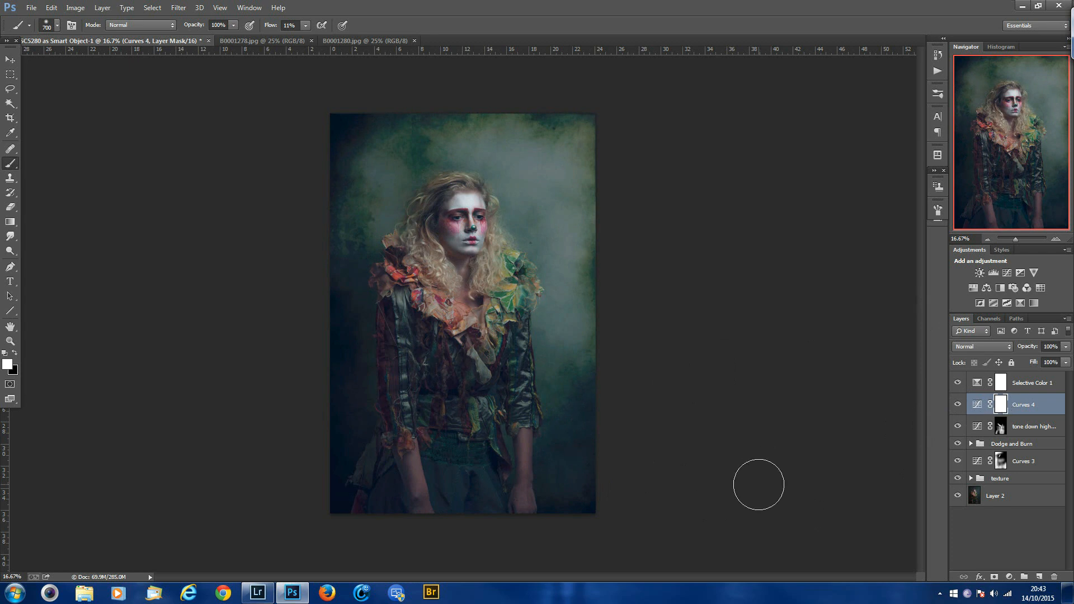
Step: Enlarge the brush to 1200 px and set its flow to 6%
key("bracketright")
key("bracketright")
key("bracketright")
key("bracketright")
key("bracketright")
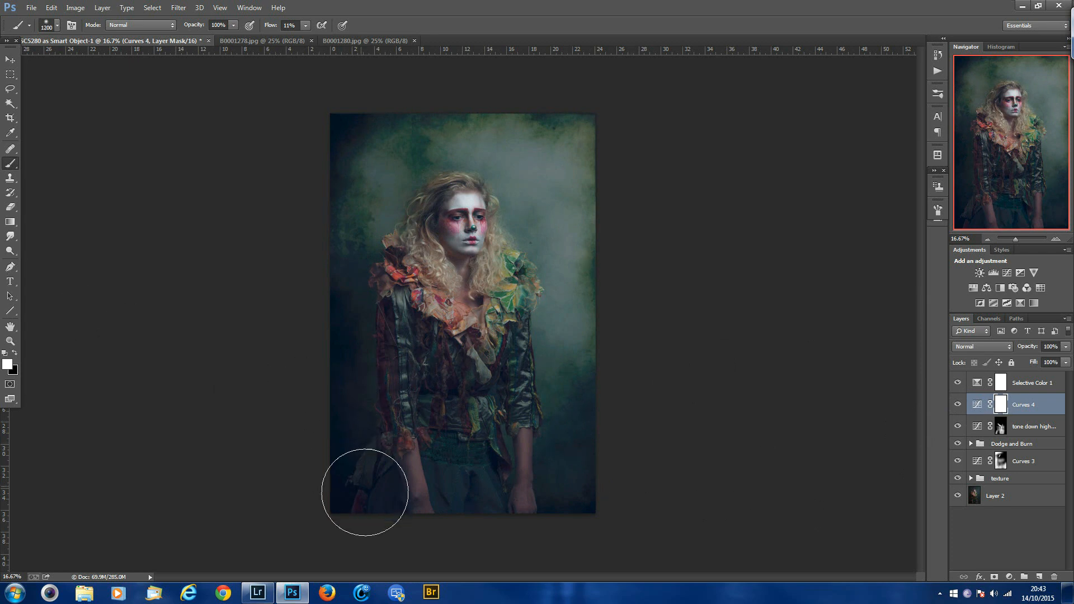
left_click(306, 26)
left_click_drag(306, 38, 301, 38)
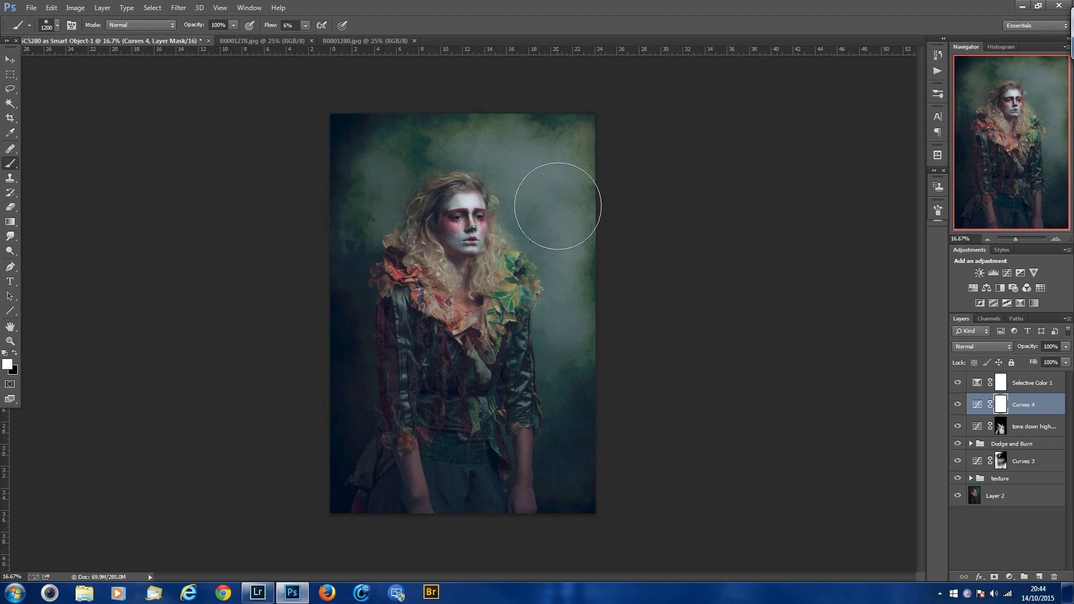
Step: Select the Selective Color 1 layer and check the portrait with and without its tint
left_click(1035, 390)
left_click(958, 384)
left_click(958, 384)
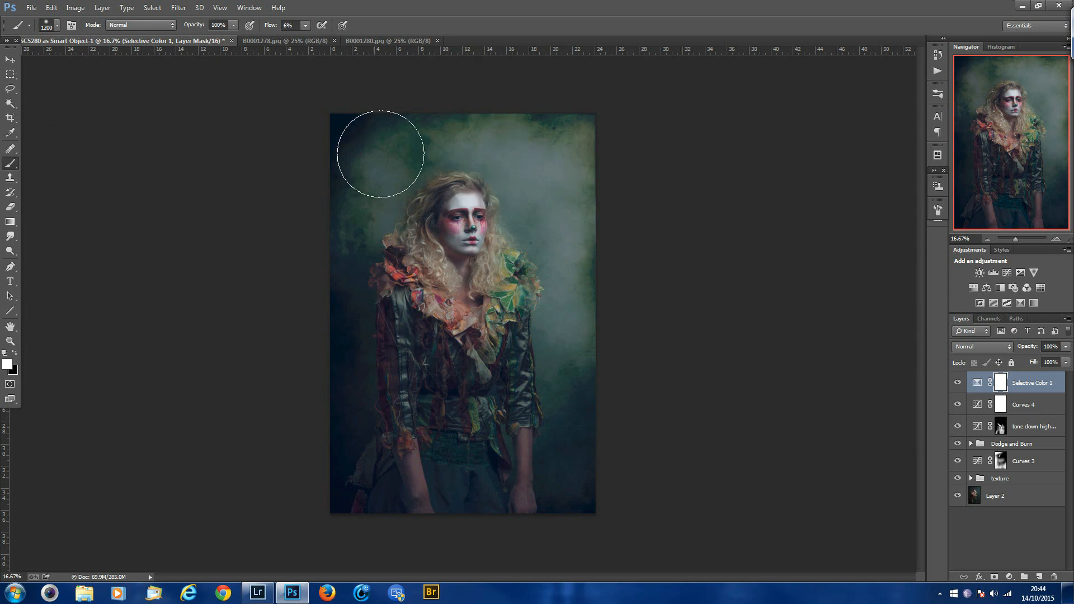
Step: Switch to Lightroom, view Copy 1 of _DSC5264-Edit.tif from all photographs as a reference, and return to Photoshop
left_click(257, 592)
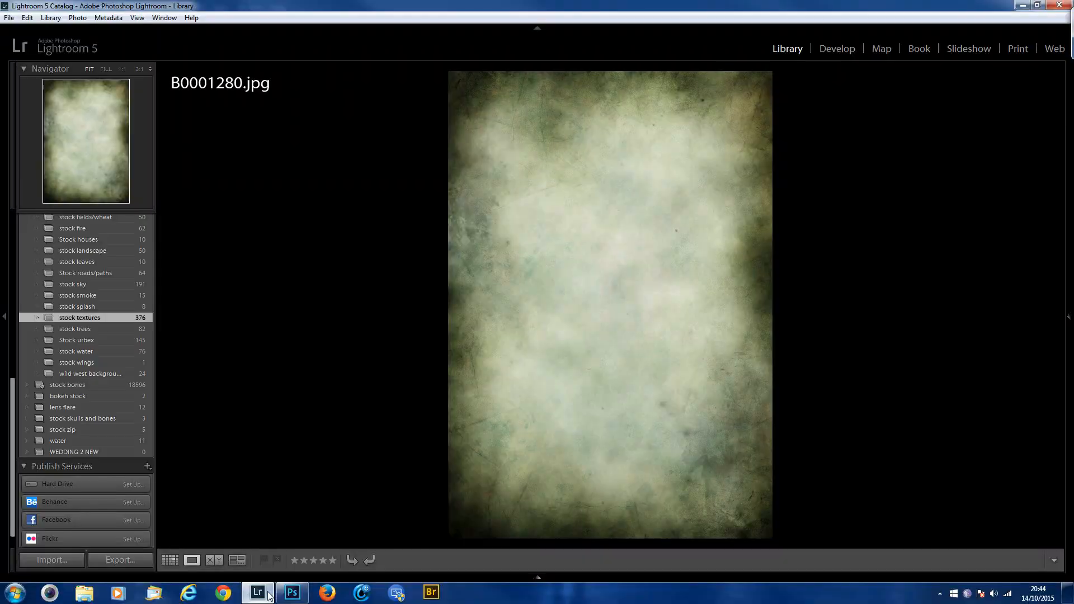
left_click(170, 560)
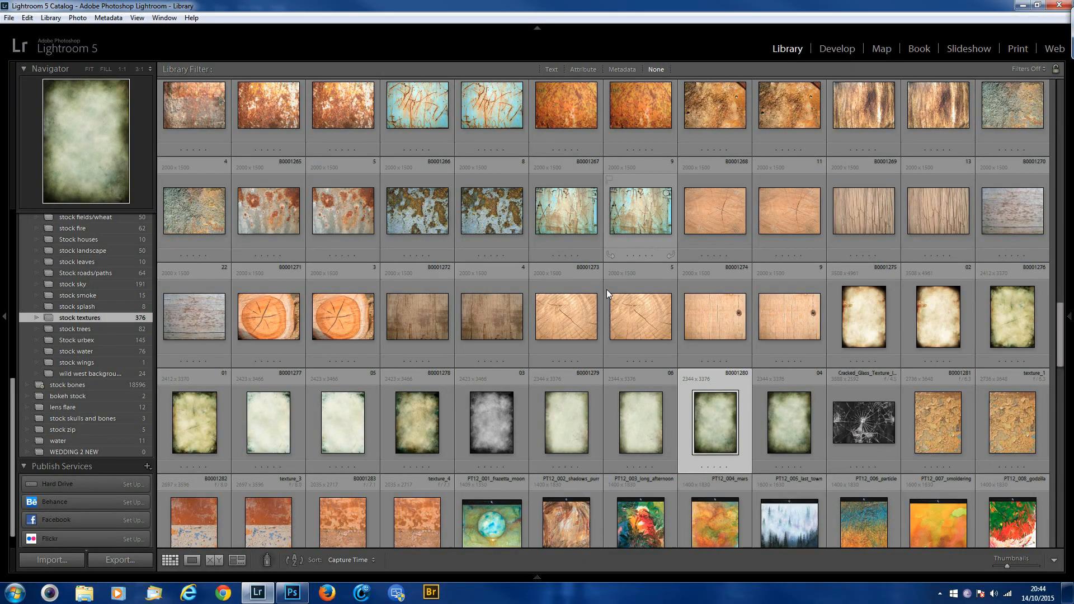
scroll(158, 337, "up", 5)
scroll(118, 246, "up", 10)
left_click(103, 233)
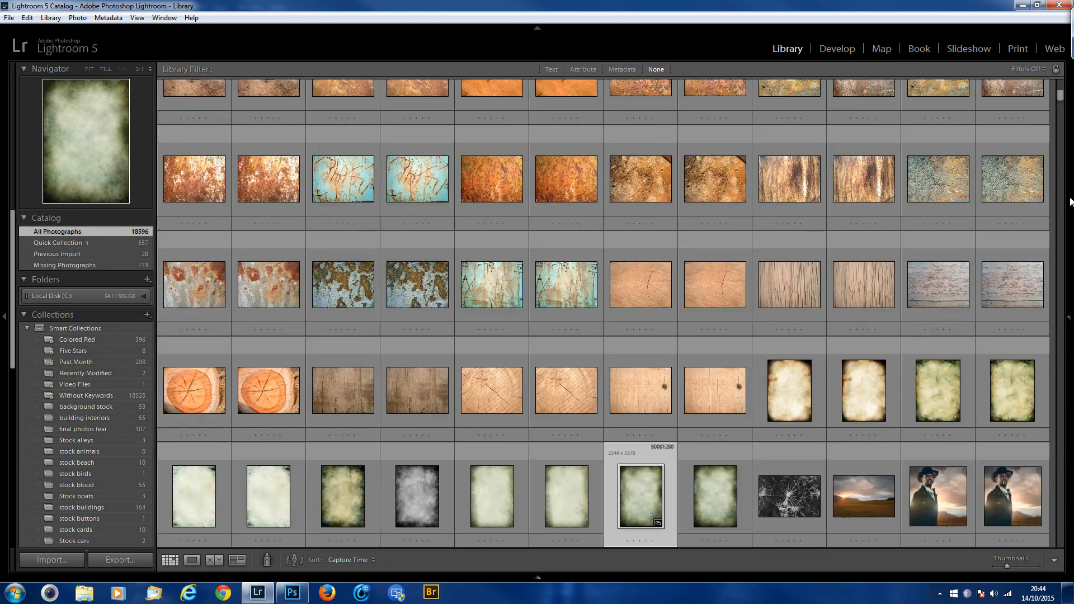
mouse_move(1064, 105)
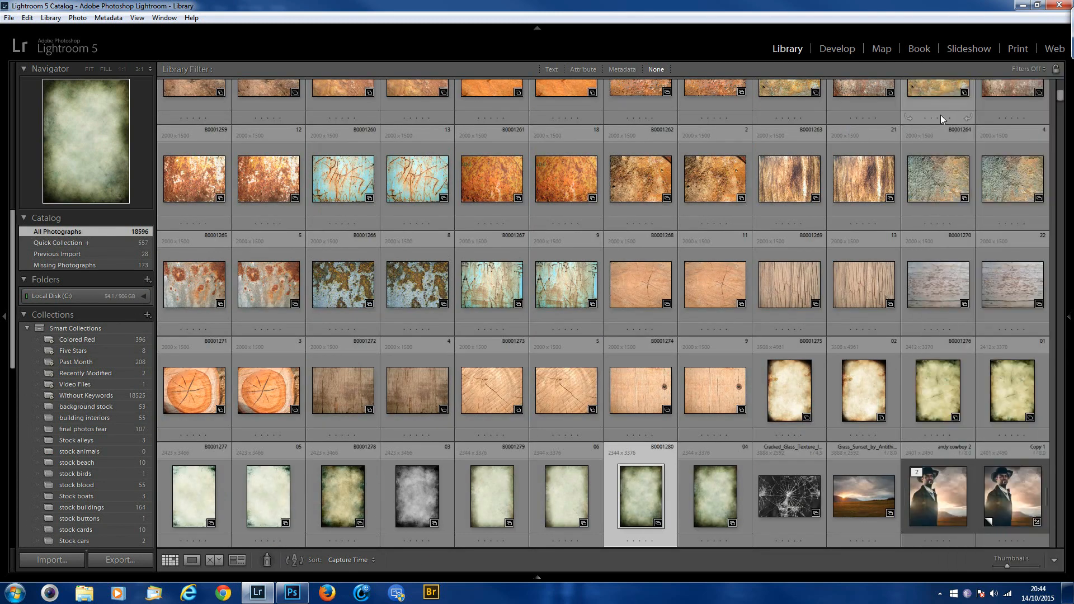
left_click_drag(1061, 98, 1061, 546)
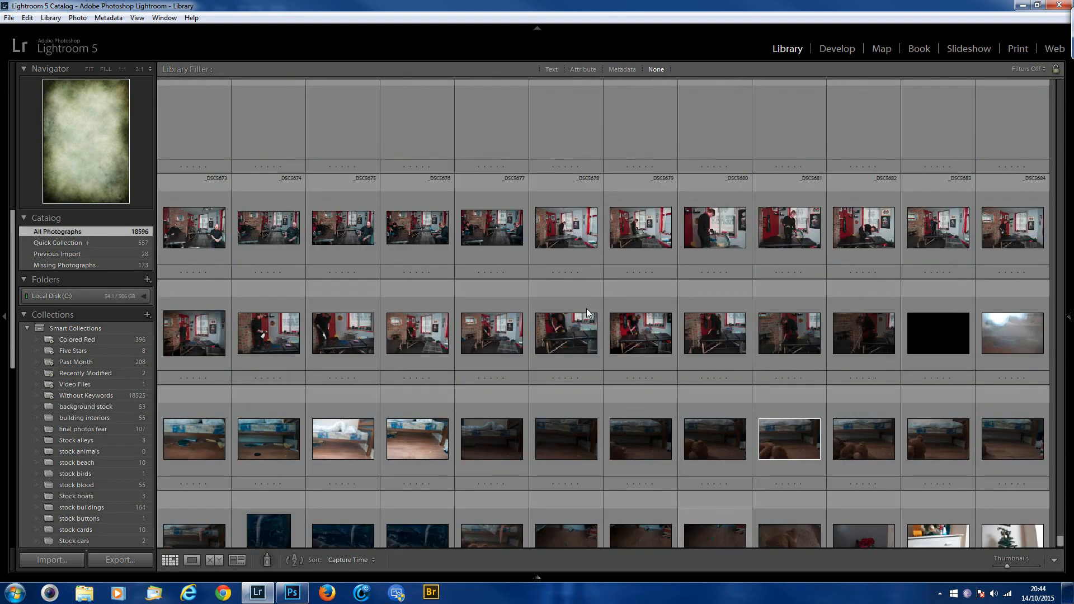
scroll(587, 315, "up", 15)
scroll(587, 312, "up", 15)
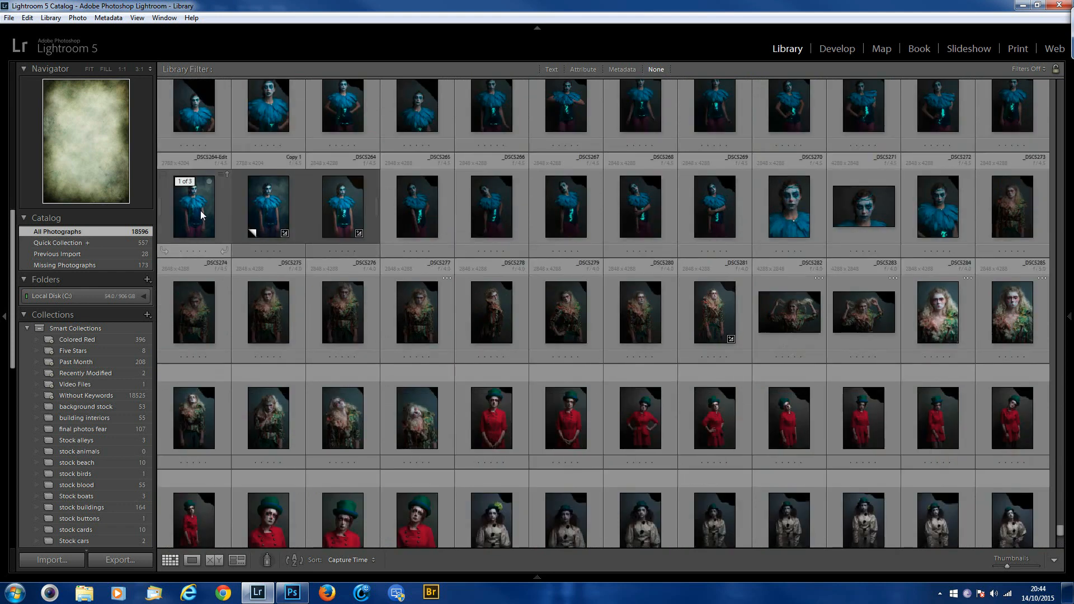
double_click(274, 192)
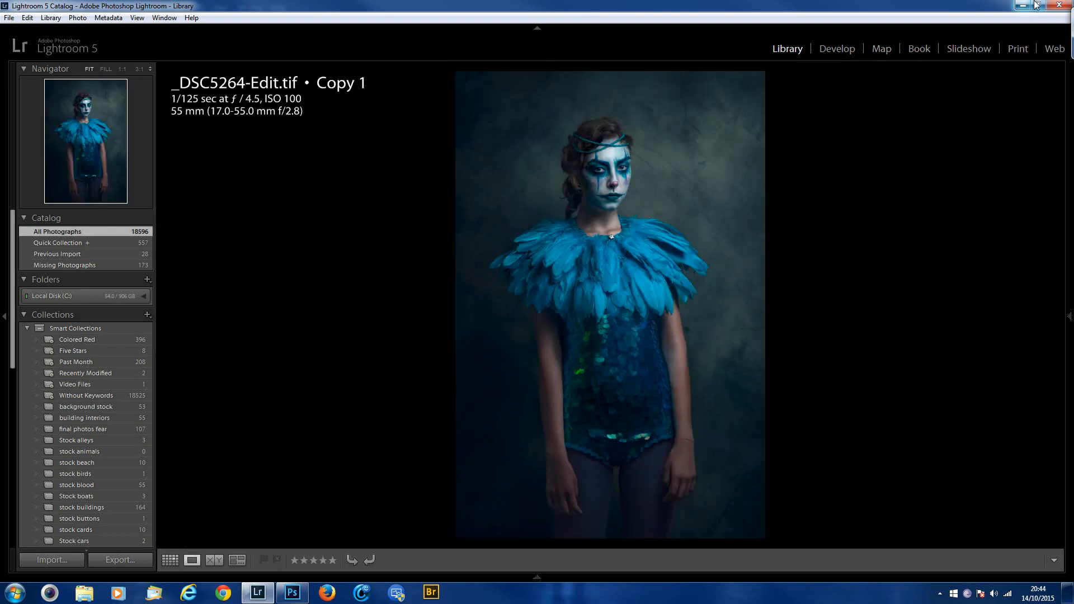
left_click(293, 593)
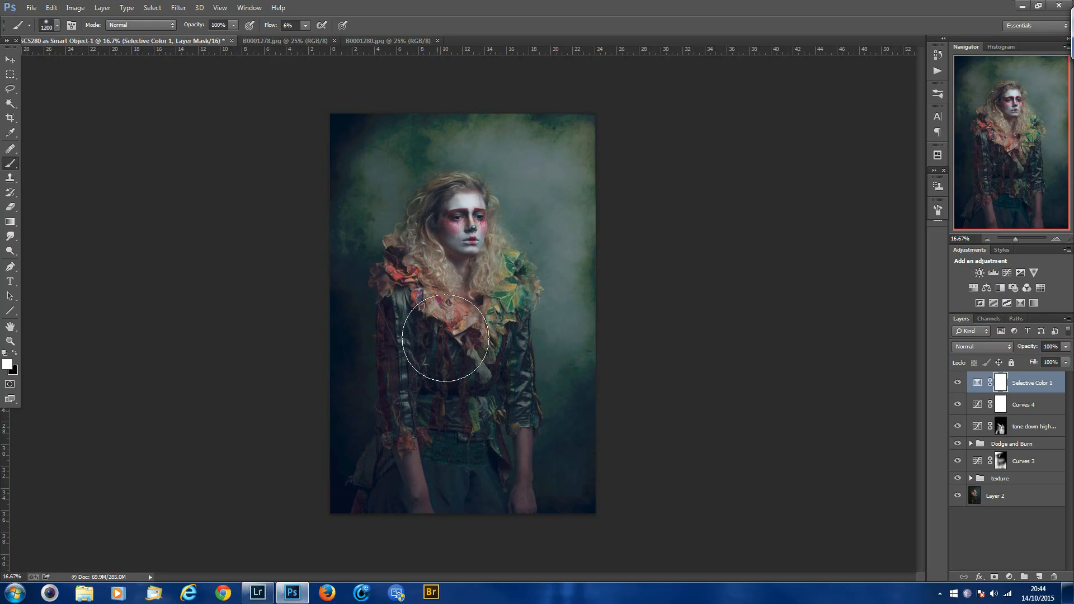
Step: Try to squash the whole texture group to 97.39% height from its top edge
left_click(958, 479)
left_click(958, 479)
left_click(978, 480)
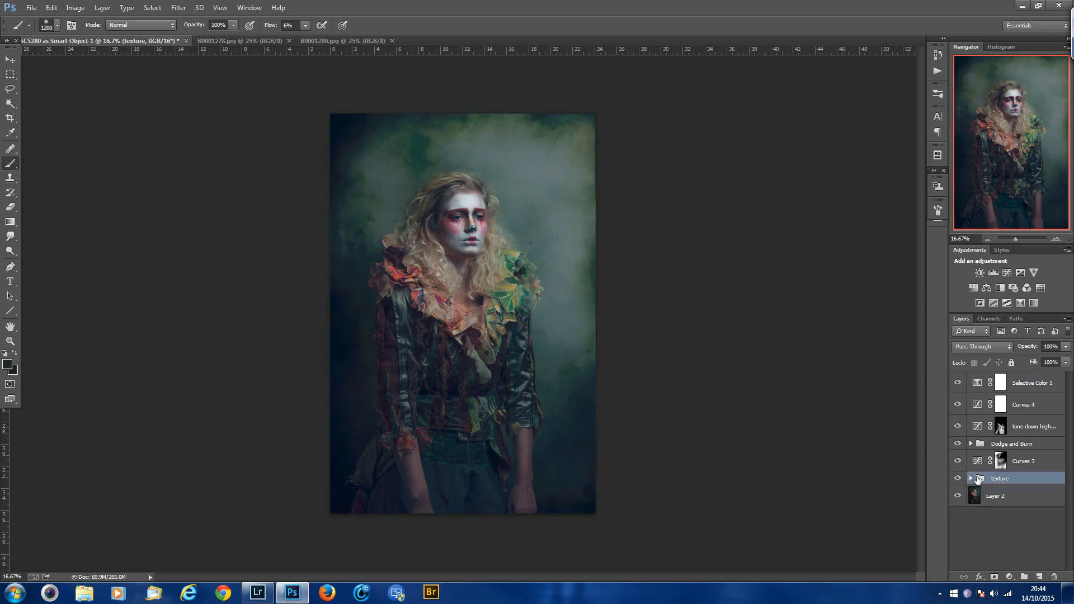
key("ctrl+t")
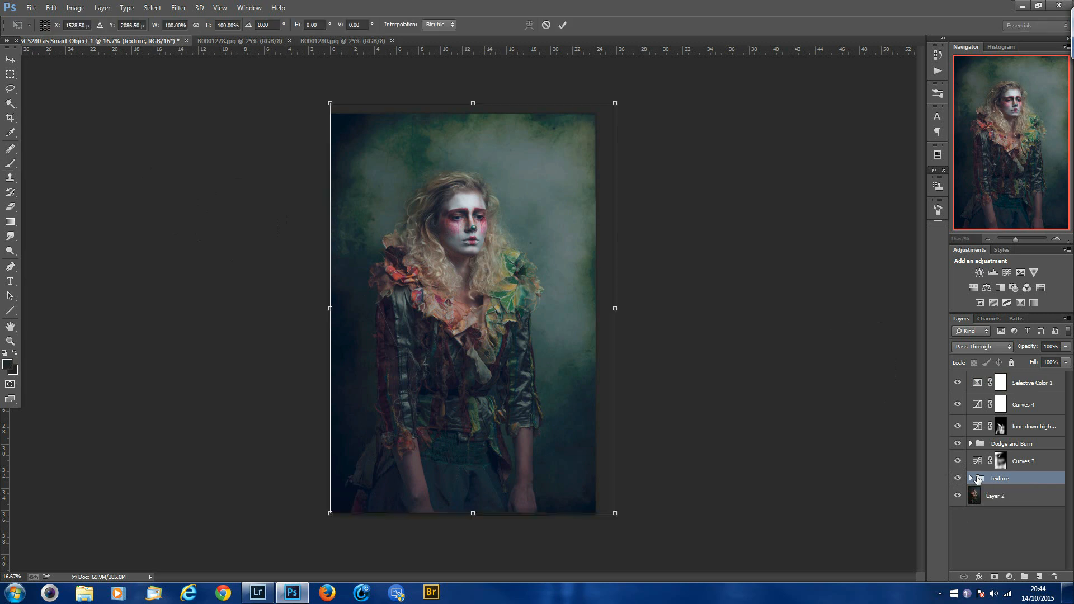
left_click_drag(474, 103, 473, 113)
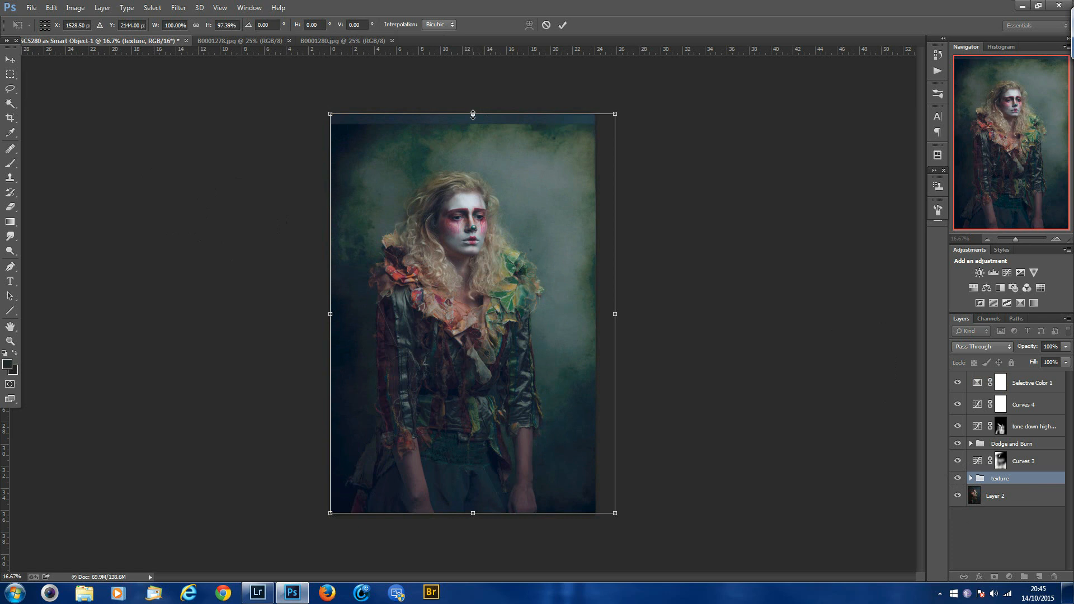
key("b")
key("Return")
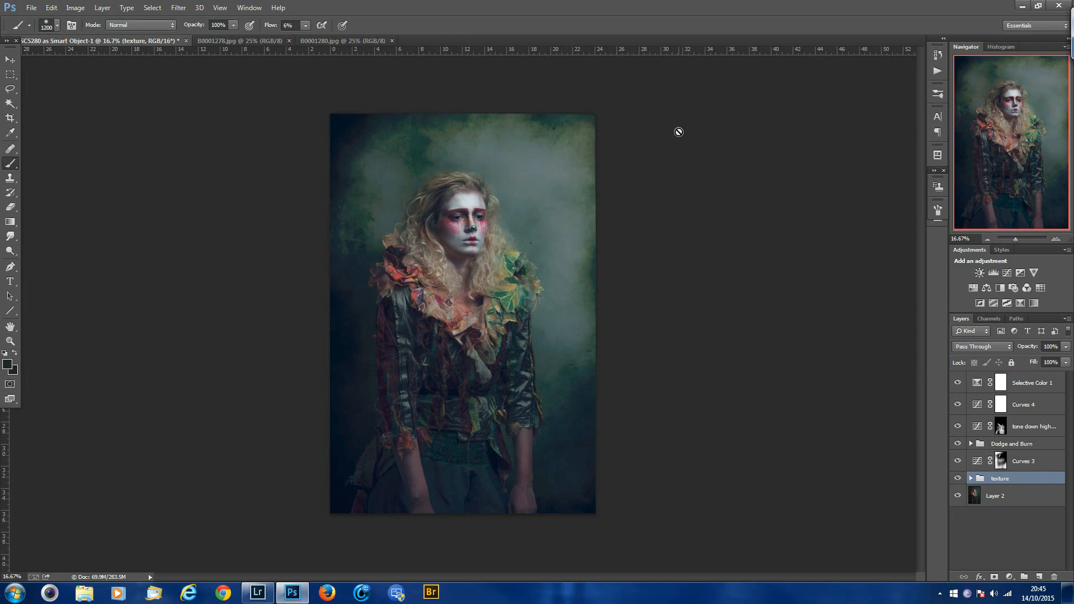
Step: Expand the texture group and squash the Layer 3 texture to 92.91% height from its top edge
left_click(970, 478)
left_click(984, 539)
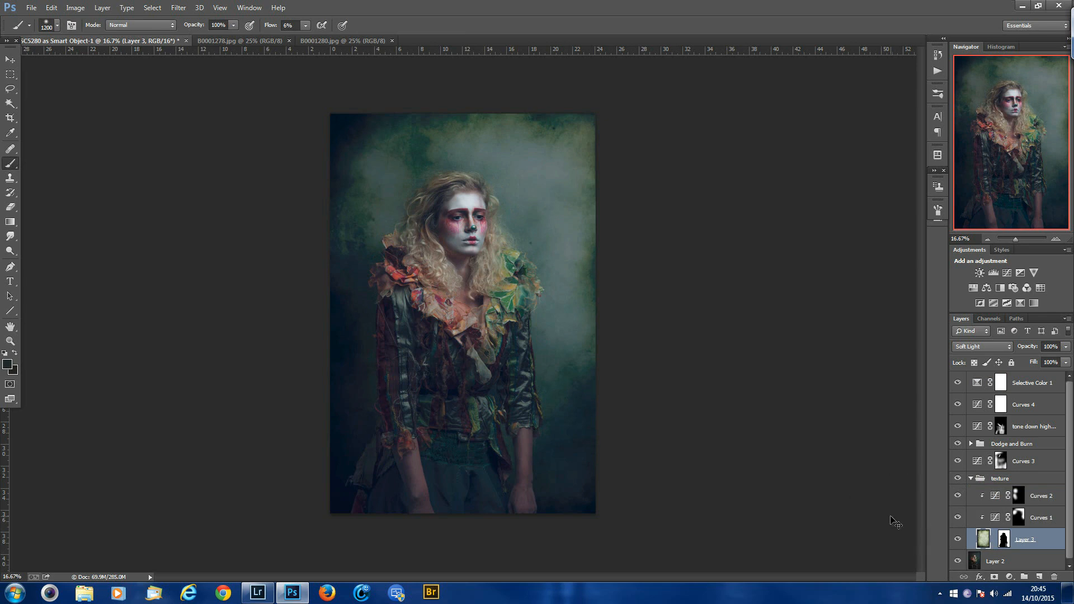
key("ctrl+t")
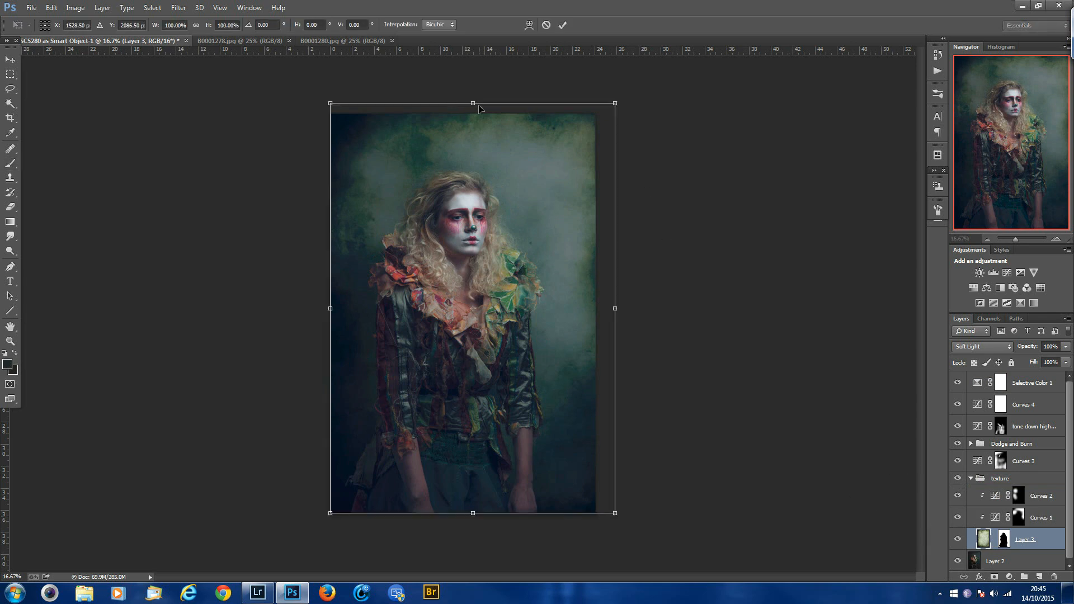
left_click_drag(472, 104, 473, 132)
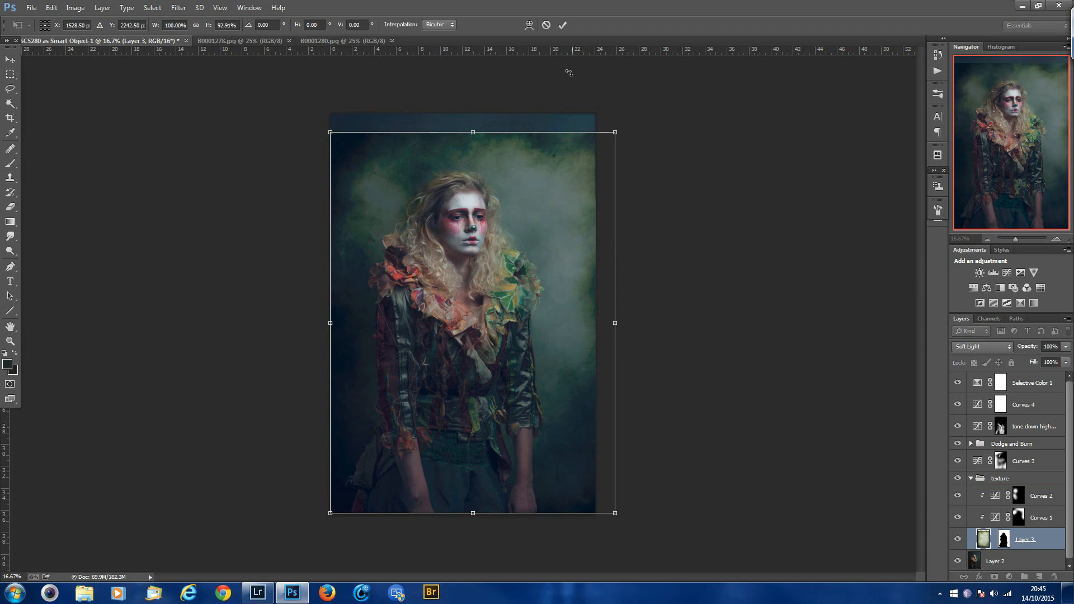
left_click(563, 25)
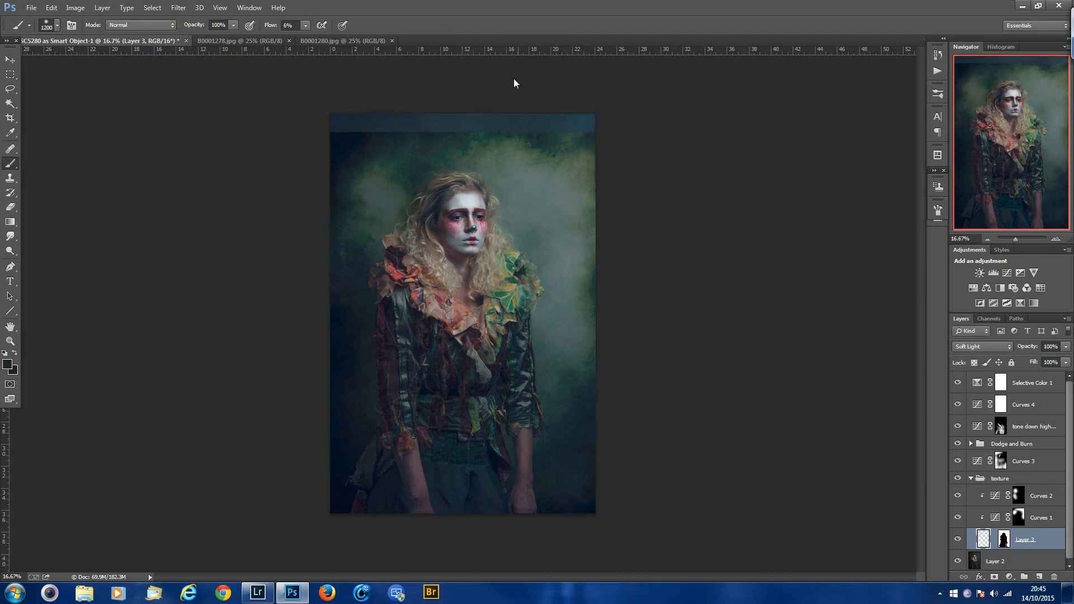
Step: Crop the uncovered strip above the texture off the top of the portrait
key("c")
left_click_drag(462, 114, 462, 125)
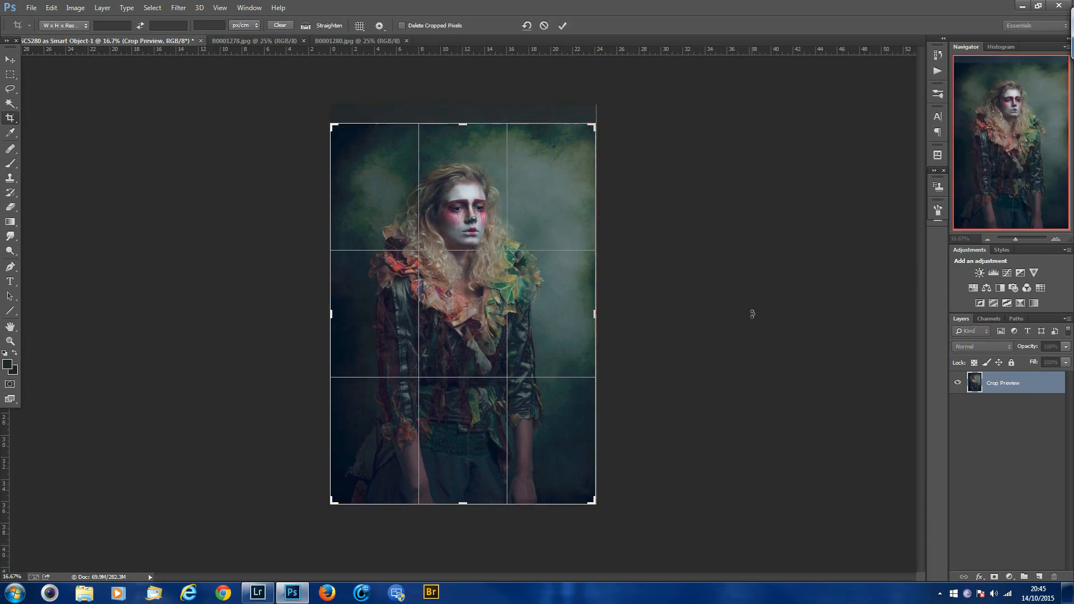
key("Return")
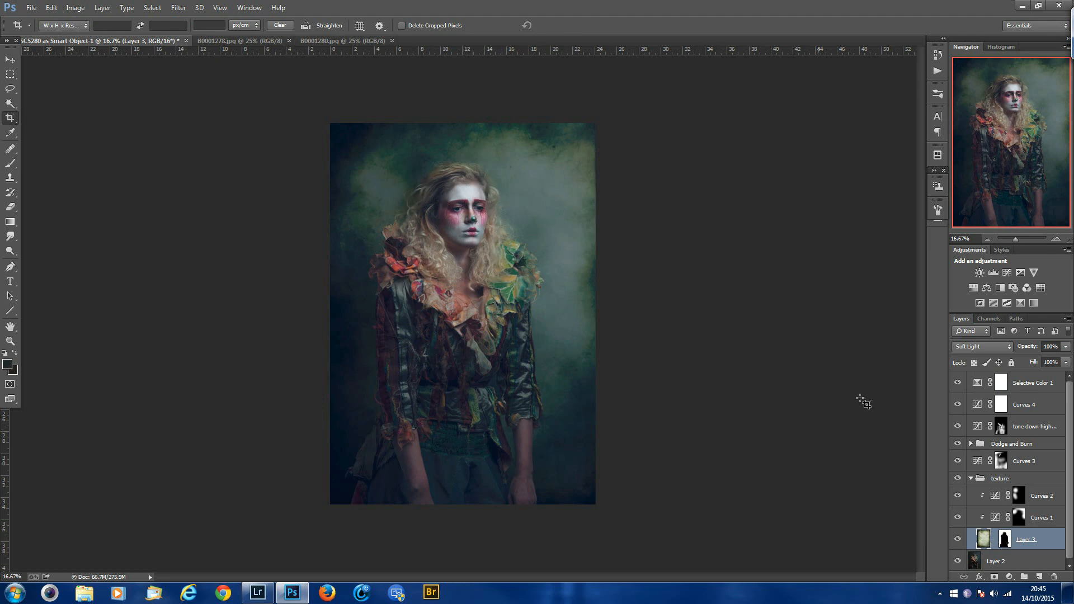
Step: Collapse the texture group, stamp the visible layers into a new layer above Selective Color 1, and open Topaz Clarity on it
left_click(971, 478)
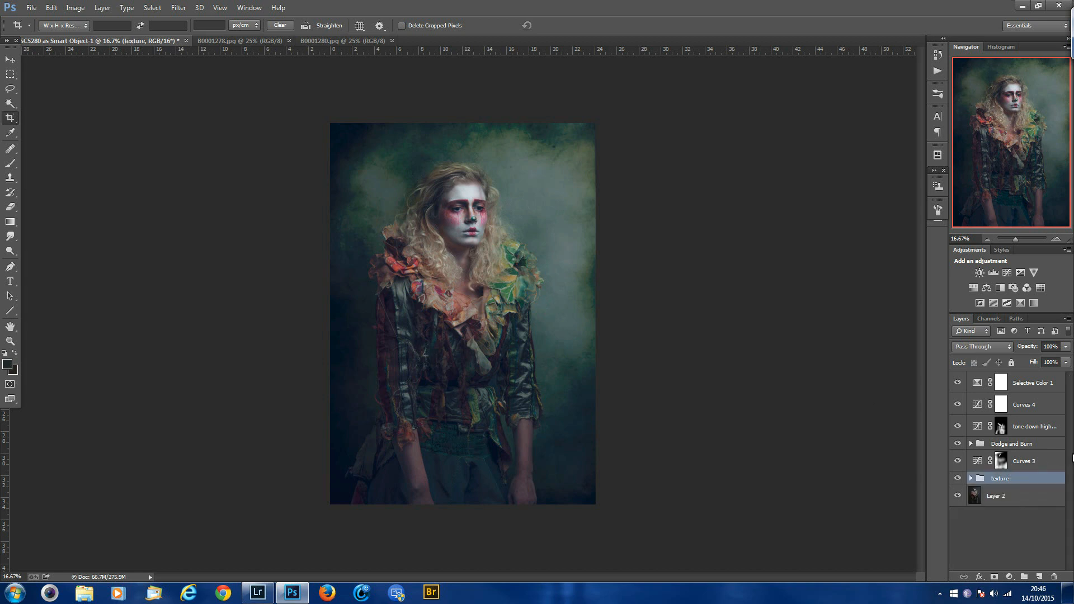
left_click(1033, 391)
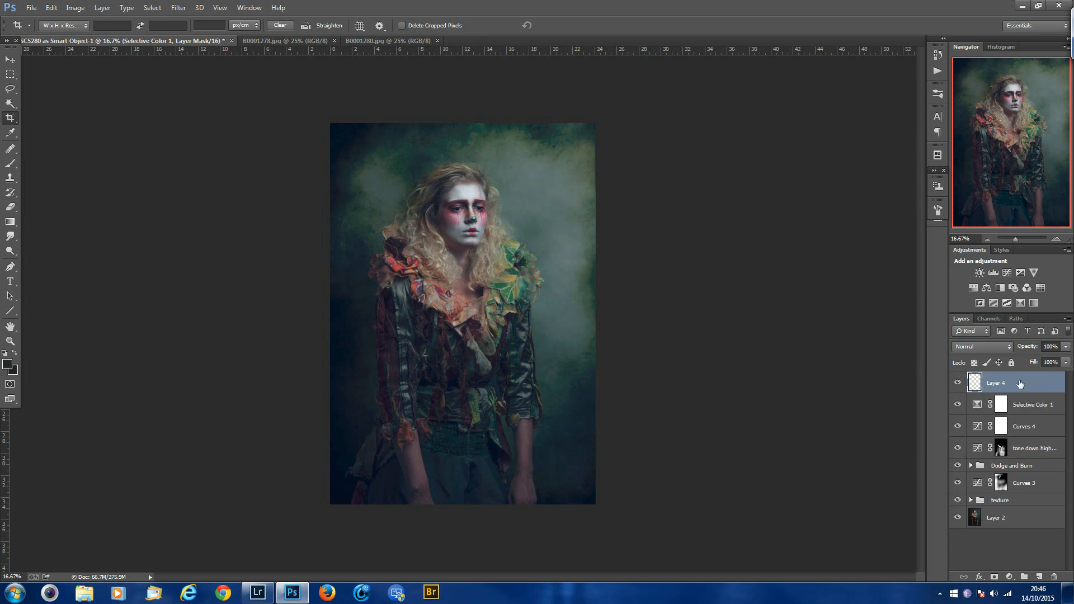
left_click(178, 7)
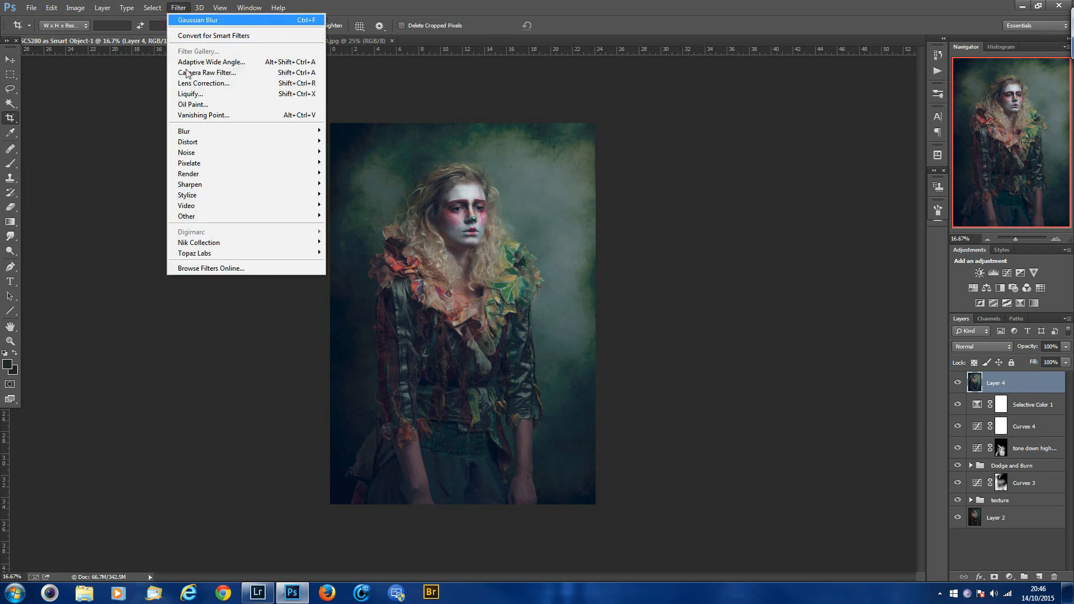
mouse_move(203, 255)
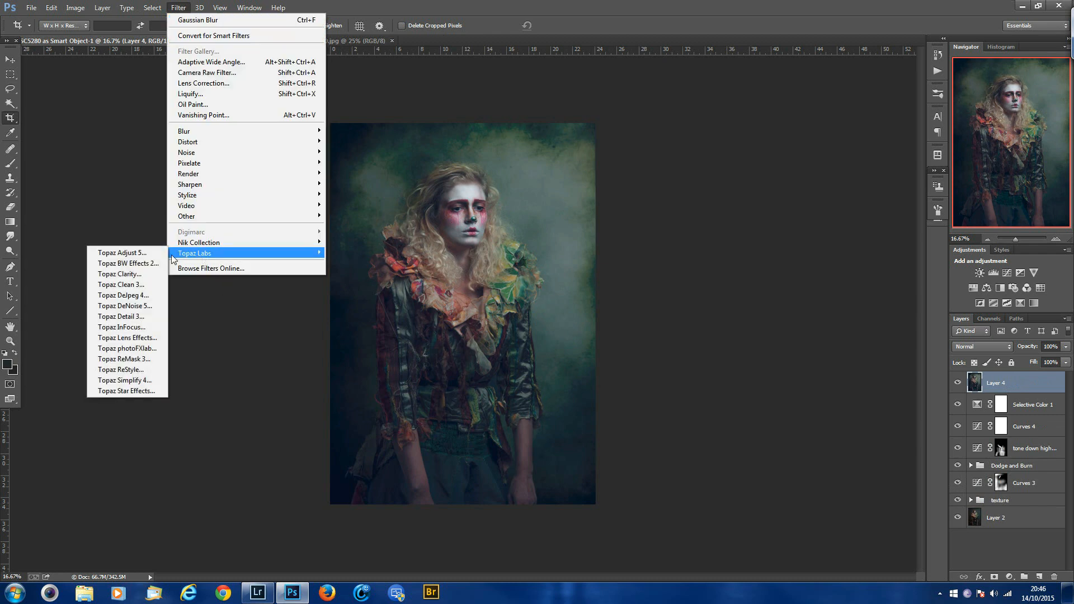
left_click(144, 274)
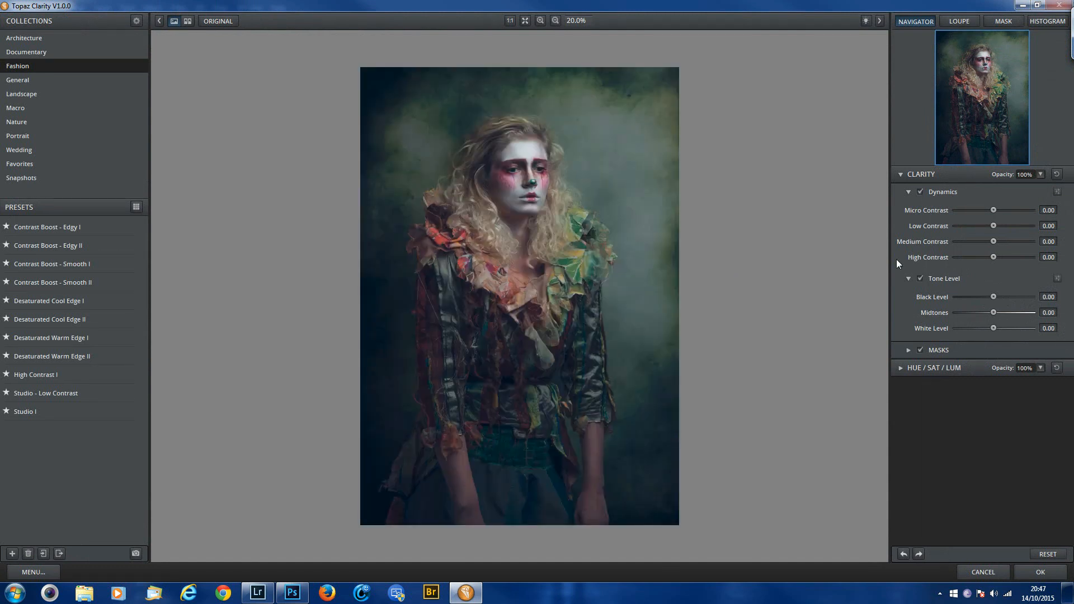
Step: Raise Micro Contrast to about 0.25 and apply the Topaz Clarity filter
left_click_drag(994, 210, 1005, 209)
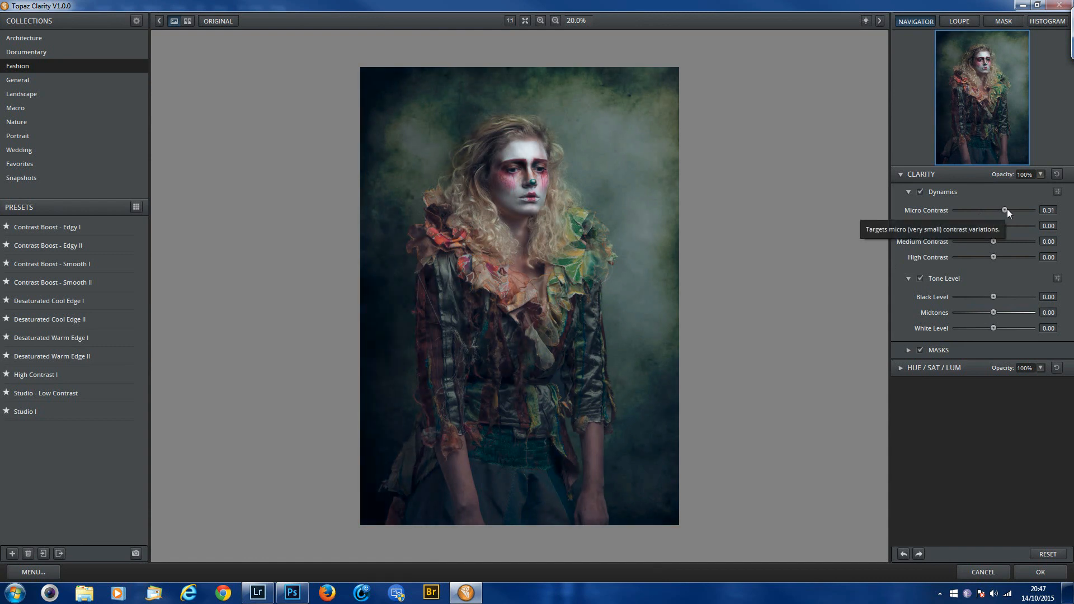
left_click_drag(1007, 210, 1002, 210)
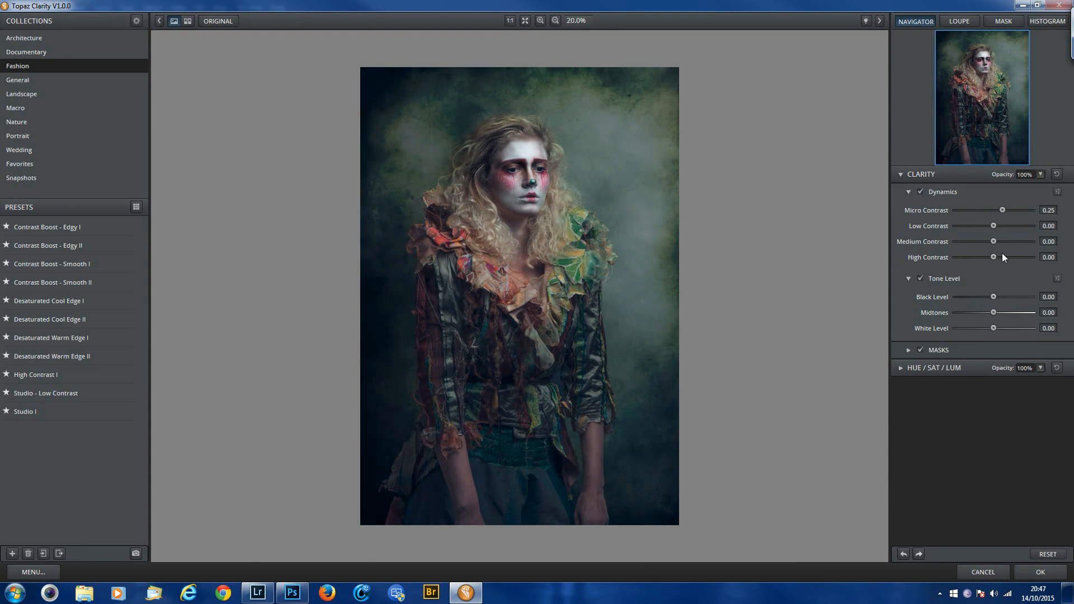
left_click_drag(1000, 209, 1002, 209)
left_click(1046, 573)
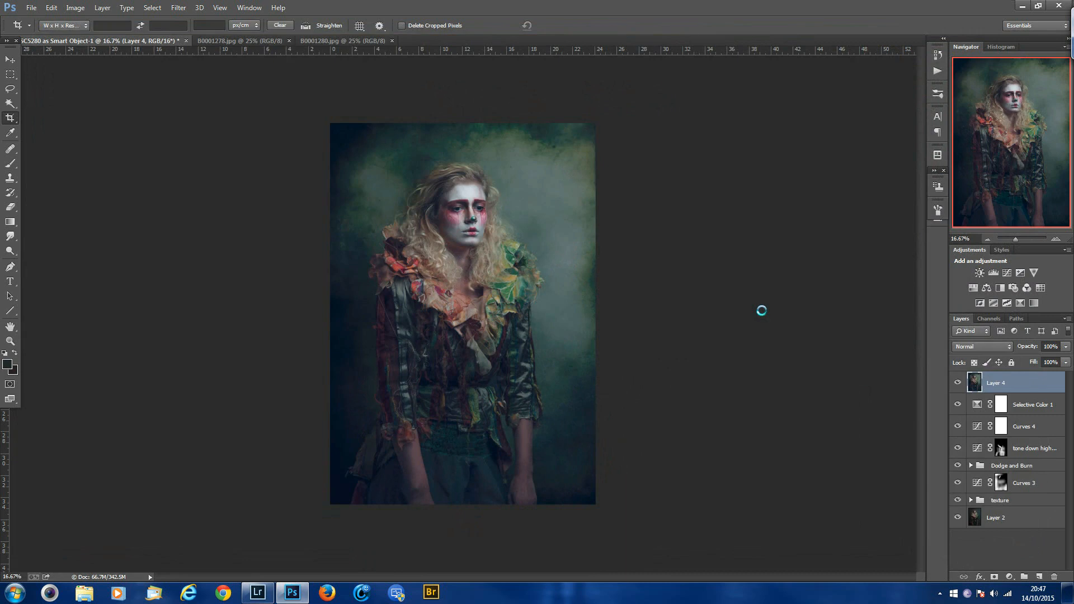
Step: Add a layer mask to Layer 4, invert it to black, and switch to the Brush tool
left_click(994, 577)
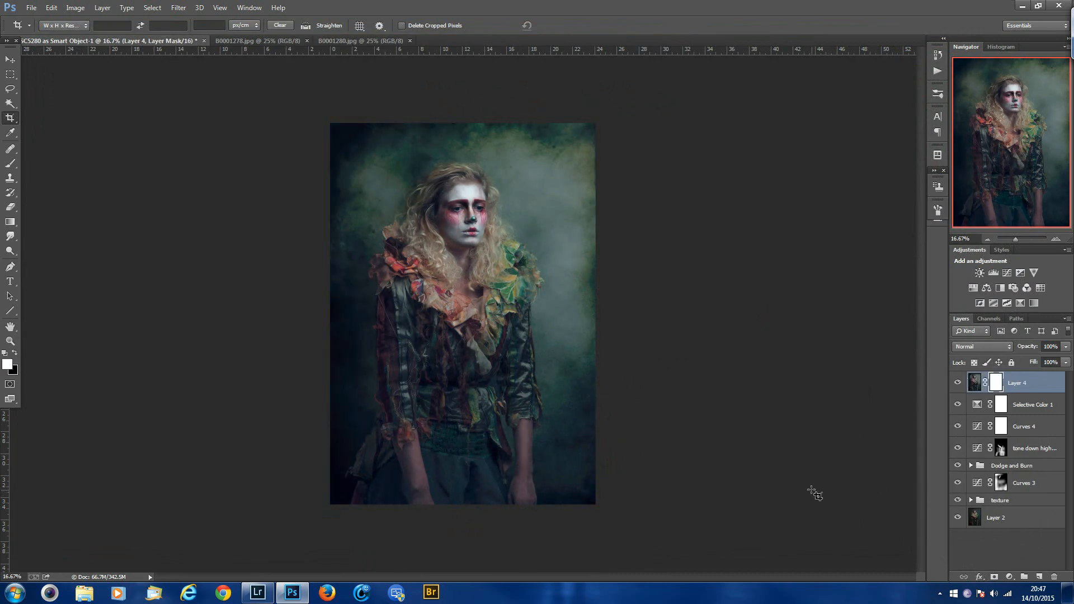
key("ctrl+i")
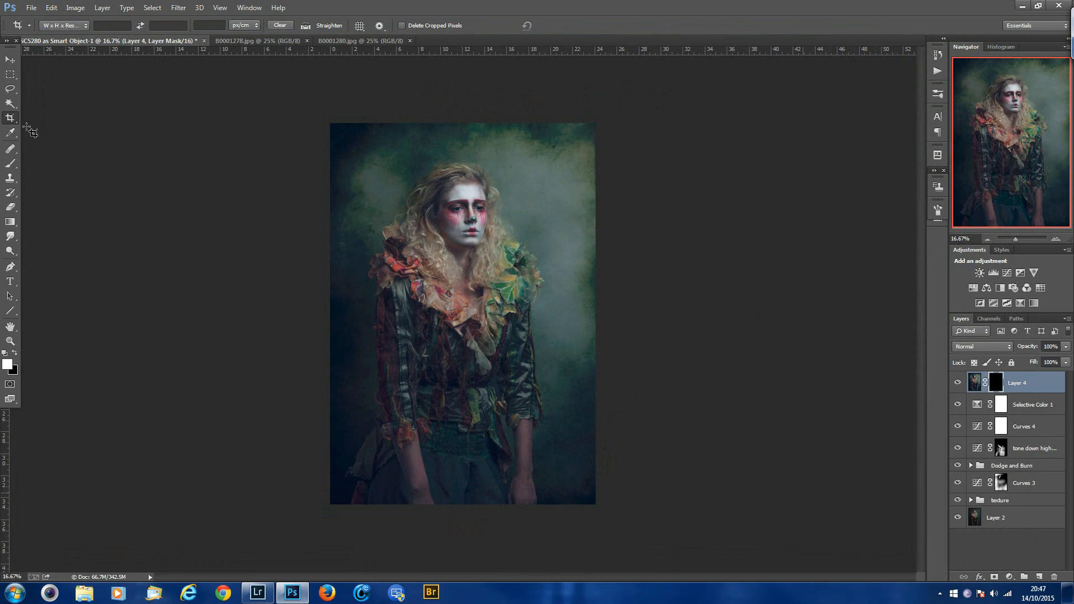
key("b")
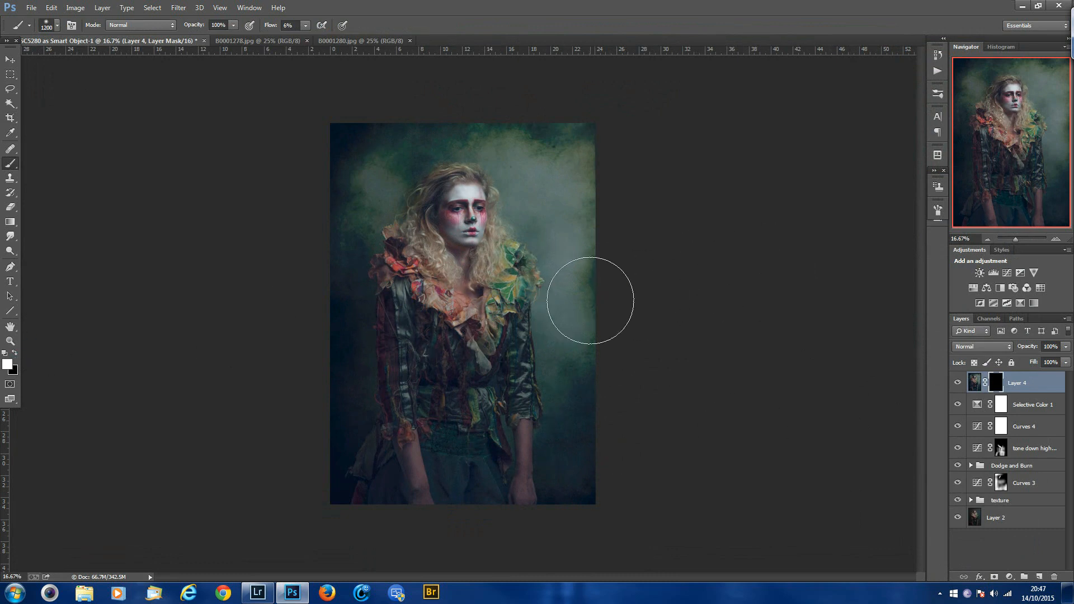
Step: Reveal the Clarity effect on the face by painting white on Layer 4's mask at 100% flow with a soft 200–300 px brush
key("ctrl+plus")
key("ctrl+plus")
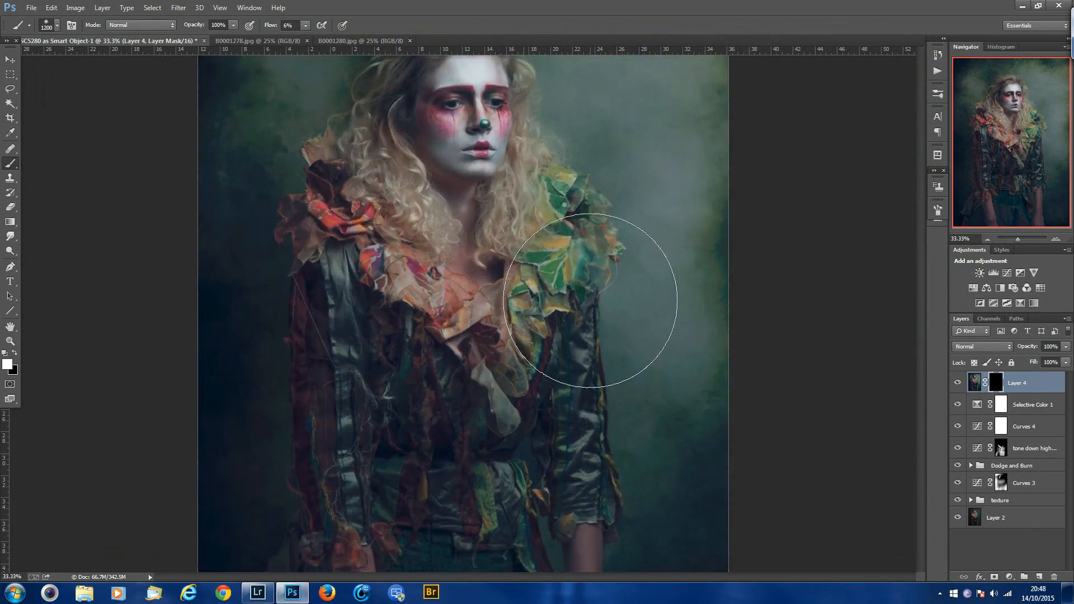
mouse_move(624, 173)
left_mouse_down()
mouse_move(582, 244)
mouse_move(591, 283)
left_mouse_up()
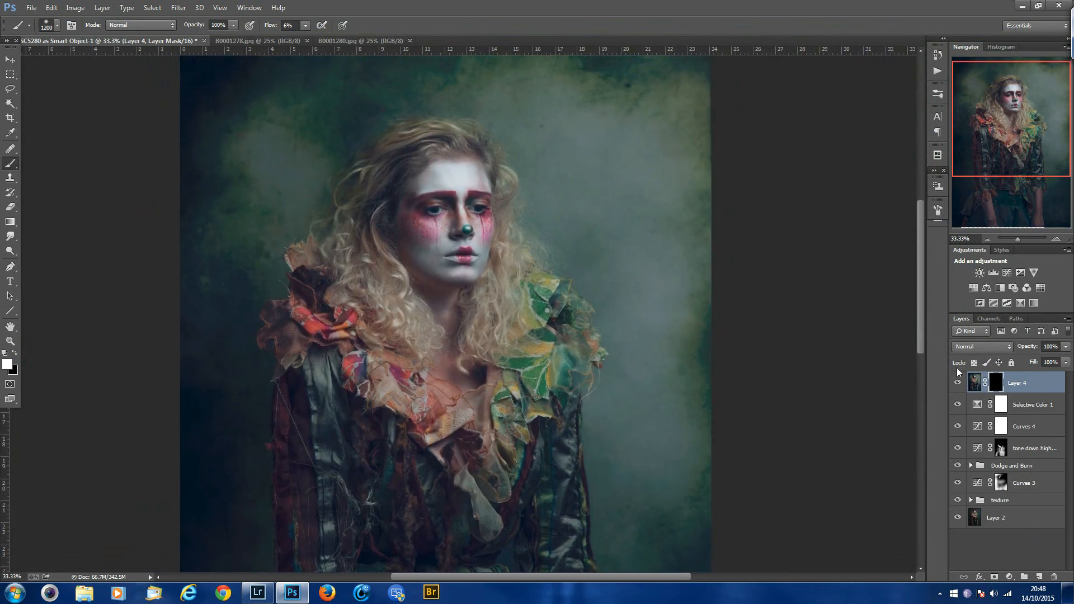
left_click(305, 25)
left_click_drag(307, 37, 359, 38)
key("[")
key("[")
key("[")
key("[")
key("[")
key("[")
key("bracketleft")
key("bracketleft")
key("bracketleft")
key("bracketleft")
key("bracketleft")
key("bracketleft")
key("bracketright")
key("bracketright")
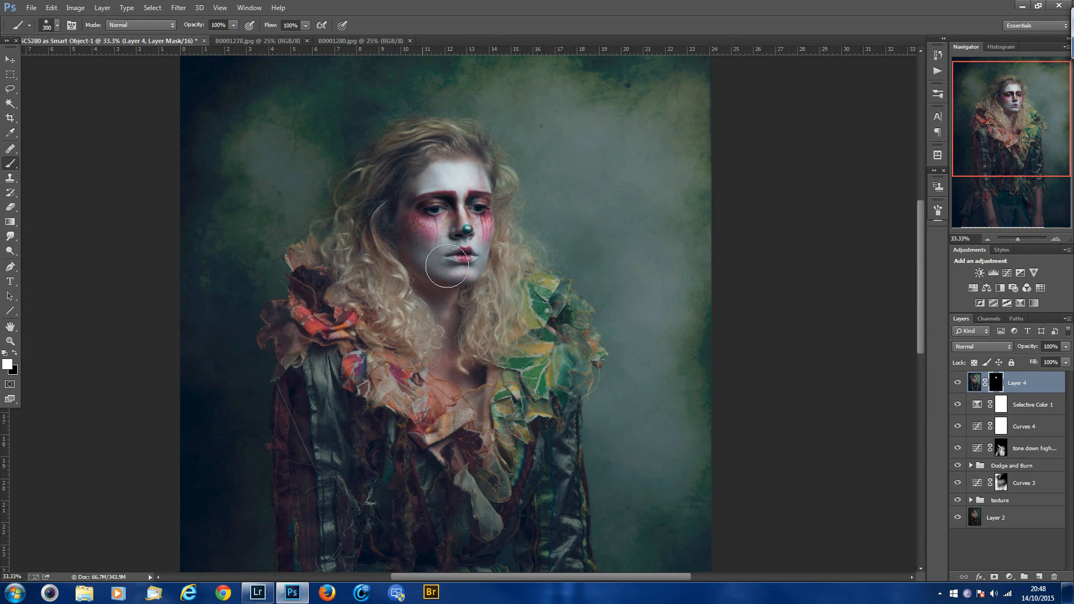
key("bracketleft")
key("bracketleft")
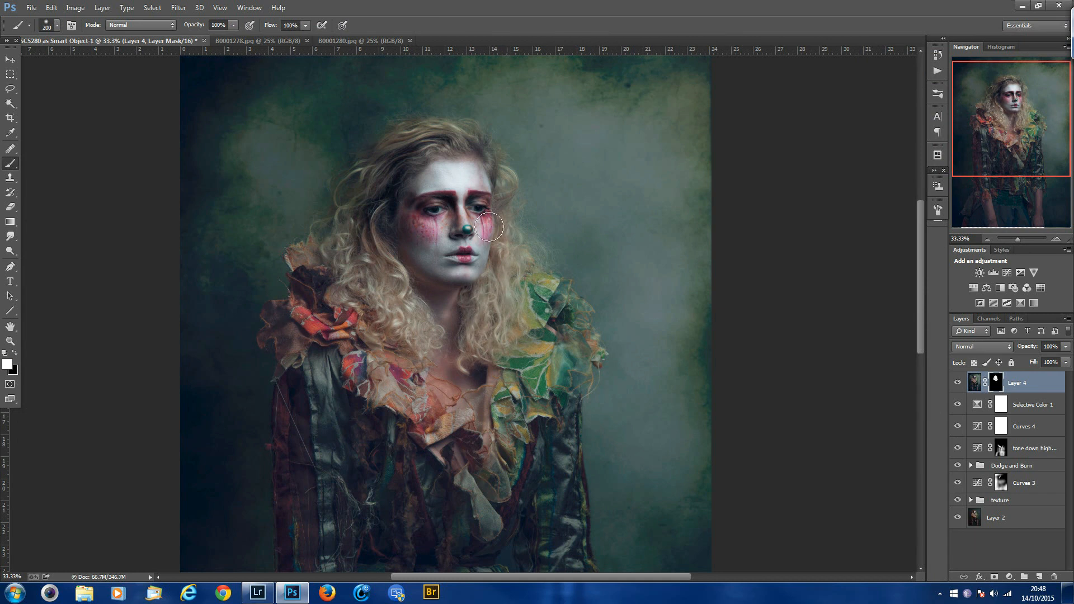
Step: Extend the white painting on Layer 4's mask across the leaf collar and costume, varying the brush size
key("bracketleft")
key("bracketright")
key("bracketright")
key("bracketright")
mouse_move(376, 409)
left_mouse_down()
mouse_move(452, 434)
mouse_move(336, 338)
mouse_move(426, 415)
left_mouse_up()
mouse_move(555, 311)
left_mouse_down()
mouse_move(531, 292)
mouse_move(548, 307)
mouse_move(514, 300)
mouse_move(562, 346)
left_mouse_up()
key("bracketleft")
key("bracketleft")
key("bracketleft")
key("bracketright")
key("ctrl+minus")
key("ctrl+minus")
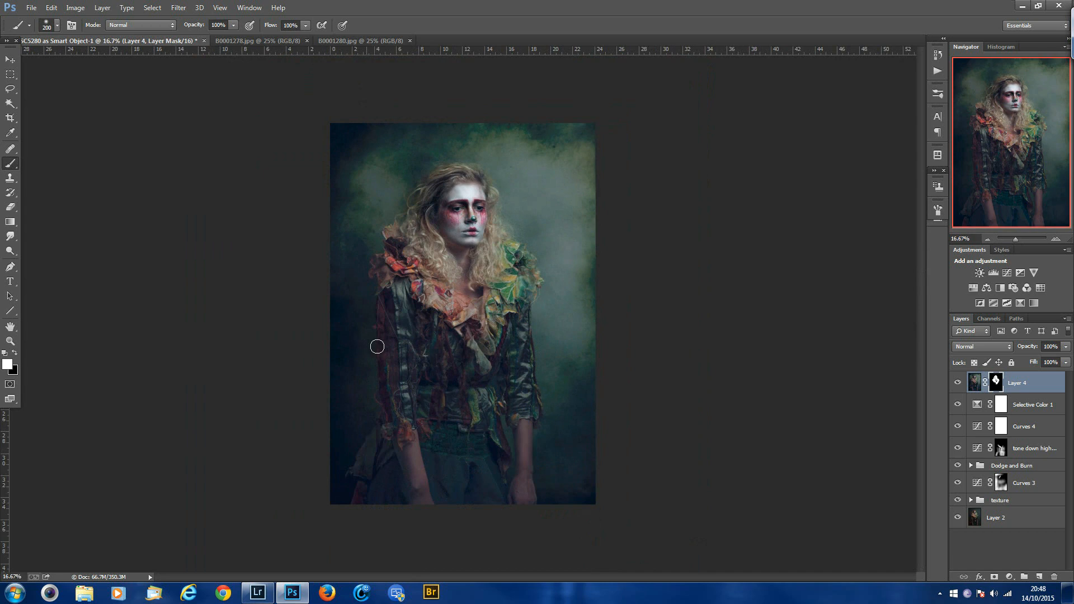
Step: Compare the portrait with and without the masked Clarity layer, Layer 4
left_click(958, 382)
key("ctrl+plus")
key("ctrl+minus")
left_click(958, 383)
left_click(958, 383)
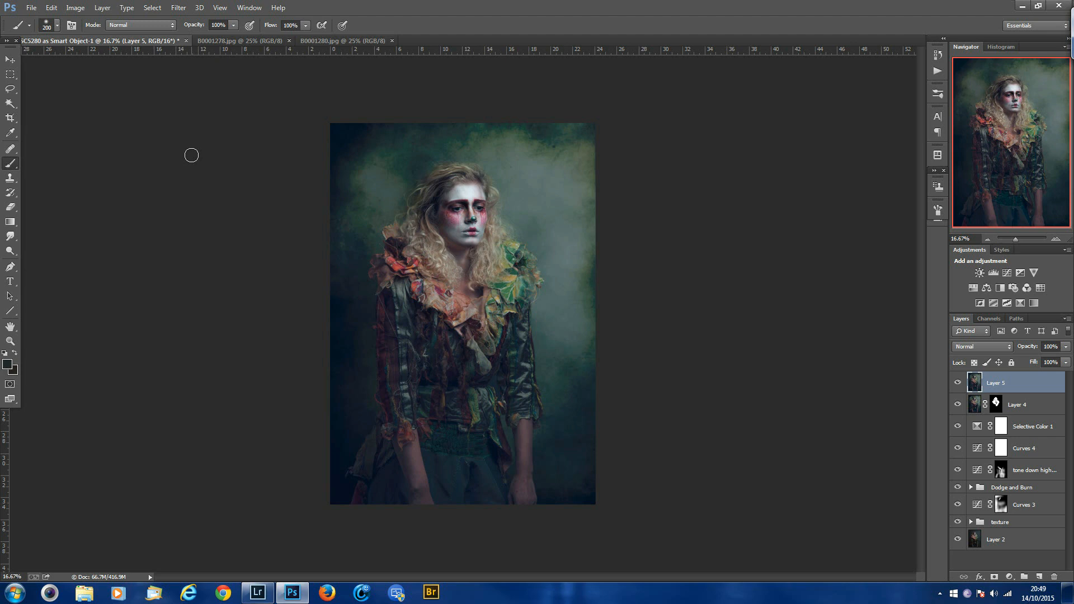
Step: Open Topaz Detail on a new stamped layer and set Small Details to 0.26, Medium Details to 0.16 and Large Details to 0.02
left_click(180, 7)
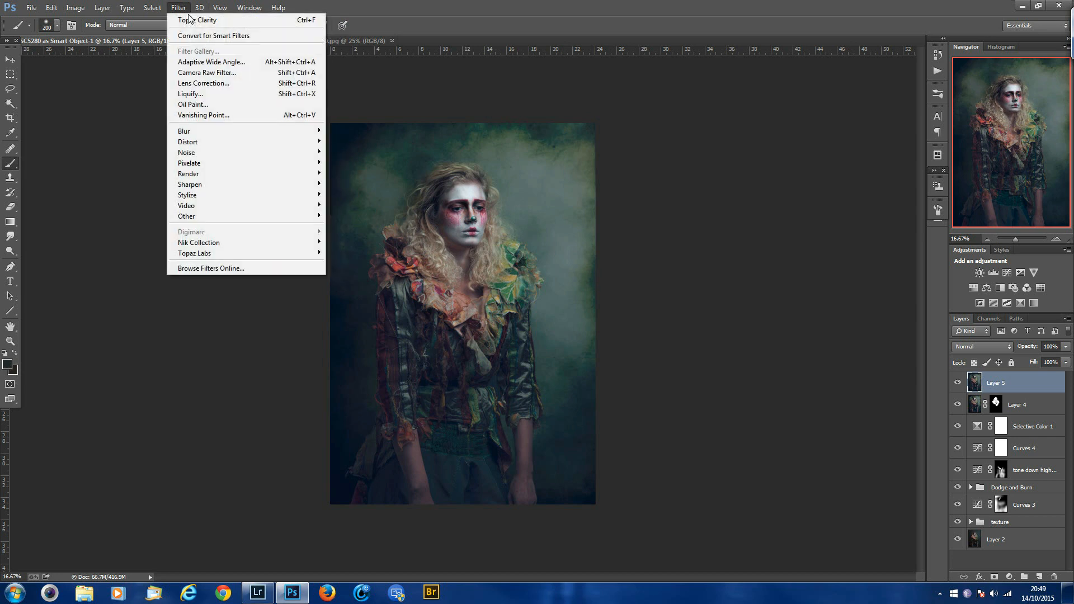
mouse_move(187, 258)
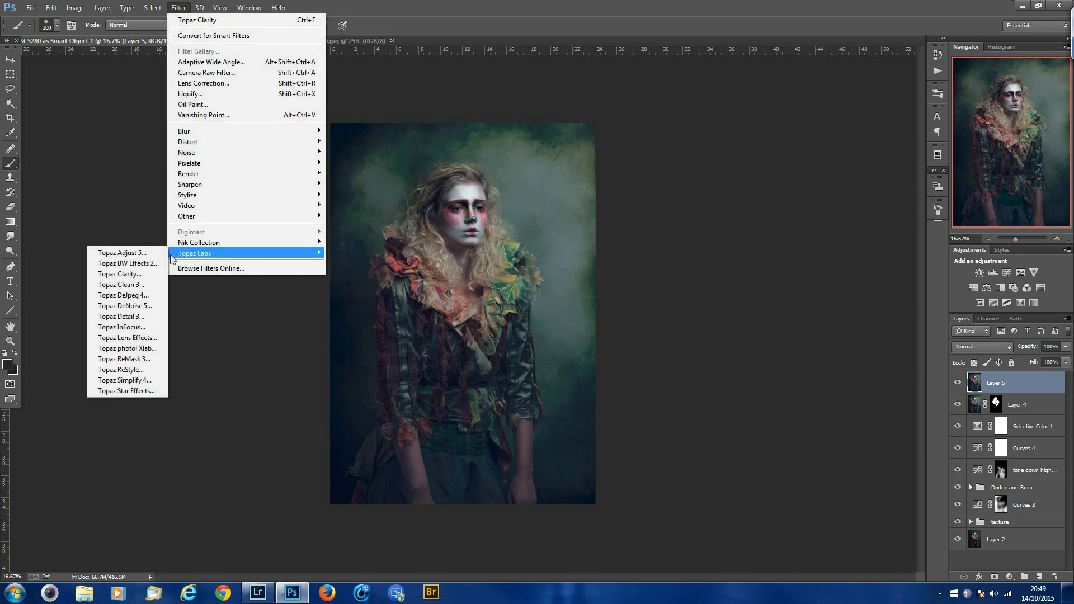
left_click(143, 318)
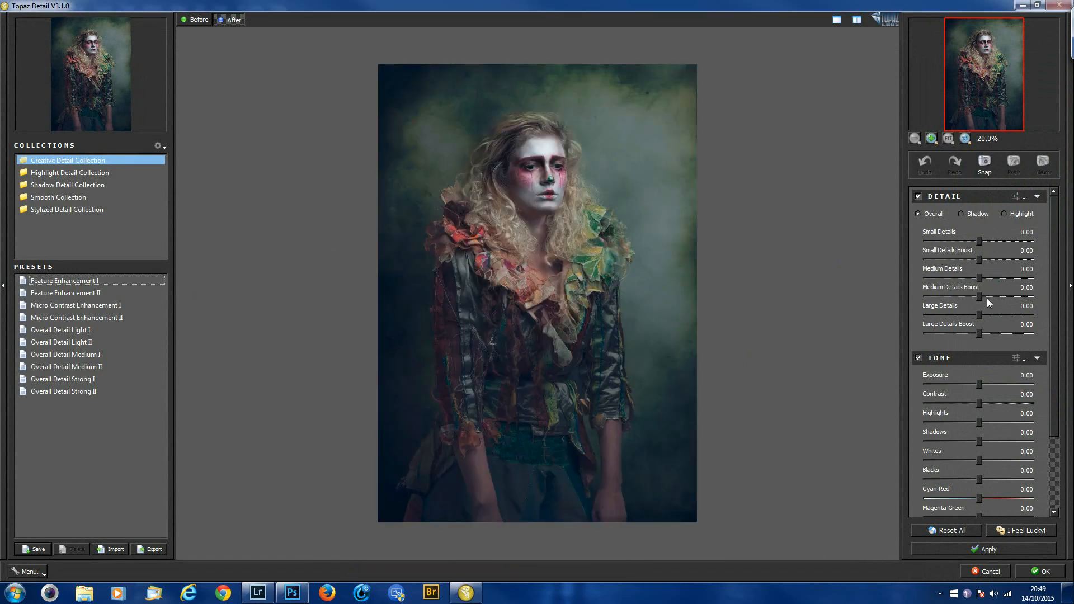
left_click_drag(975, 242, 993, 239)
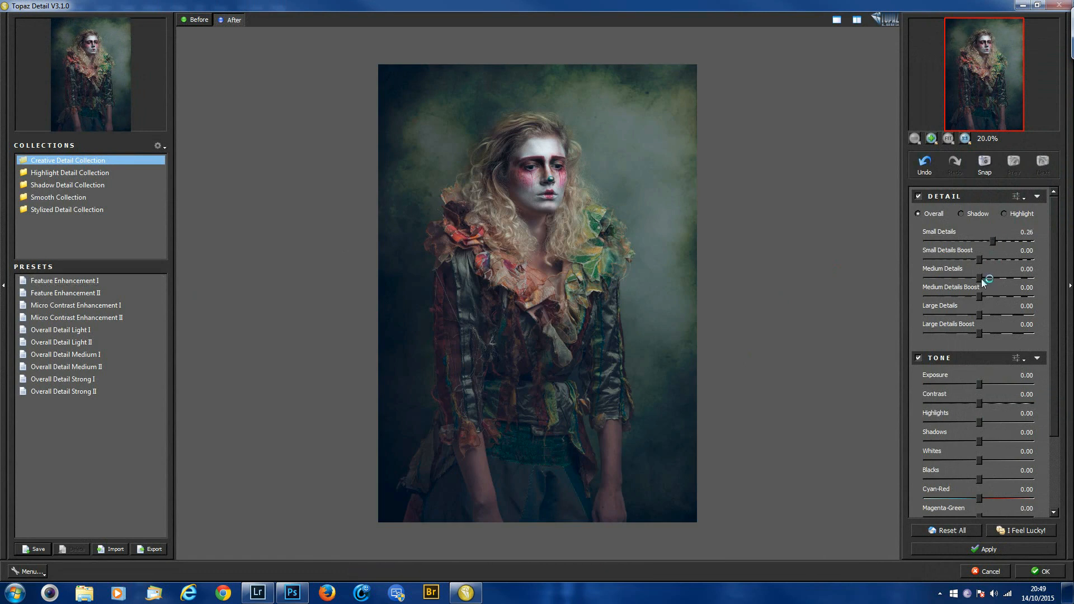
left_click_drag(982, 279, 980, 314)
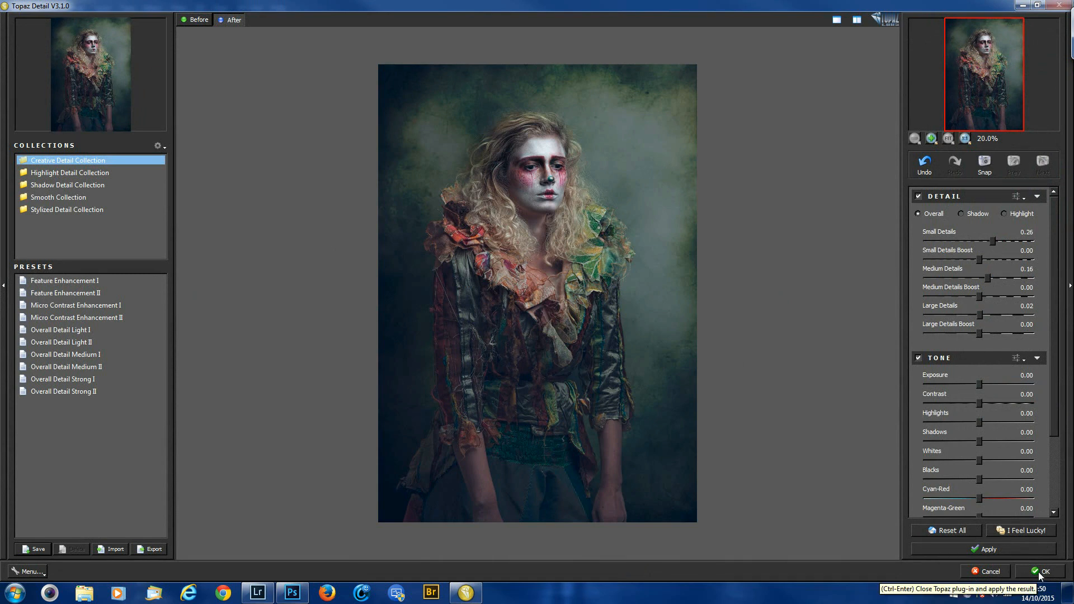
Step: Test Large Details Boost at 0.65, reset it to 0.00, and apply the Topaz Detail filter
left_click_drag(980, 333, 1012, 333)
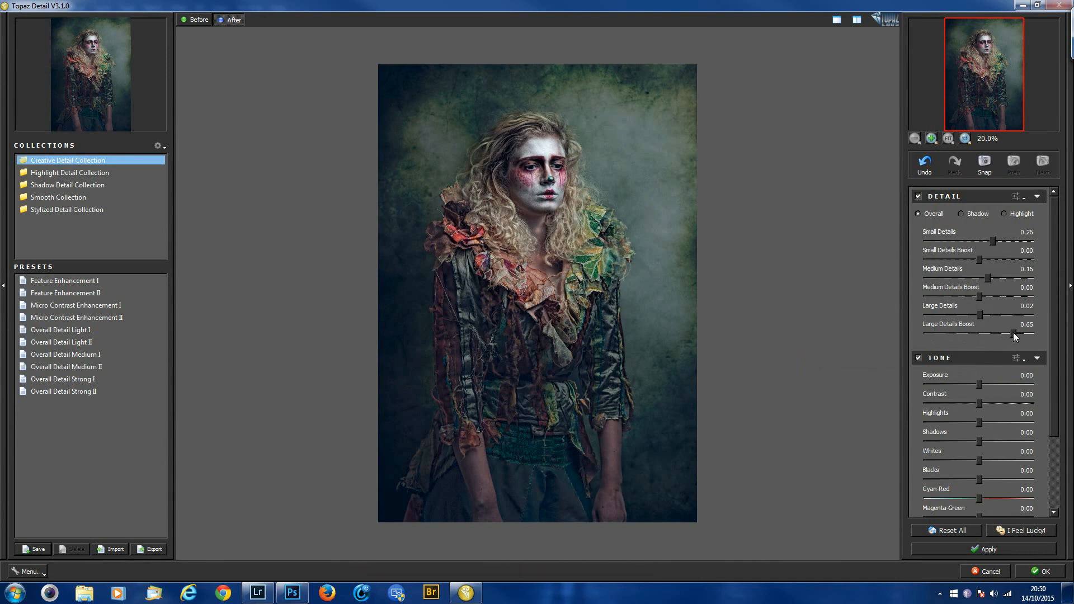
left_click_drag(1021, 333, 979, 332)
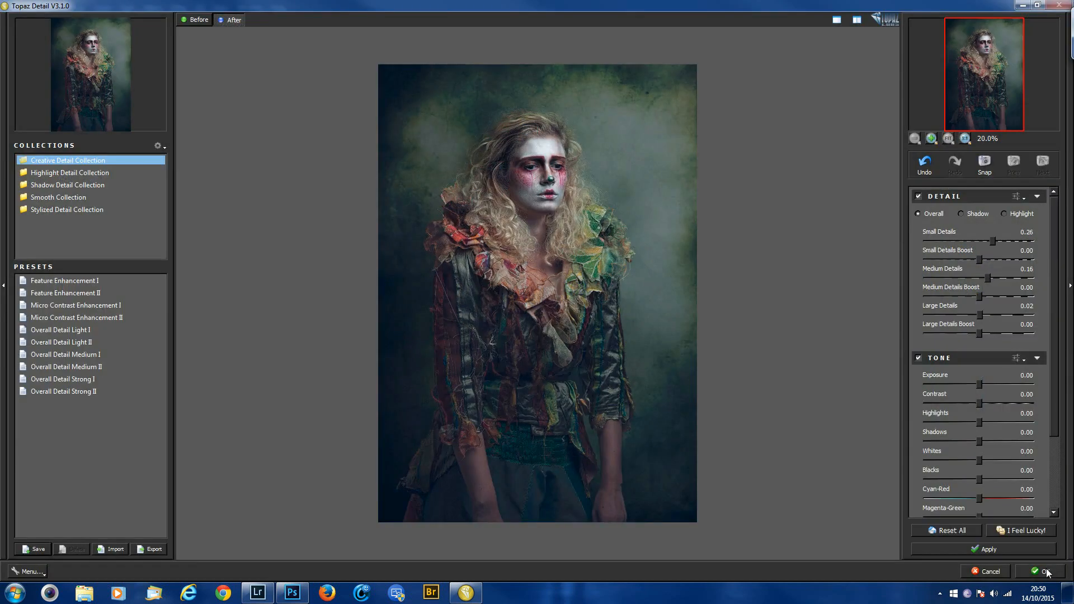
left_click(1044, 571)
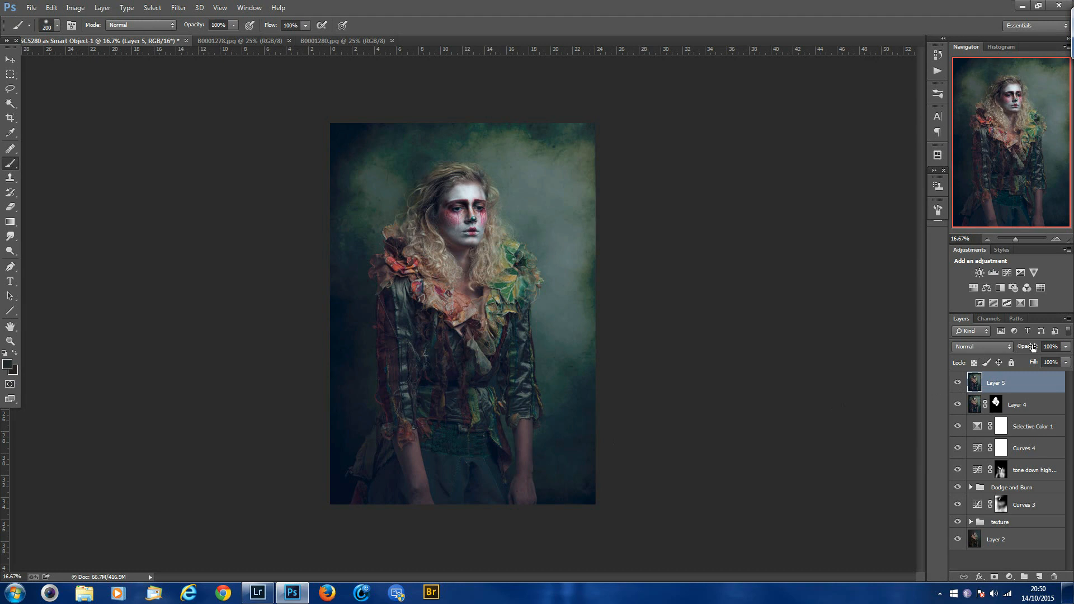
Step: Lower Layer 5's opacity to 70% and add a layer mask inverted to black
left_click(1065, 362)
left_click_drag(1066, 363, 1048, 361)
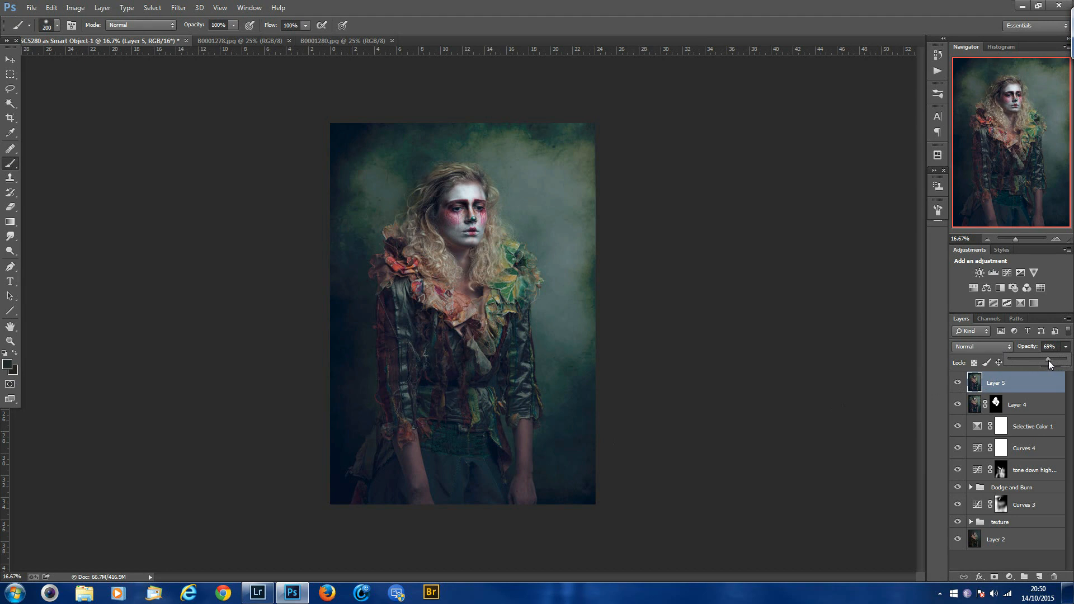
left_click(995, 577)
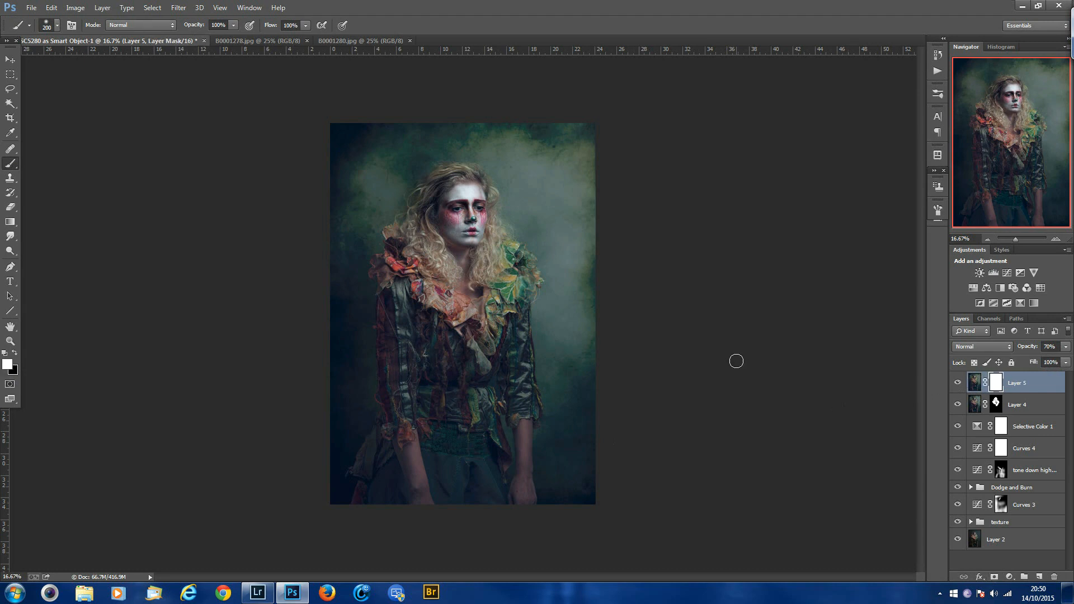
key("ctrl+i")
Step: Paint white on Layer 5's mask over the lips and nose with a small brush at 100% flow
key("ctrl+plus")
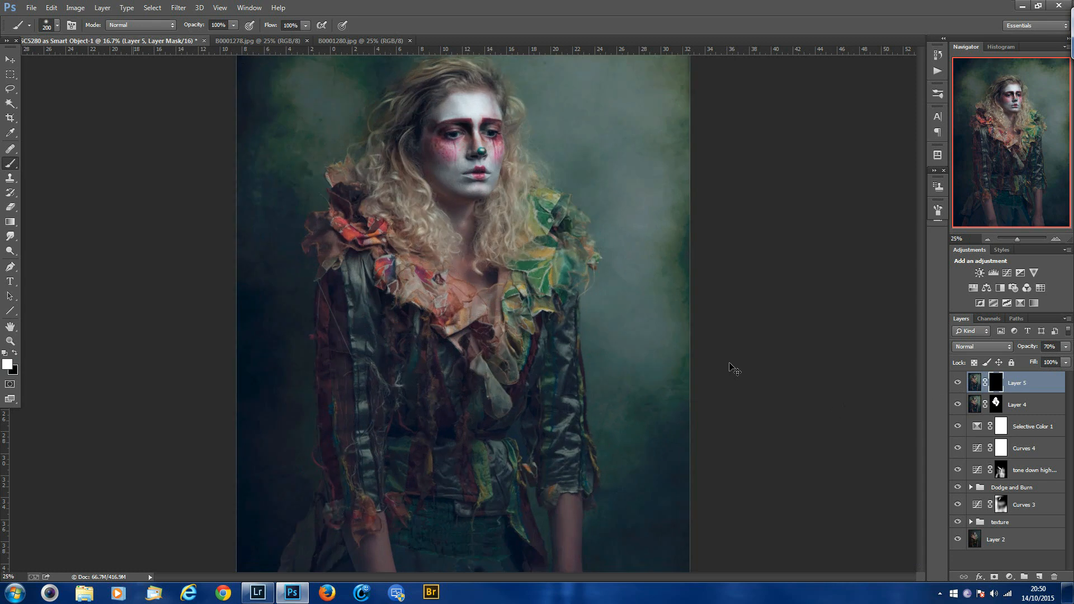
key("ctrl+plus")
key("ctrl+plus")
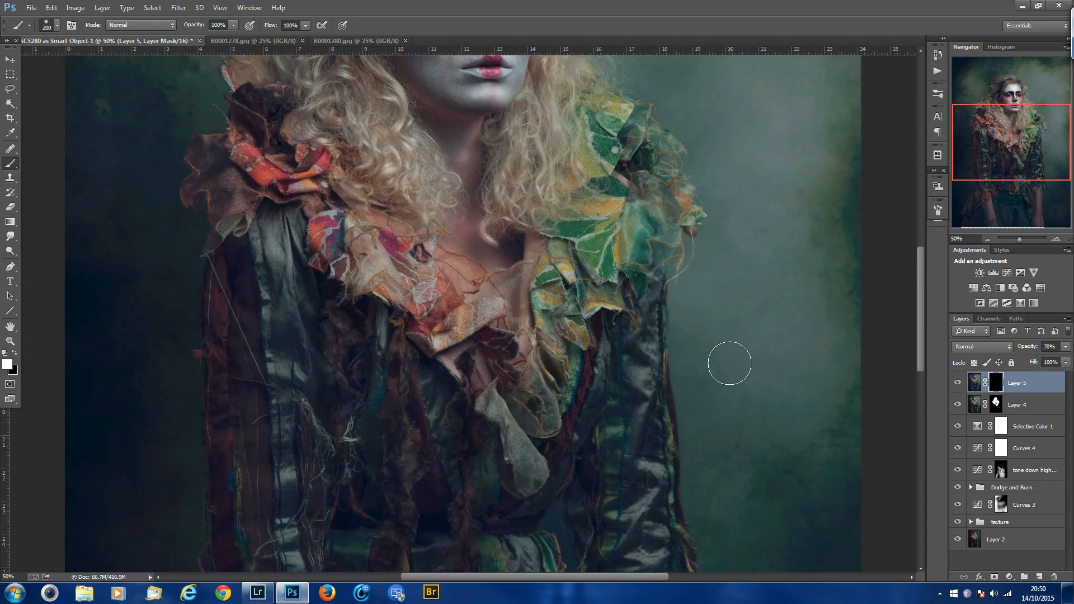
mouse_move(502, 175)
left_mouse_down()
mouse_move(524, 317)
mouse_move(517, 375)
left_mouse_up()
key("bracketleft")
key("bracketleft")
key("bracketleft")
key("bracketleft")
key("bracketleft")
key("bracketleft")
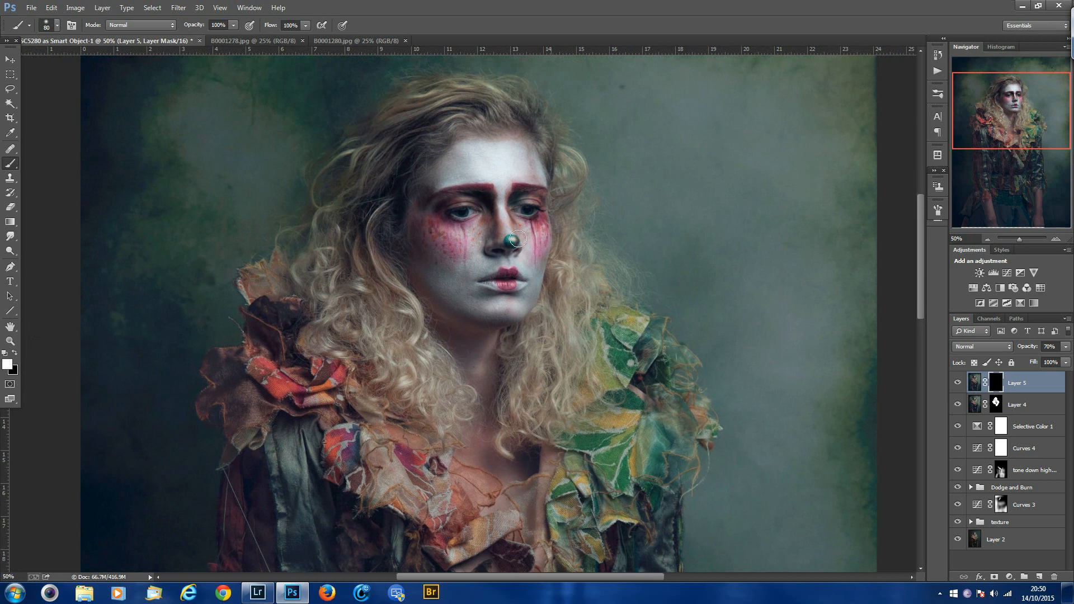
key("bracketleft")
key("bracketleft")
mouse_move(487, 280)
left_mouse_down()
mouse_move(499, 247)
mouse_move(519, 244)
left_mouse_up()
Step: Reduce the brush flow to 31% and reveal the Topaz Detail effect around the eyes and cheeks with a larger brush
left_click(306, 26)
left_click_drag(266, 41, 267, 42)
left_click(438, 166)
key("bracketright")
key("bracketright")
key("bracketright")
key("bracketright")
key("bracketright")
key("bracketright")
mouse_move(481, 182)
left_mouse_down()
mouse_move(511, 180)
mouse_move(487, 157)
mouse_move(497, 199)
left_mouse_up()
mouse_move(448, 234)
left_mouse_down()
mouse_move(432, 231)
mouse_move(451, 247)
left_mouse_up()
left_click_drag(529, 242, 534, 238)
Step: Paint the Topaz Detail effect into the curly hair and leaf collar on Layer 5's mask, enlarging the brush to 250 px
mouse_move(518, 286)
left_mouse_down()
mouse_move(495, 313)
mouse_move(521, 309)
mouse_move(460, 299)
mouse_move(421, 271)
mouse_move(428, 192)
mouse_move(465, 148)
left_mouse_up()
key("]")
mouse_move(510, 117)
left_mouse_down()
mouse_move(457, 113)
mouse_move(414, 135)
mouse_move(370, 183)
left_mouse_up()
mouse_move(453, 118)
left_mouse_down()
mouse_move(340, 227)
mouse_move(384, 374)
left_mouse_up()
left_click_drag(395, 262, 441, 379)
key("[")
key("[")
left_click_drag(566, 183, 516, 422)
key("]")
key("]")
left_click_drag(605, 481, 622, 382)
key("bracketright")
key("bracketright")
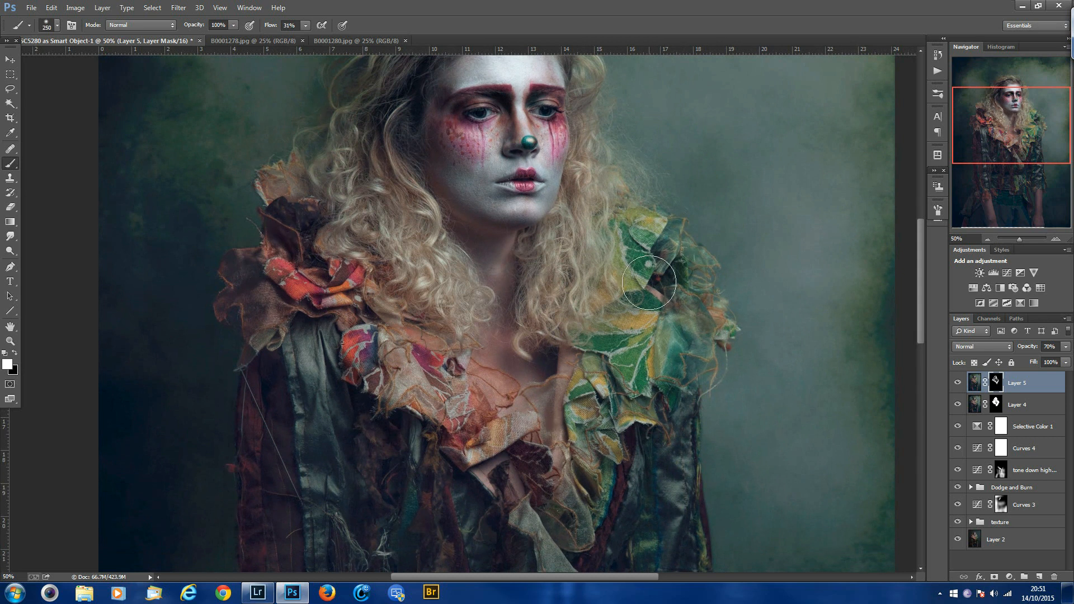
Step: Compare the whole portrait with and without Layer 5, and raise the layer's opacity to 75%
key("ctrl+minus")
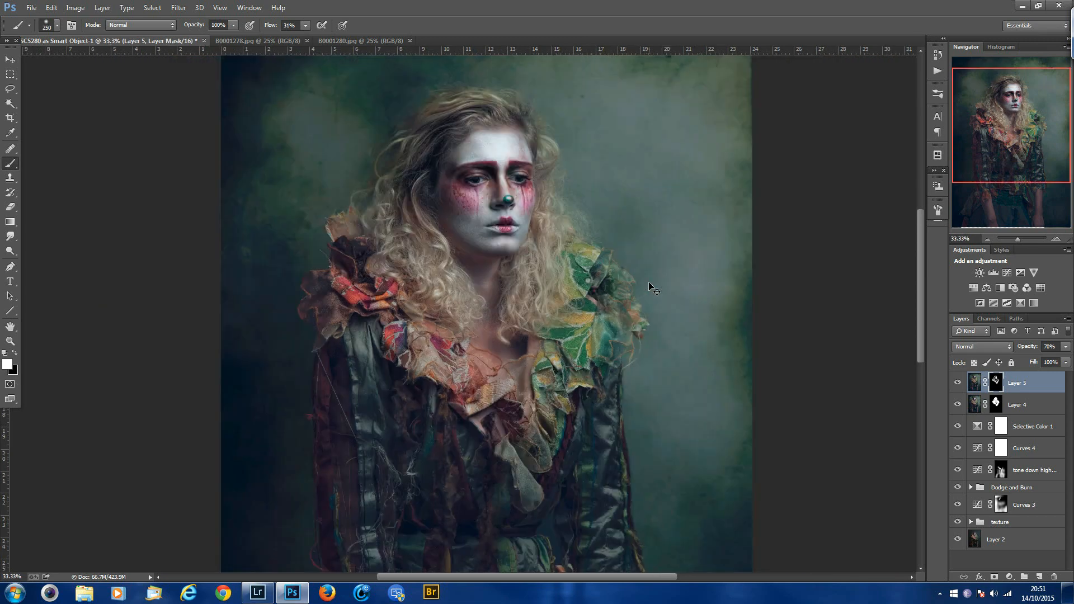
key("ctrl+minus")
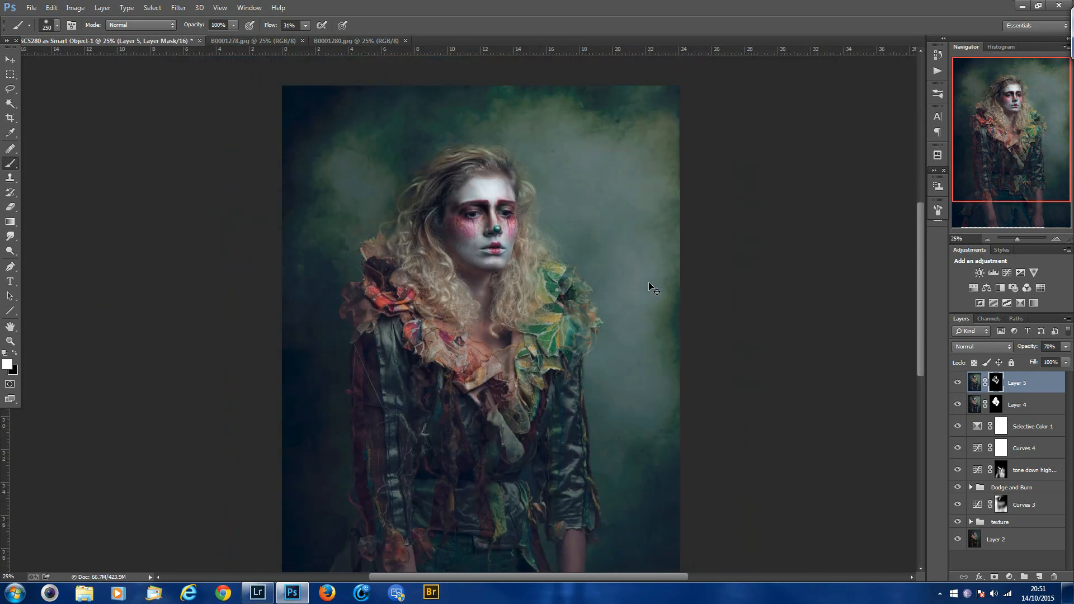
key("ctrl+minus")
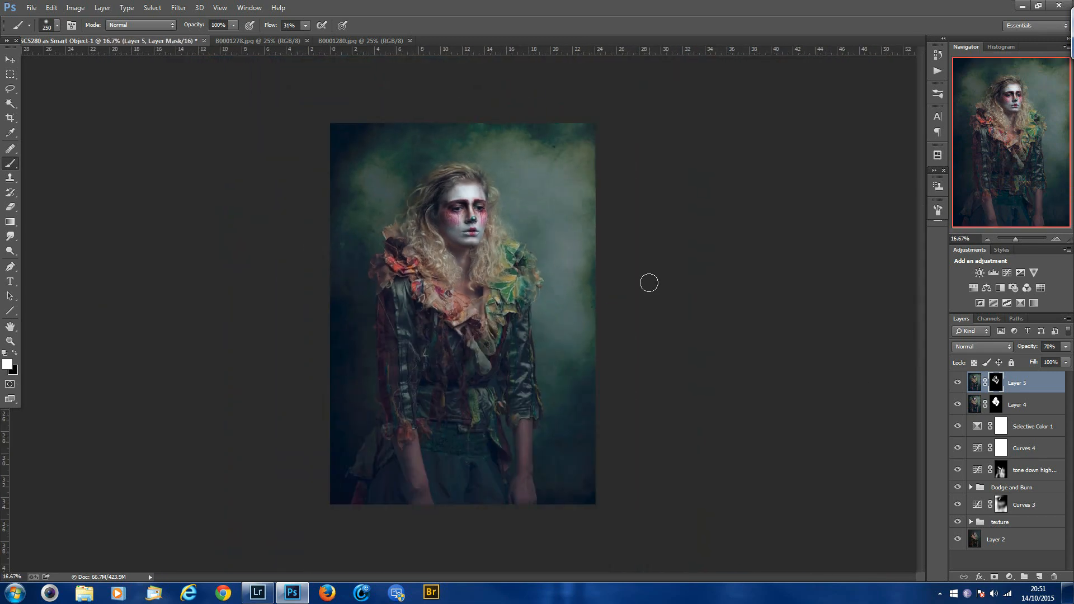
left_click(959, 383)
left_click(958, 382)
left_click(959, 383)
left_click(1066, 346)
left_click_drag(1053, 360, 1057, 361)
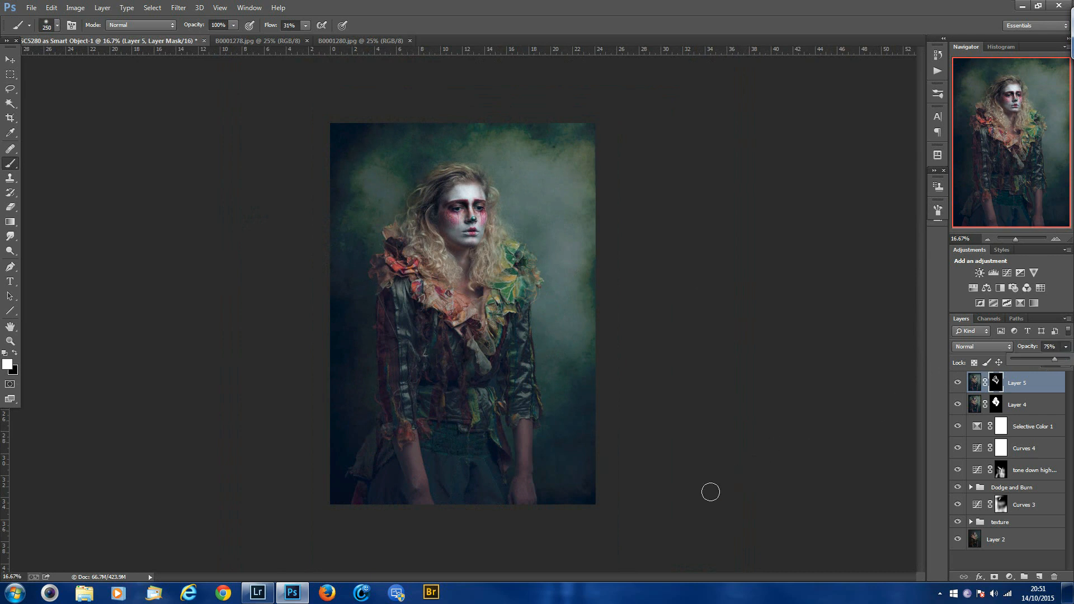
Step: Add a Curves adjustment above Layer 5, lower its white end point to darken the image, and invert its mask to black
left_click(1040, 383)
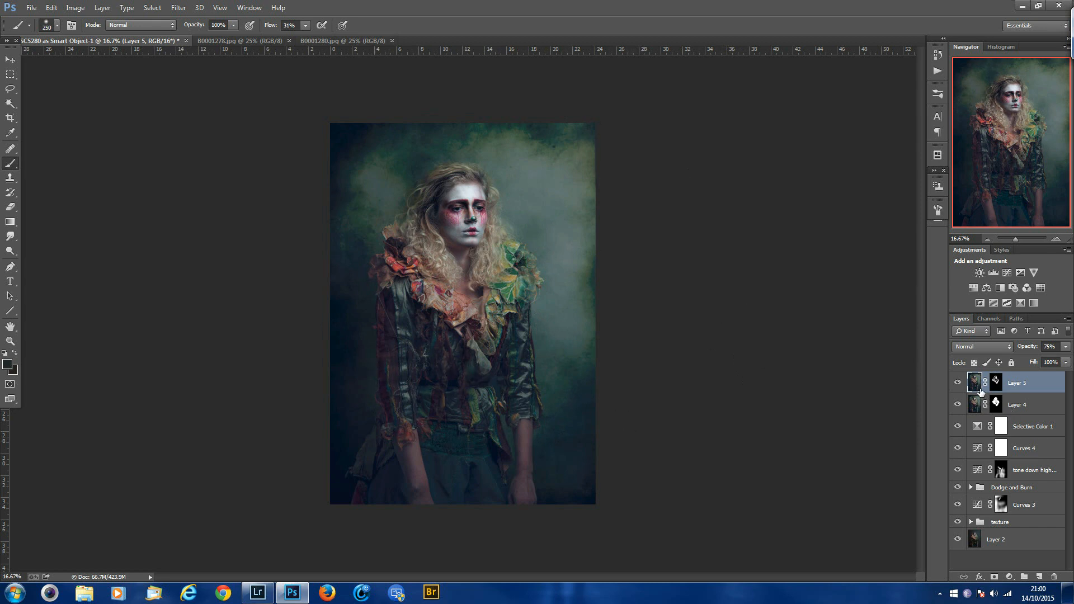
left_click(1008, 273)
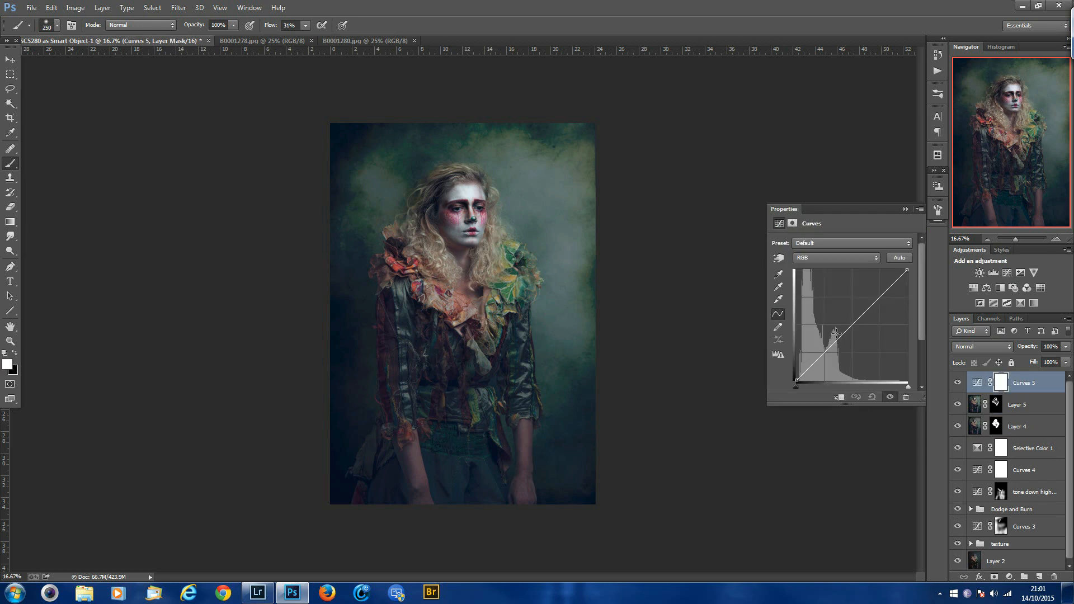
left_click_drag(852, 325, 851, 323)
key("Delete")
left_click_drag(826, 351, 824, 354)
key("Delete")
left_click_drag(906, 273, 913, 300)
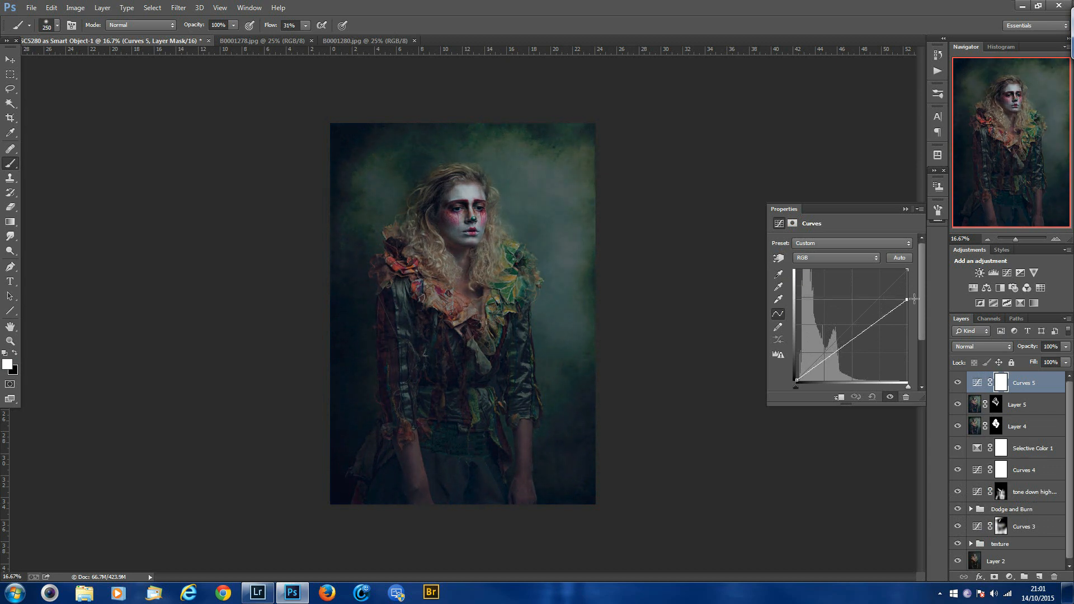
left_click(906, 209)
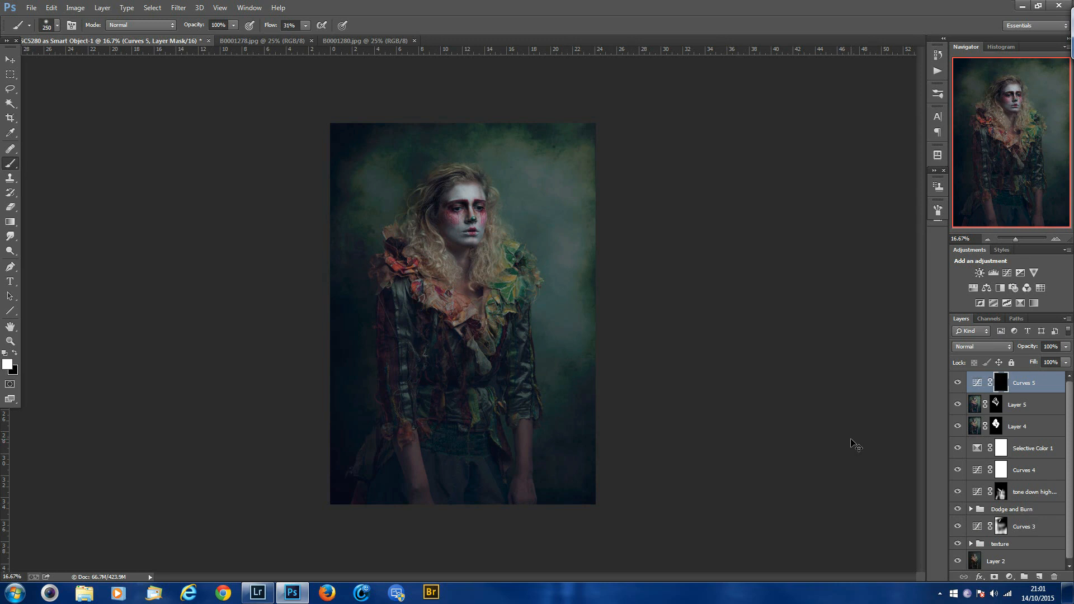
key("ctrl+i")
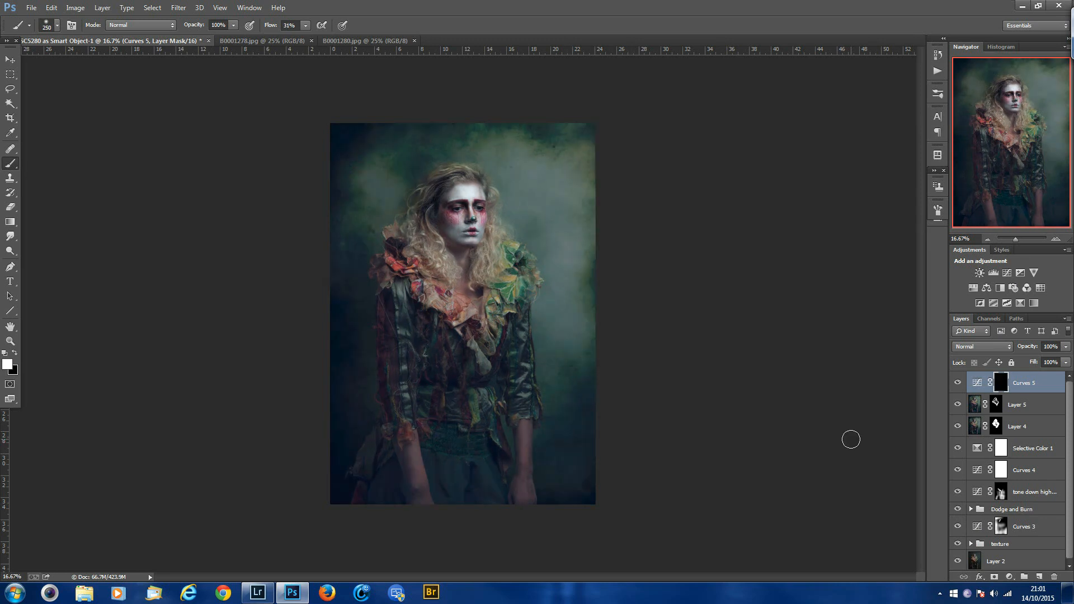
Step: Paint white on Curves 5's mask with a large brush to darken the portrait's left side and the jacket sleeve there
key("bracketright")
key("bracketright")
key("bracketright")
key("bracketright")
key("bracketright")
key("bracketright")
key("bracketright")
key("bracketright")
mouse_move(369, 422)
left_mouse_down()
mouse_move(410, 467)
mouse_move(509, 478)
mouse_move(594, 443)
mouse_move(511, 476)
mouse_move(350, 355)
mouse_move(329, 228)
mouse_move(385, 176)
left_mouse_up()
key("bracketleft")
key("bracketleft")
key("bracketleft")
left_click_drag(402, 305, 383, 341)
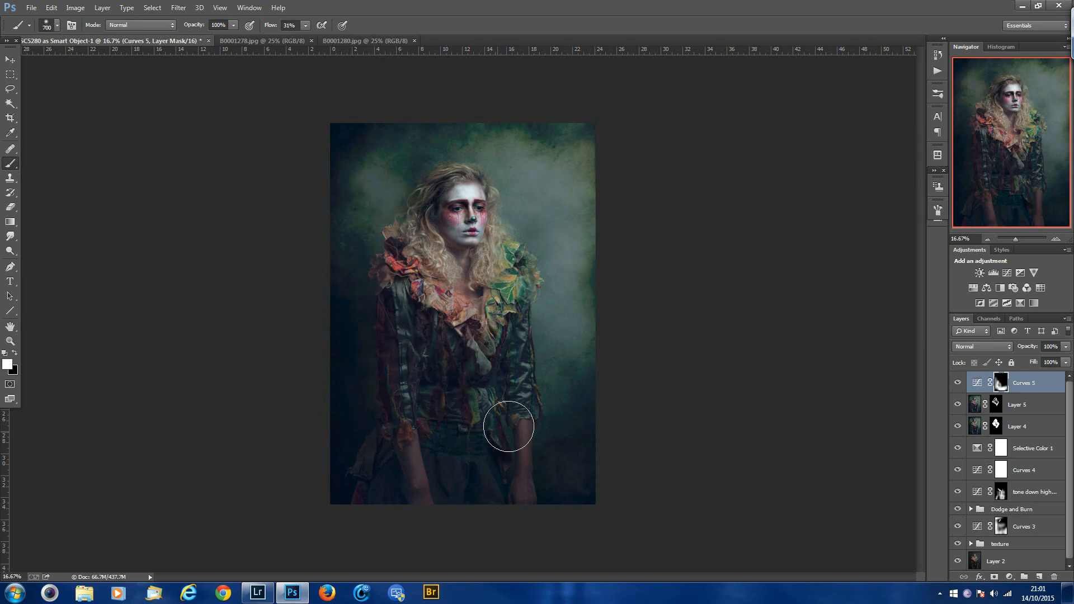
Step: Darken the arm and sleeve on the image's right through Curves 5's mask, undo the extra smaller stroke, and set the brush to 600 px
left_click_drag(508, 446, 523, 330)
key("bracketleft")
key("bracketleft")
key("bracketleft")
key("bracketleft")
left_click_drag(492, 429, 497, 406)
key("ctrl+z")
key("bracketright")
key("bracketright")
key("bracketright")
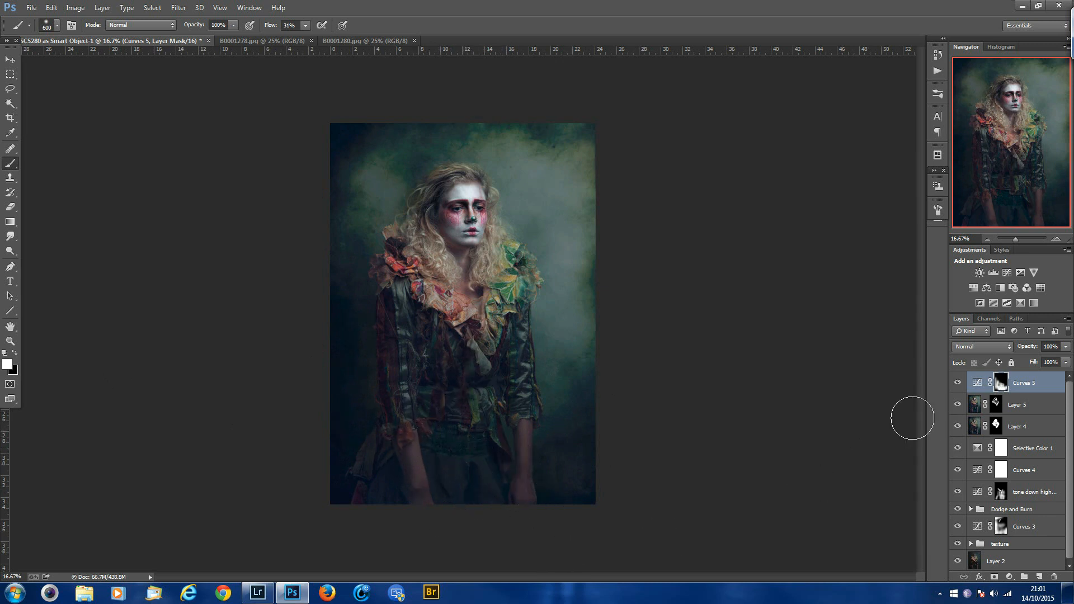
Step: Compare the portrait with and without the Curves 5 darkening
left_click(957, 383)
left_click(958, 382)
left_click(959, 382)
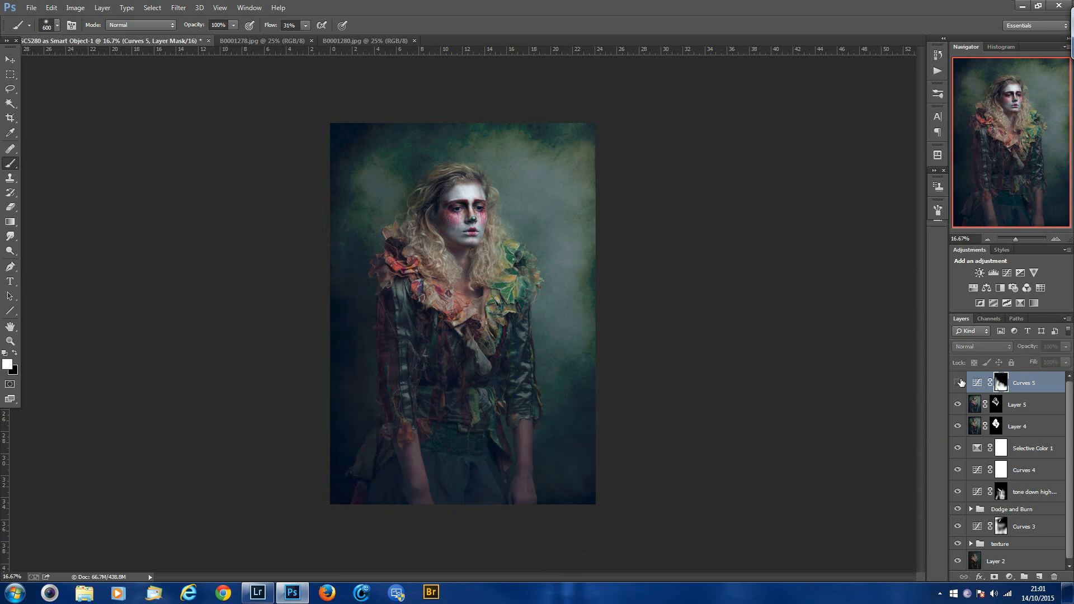
left_click(960, 381)
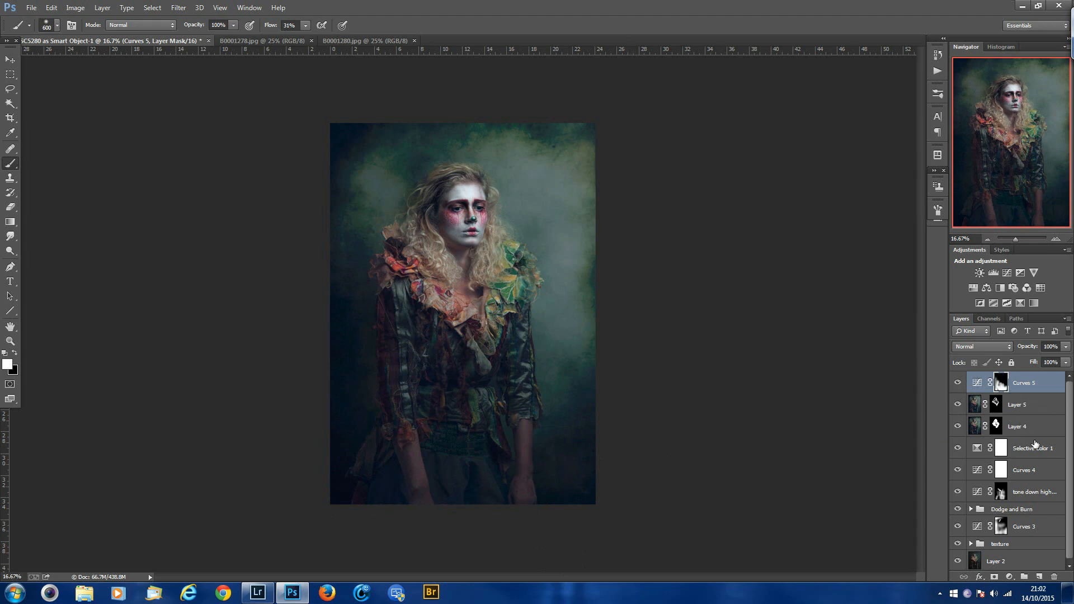
Step: Move Selective Color 1 above Curves 5 and check the effect of both layers on the whole portrait
left_click_drag(1044, 452, 1043, 370)
left_click_drag(1038, 453, 1036, 373)
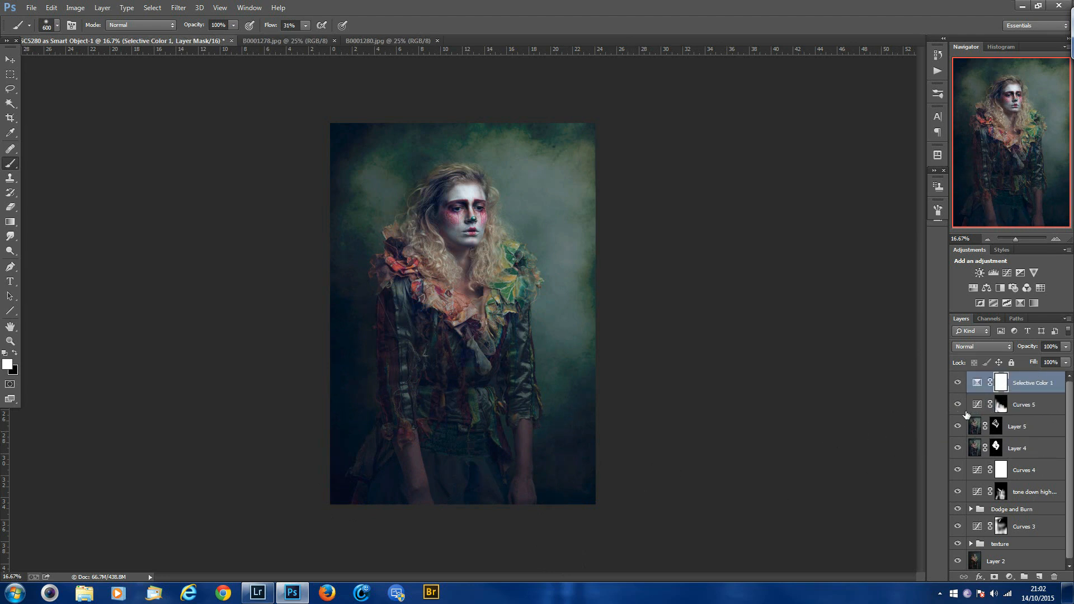
left_click(957, 383)
left_click(958, 383)
left_click(957, 404)
left_click(958, 405)
key("ctrl+minus")
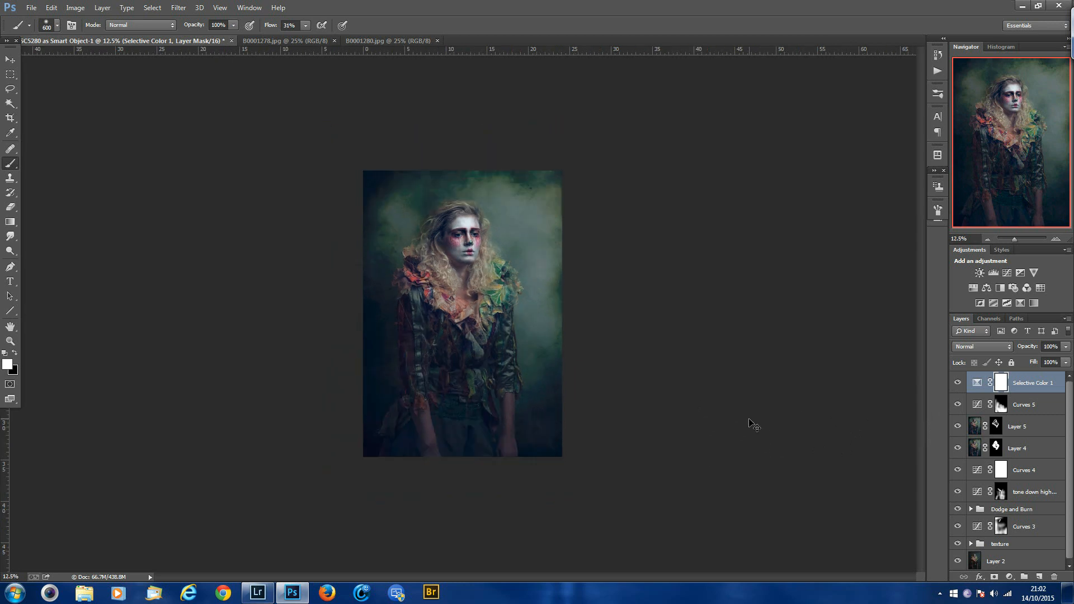
key("ctrl+minus")
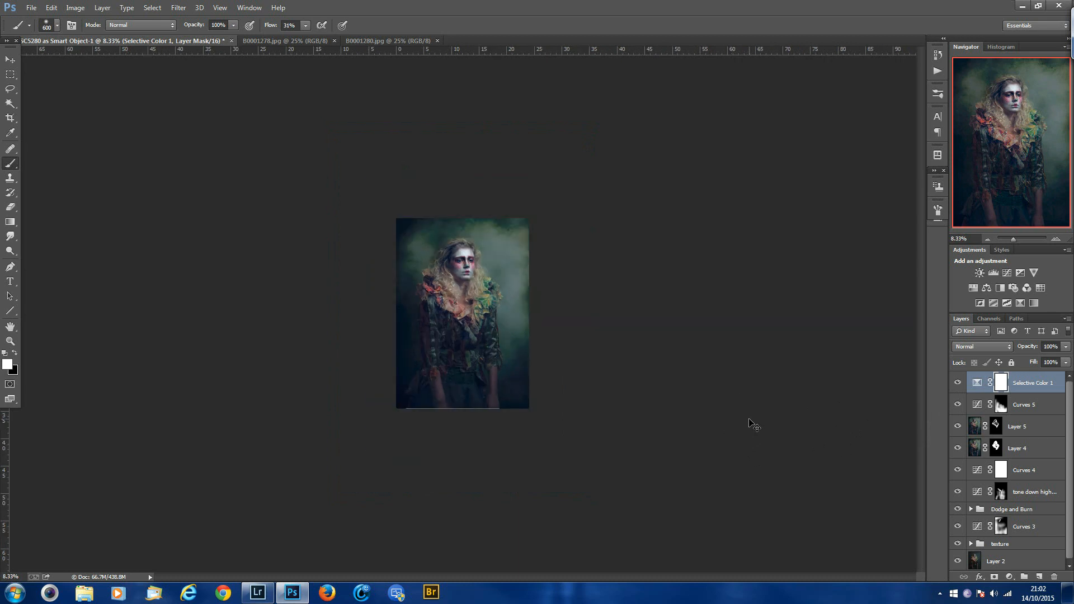
key("ctrl+plus")
key("ctrl+plus")
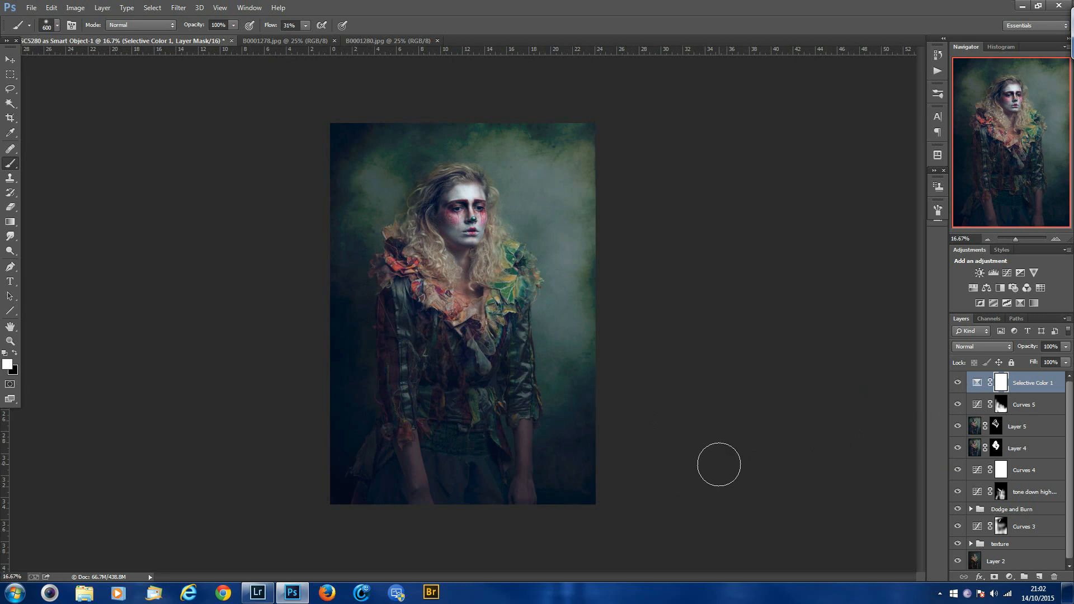
Step: Save the retouched portrait and close the texture images B0001280.jpg and B0001278.jpg
left_click(32, 8)
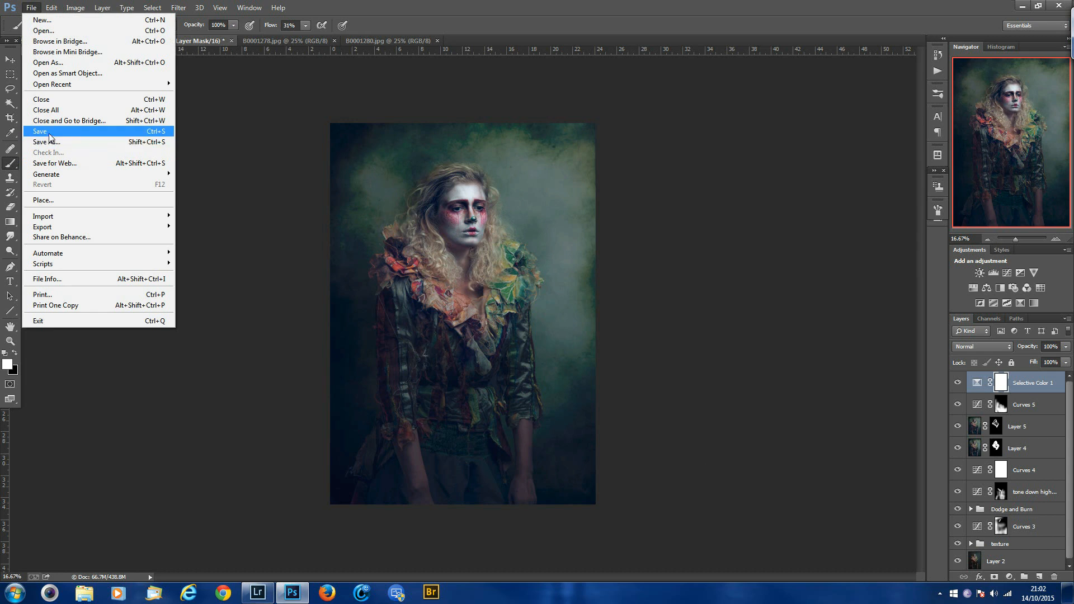
left_click(49, 133)
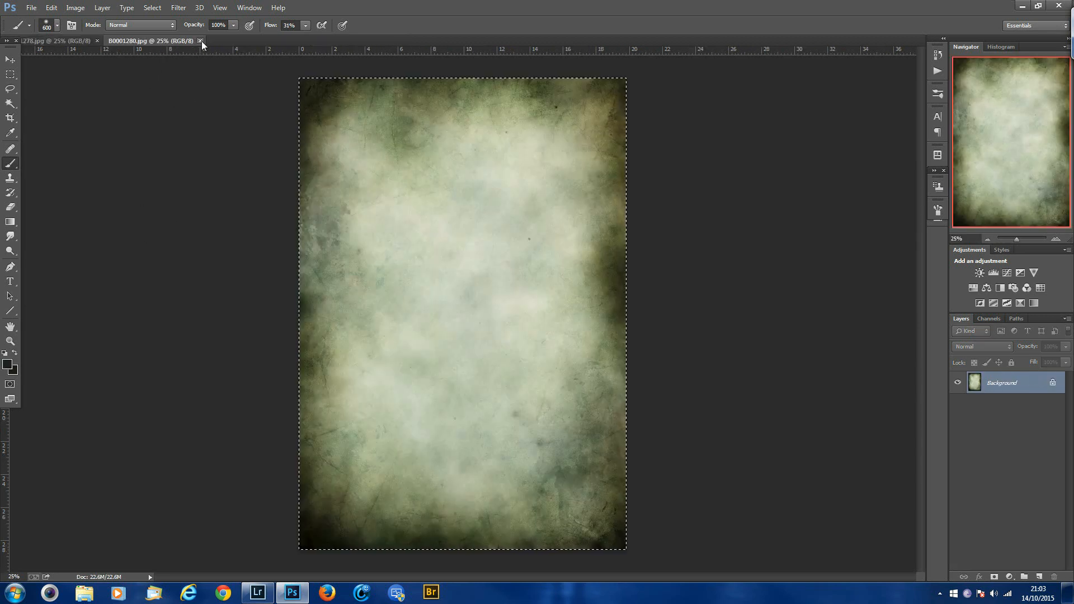
left_click(199, 41)
left_click(98, 41)
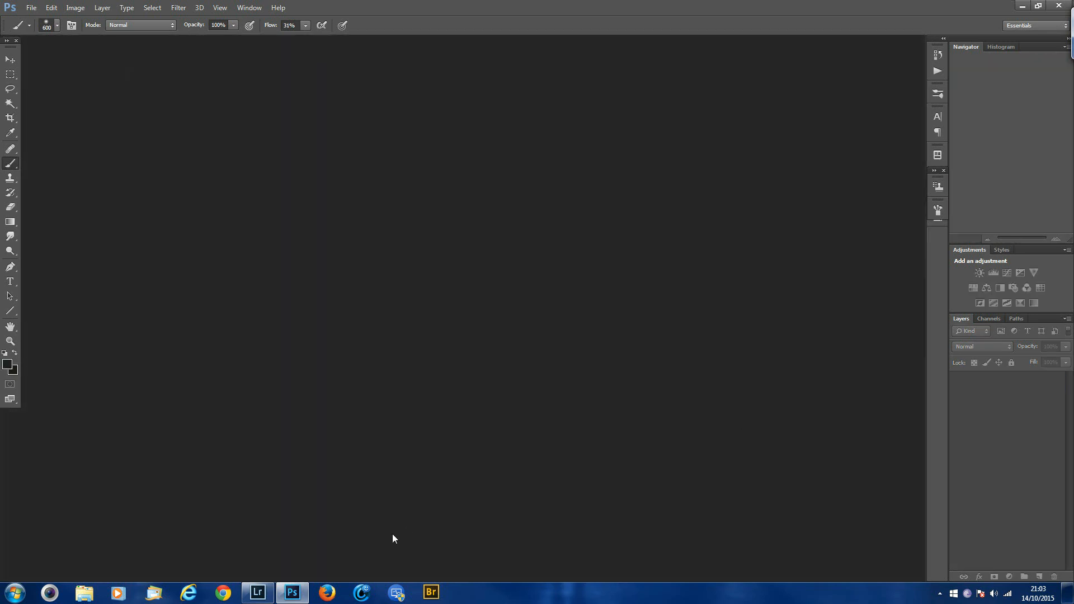
Step: Switch to Lightroom, create a virtual copy of _DSC5280-Edit.tif, and open the copy in the Develop module
left_click(257, 593)
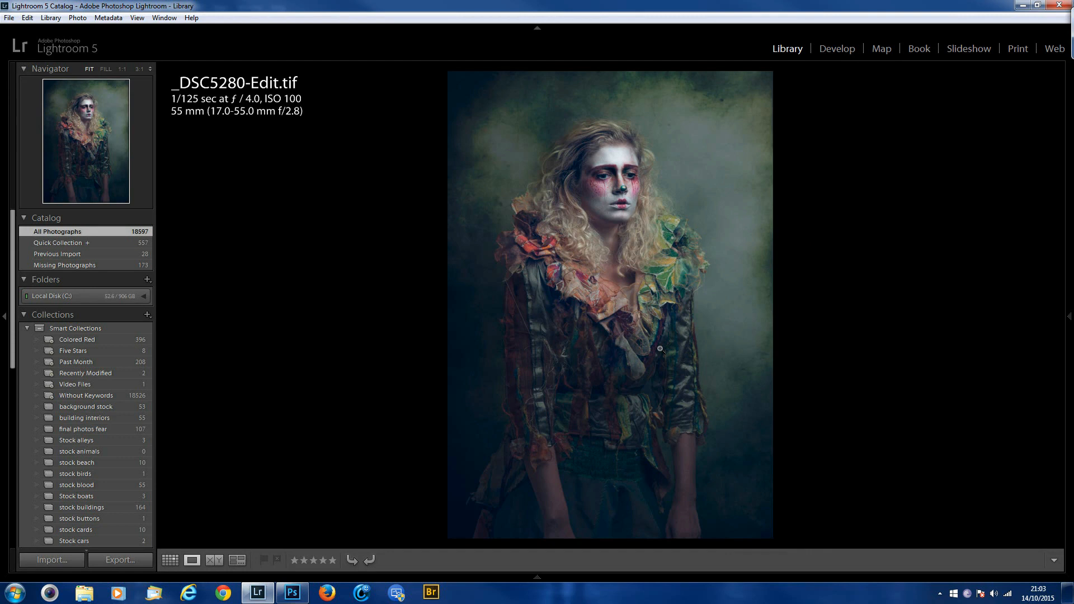
right_click(636, 330)
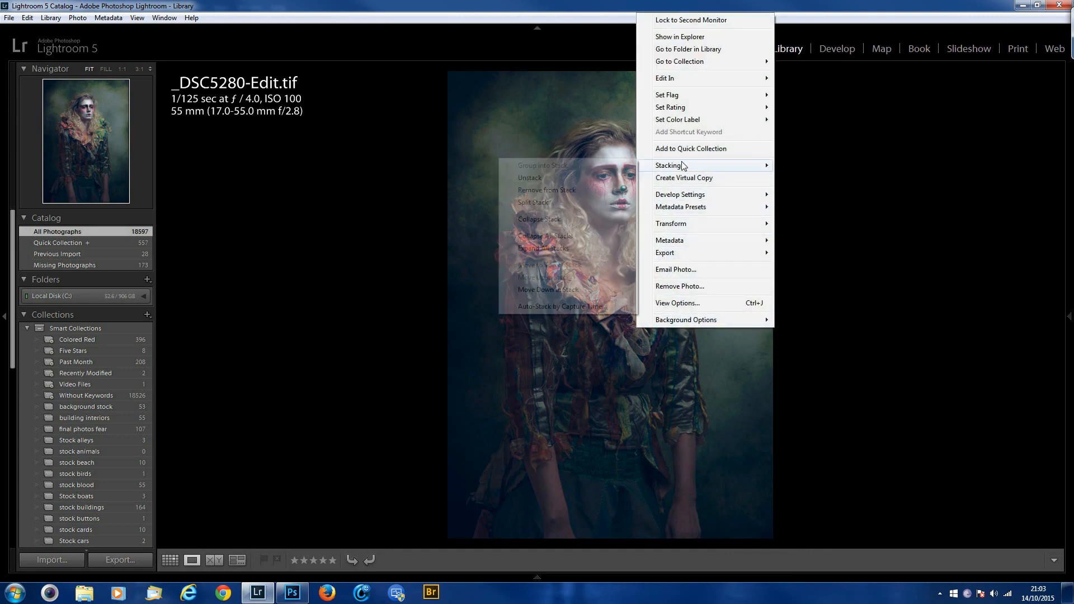
left_click(684, 177)
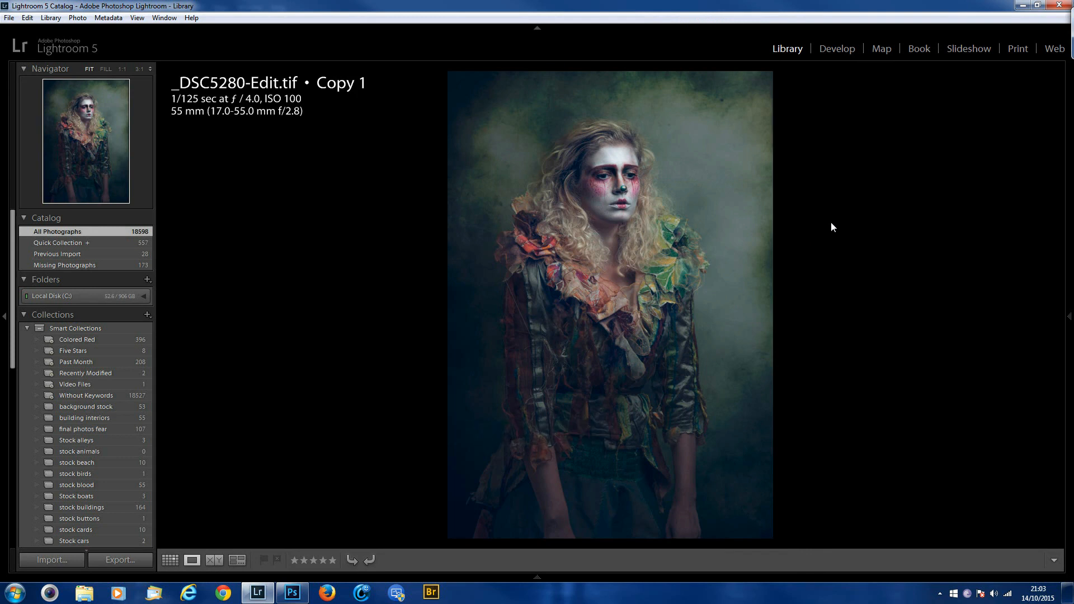
left_click(837, 55)
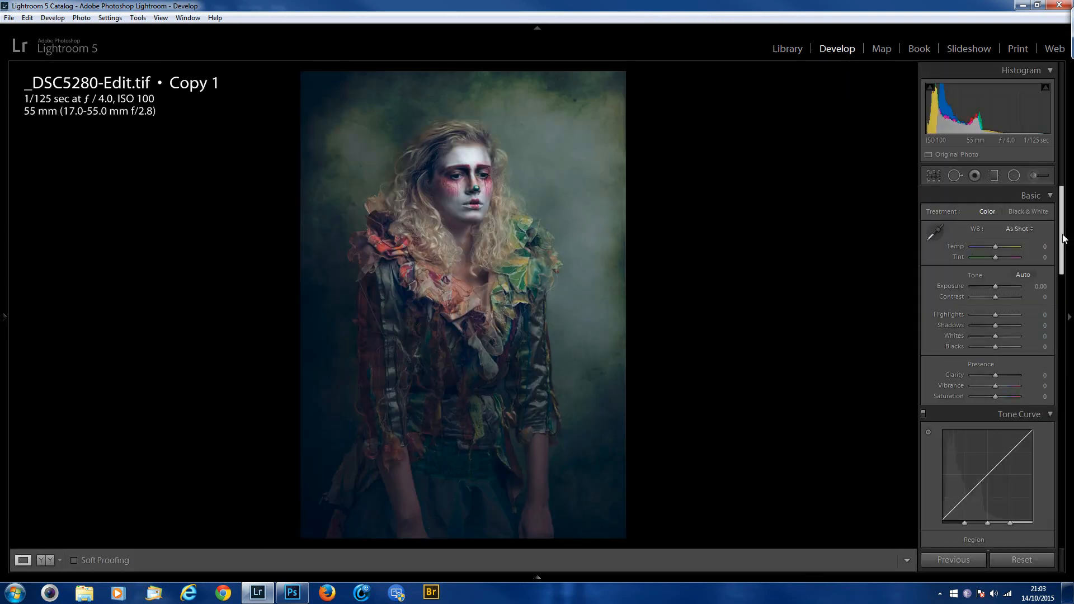
Step: Sharpen the virtual copy with Amount 39 and Radius 0.6, previewing the effect in greyscale
scroll(1053, 294, "down", 10)
scroll(1053, 327, "down", 10)
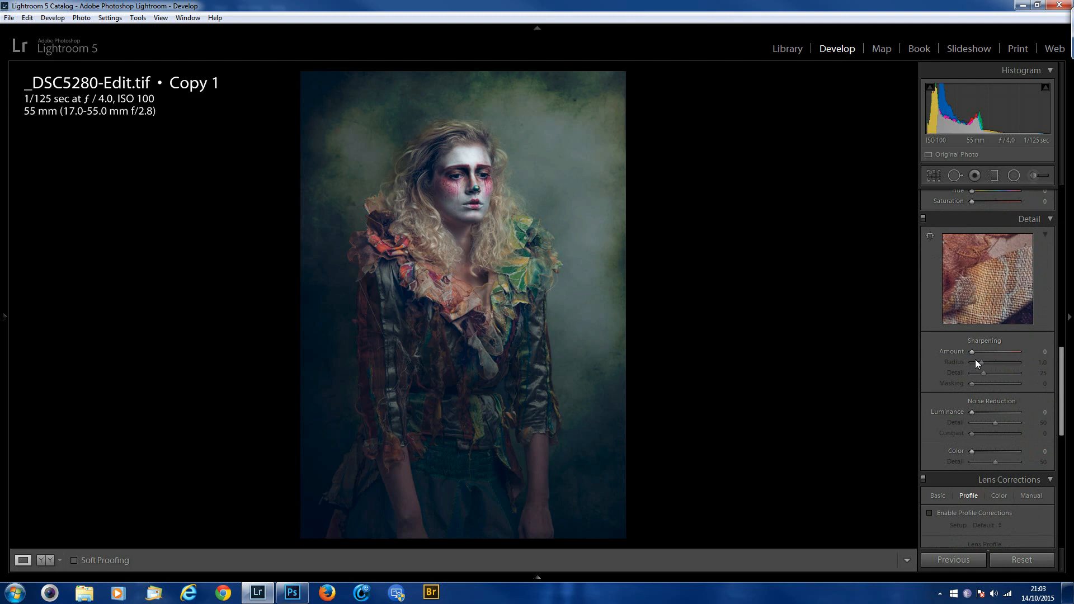
left_click_drag(973, 353, 976, 353)
key("alt")
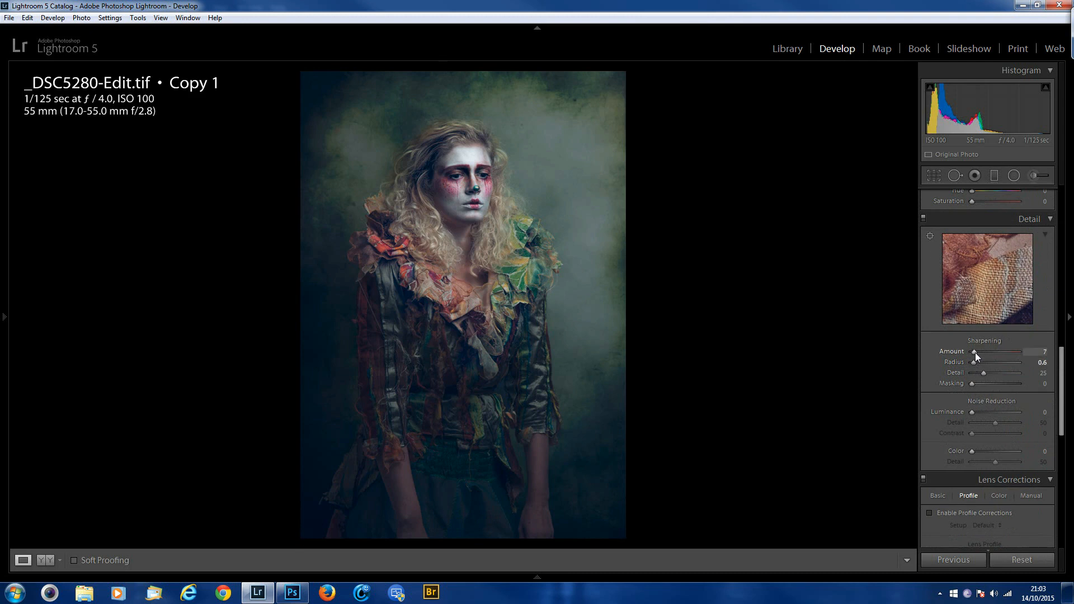
key("alt")
left_click(975, 351, "alt")
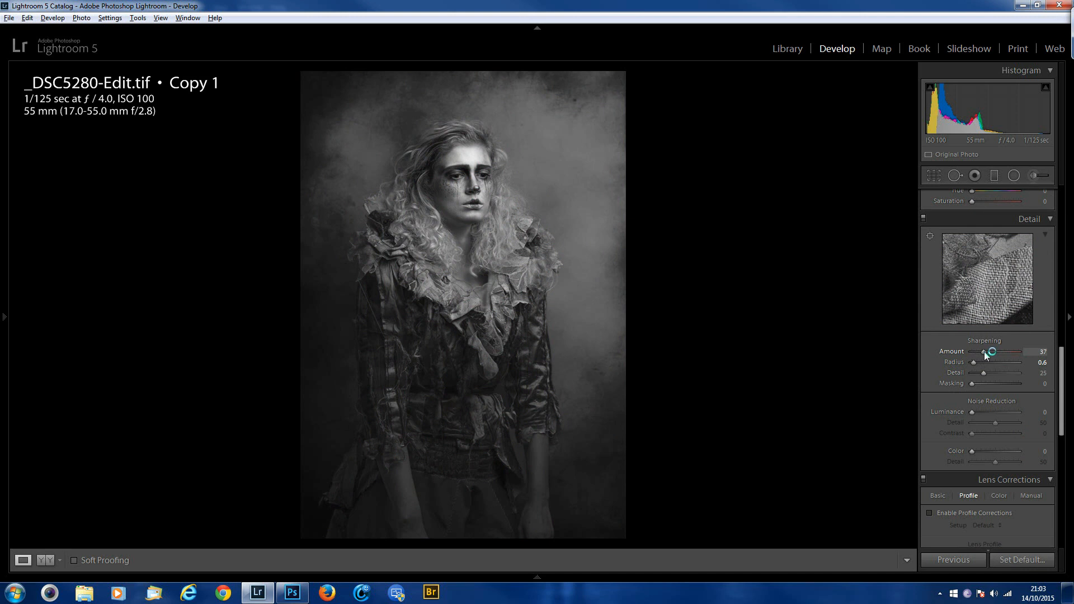
left_click_drag(985, 355, 986, 356)
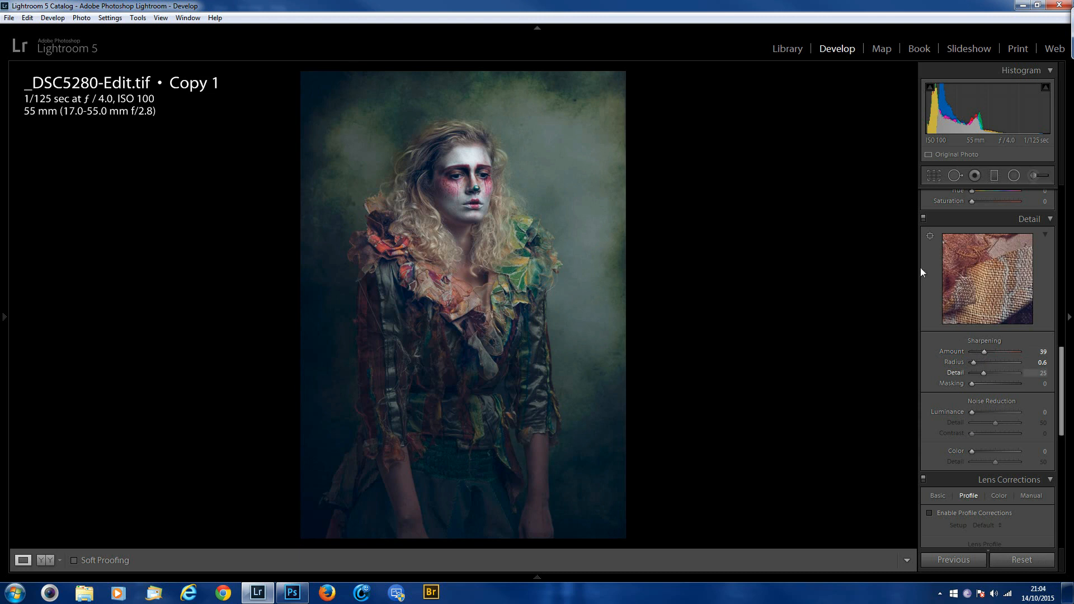
Step: Set the virtual copy's Clarity to +14 and try Highlights at +5
left_click_drag(1065, 386, 1070, 216)
left_click_drag(998, 377, 999, 377)
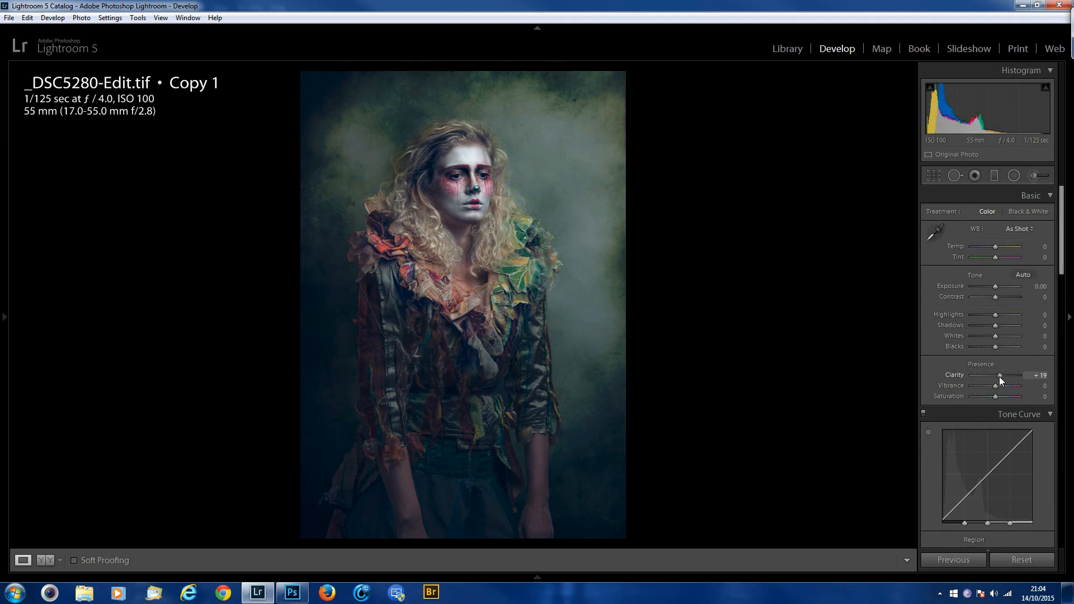
mouse_move(999, 377)
left_mouse_down()
mouse_move(975, 376)
mouse_move(998, 378)
left_mouse_up()
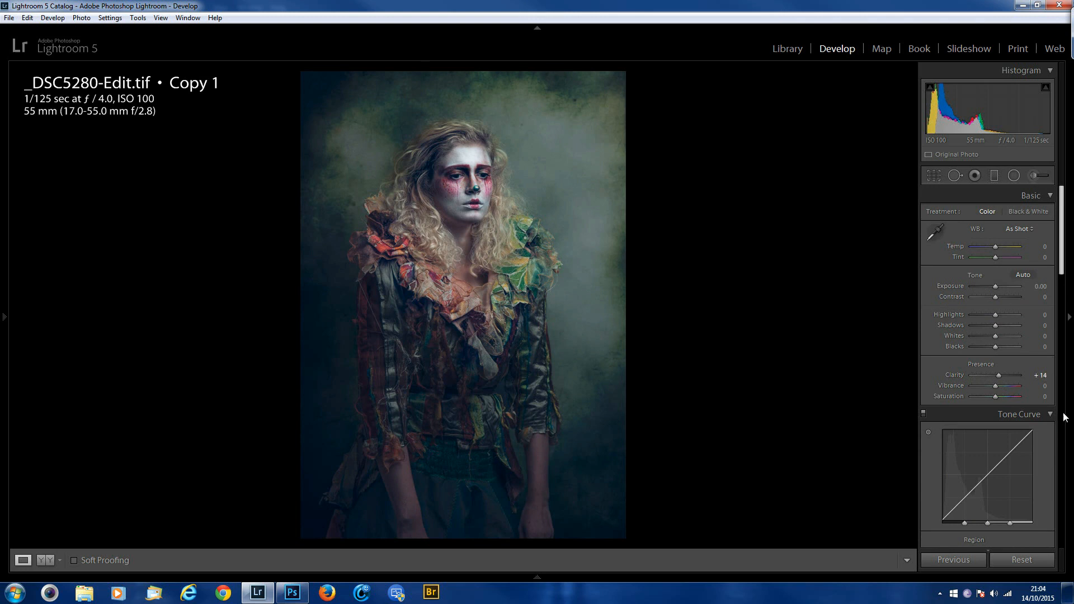
scroll(1063, 268, "down", 1)
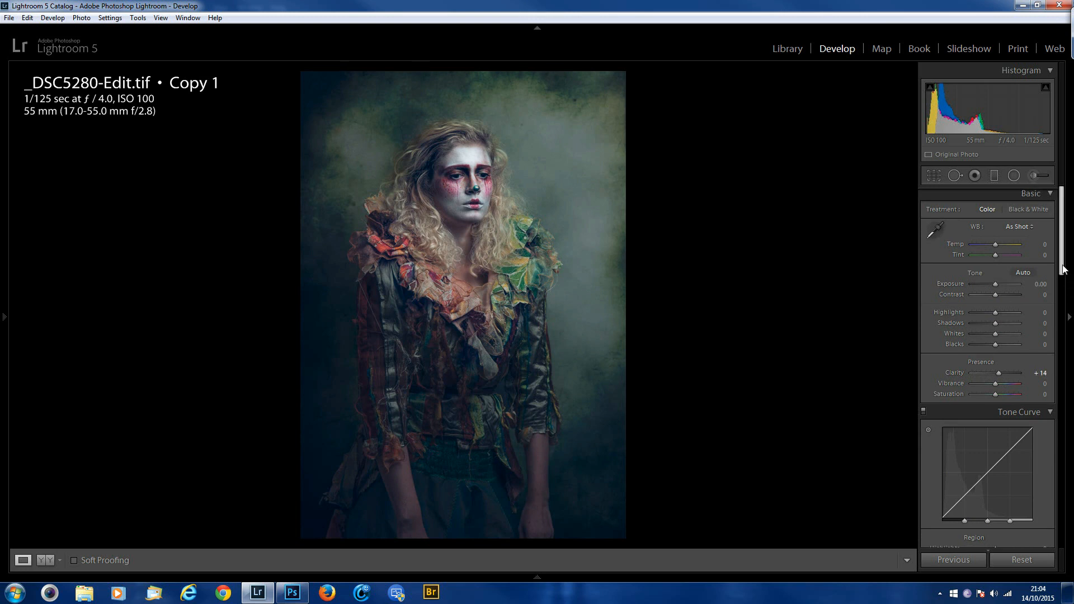
mouse_move(997, 315)
left_mouse_down()
mouse_move(1039, 319)
mouse_move(996, 314)
left_mouse_up()
double_click(996, 313)
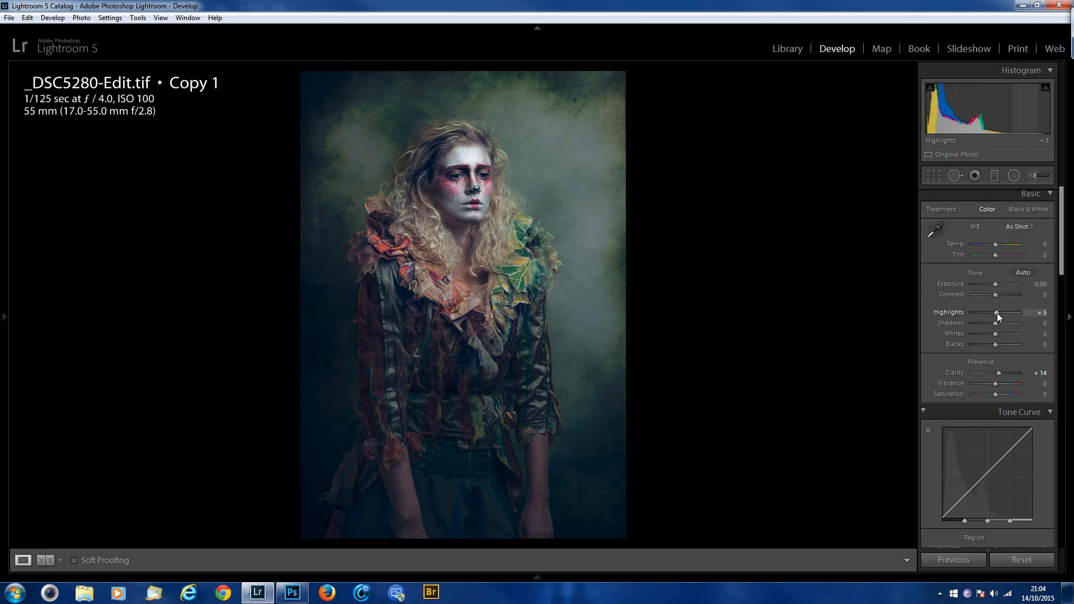
Step: Add a post-crop vignette to the virtual copy in Color Priority style with an Amount of −10
scroll(1063, 244, "down", 15)
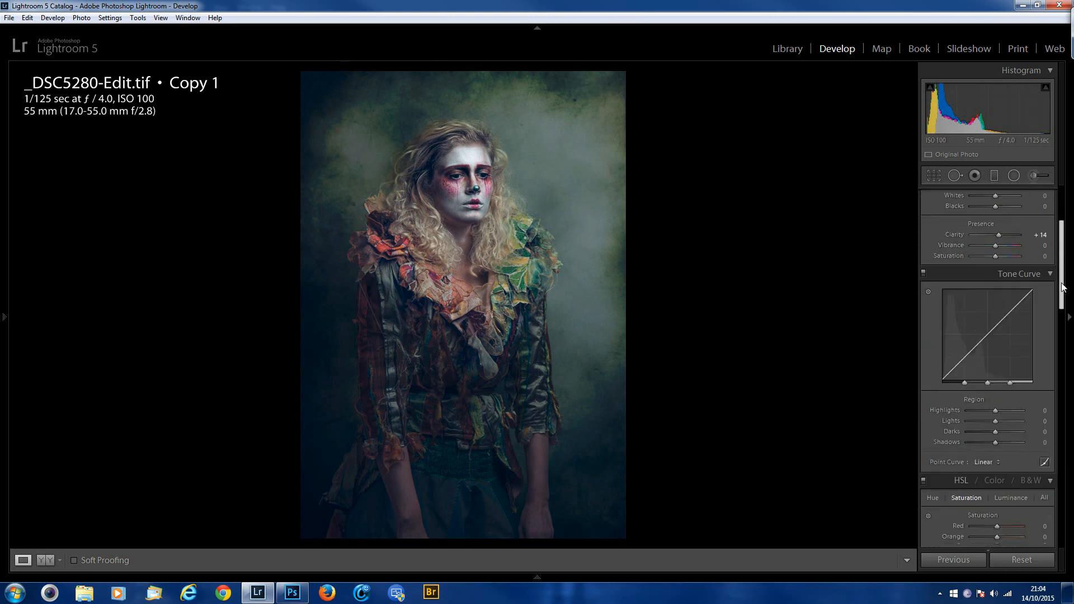
mouse_move(1061, 411)
left_mouse_down()
mouse_move(1063, 398)
mouse_move(1063, 442)
left_mouse_up()
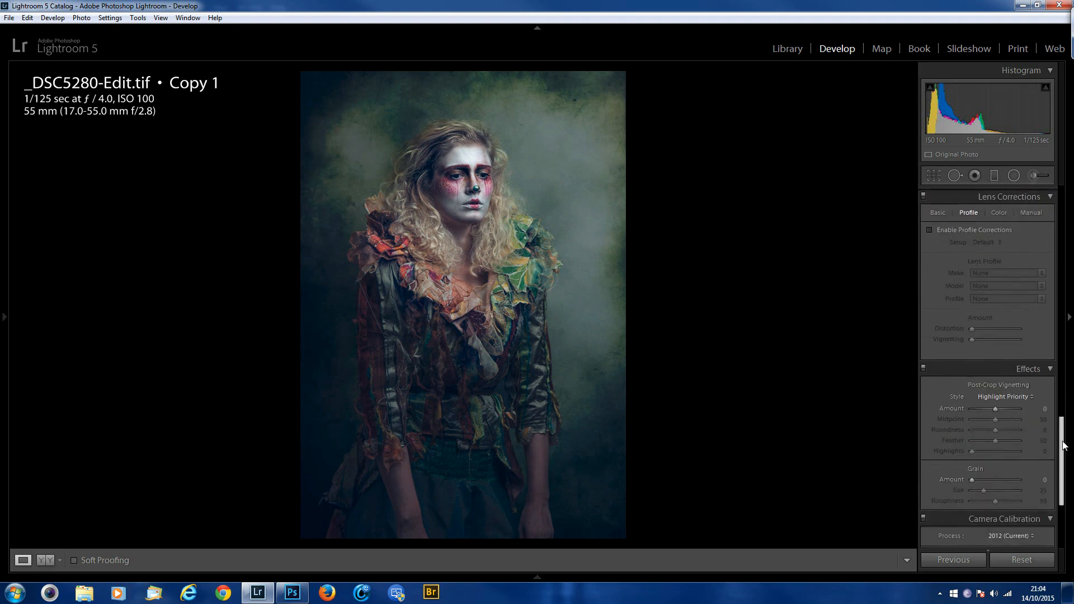
left_click(1022, 398)
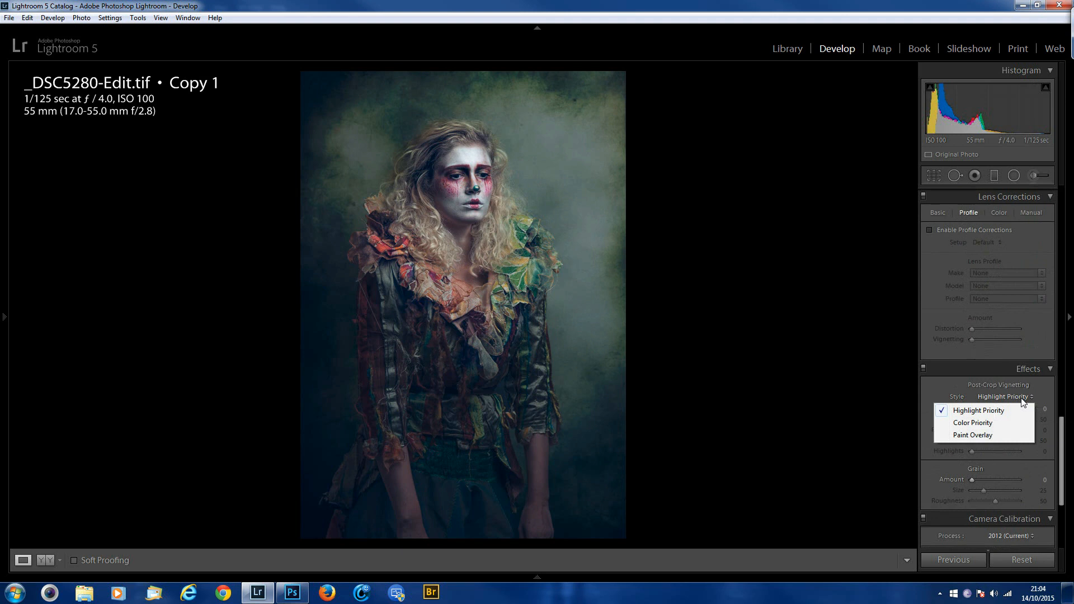
left_click(975, 423)
left_click_drag(996, 409, 992, 409)
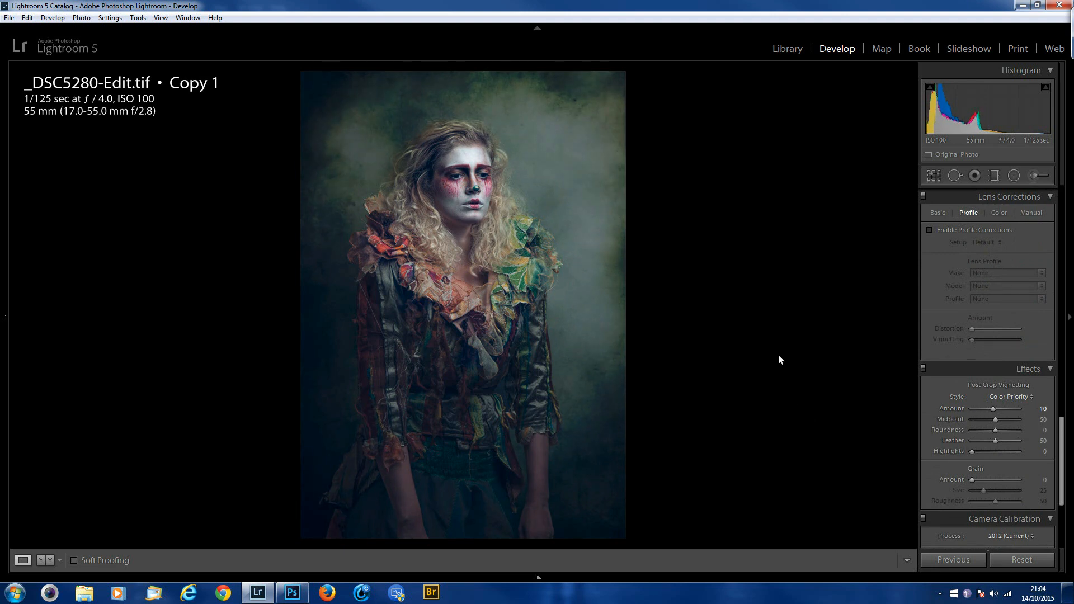
Step: Compare the adjusted virtual copy repeatedly with the original _DSC5280-Edit.tif
key("Left")
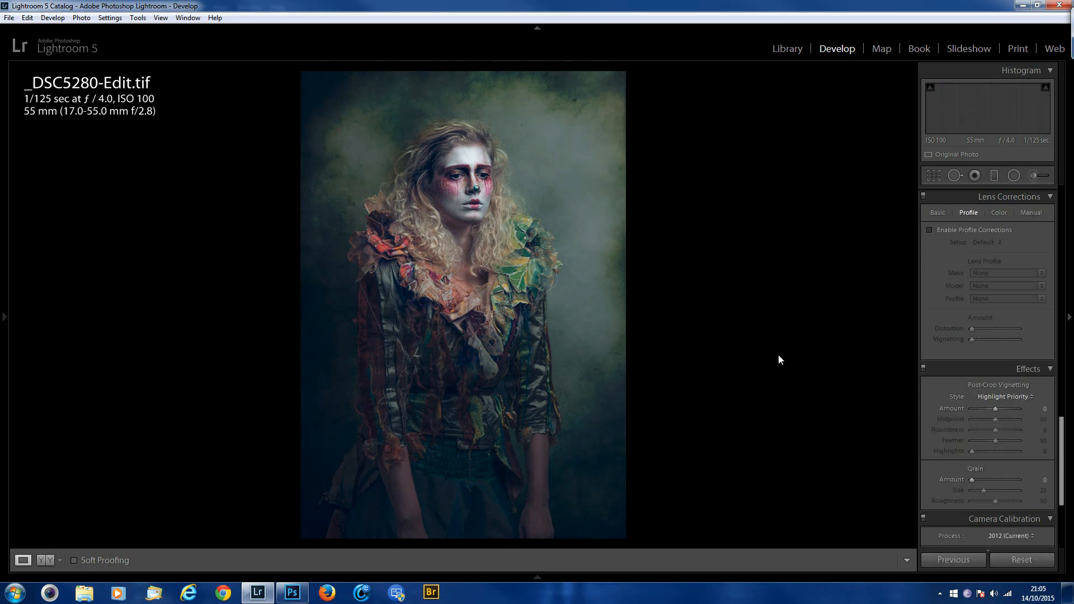
key("Right")
key("Left")
key("Right")
key("Left")
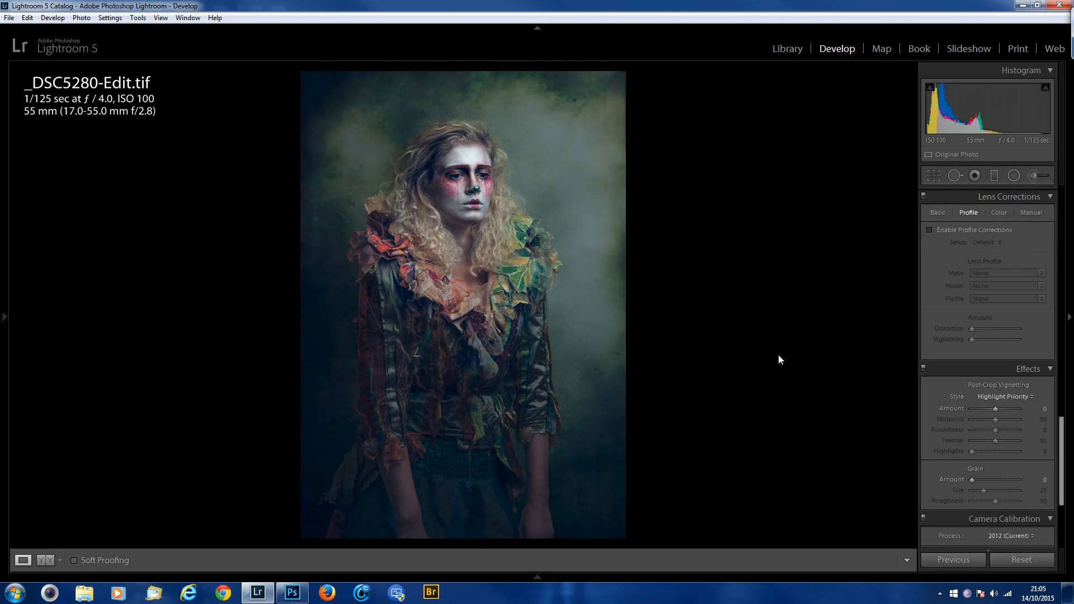
key("Right")
key("Left")
key("Right")
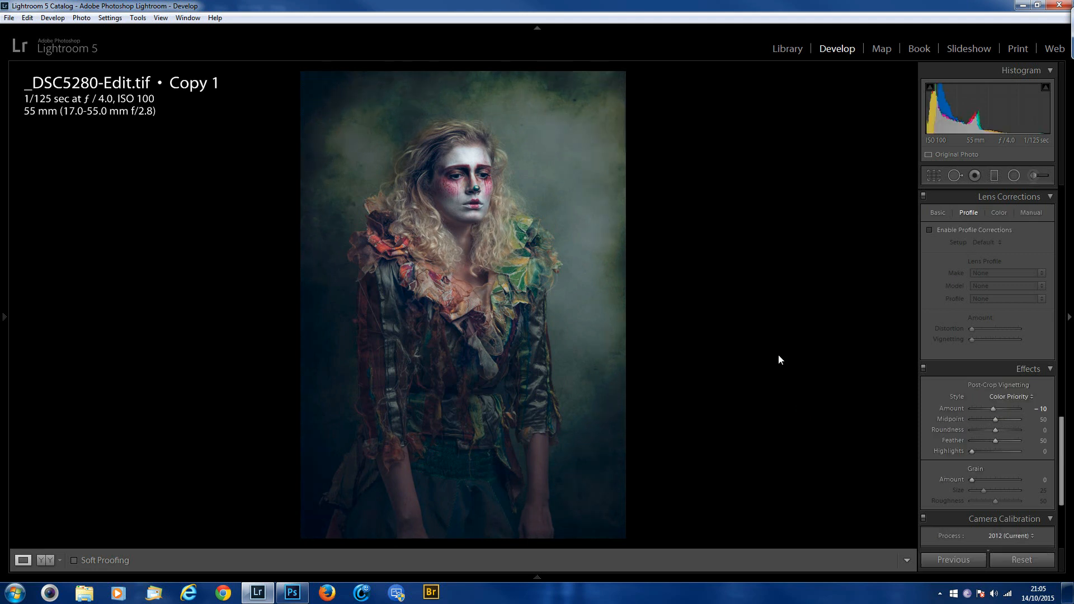
Step: Lower the virtual copy's Clarity to +7 and compare it with the original _DSC5280-Edit.tif
key("Left")
key("Right")
left_click_drag(1063, 422, 1067, 314)
scroll(958, 308, "up", 5)
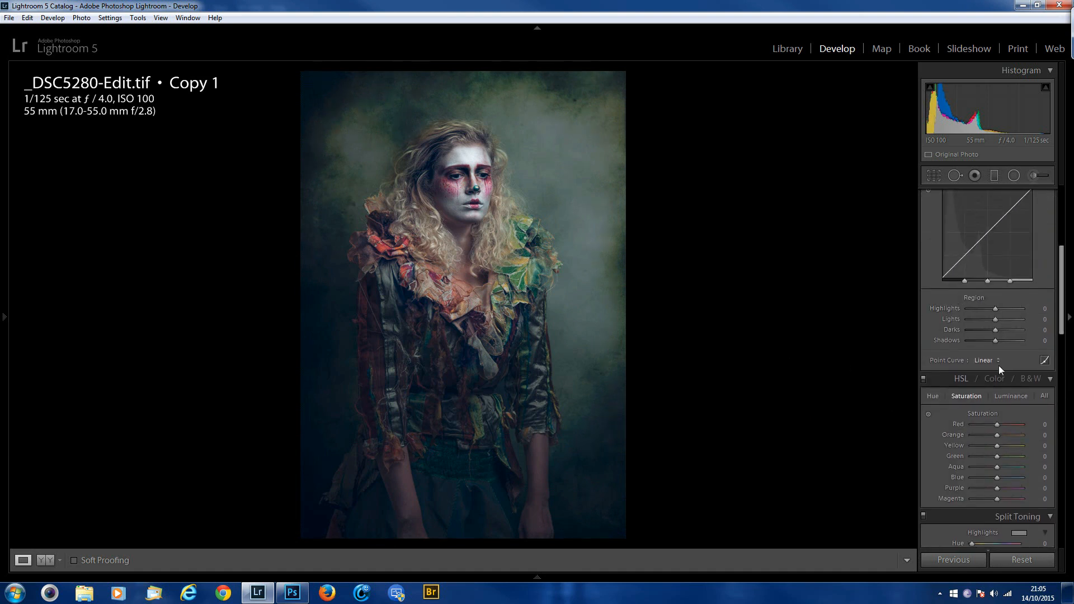
scroll(999, 346, "up", 4)
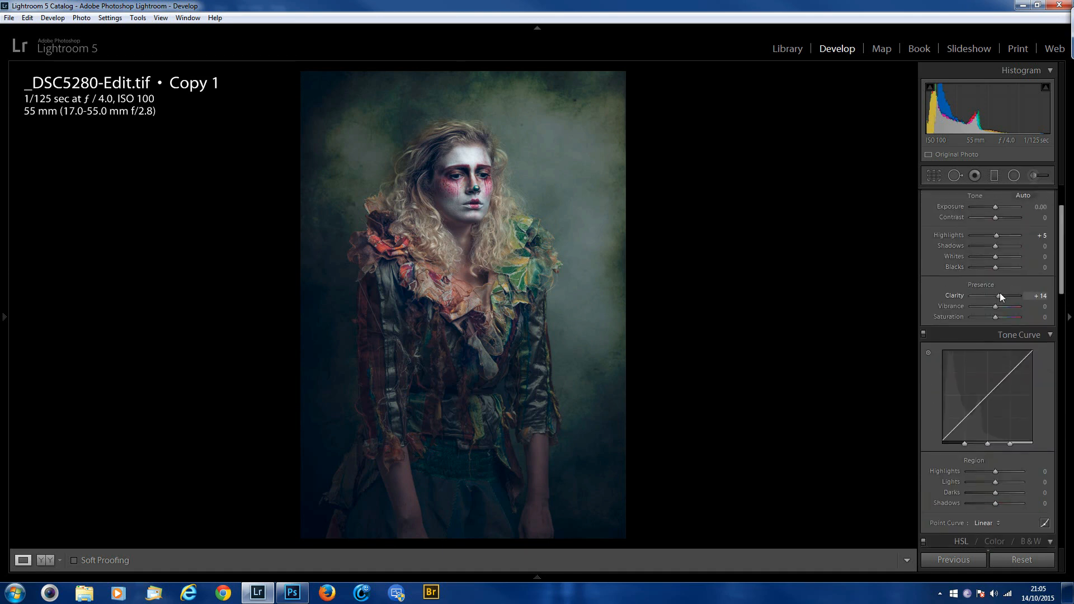
left_click_drag(998, 295, 996, 295)
key("Left")
key("Right")
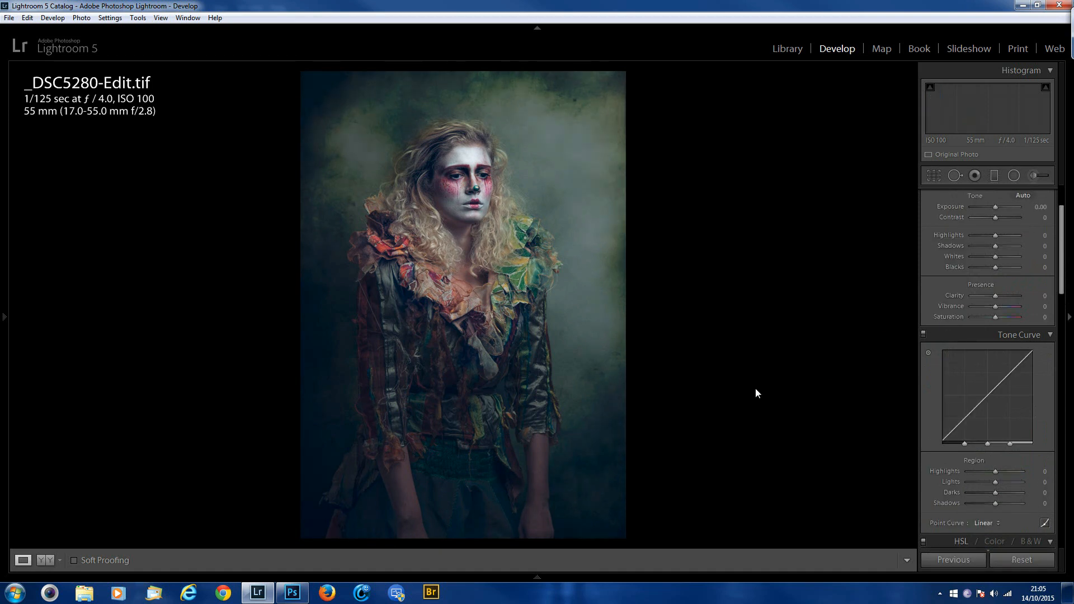
key("Left")
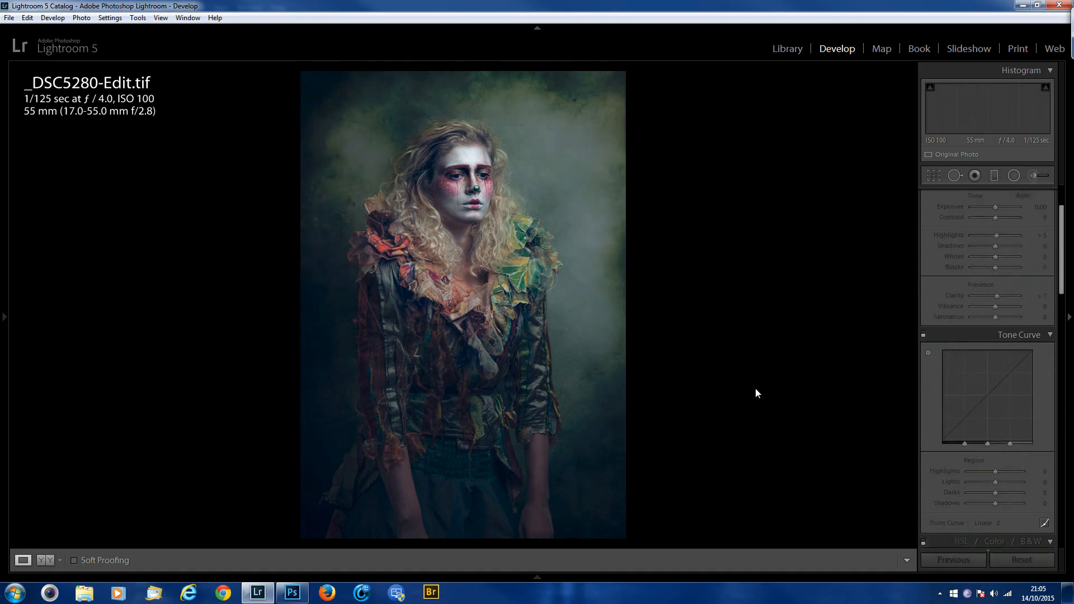
key("Right")
Step: Weaken the virtual copy's post-crop vignette to an Amount of −5 and compare it with the original photo
left_click_drag(1061, 296, 1062, 489)
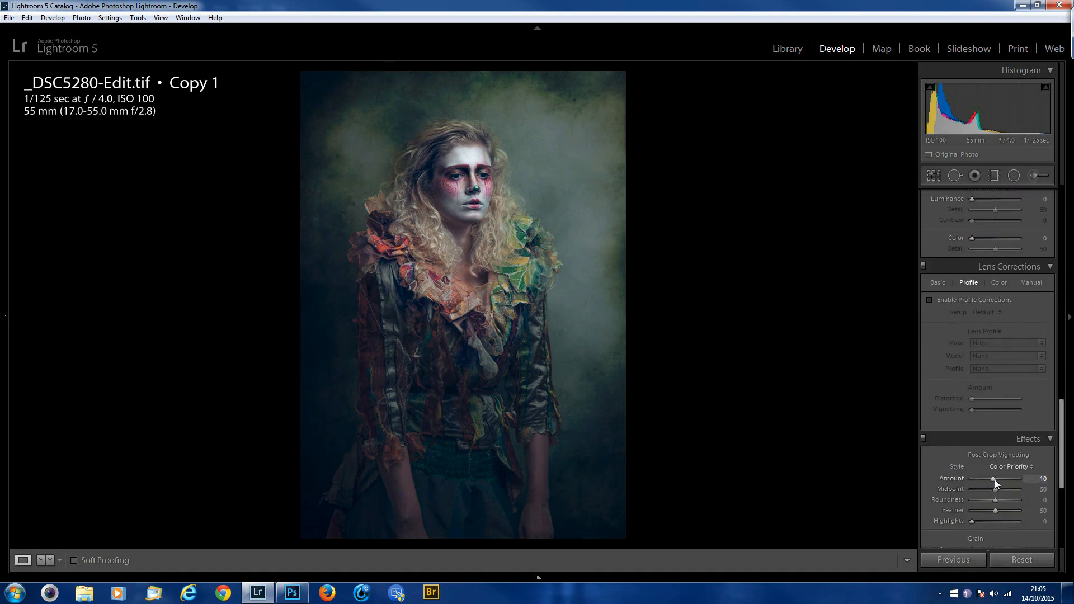
left_click_drag(995, 479, 995, 479)
key("Left")
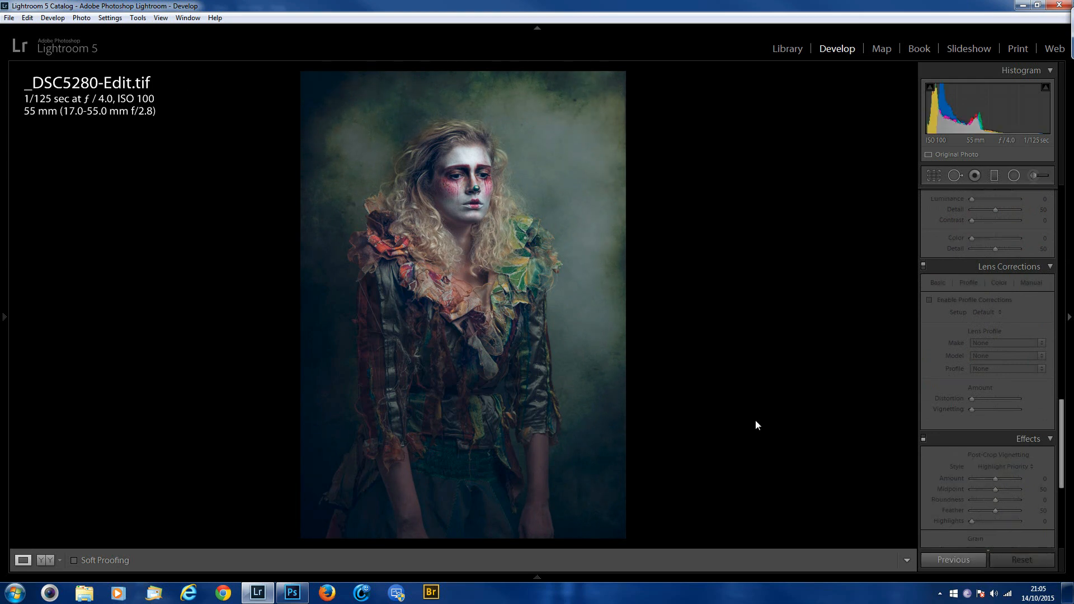
key("Right")
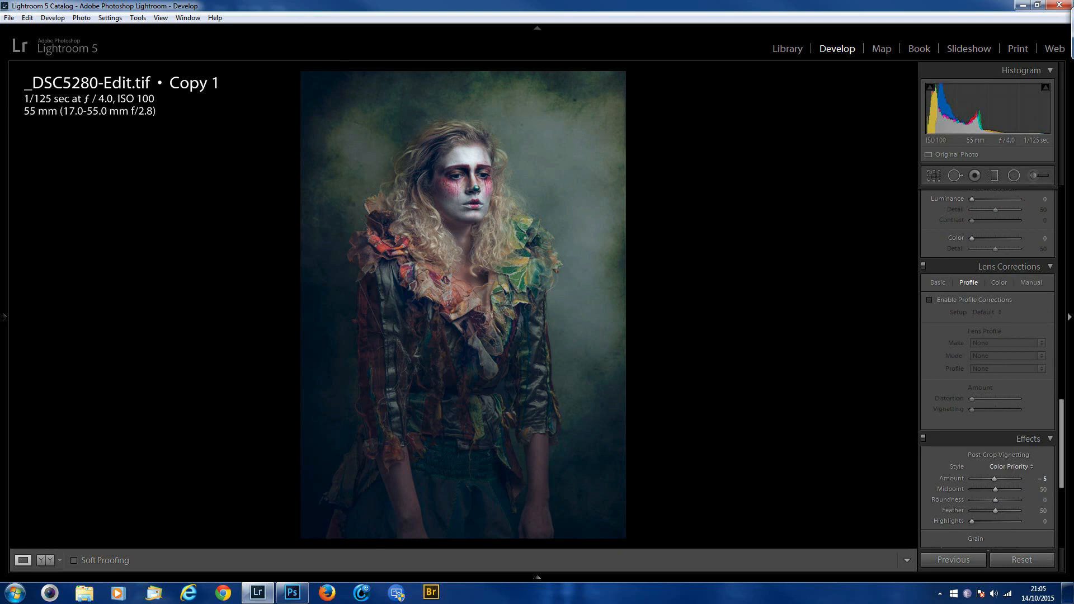
left_click_drag(1069, 437, 1069, 205)
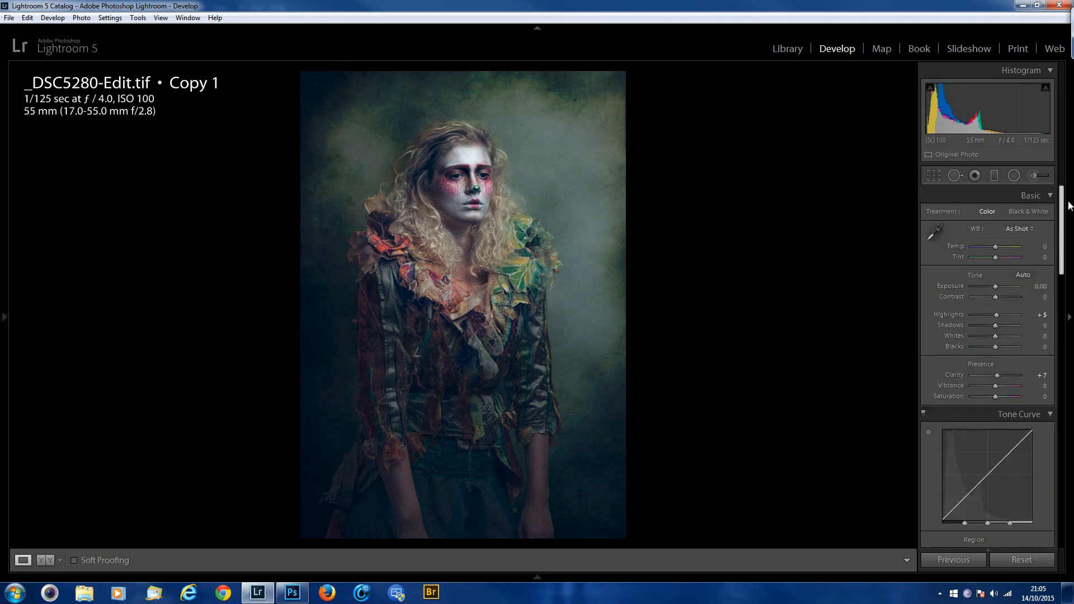